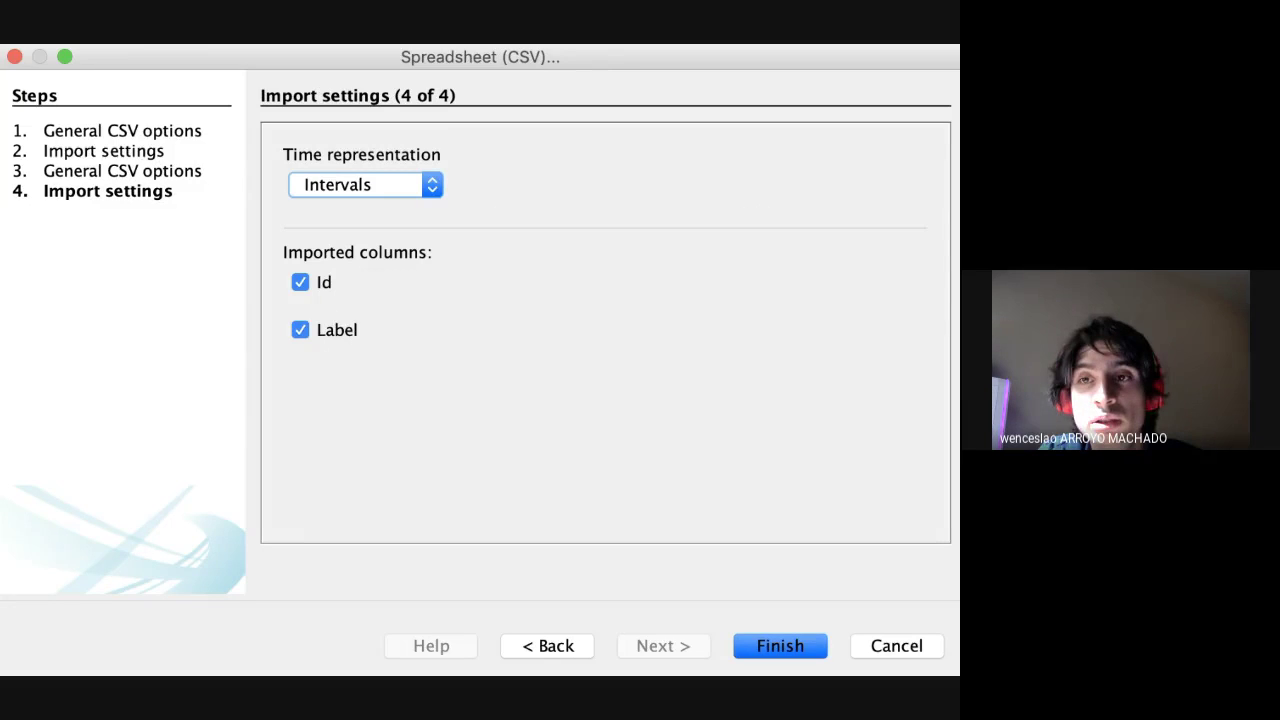
Finish the CSV import and merge the imported graphs into a new workspace.
left_click(780, 646)
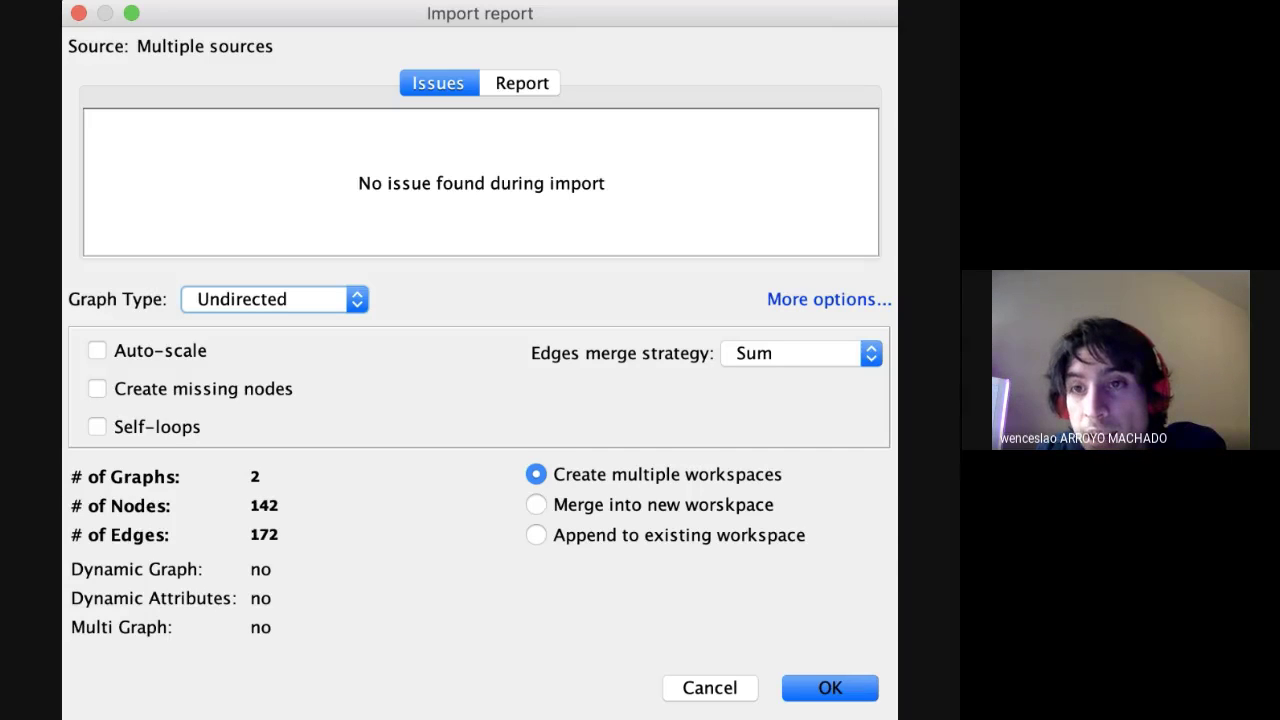
left_click(536, 505)
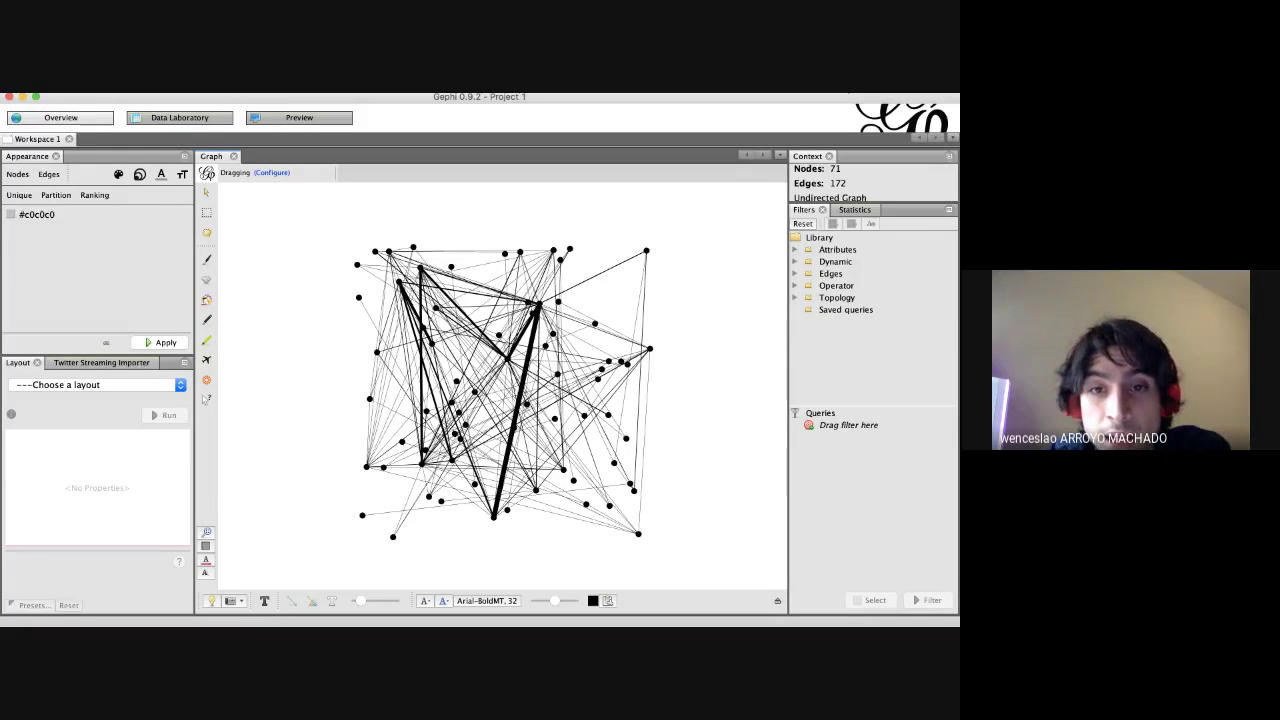
Look over the attribute filters, the available network statistics, and the size and colour options for nodes.
left_click_drag(873, 203, 873, 226)
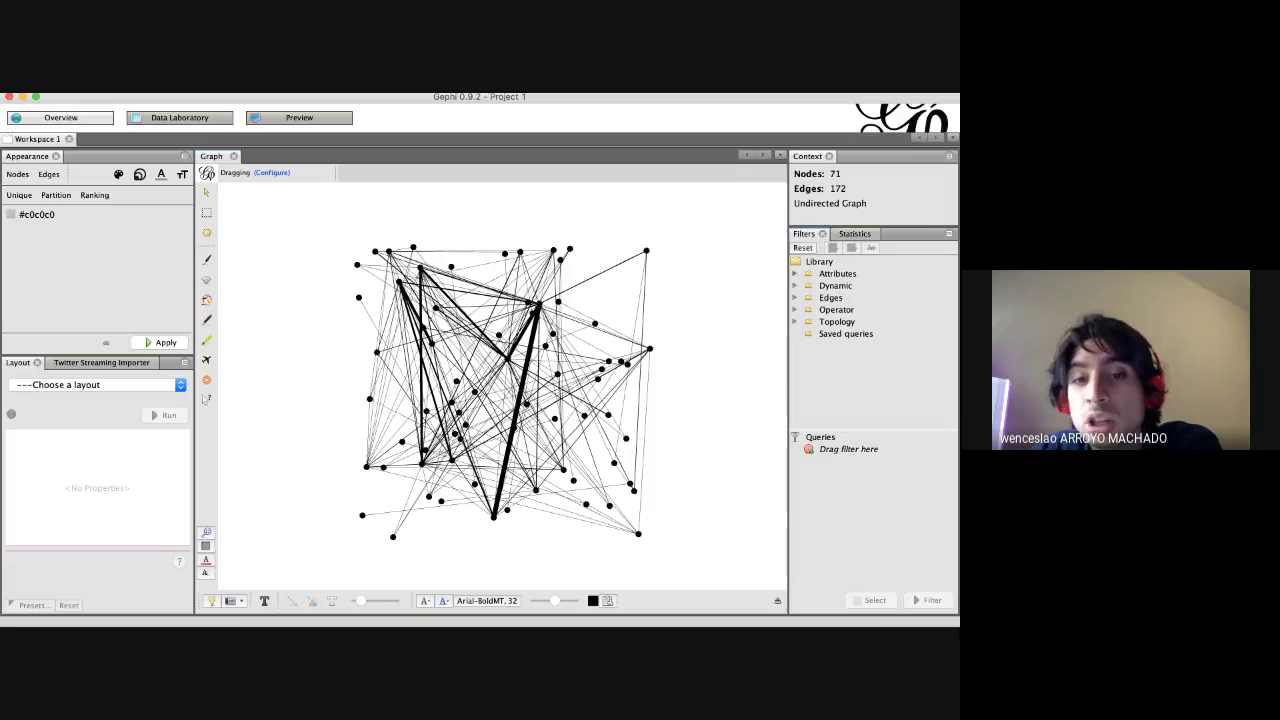
left_click(795, 273)
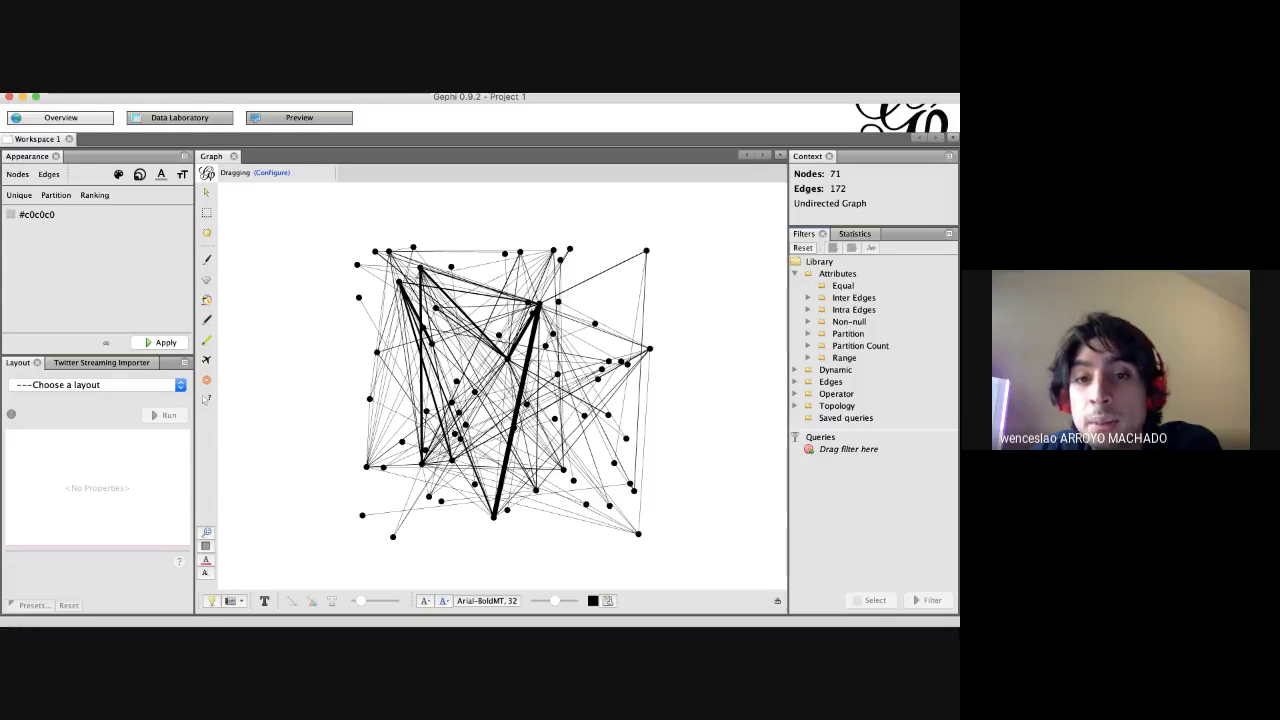
left_click(795, 273)
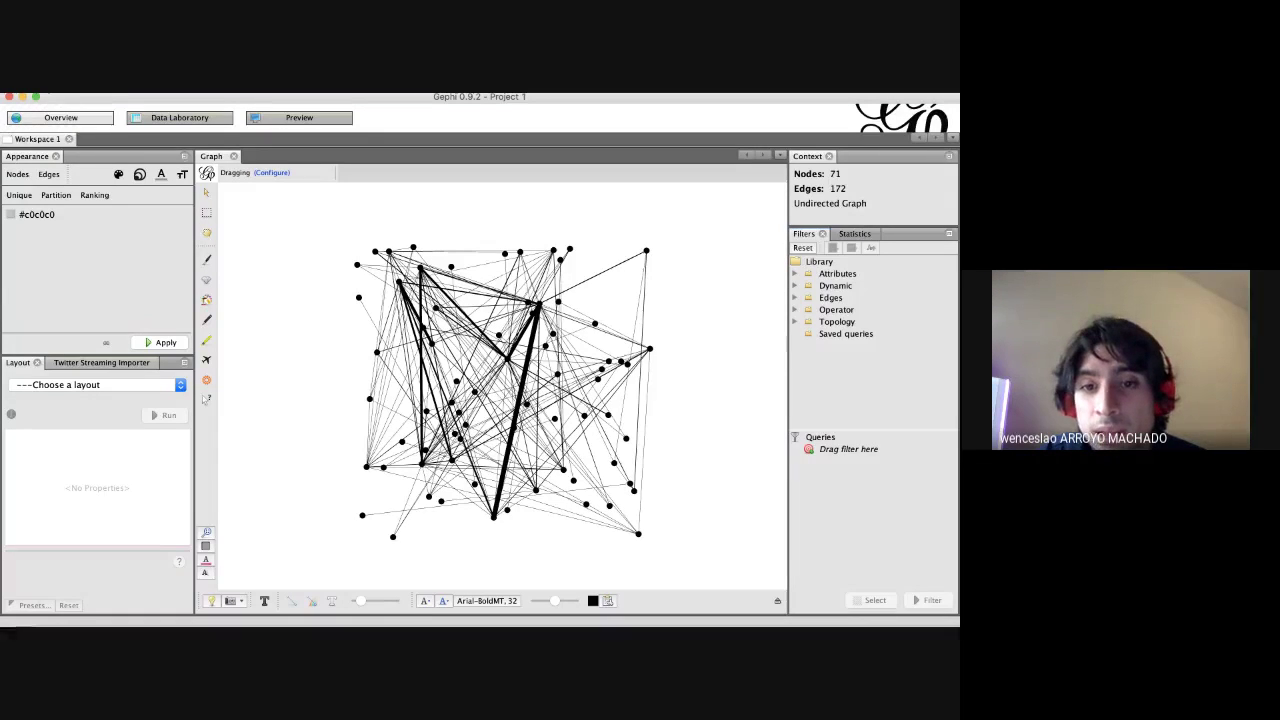
left_click(854, 233)
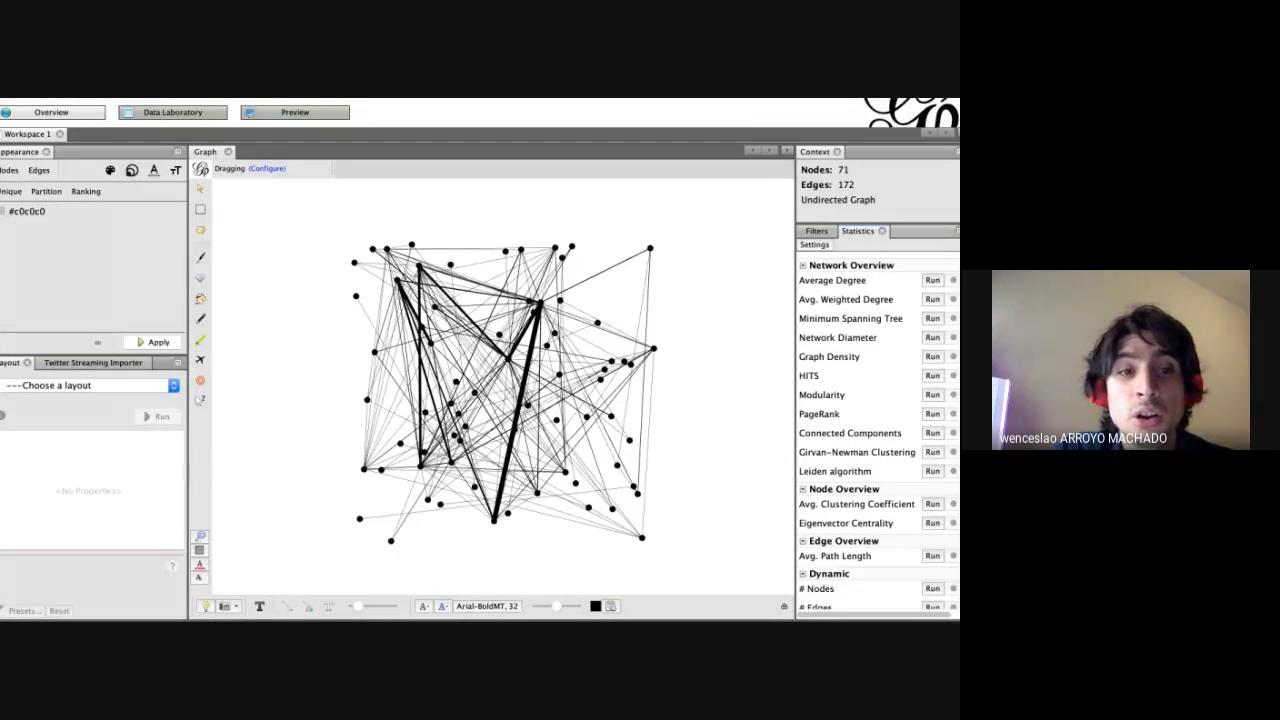
left_click(132, 170)
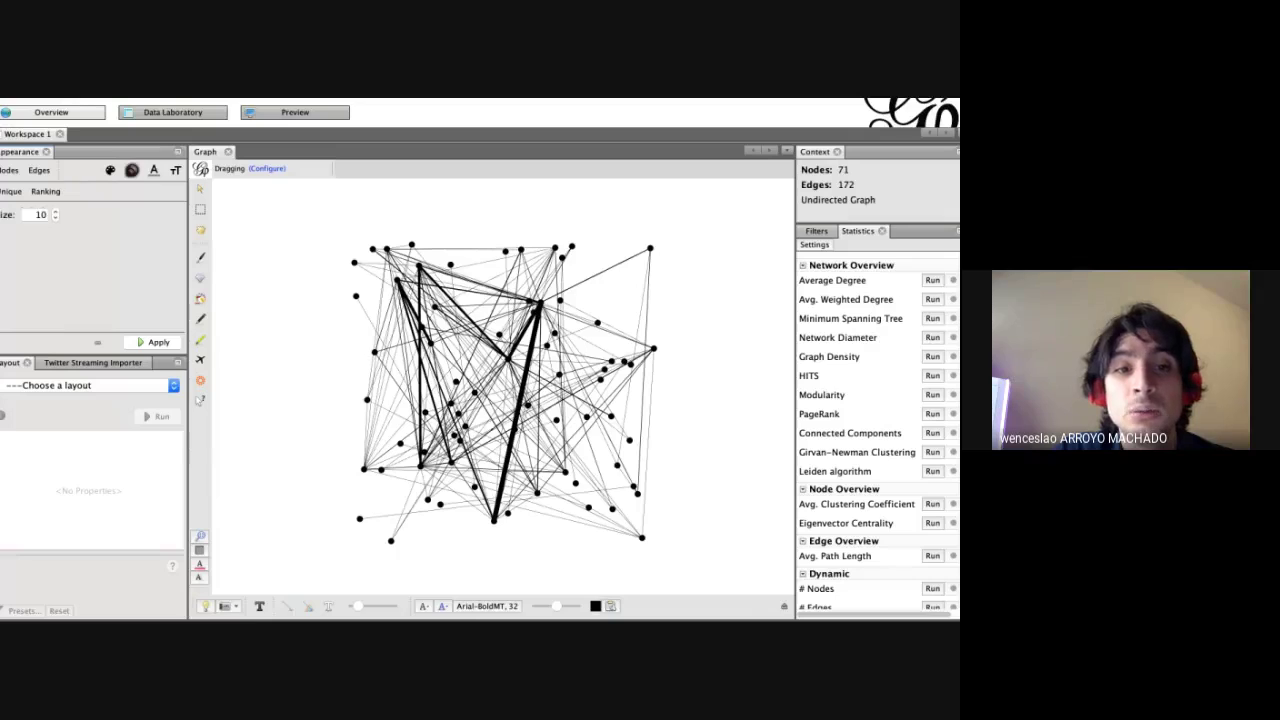
left_click(110, 170)
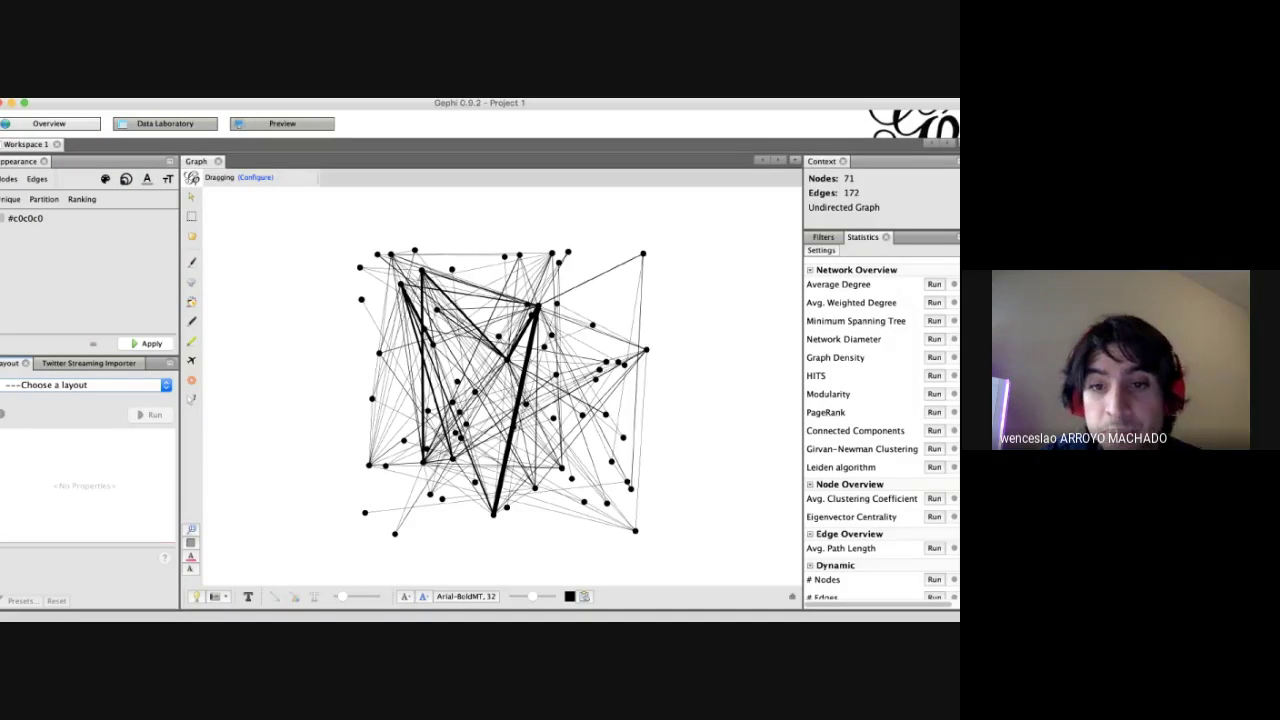
Widen the statistics area and run the Connected Components statistic on the network.
left_click_drag(802, 400, 783, 400)
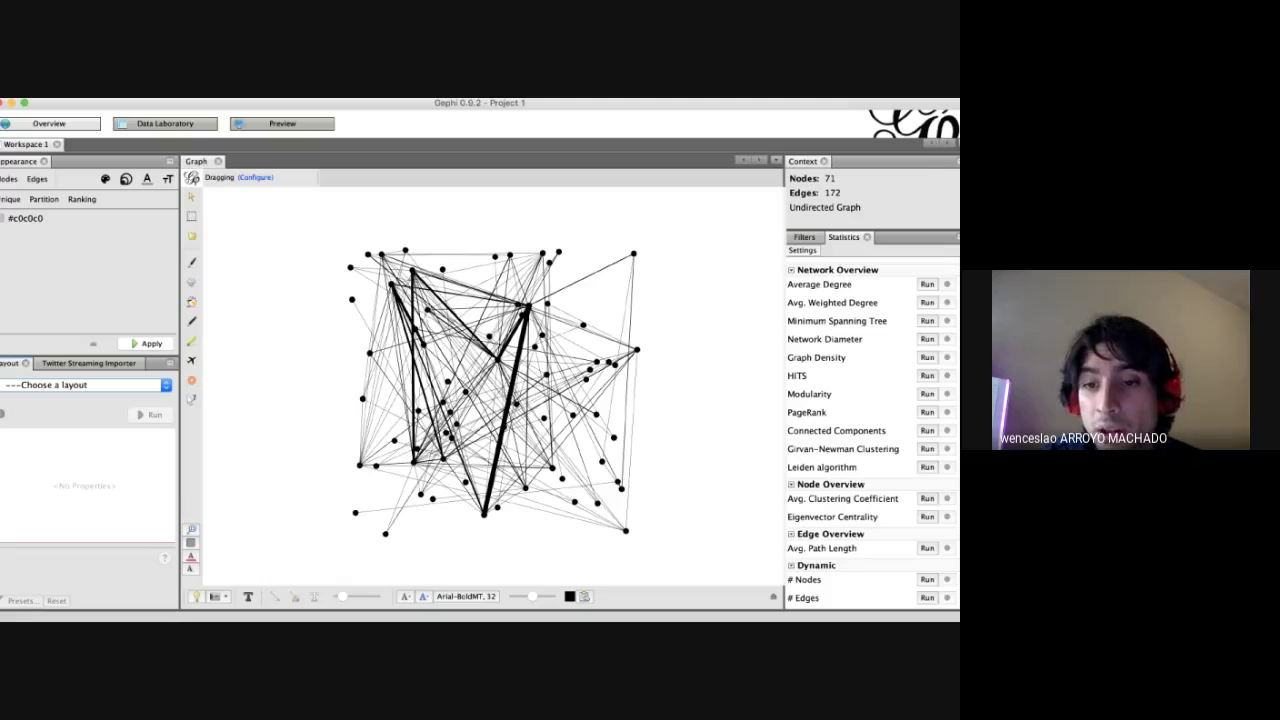
left_click(927, 430)
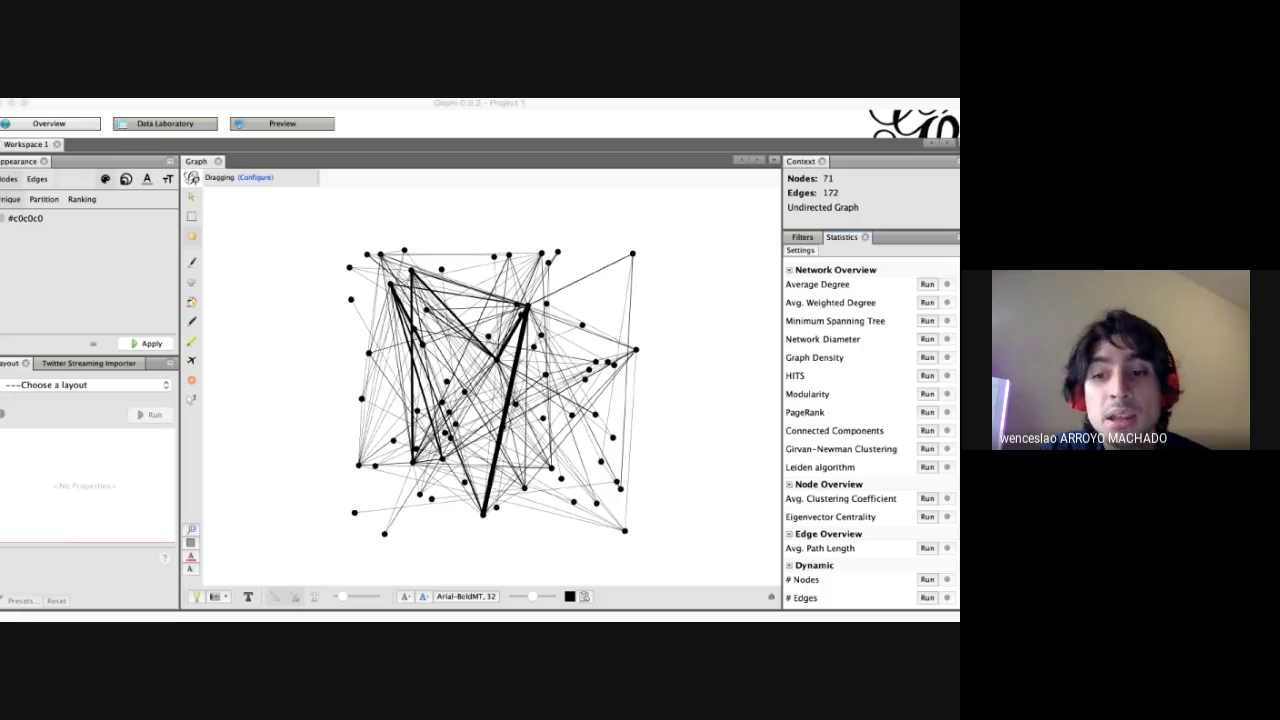
key("Return")
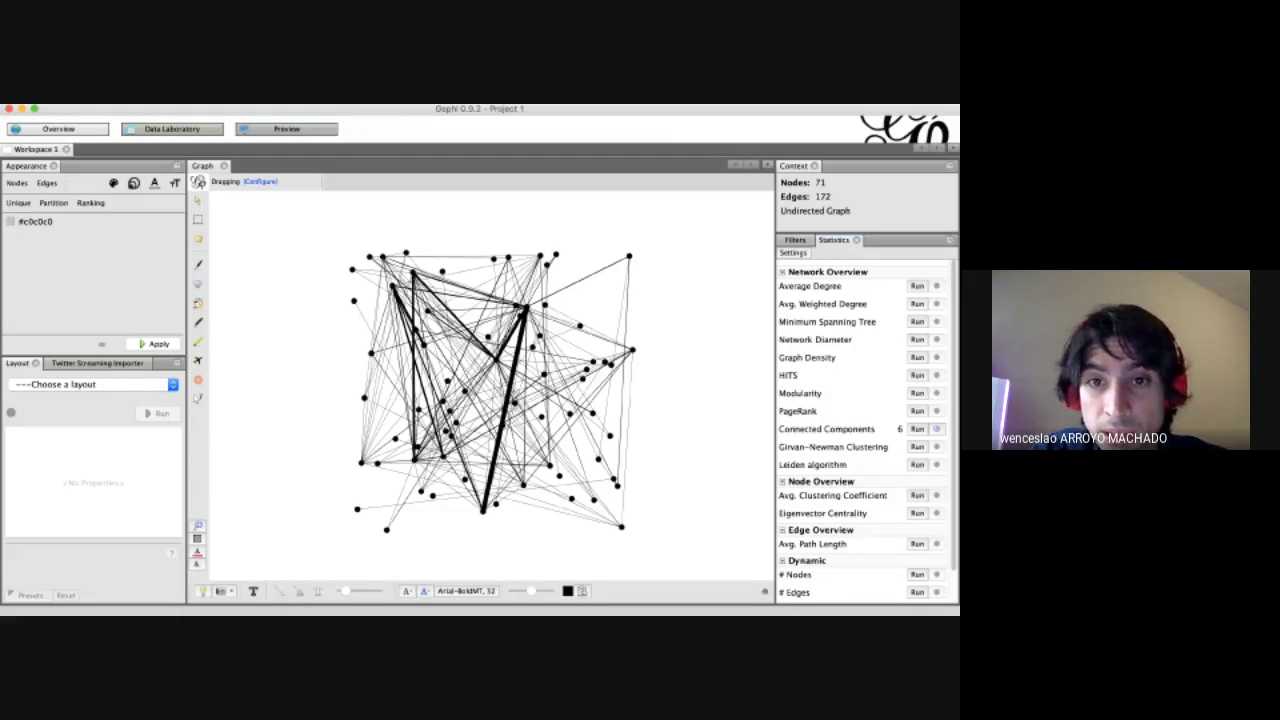
left_click(795, 240)
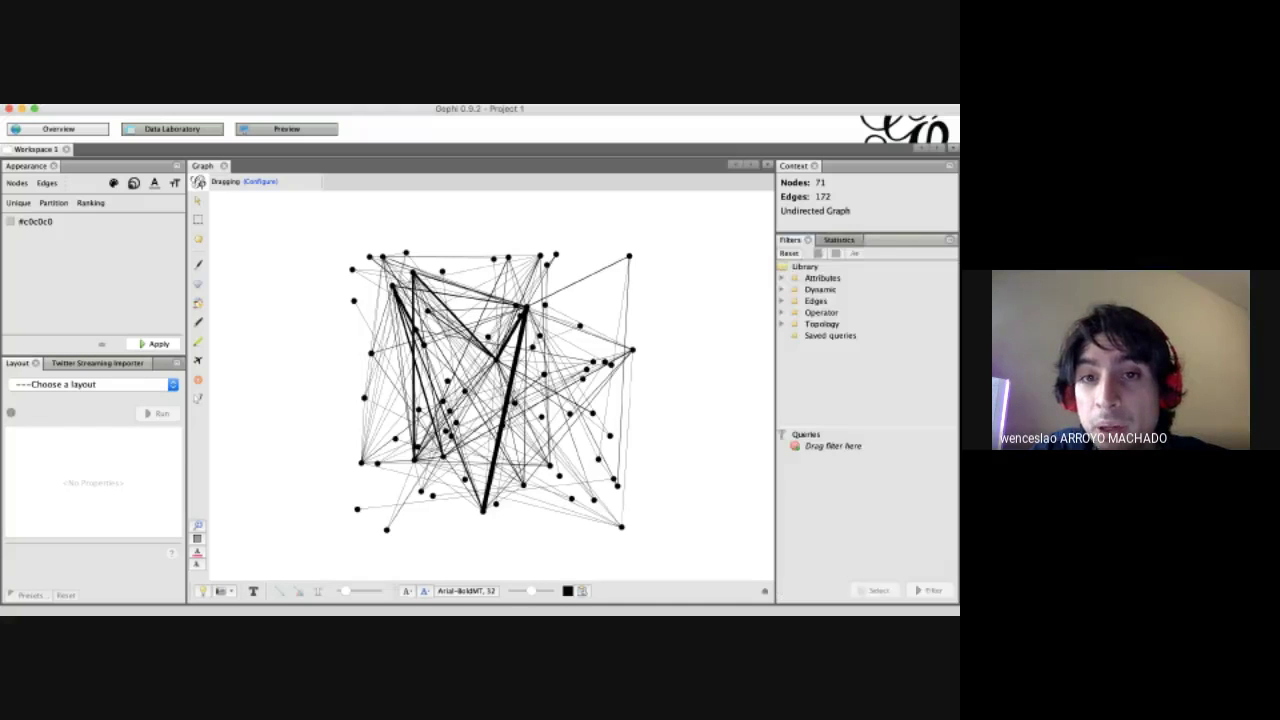
left_click(834, 240)
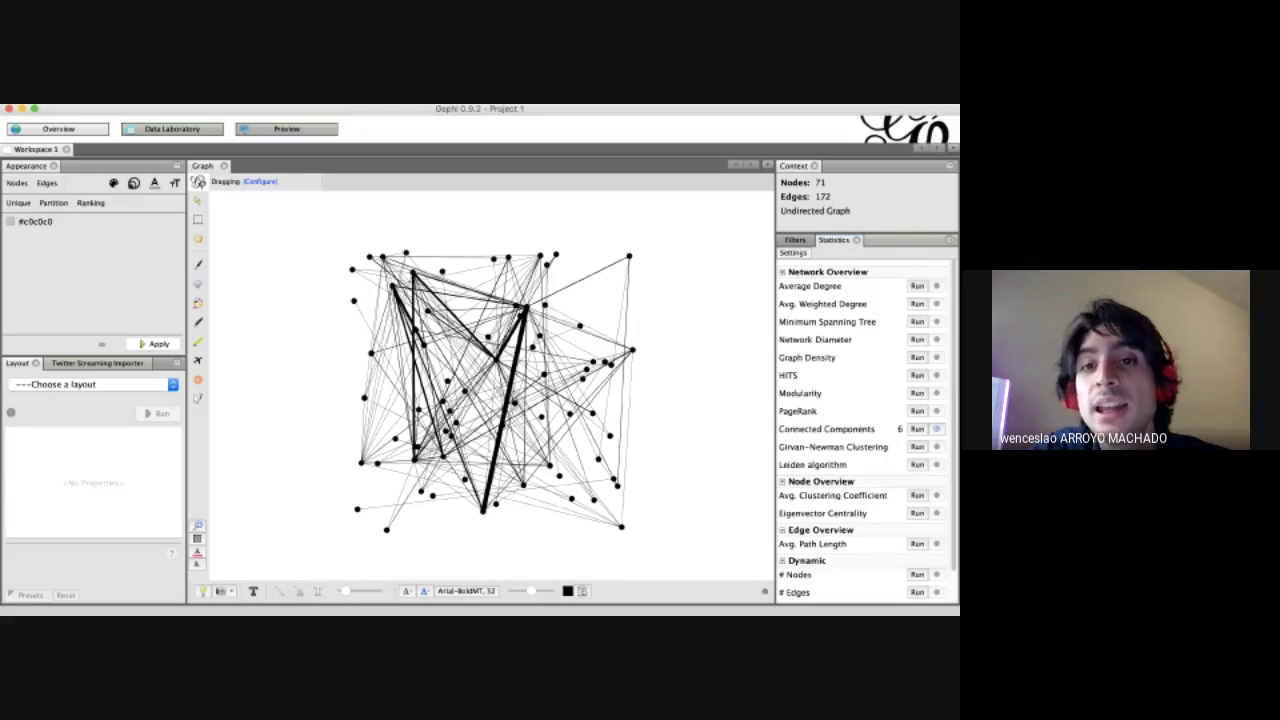
left_click(795, 240)
left_click(833, 240)
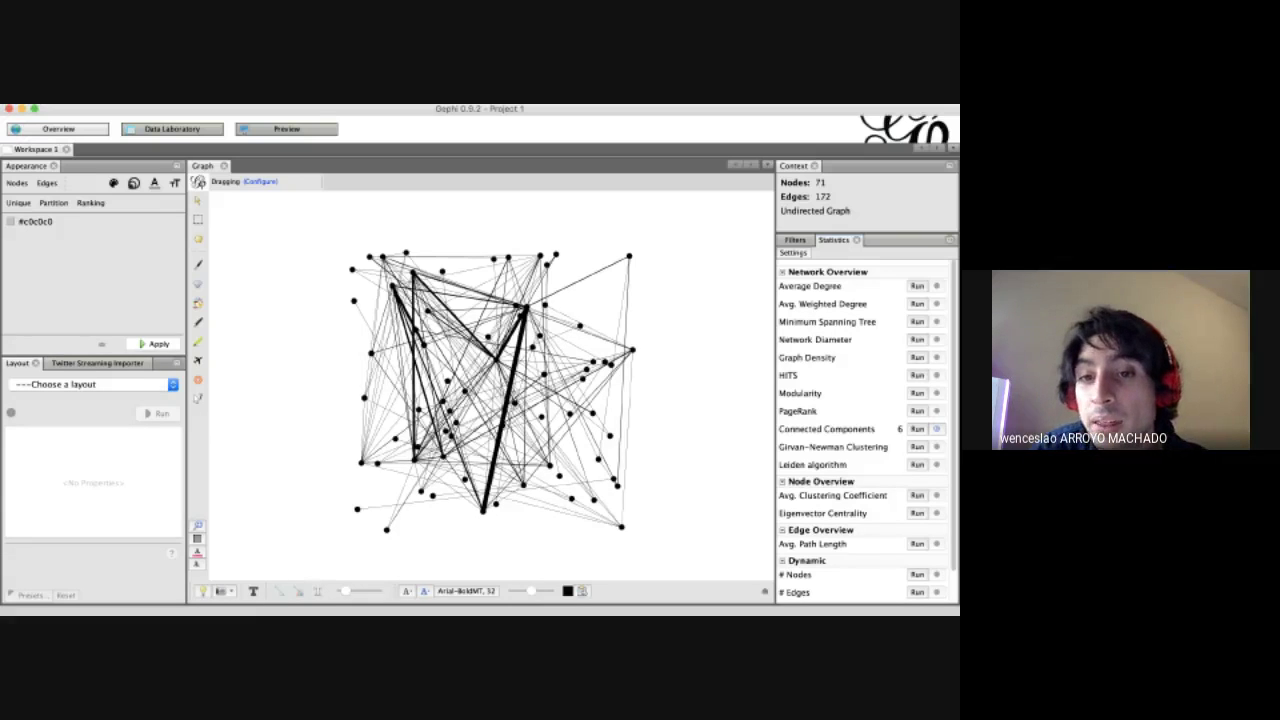
Recalculate the network's connected components.
left_click(917, 429)
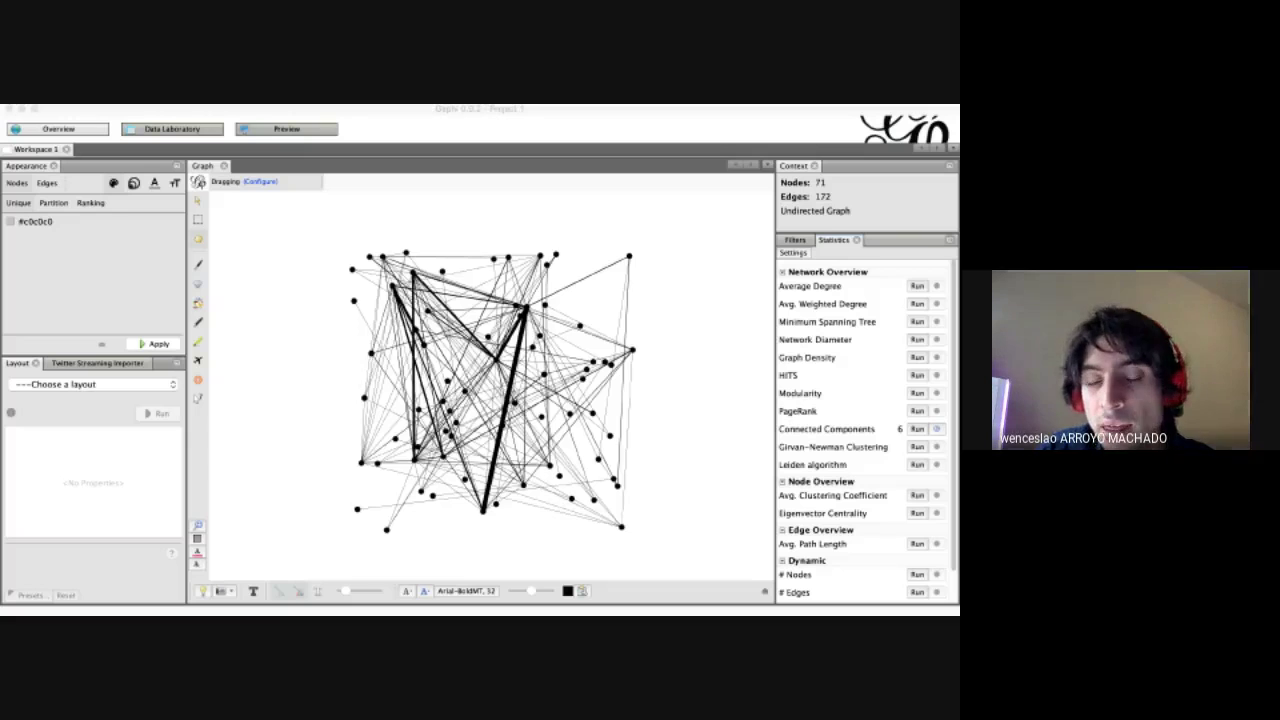
key("Return")
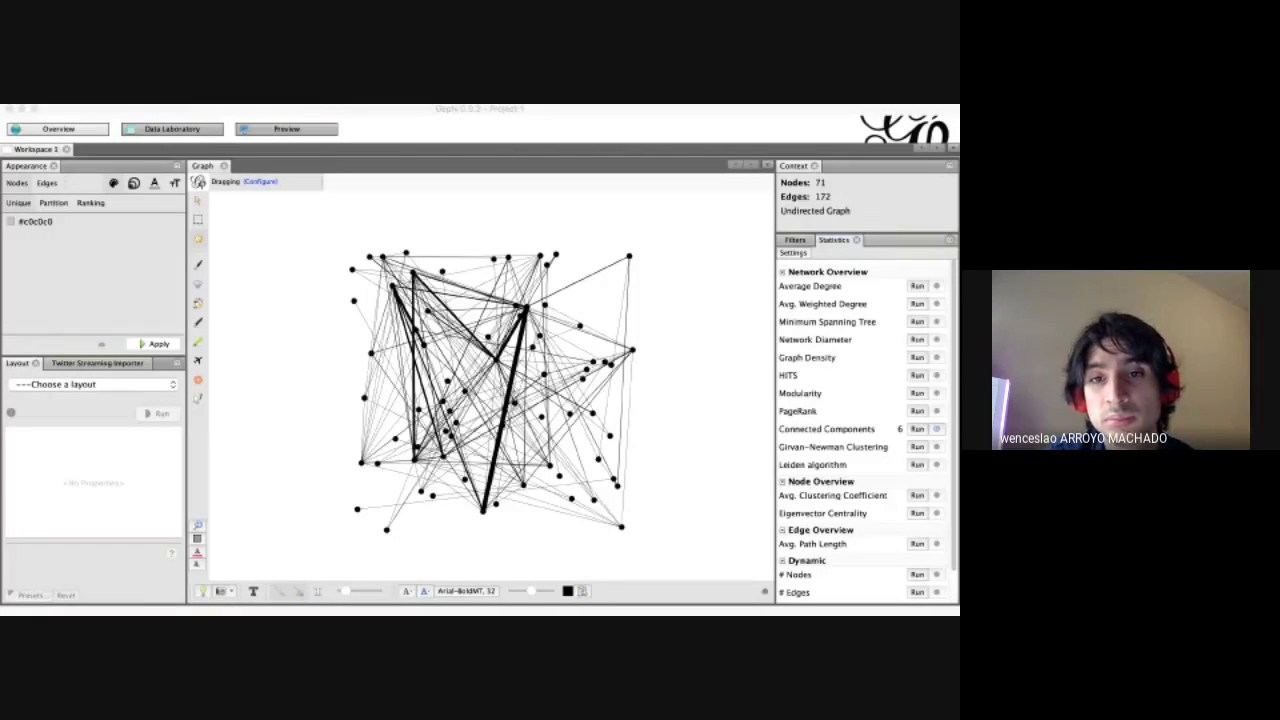
key("super+Tab")
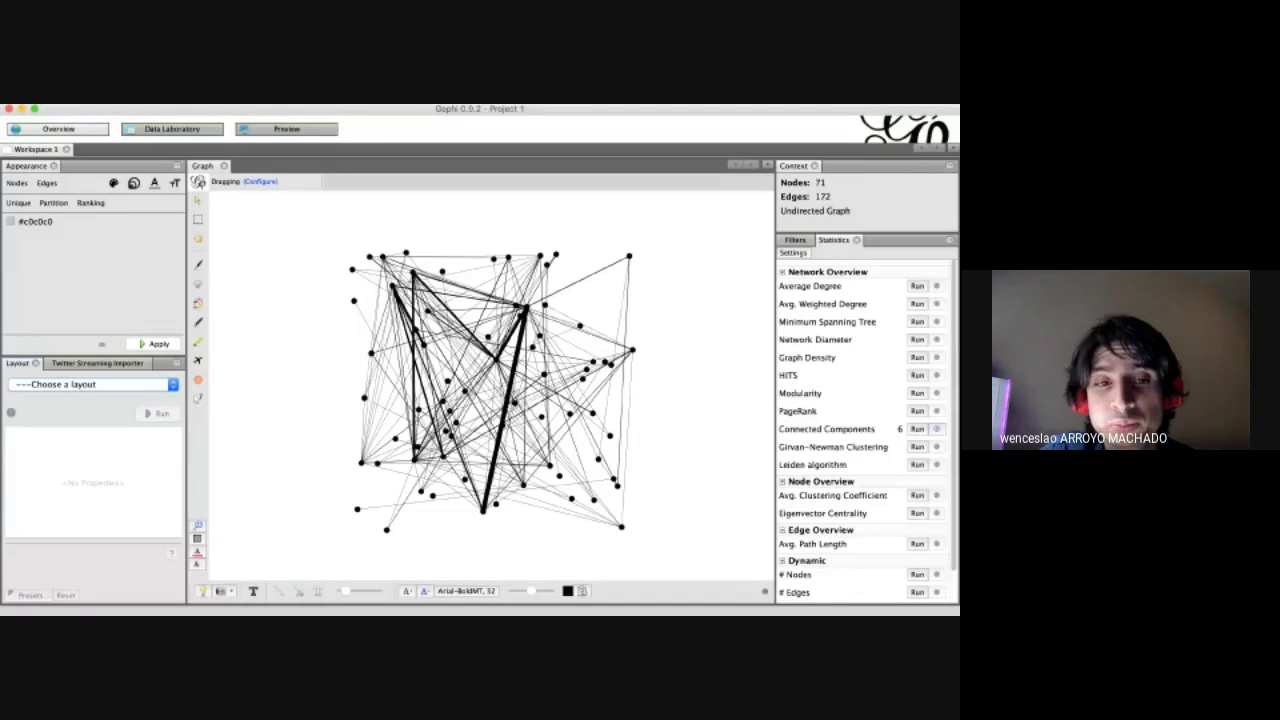
Choose the ForceAtlas 2 layout, run it, and inspect how the nodes spread out.
left_click(91, 384)
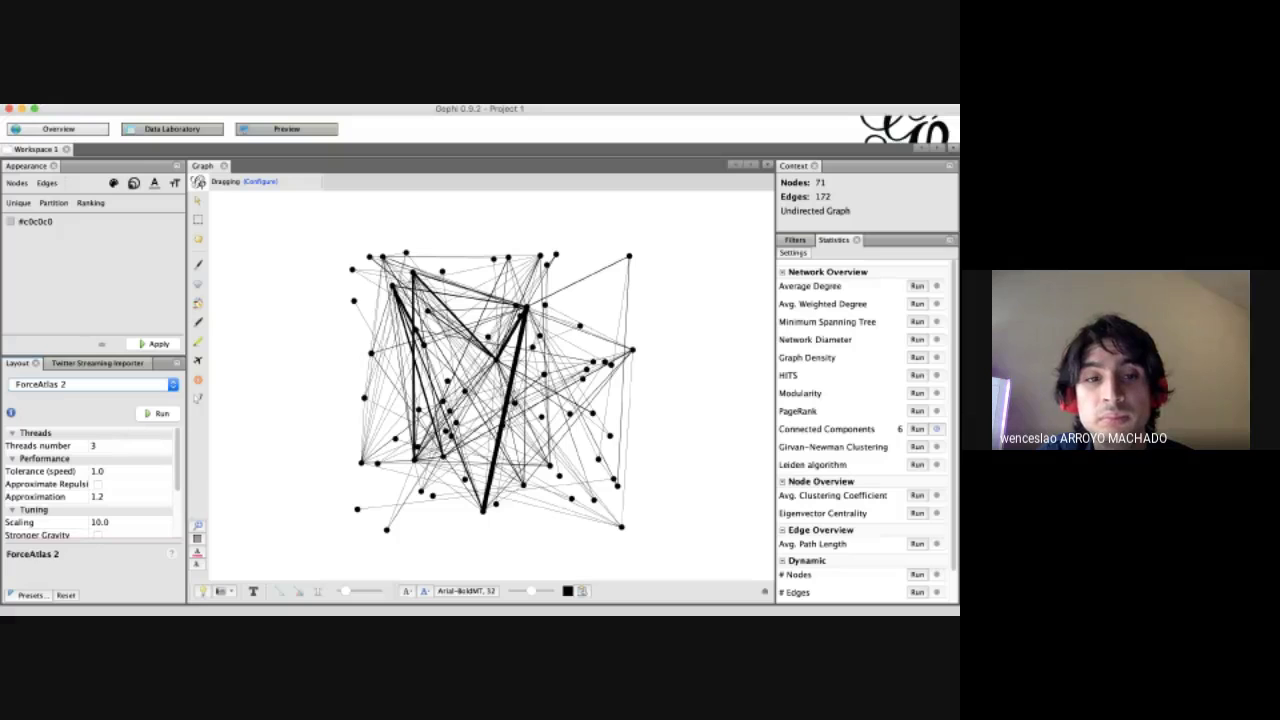
left_click(157, 413)
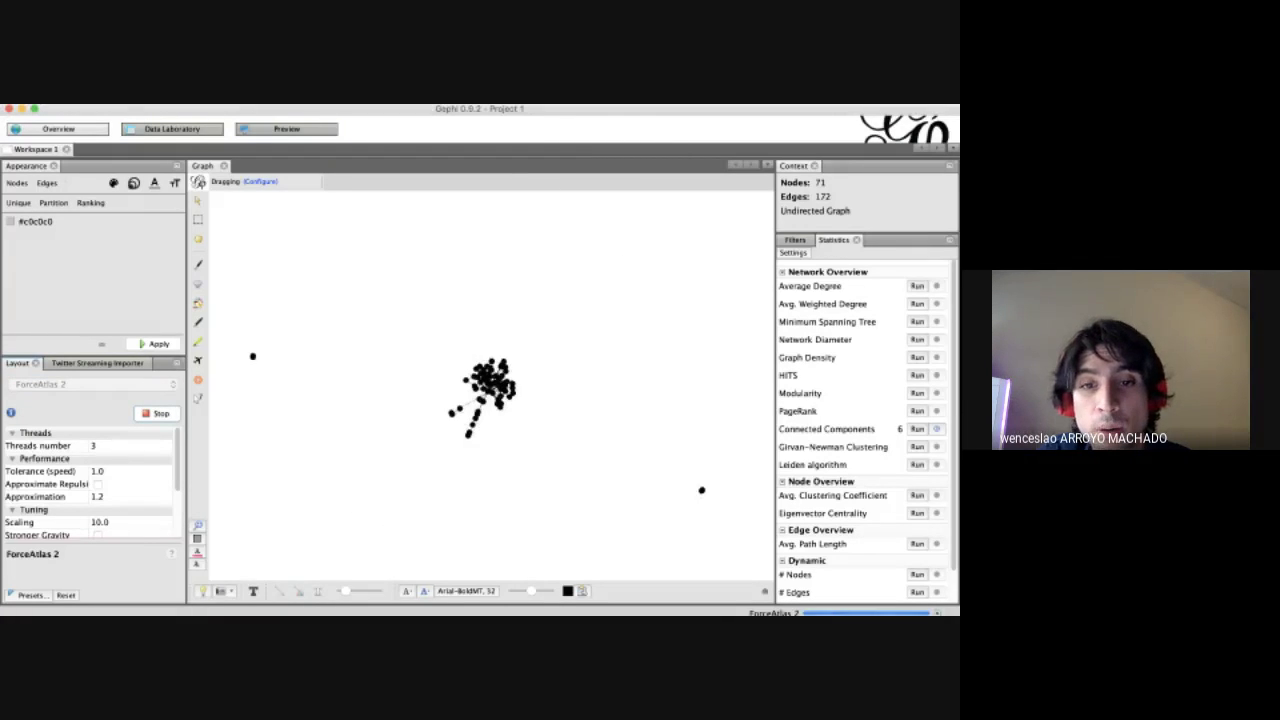
scroll(537, 397, "up", 2)
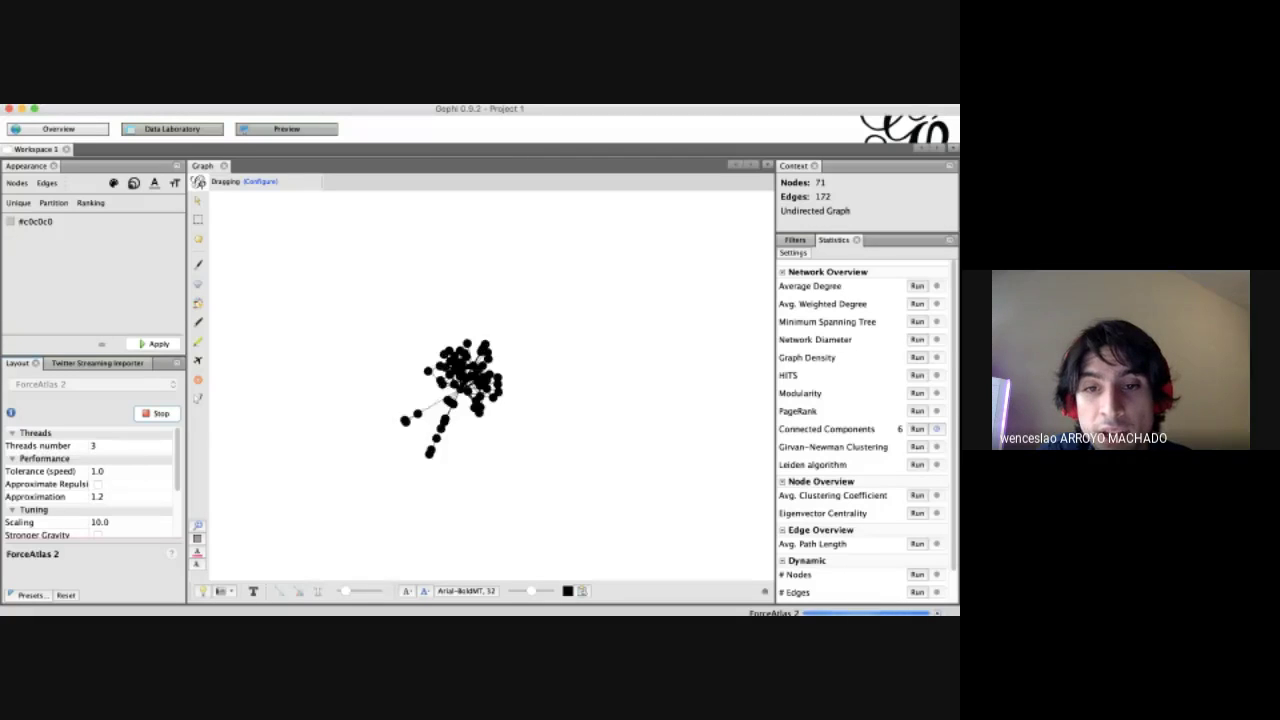
scroll(522, 396, "down", 5)
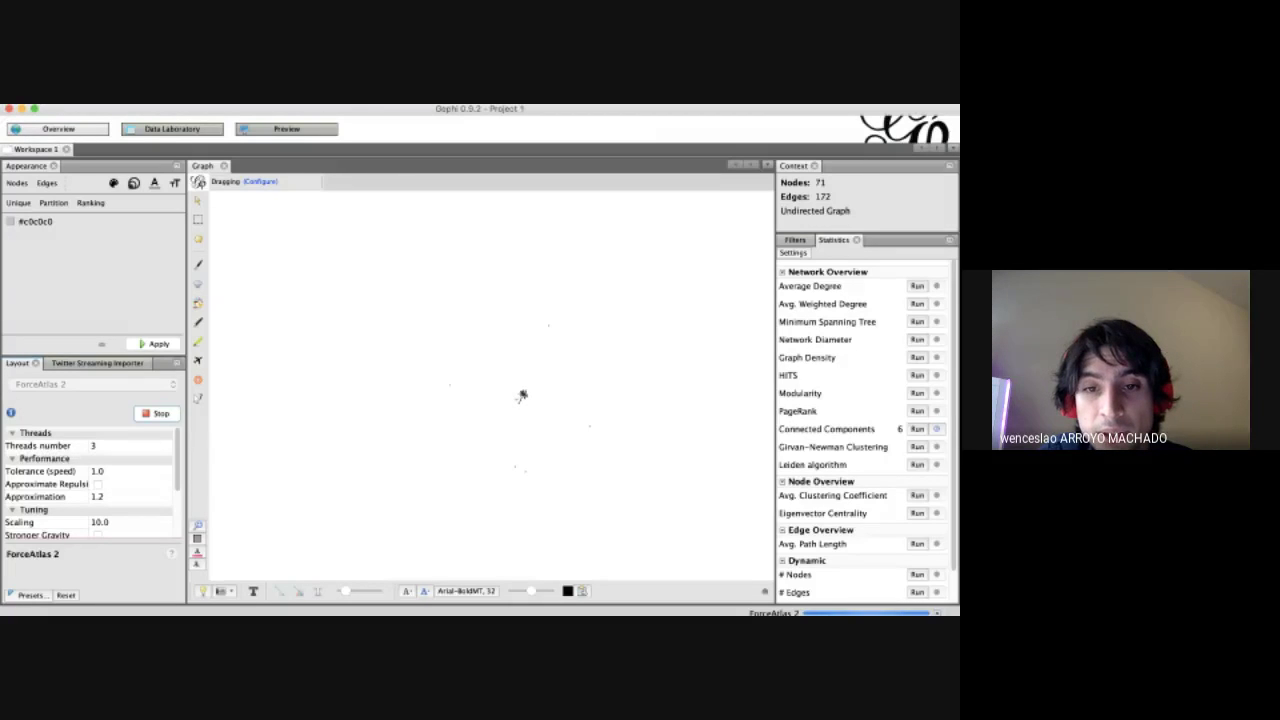
scroll(515, 396, "up", 2)
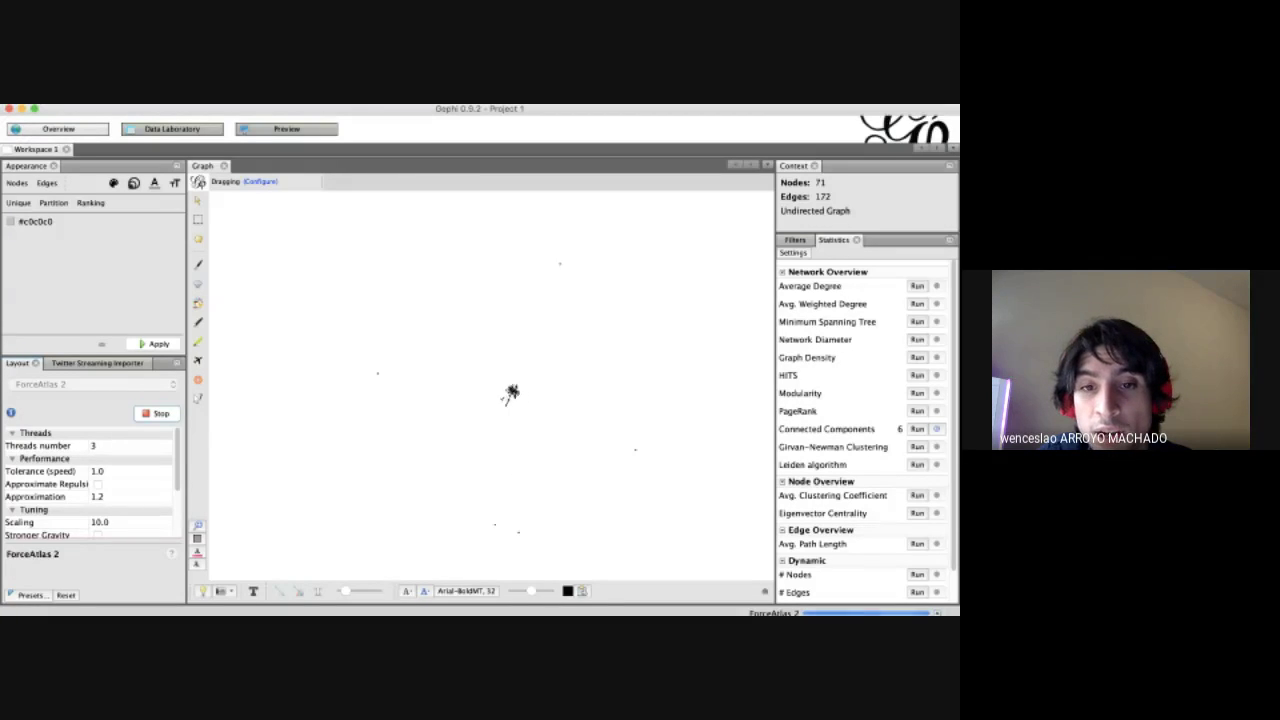
scroll(511, 394, "up", 2)
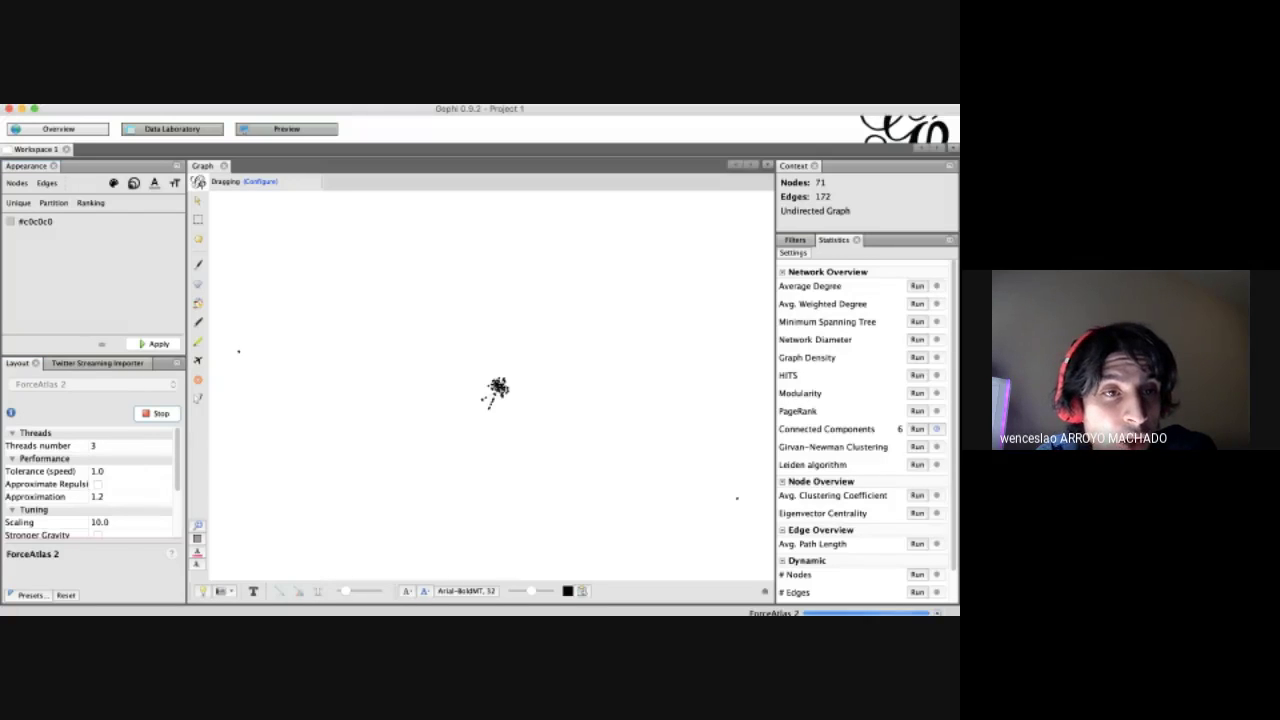
Enlarge the layout settings area to show more of the ForceAtlas 2 tuning and behaviour options.
left_click(97, 363)
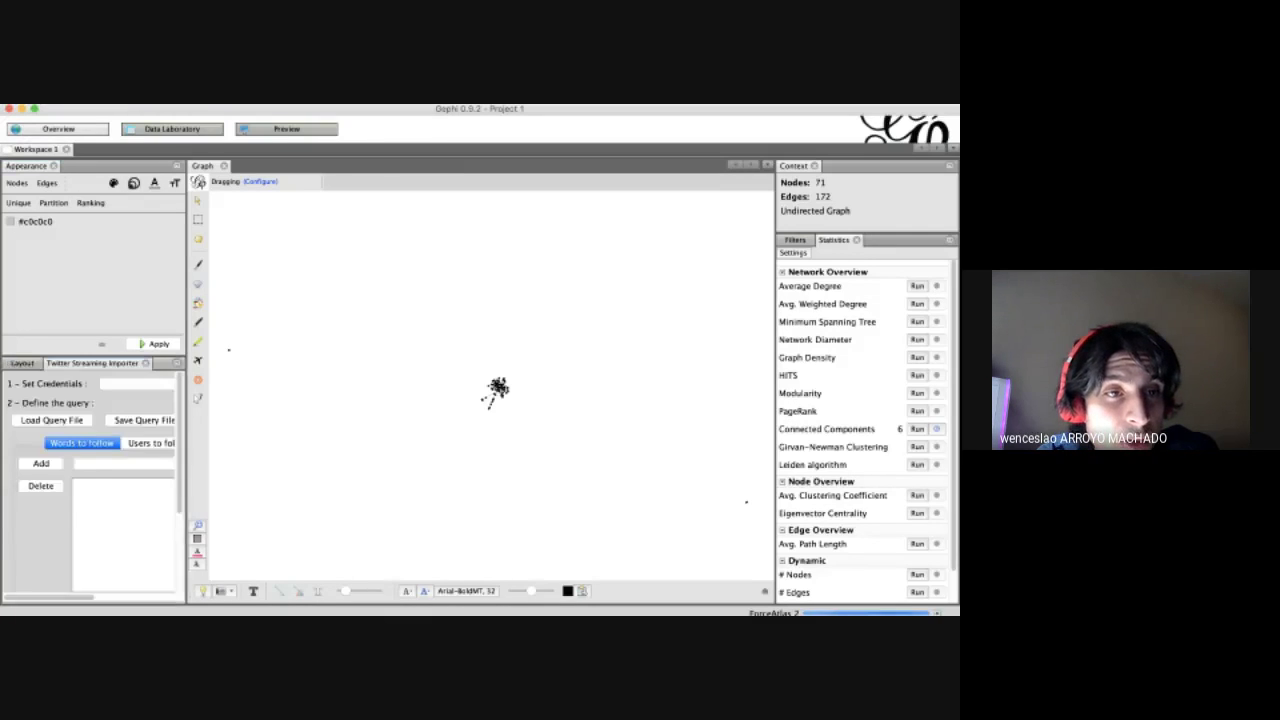
left_click(22, 363)
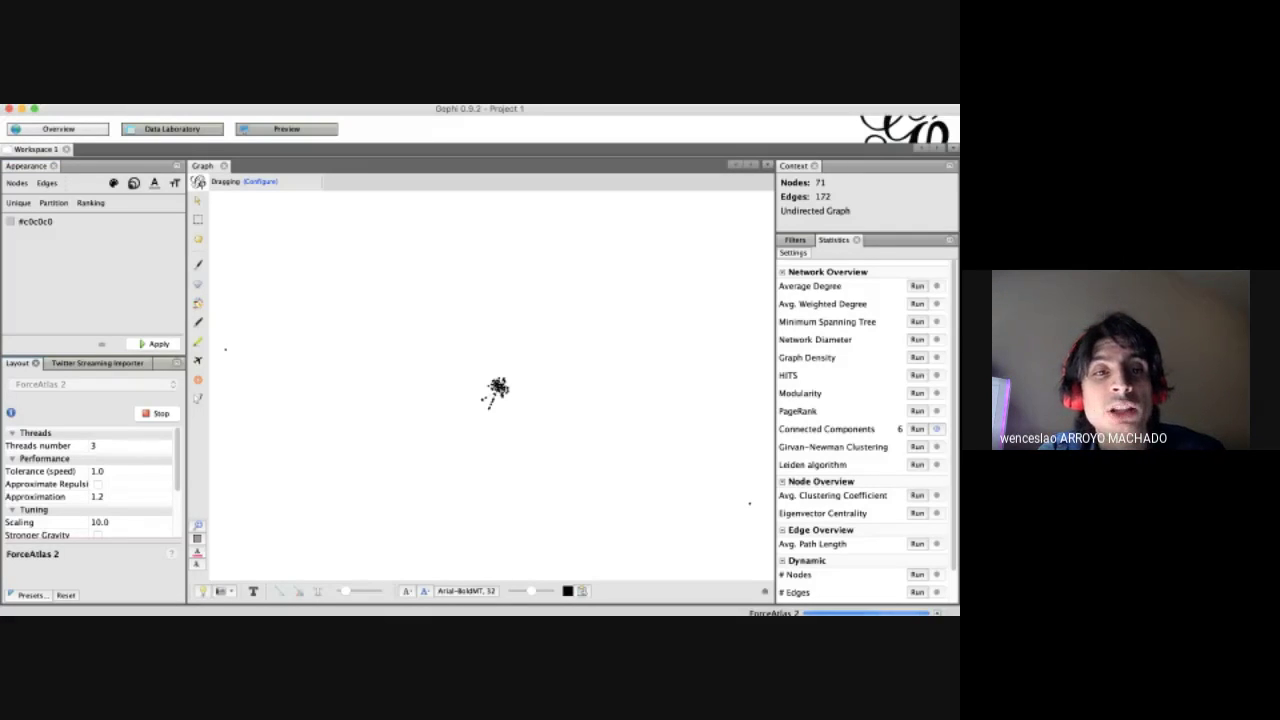
left_click_drag(93, 355, 93, 285)
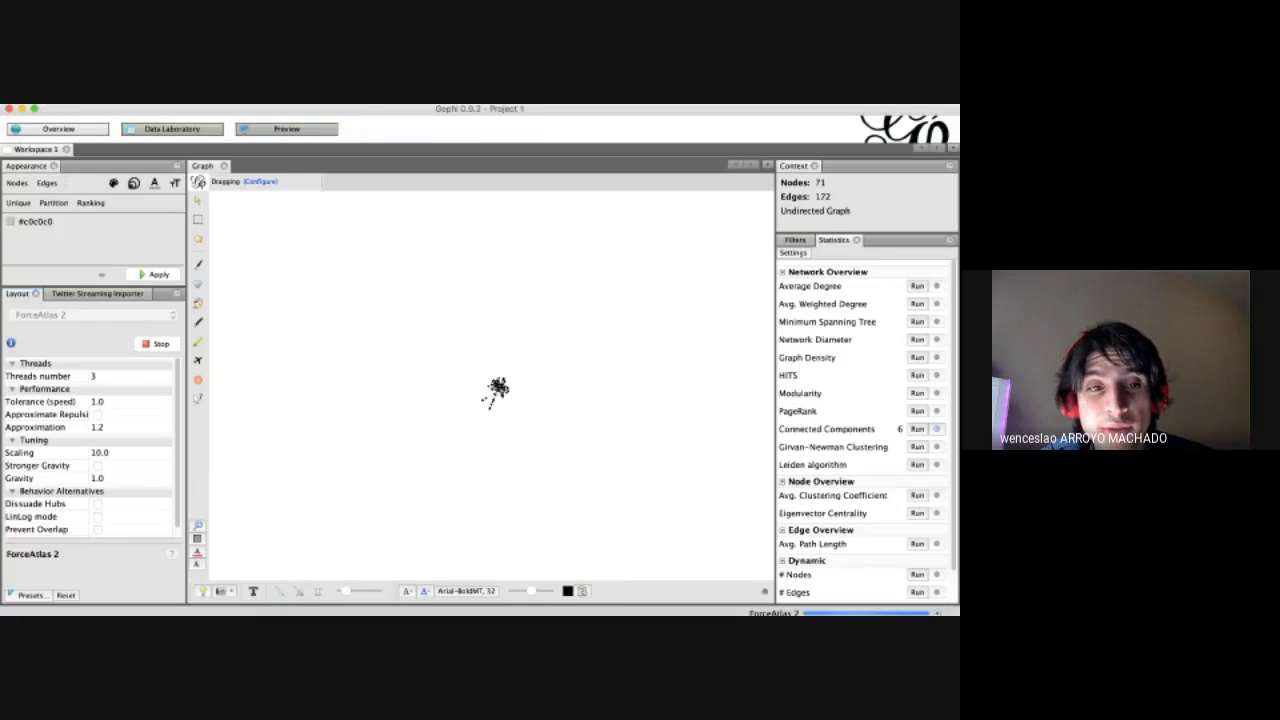
Set the ForceAtlas 2 gravity to 10 and inspect the distance of the separate node groups.
left_click(96, 478)
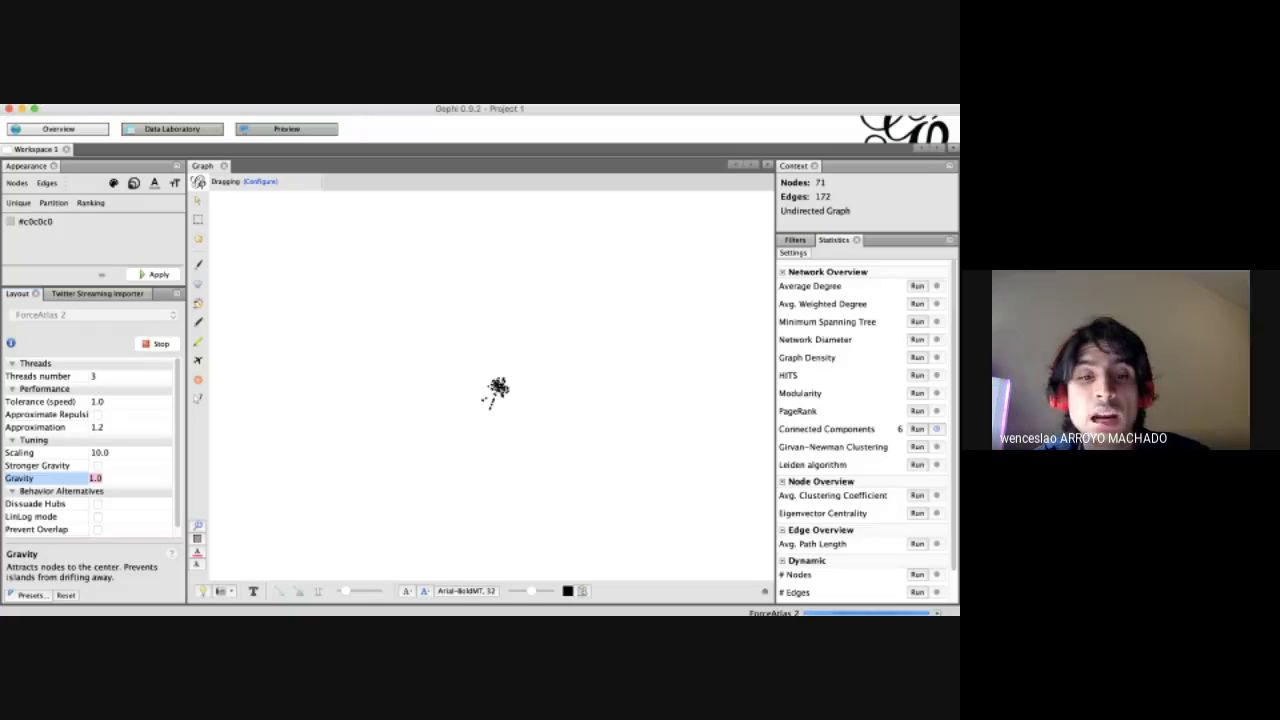
type("10")
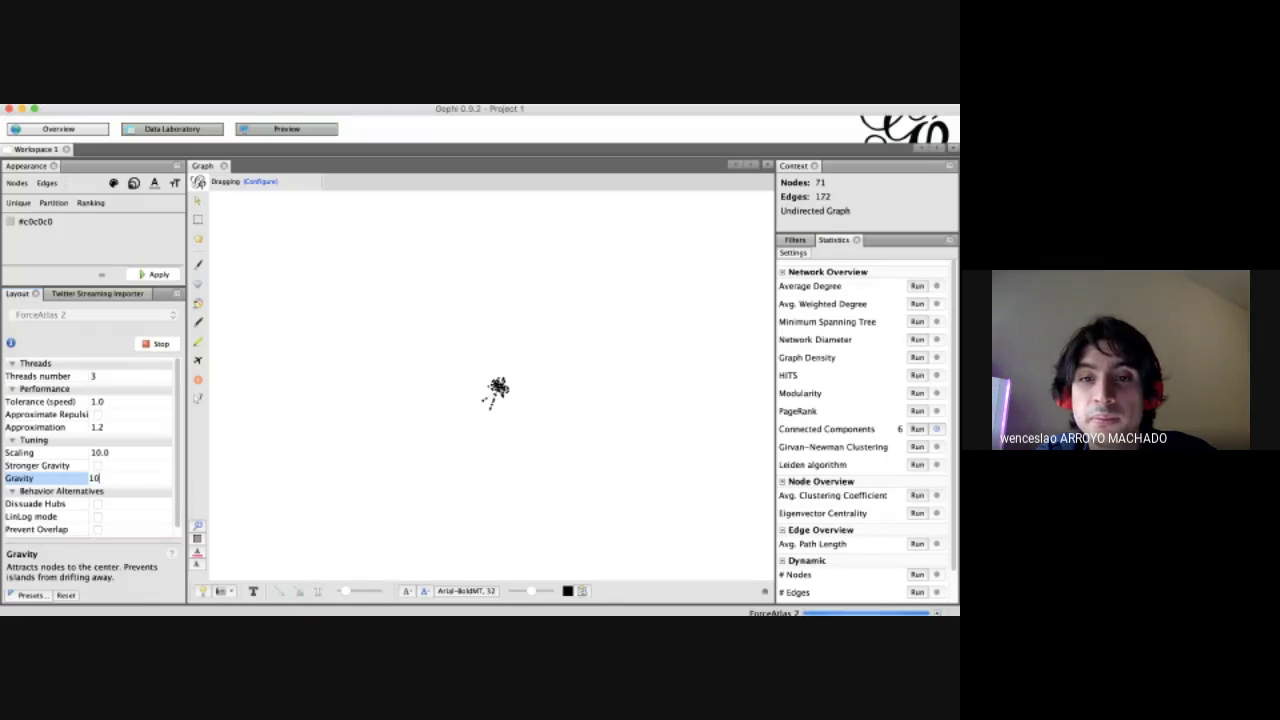
key("Return")
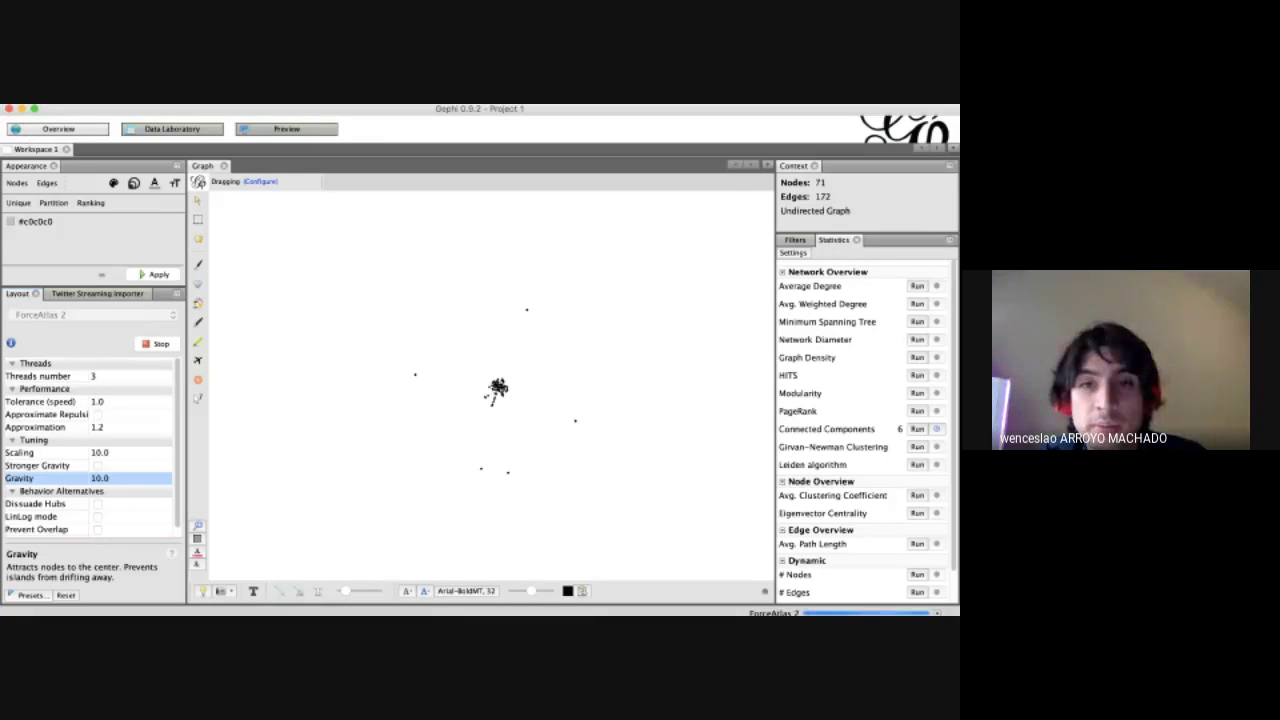
scroll(500, 363, "up", 3)
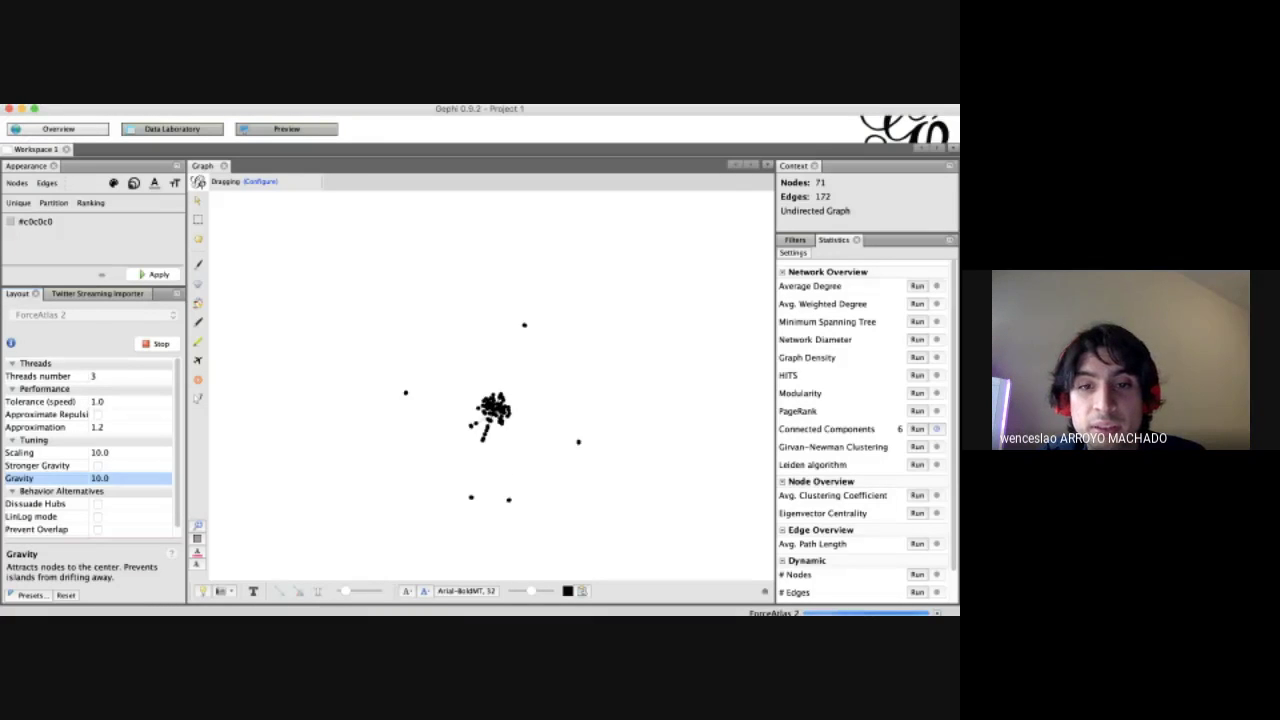
scroll(515, 392, "down", 3)
scroll(553, 402, "up", 3)
scroll(520, 400, "up", 2)
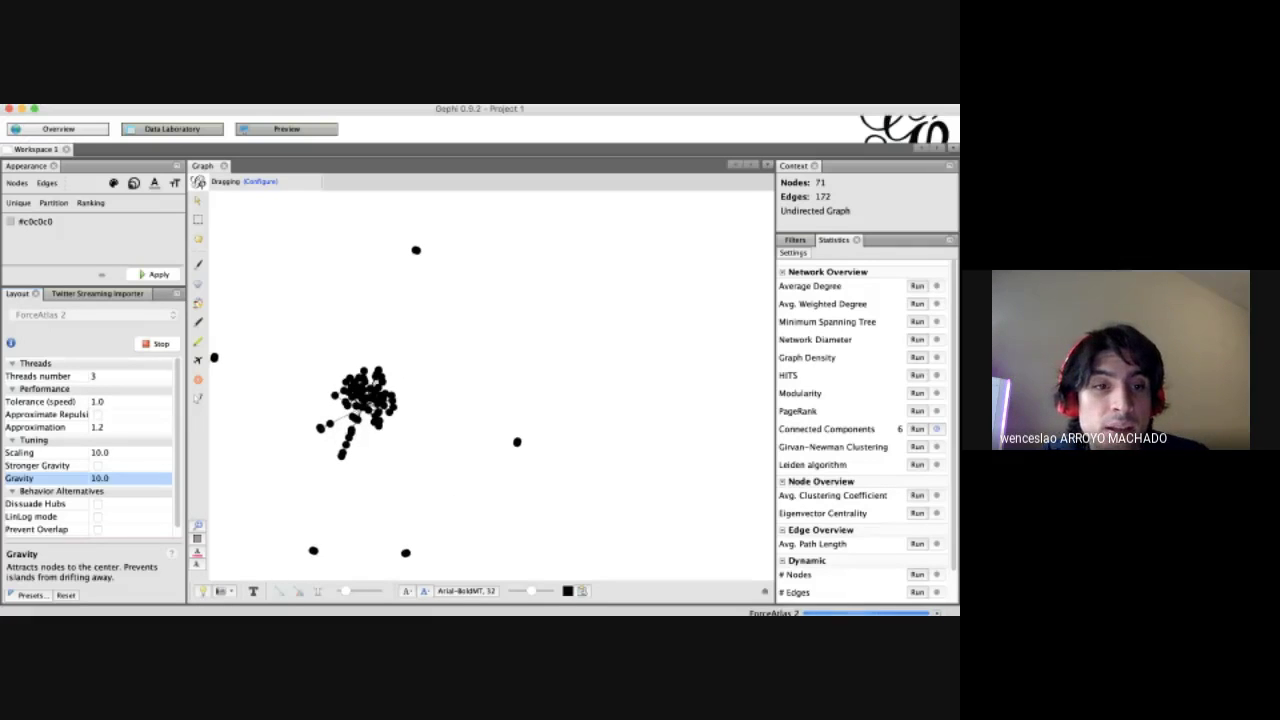
Set the ForceAtlas 2 gravity to 15 and turn on Prevent Overlap.
left_click(130, 478)
type("15")
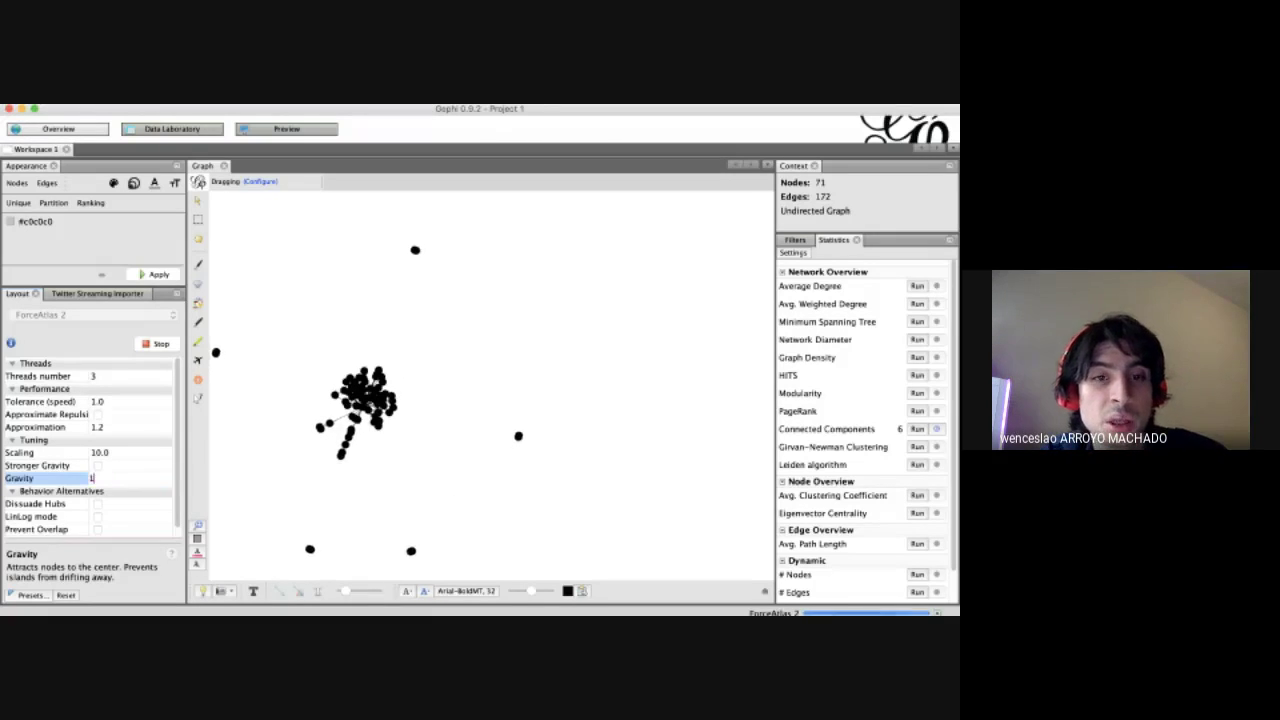
key("Return")
left_click(100, 478)
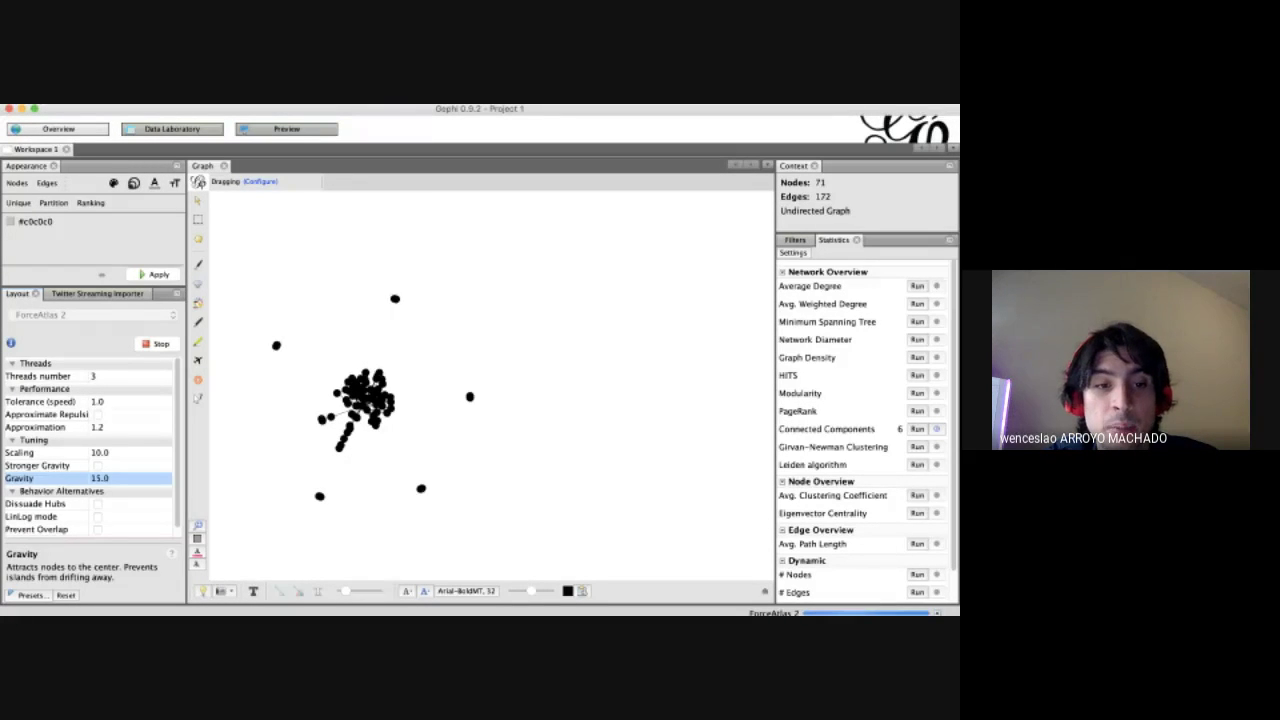
left_click(97, 529)
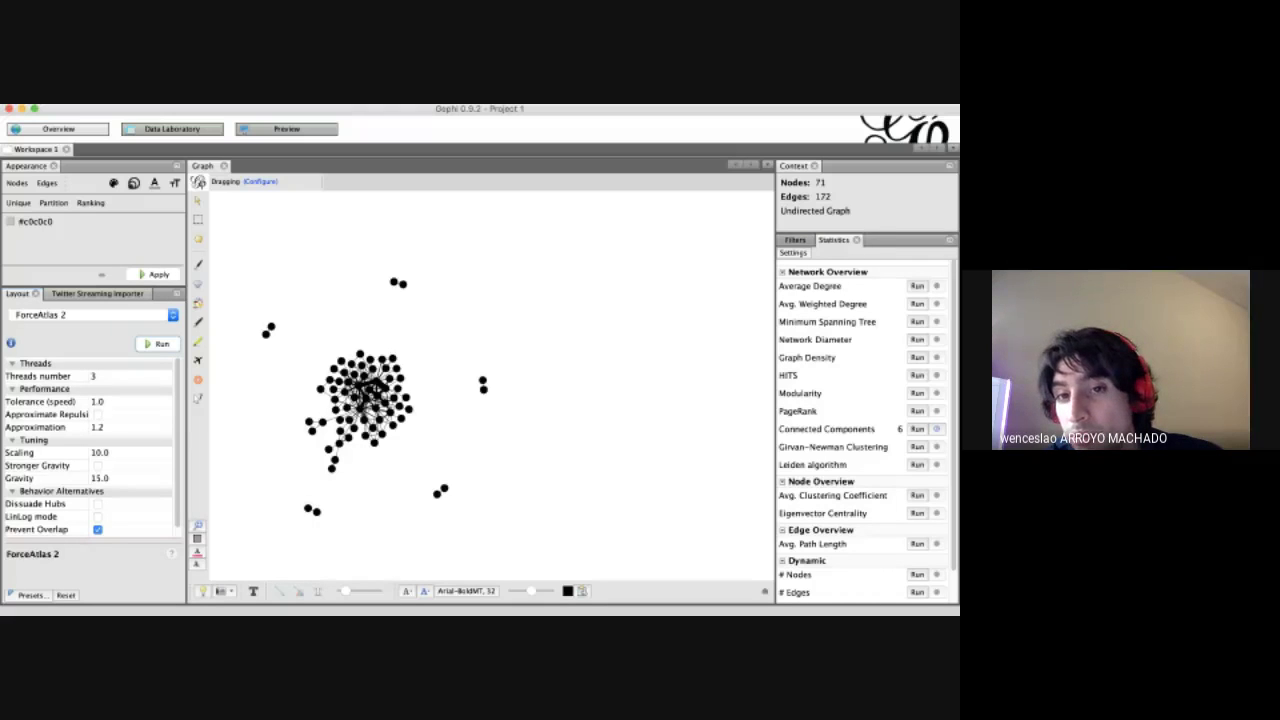
left_click(795, 240)
left_click(834, 240)
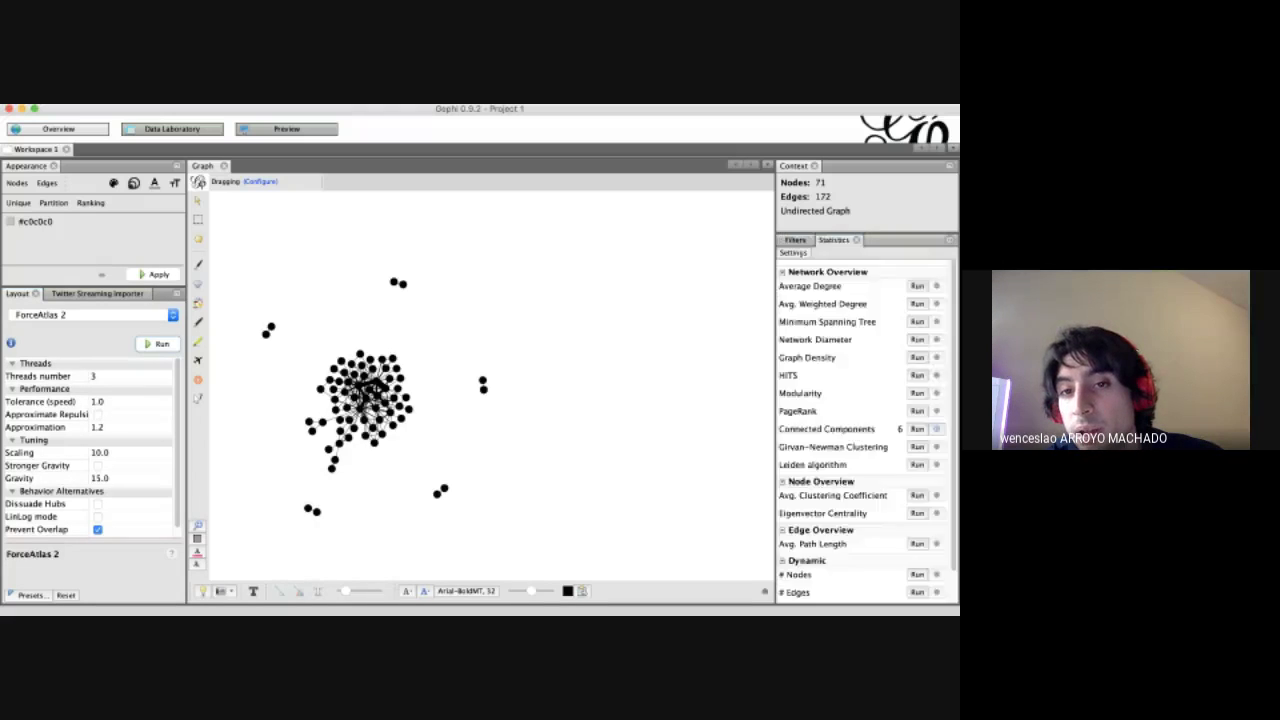
Add the Giant Component topology filter to the filter queries.
left_click(795, 240)
left_click(834, 240)
left_click(795, 240)
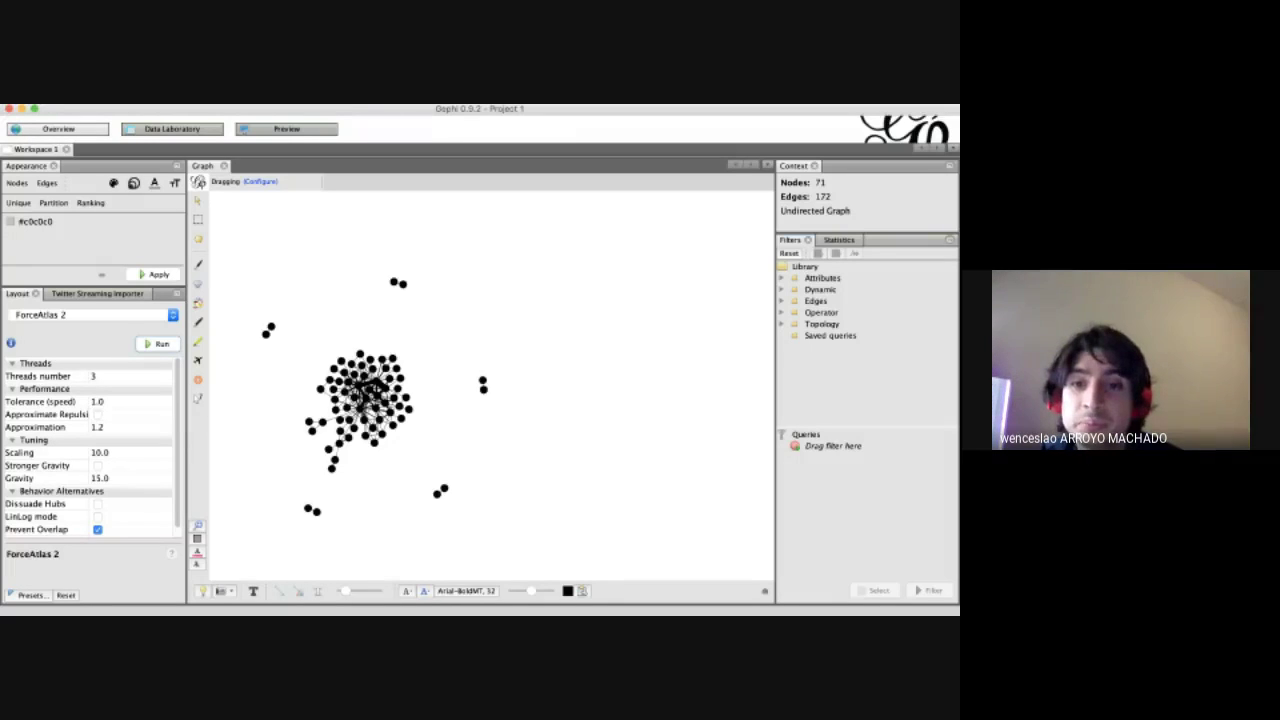
left_click(782, 324)
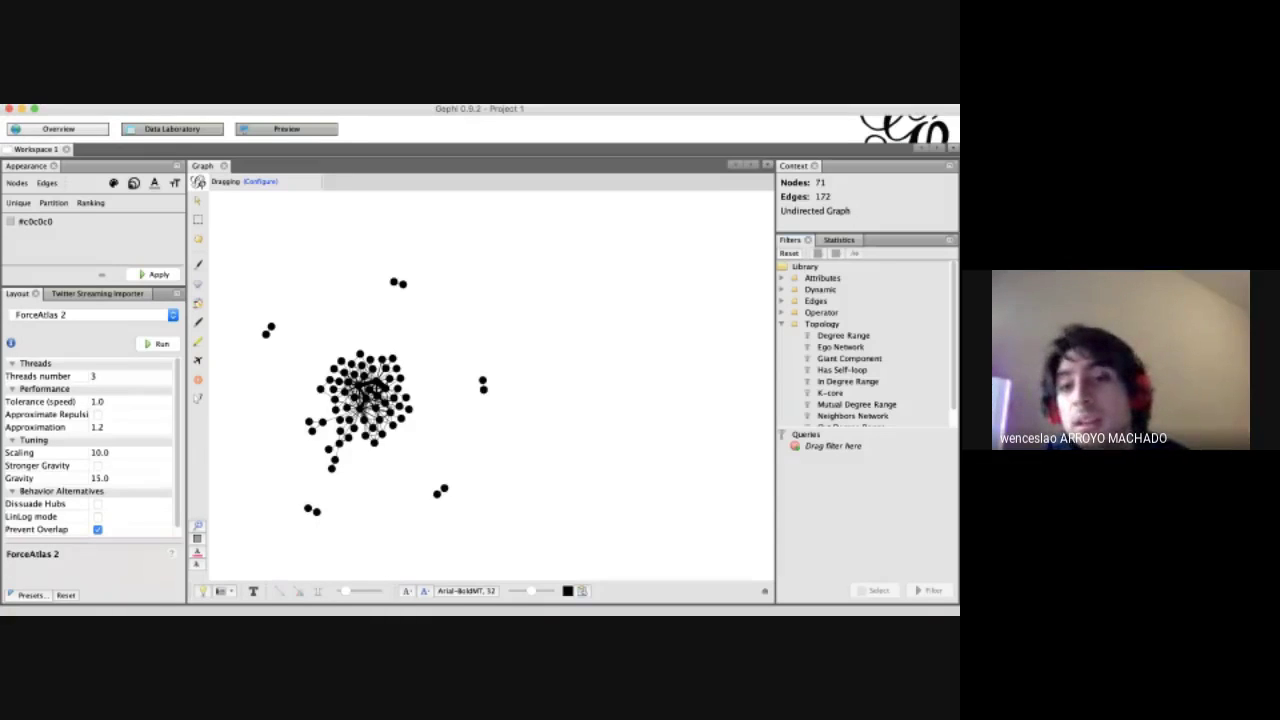
left_click(849, 358)
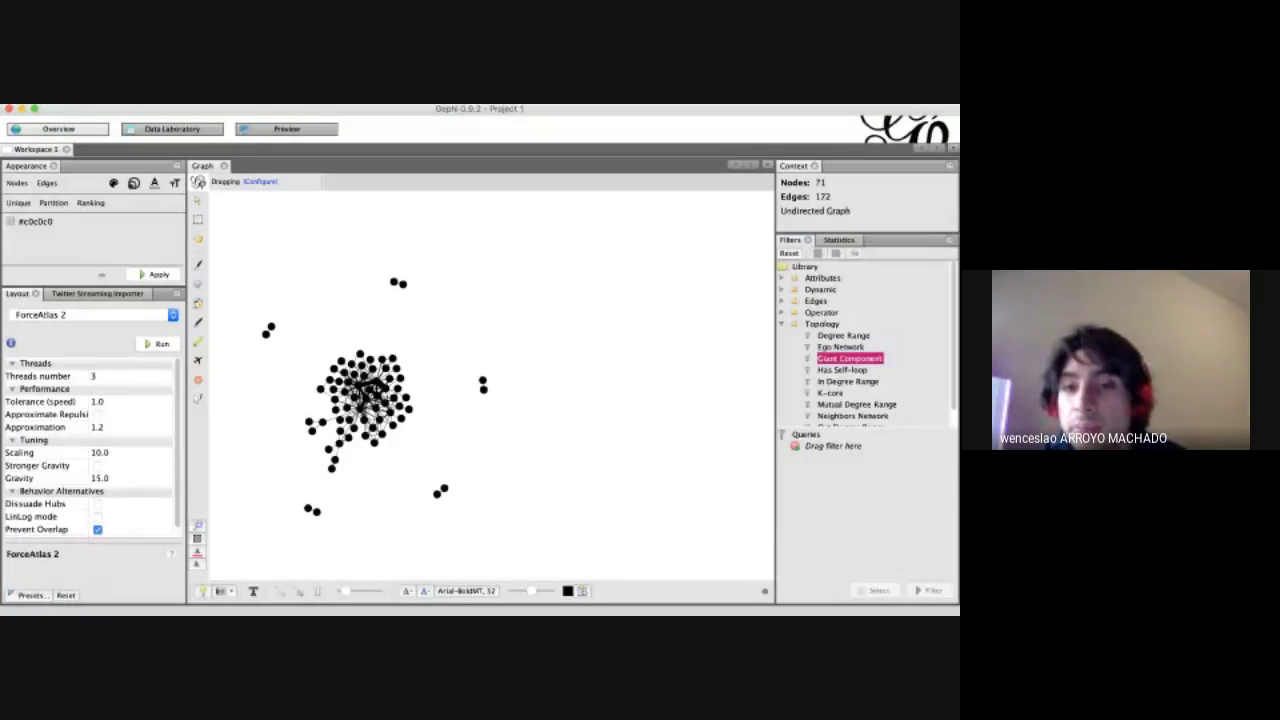
left_click_drag(849, 358, 833, 446)
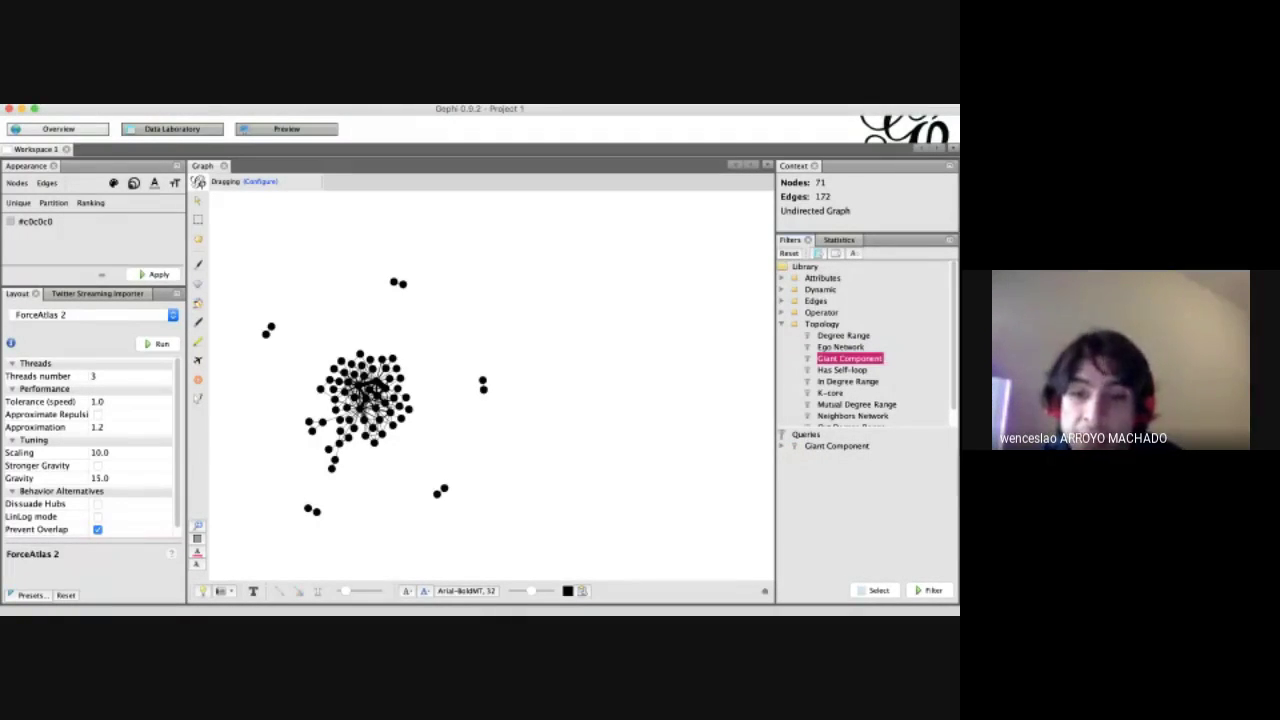
left_click_drag(849, 358, 836, 457)
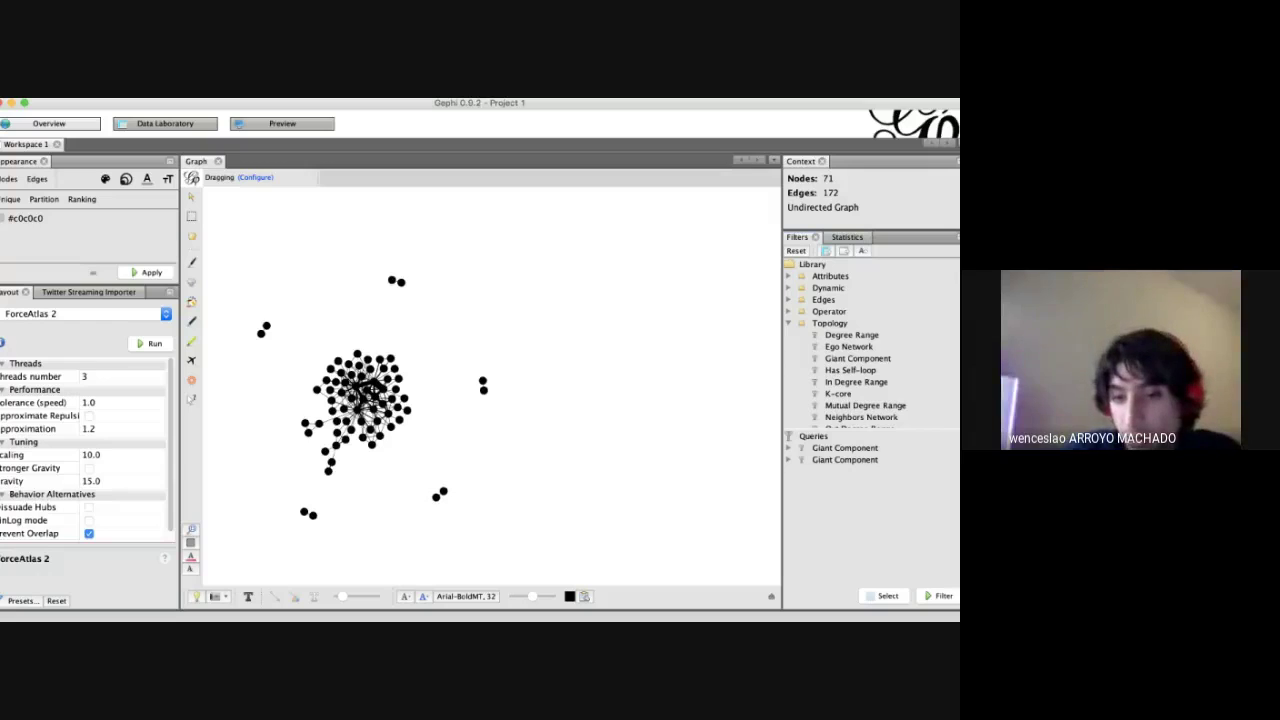
Apply the first Giant Component query to the network and centre the filtered graph in the view.
left_click(844, 448)
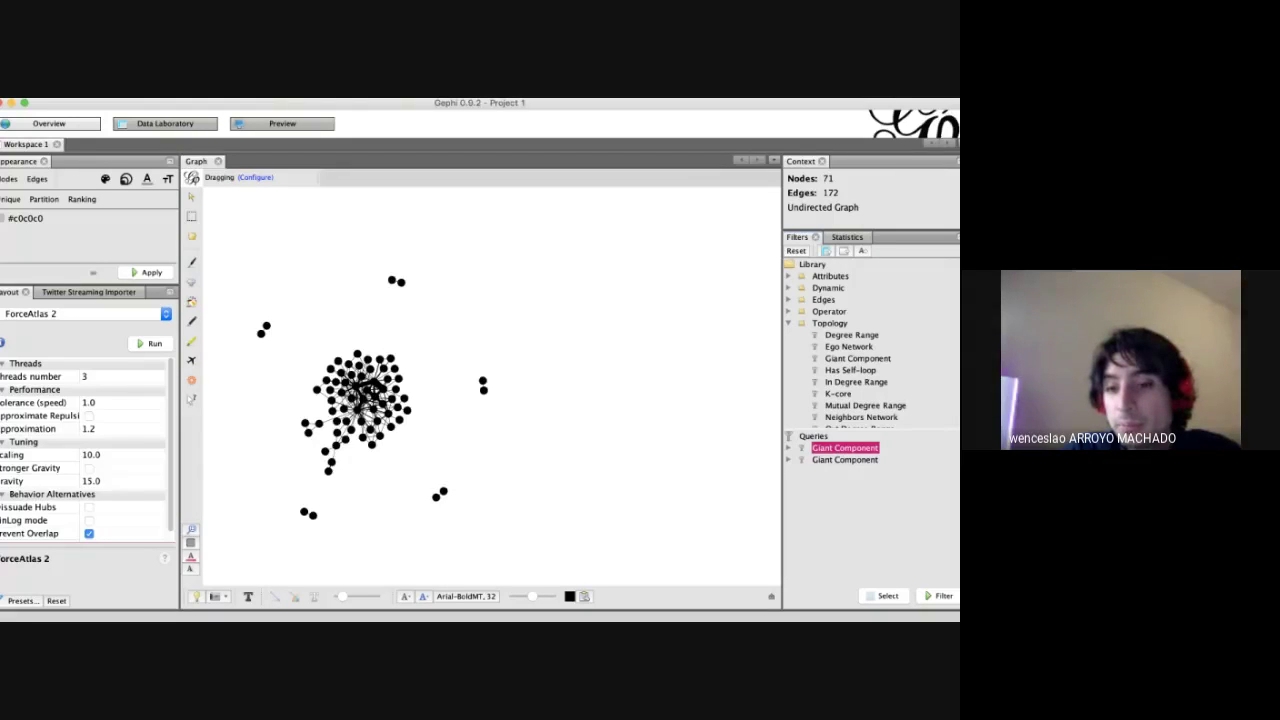
left_click(938, 595)
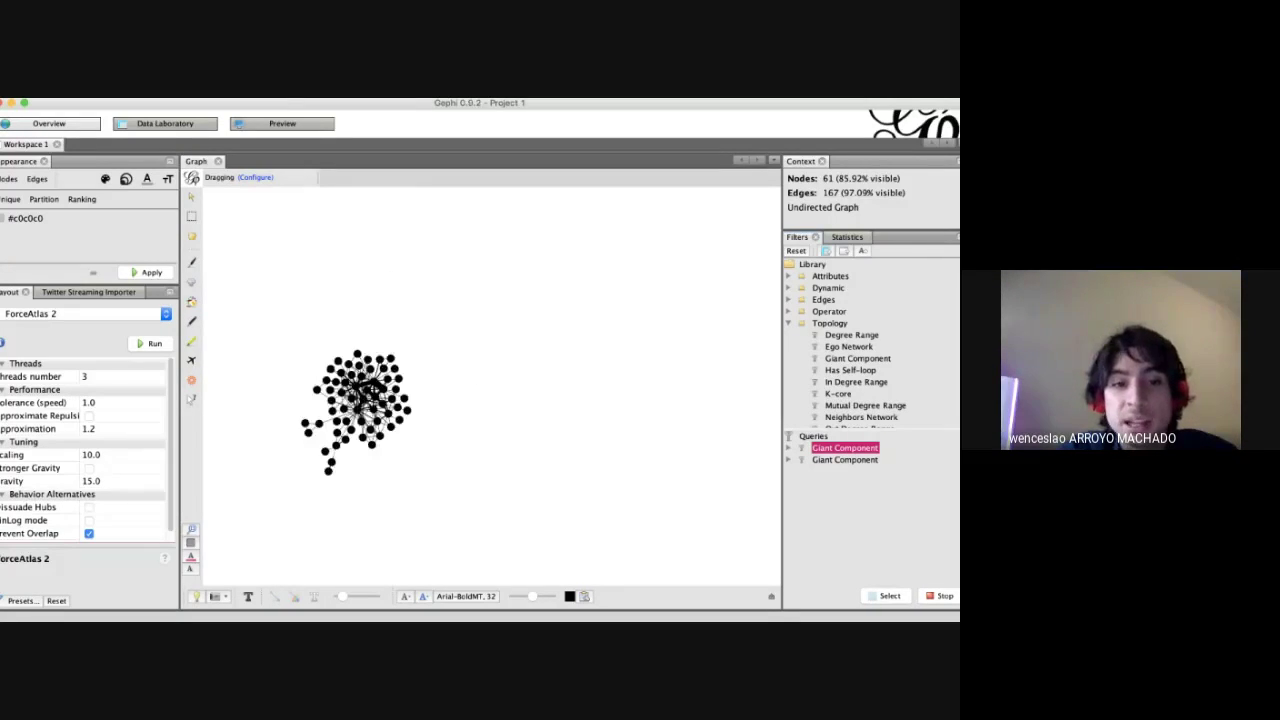
left_click_drag(357, 410, 526, 400)
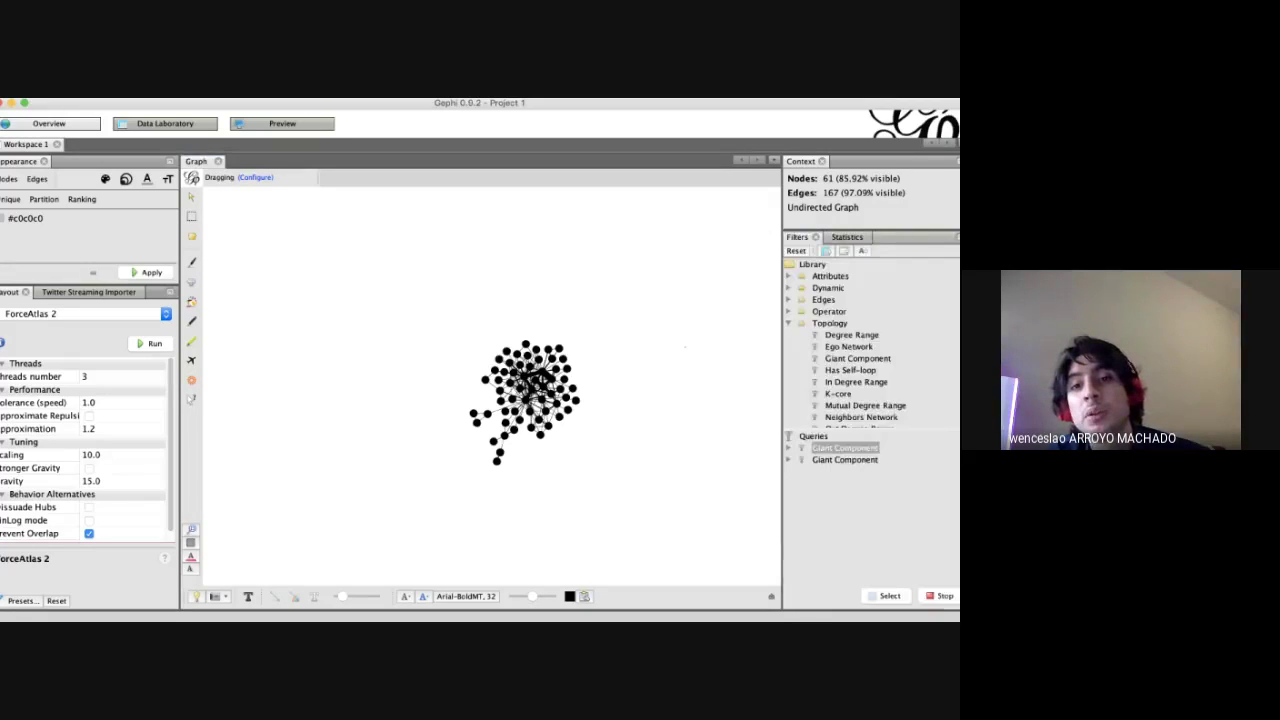
Review the statistics and the filter library, locating Giant Component among the topology filters.
left_click(846, 237)
left_click(800, 237)
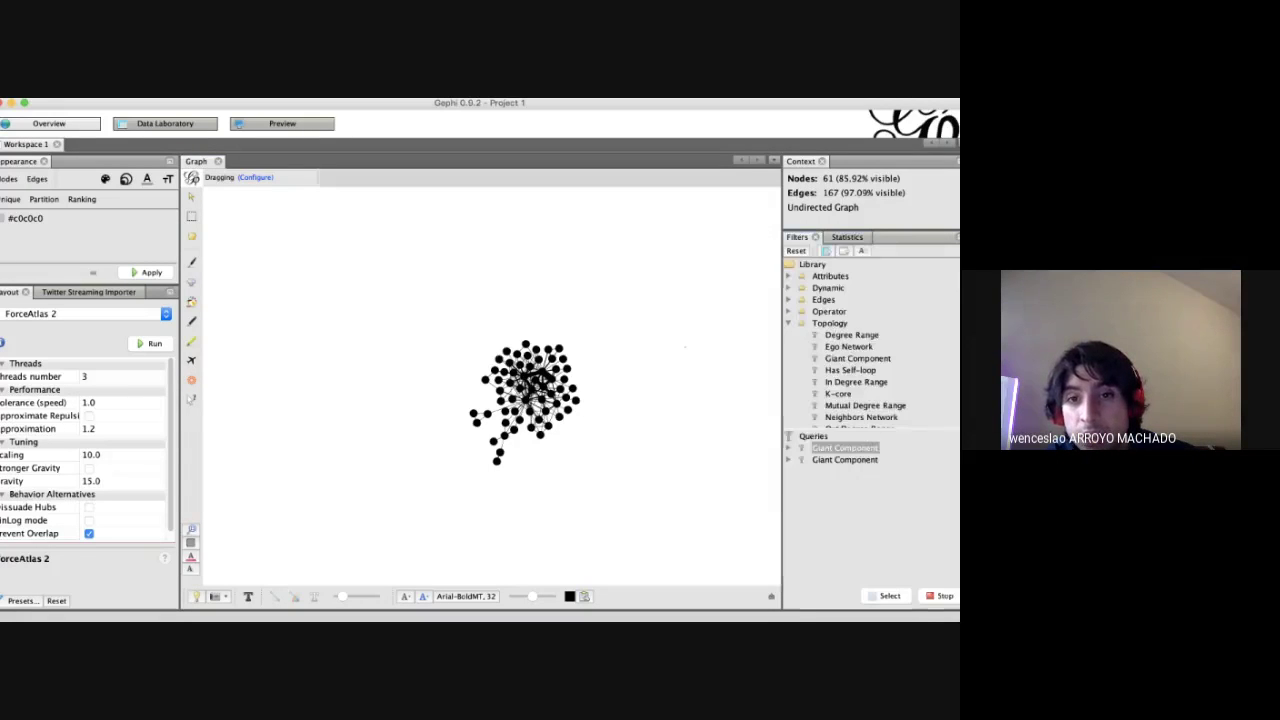
left_click(846, 237)
left_click(802, 237)
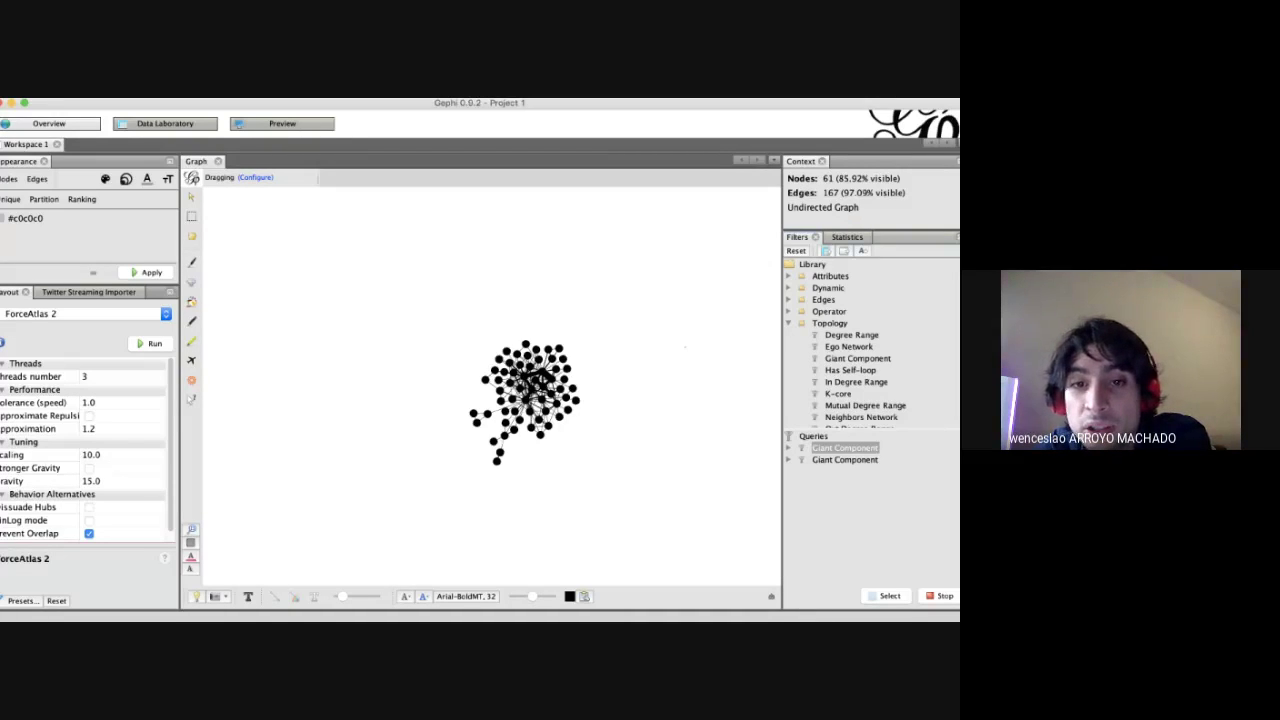
left_click(788, 323)
left_click(829, 323)
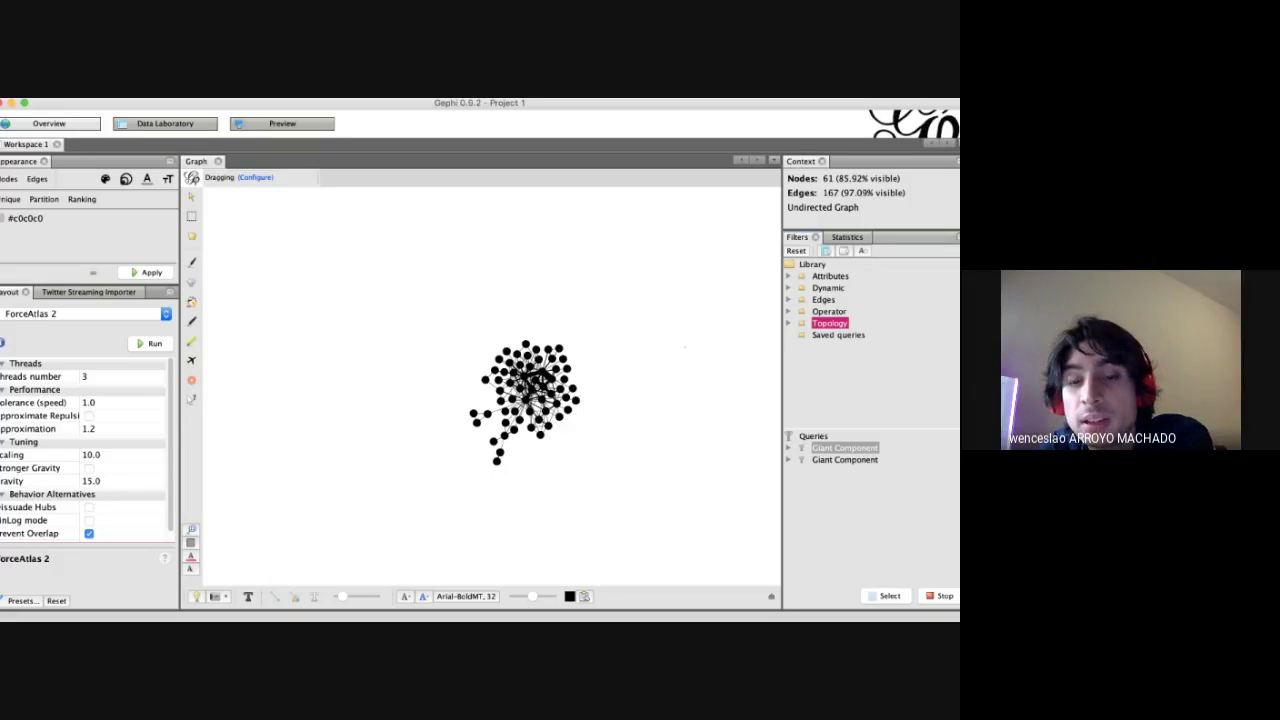
left_click(788, 323)
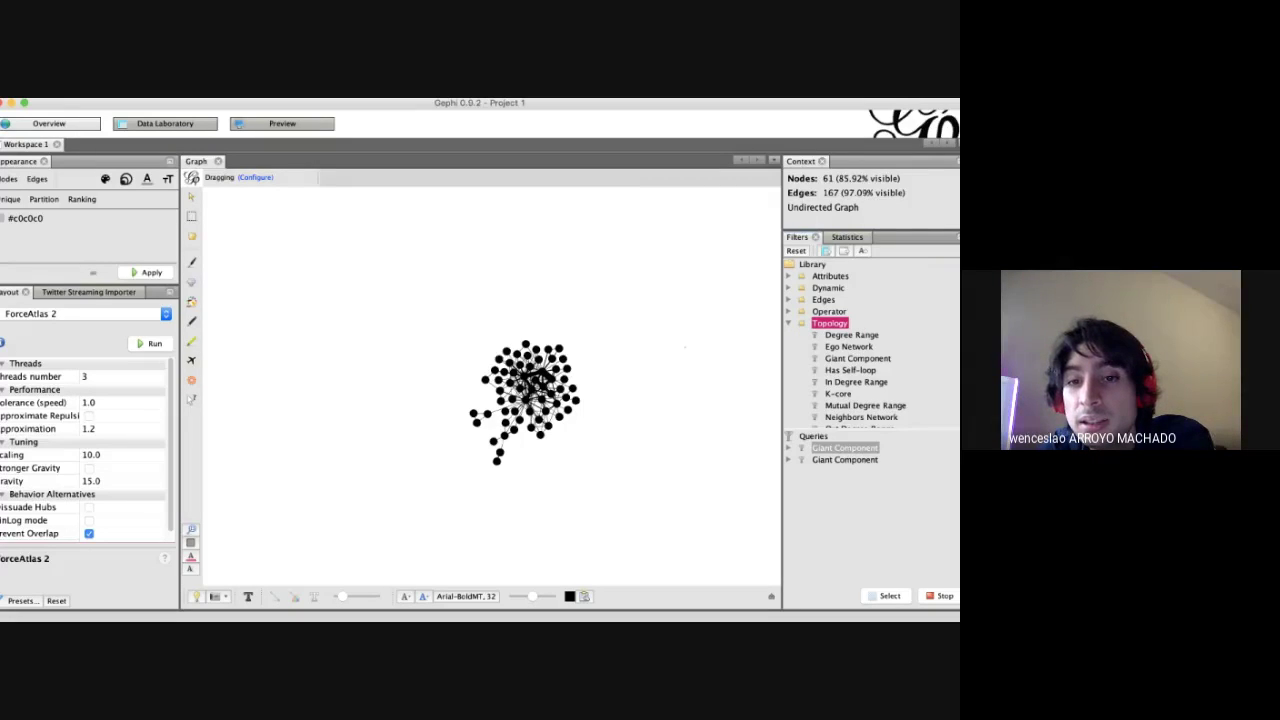
left_click(857, 358)
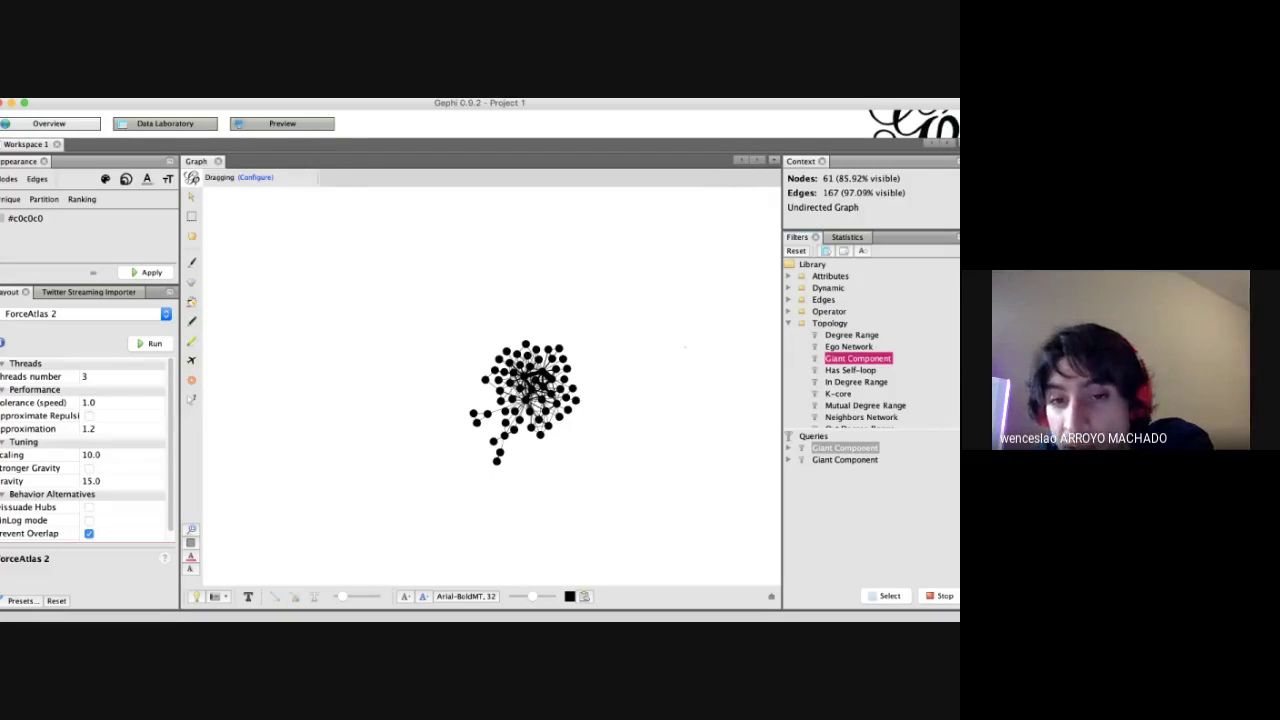
Compare the two Giant Component queries and stop the active filter to show the whole network.
left_click(845, 448)
left_click(848, 460)
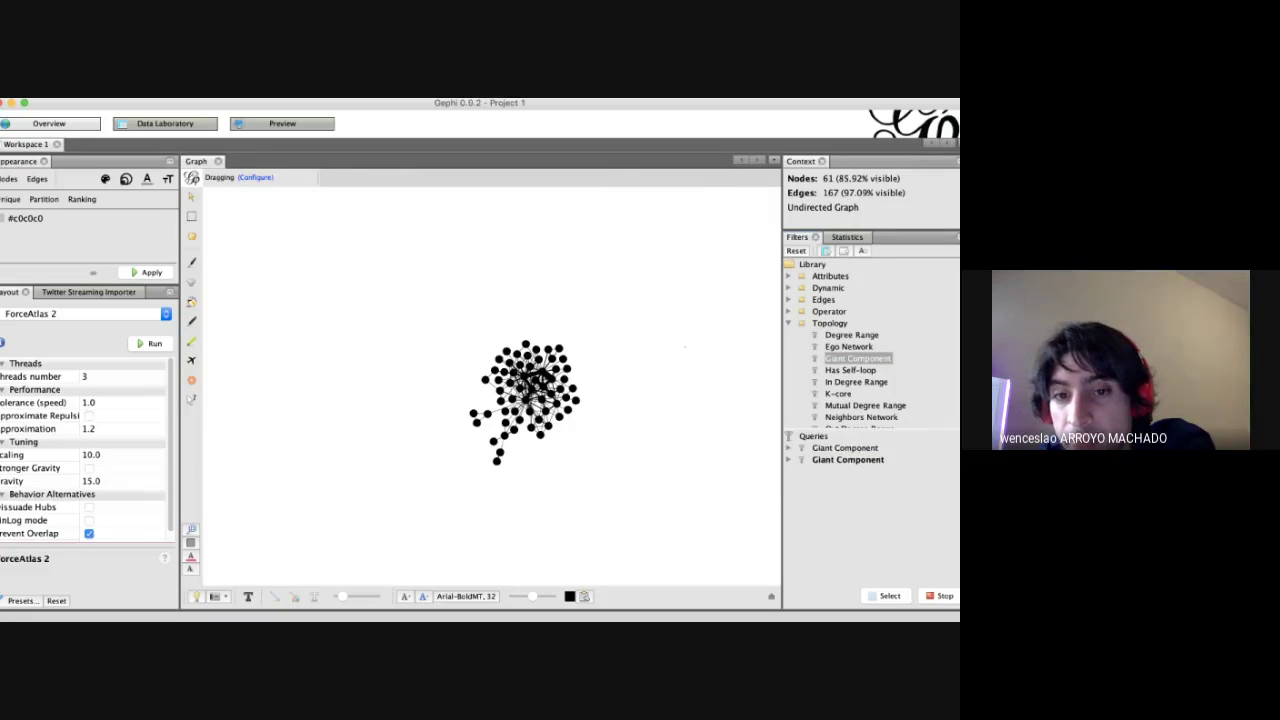
left_click(848, 460)
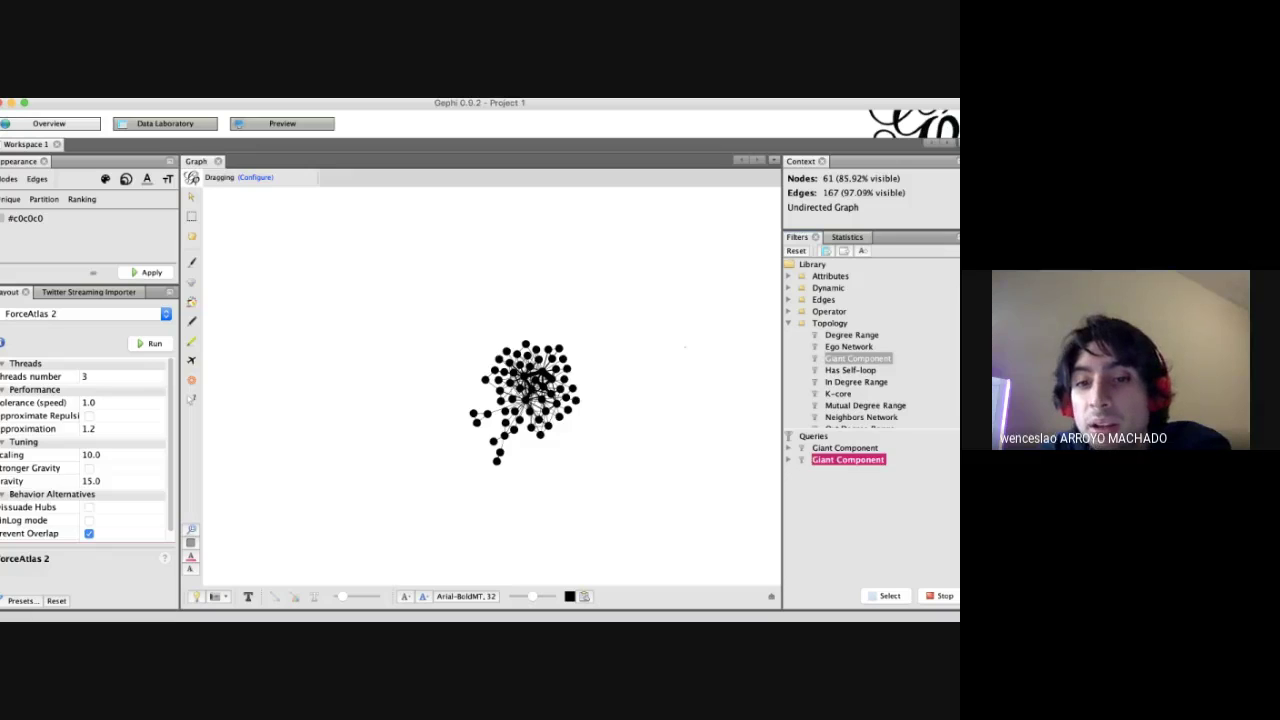
left_click(846, 448)
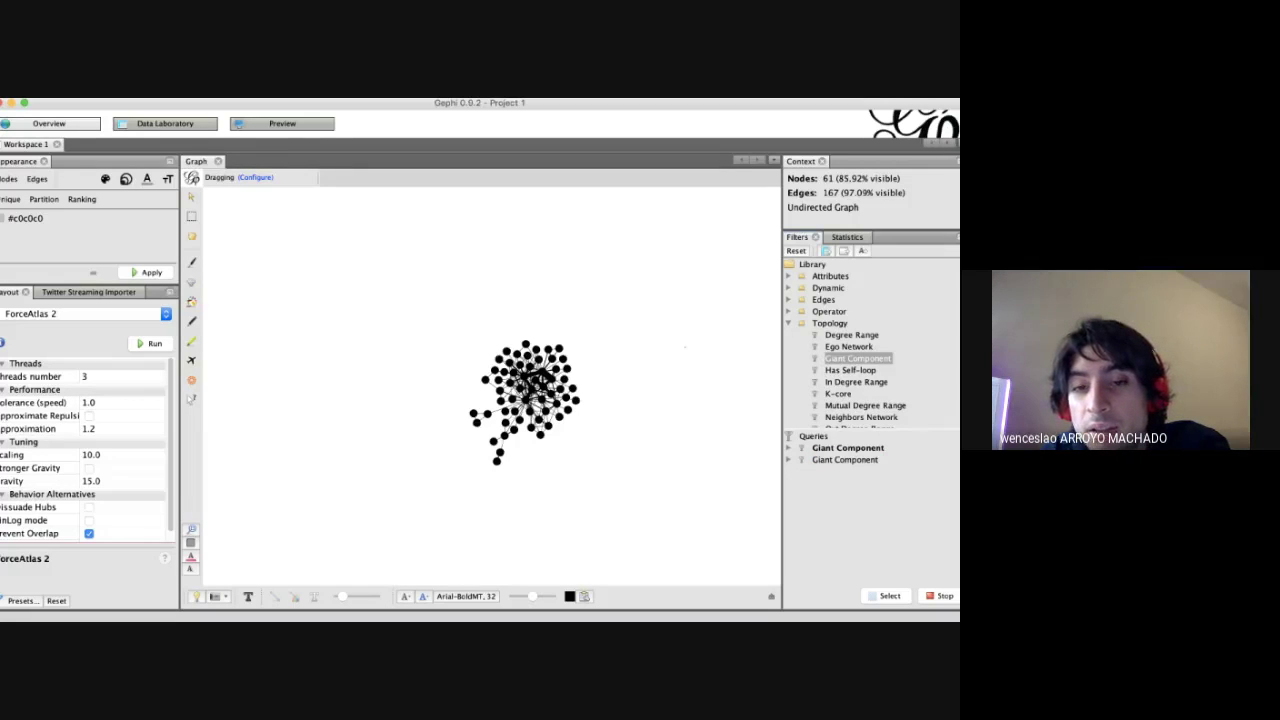
left_click(847, 448)
left_click(939, 596)
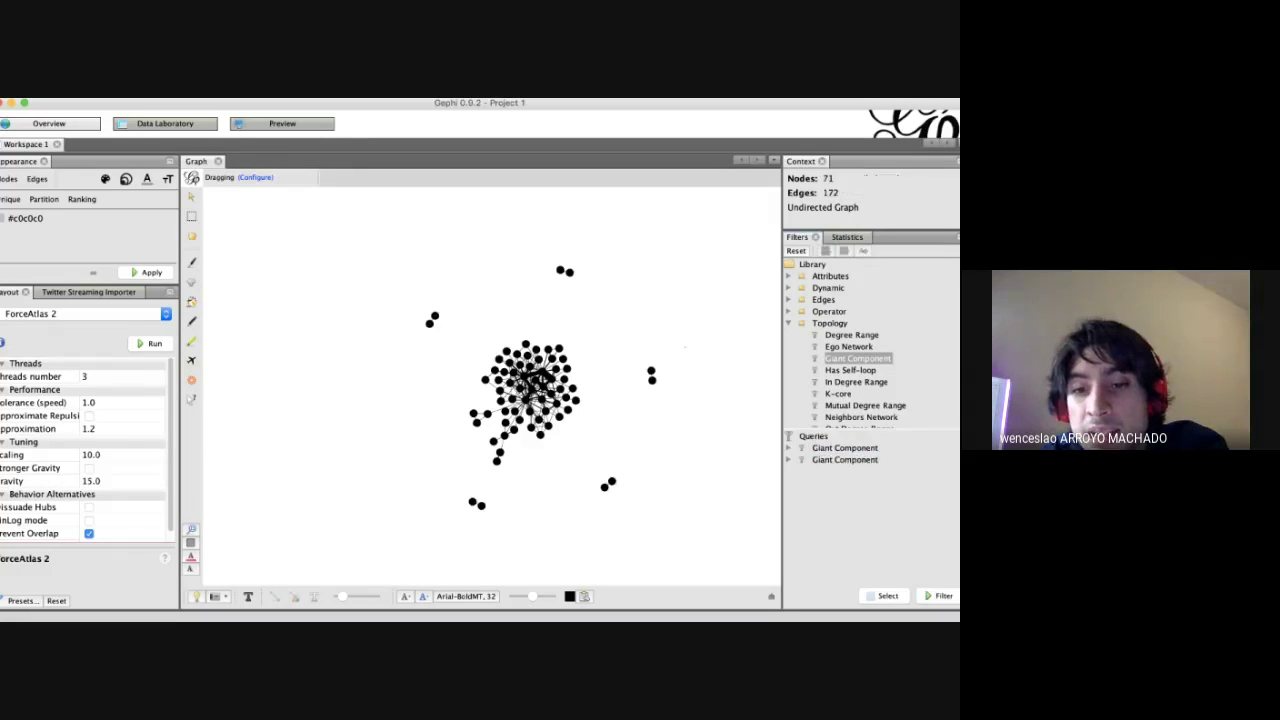
Reapply the first Giant Component query so only the main component is shown.
left_click(845, 448)
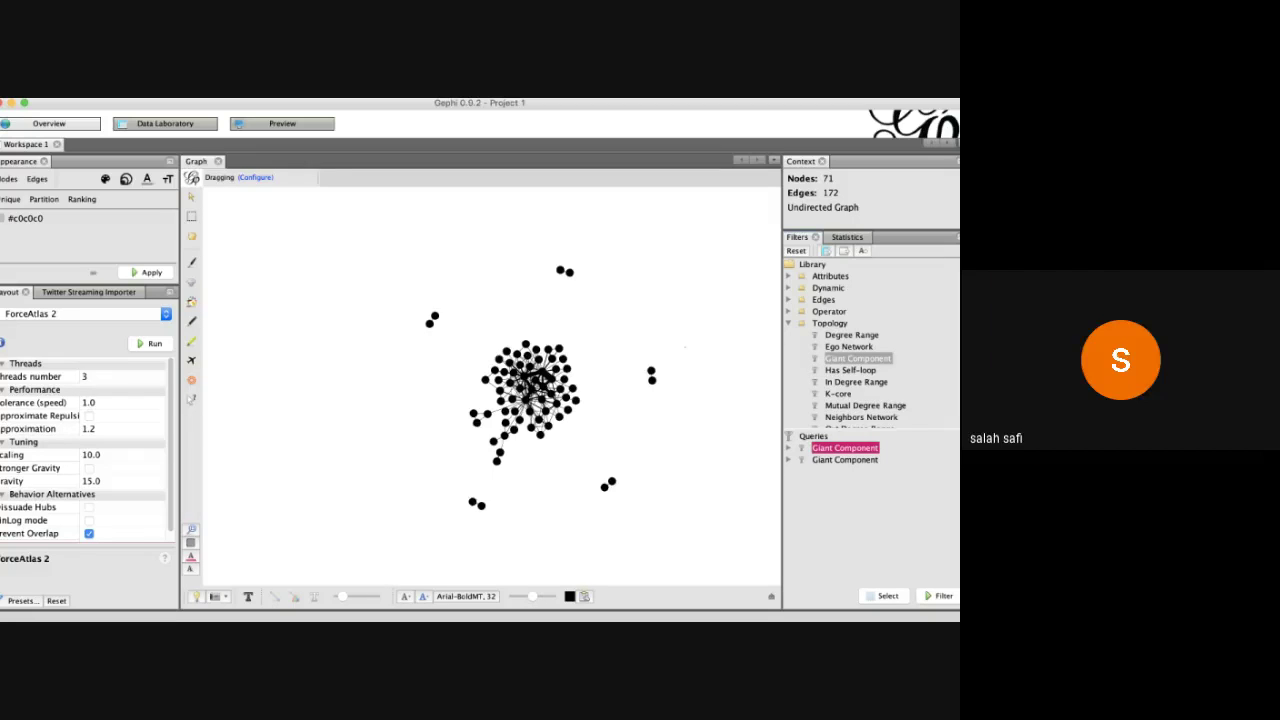
left_click(939, 596)
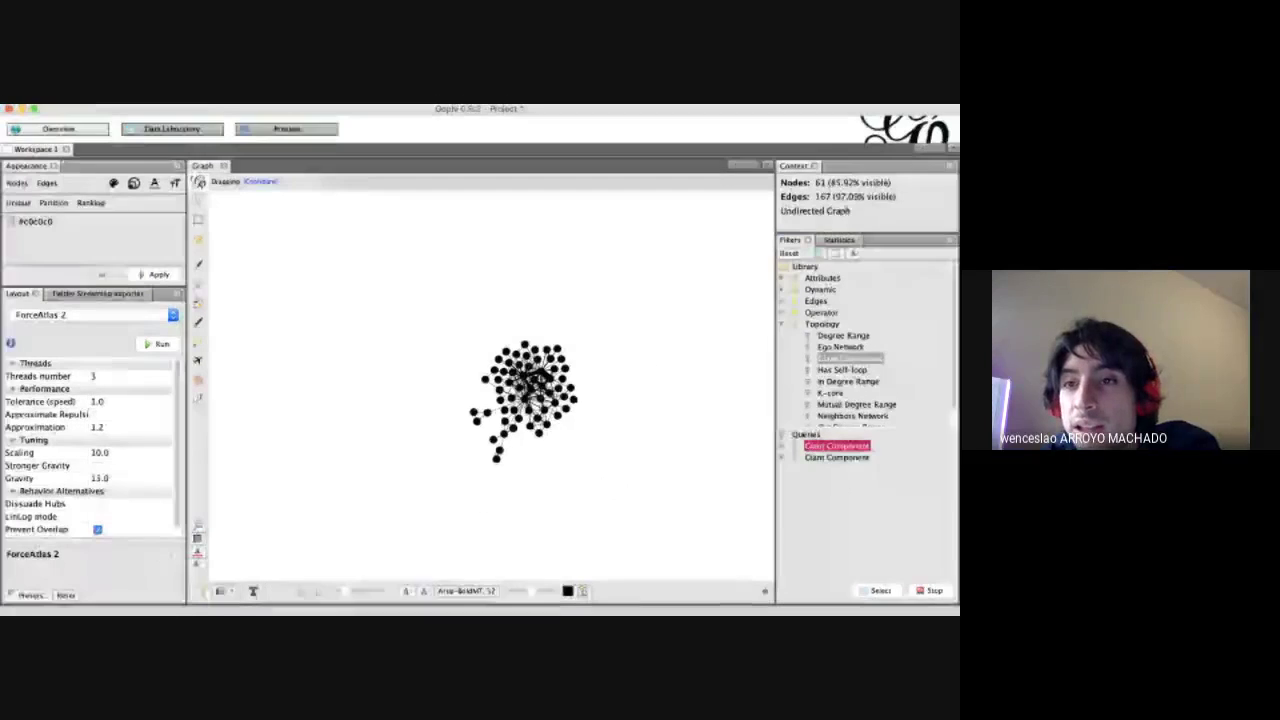
left_click(930, 590)
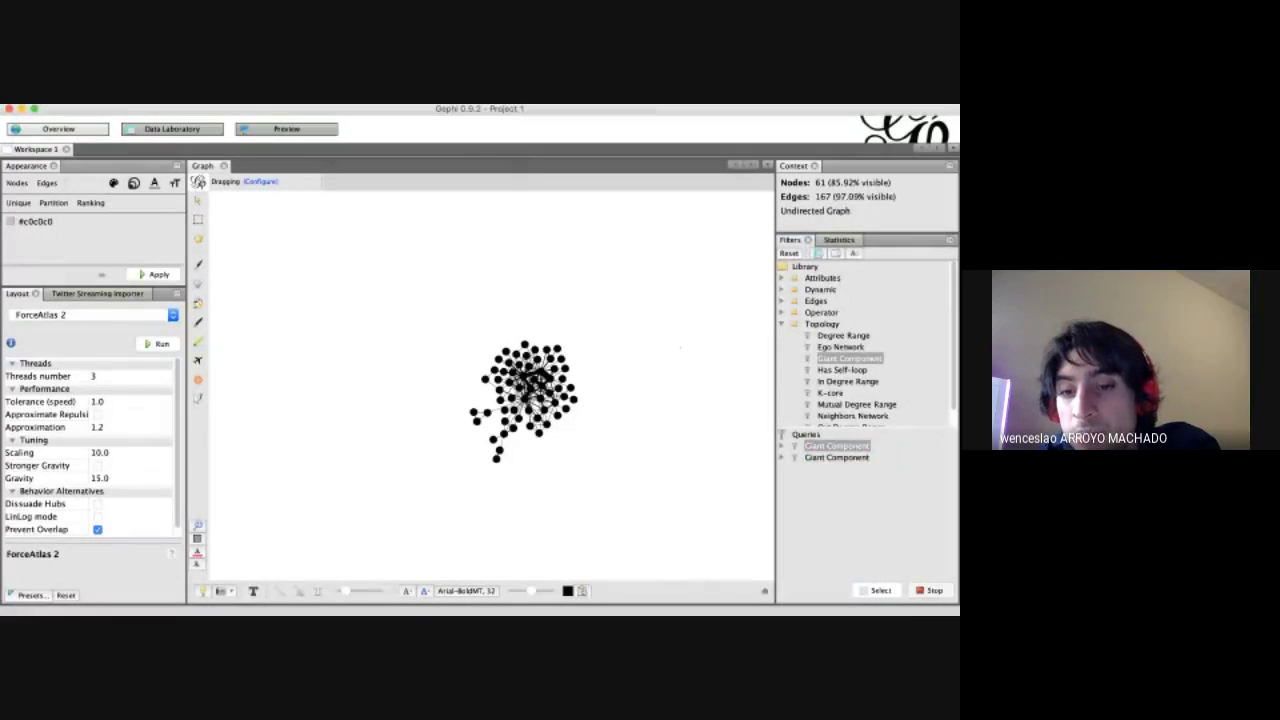
left_click(930, 590)
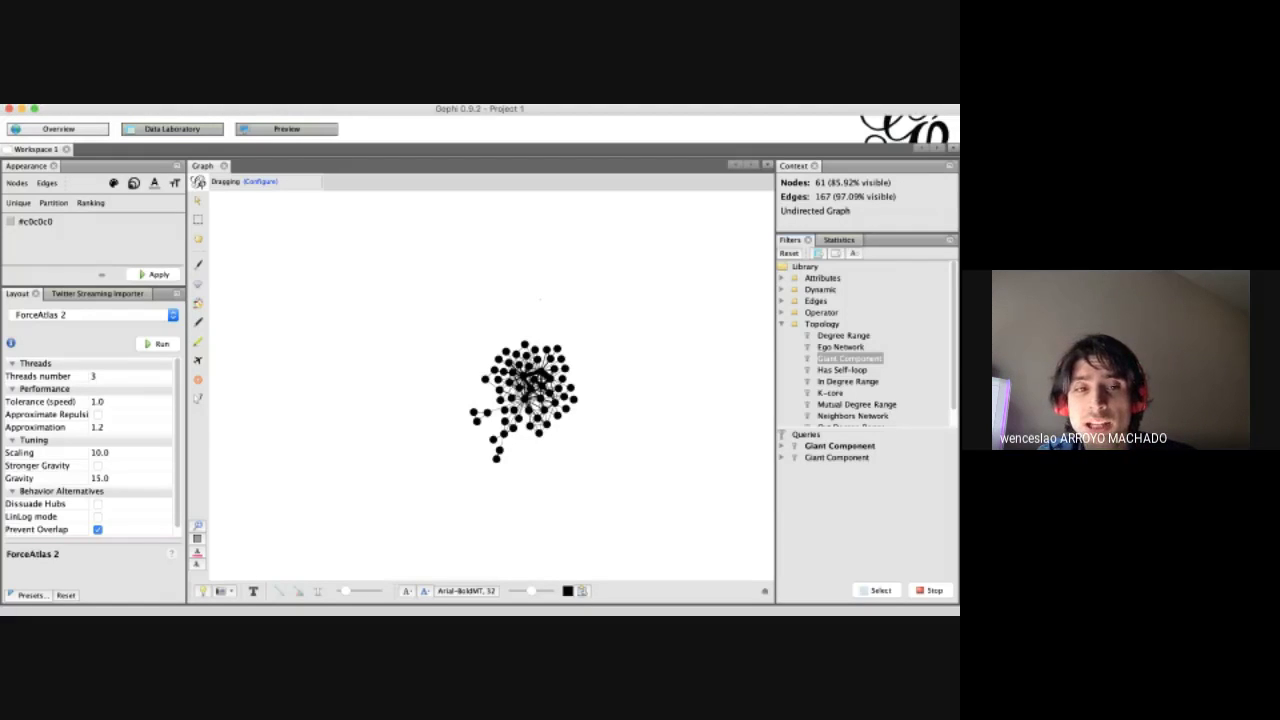
Show the node labels on the graph and reduce their size to the minimum.
left_click(253, 591)
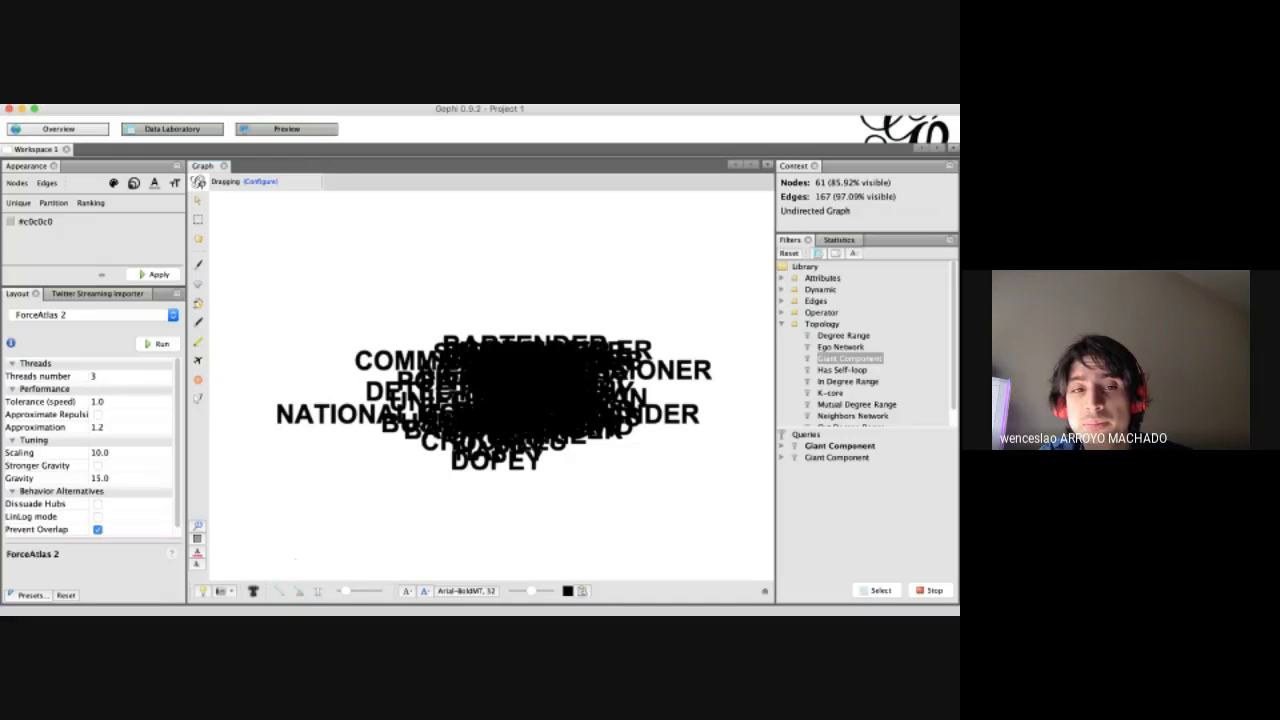
left_click(253, 591)
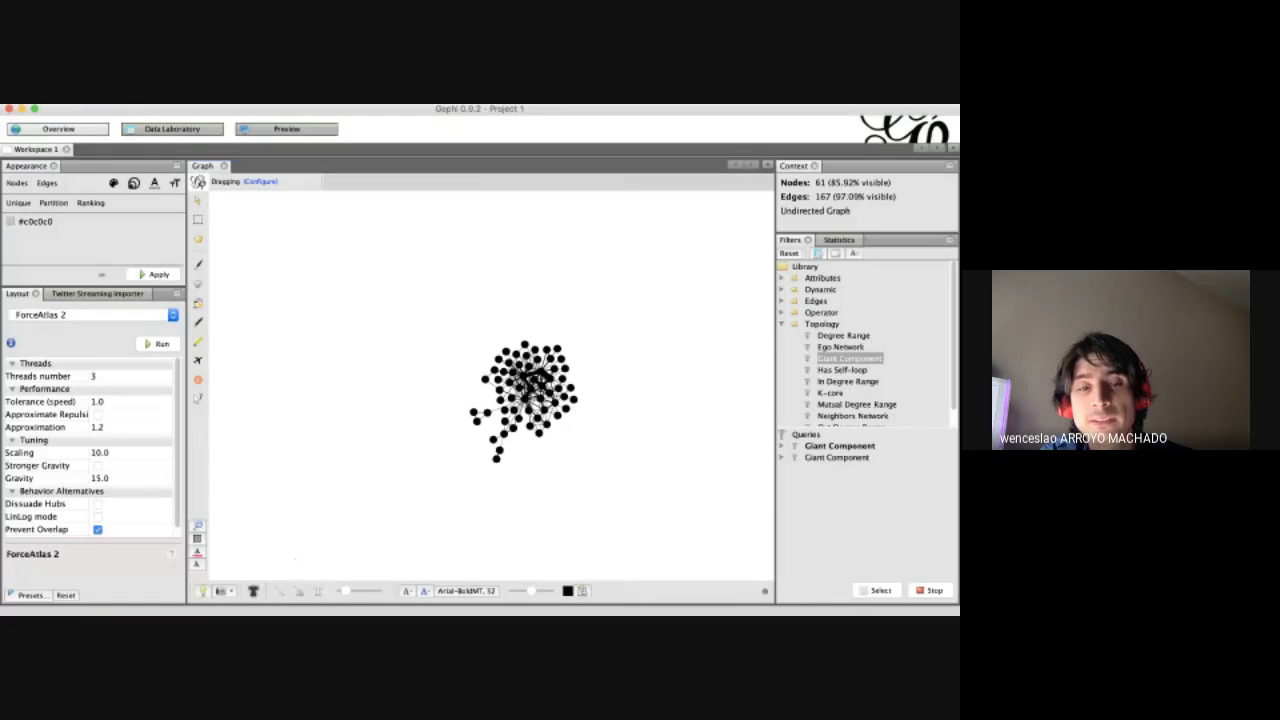
left_click(253, 591)
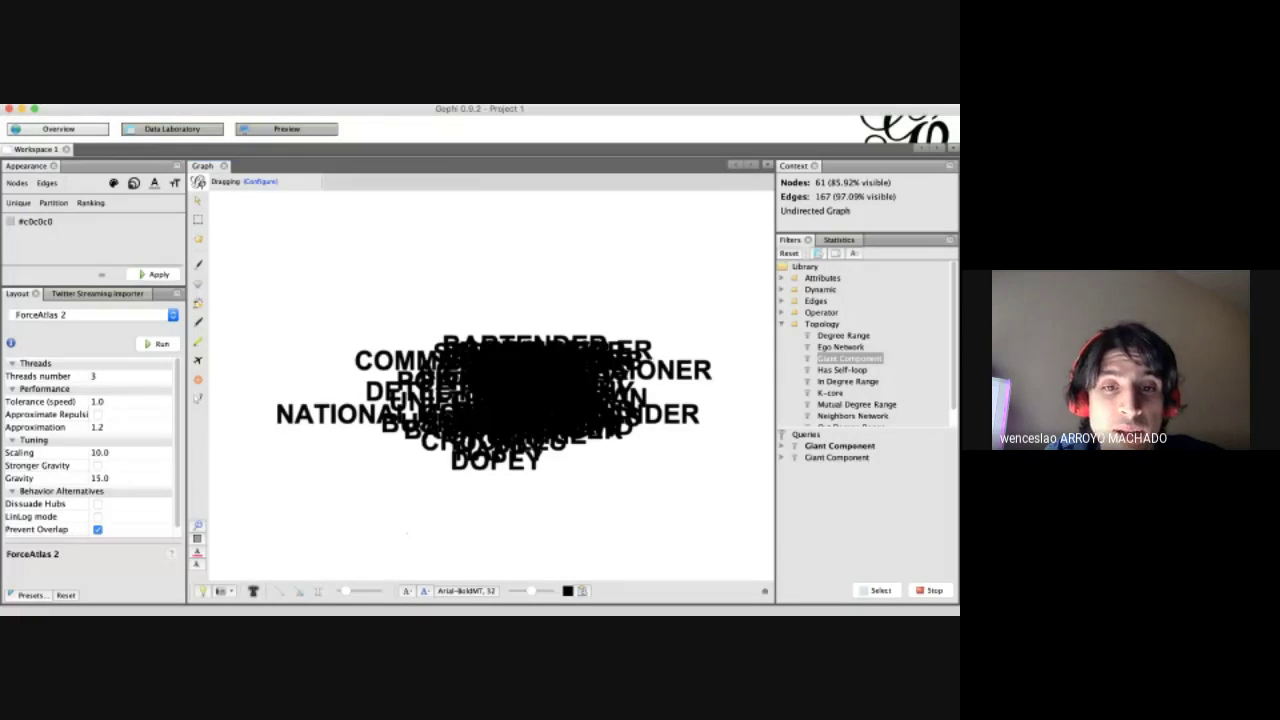
key("super+Tab")
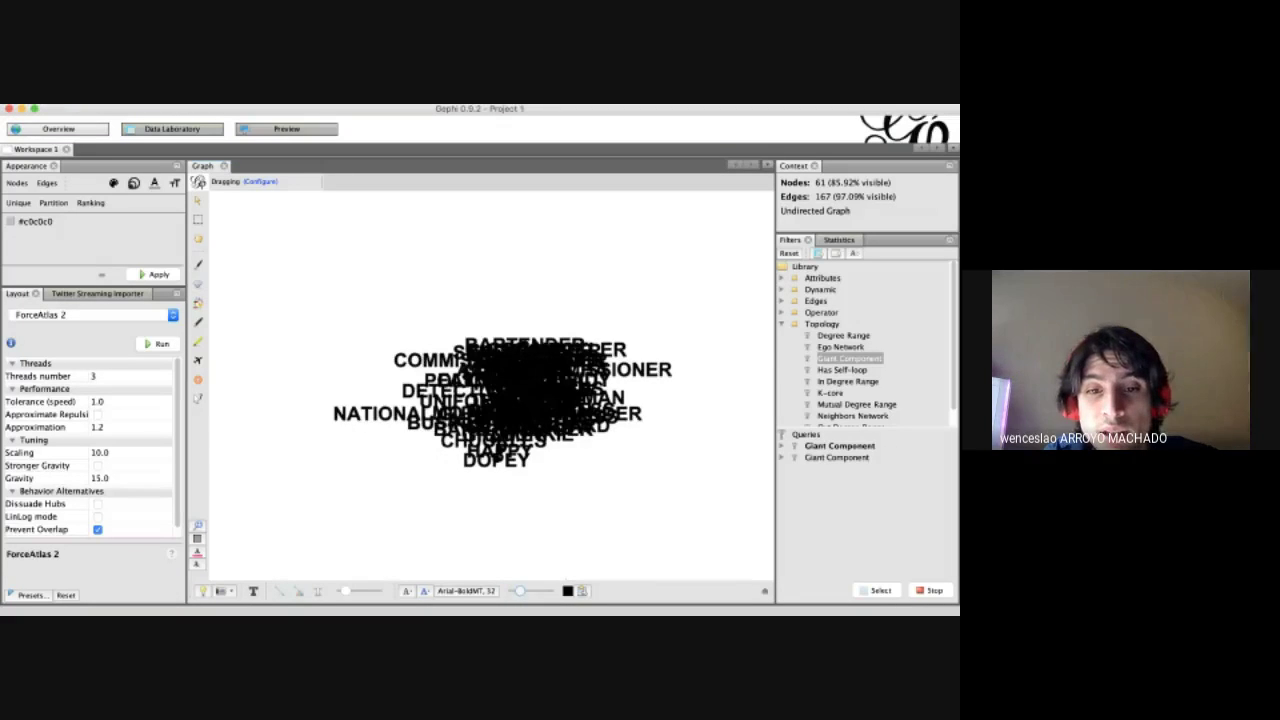
left_click_drag(520, 591, 511, 591)
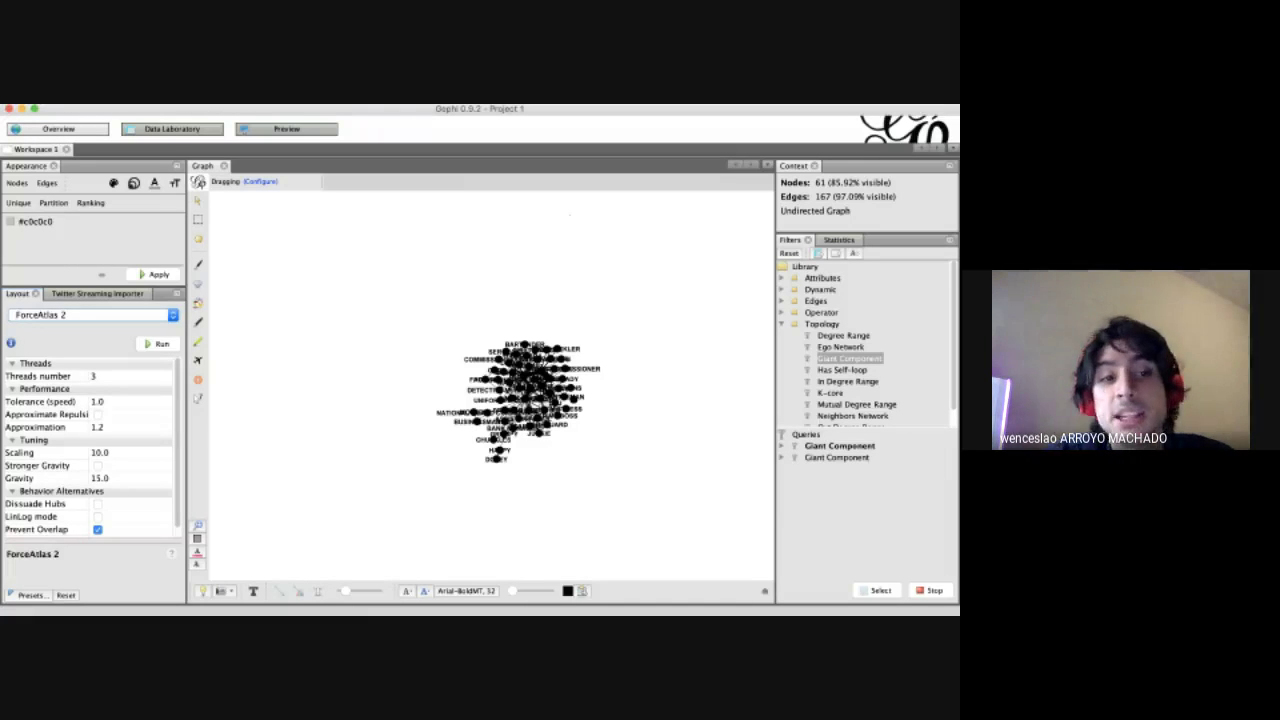
Choose the Expansion layout and run it repeatedly with a scale factor of 1.2 to spread the nodes apart.
left_click(90, 314)
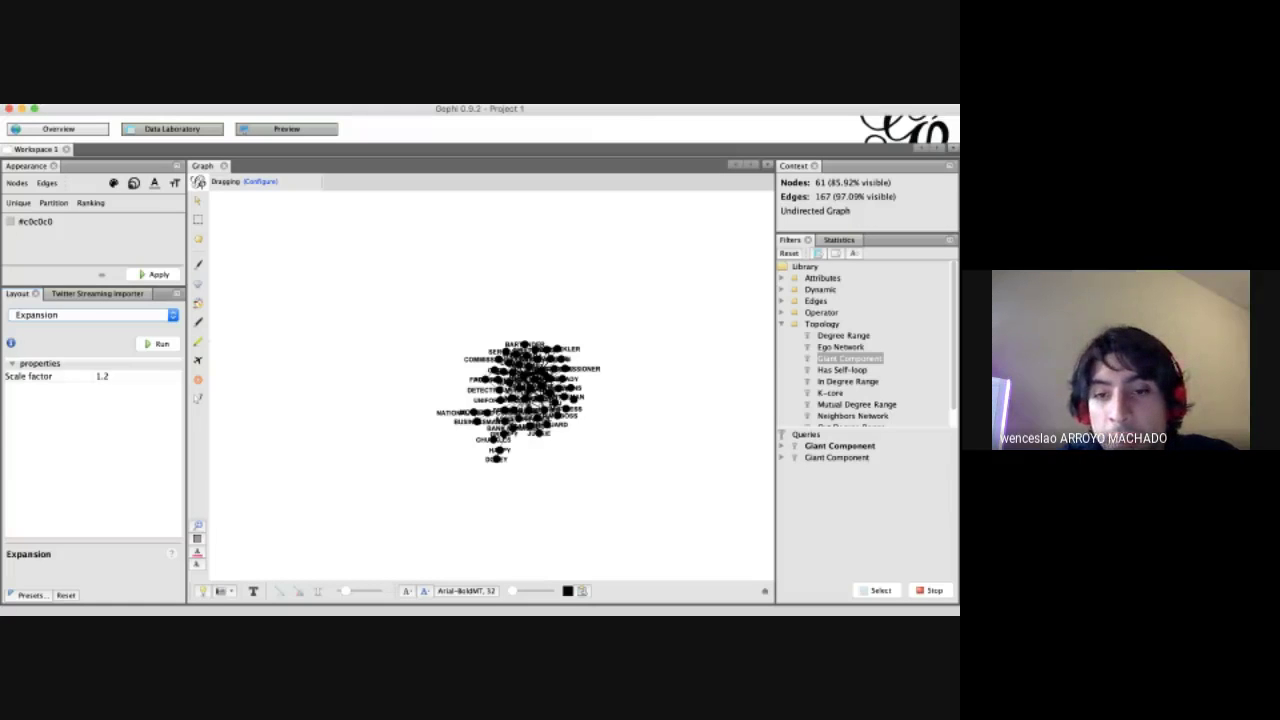
left_click(157, 343)
left_click(157, 343)
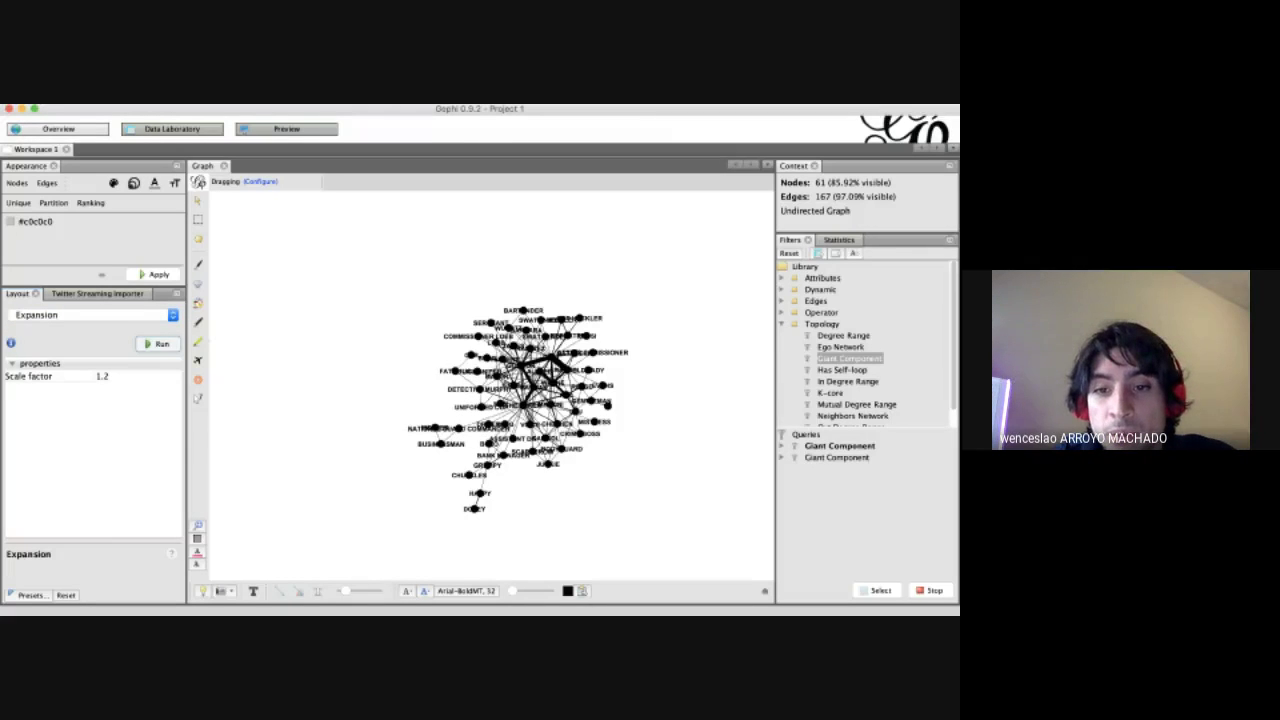
left_click(157, 343)
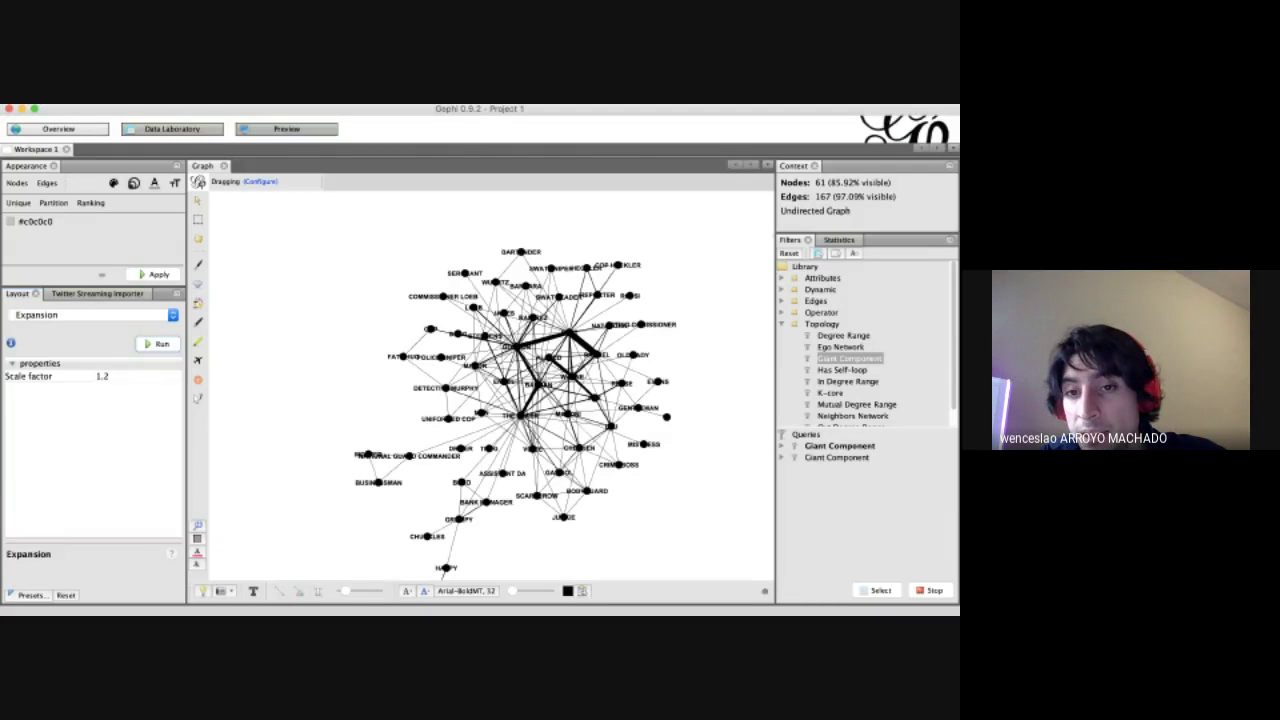
Run the Modularity statistic on the filtered network.
left_click(838, 240)
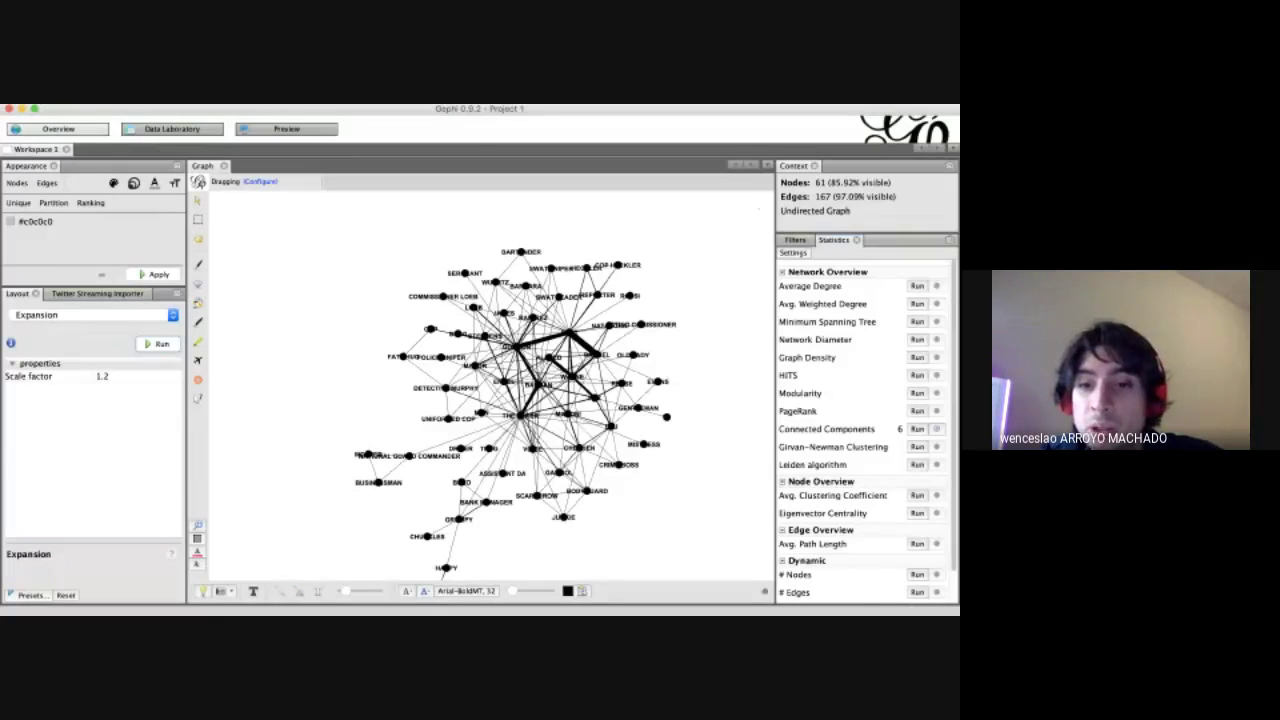
scroll(866, 430, "down", 1)
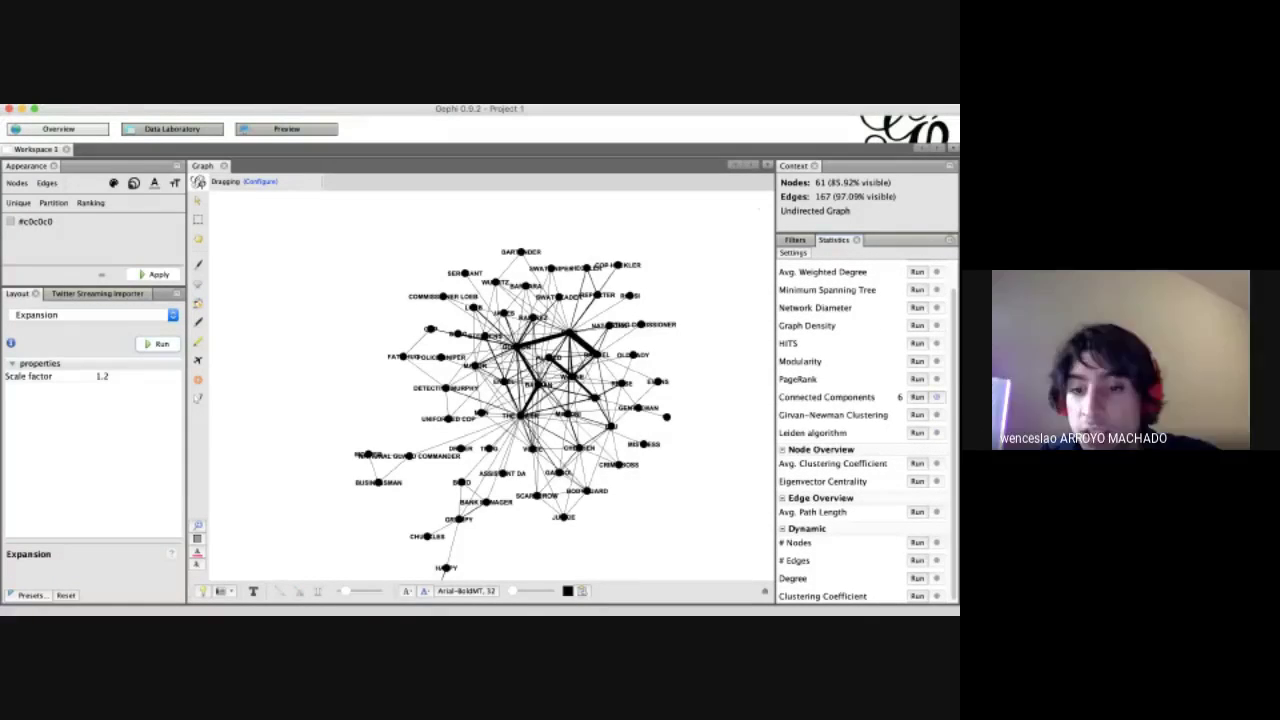
scroll(936, 396, "up", 2)
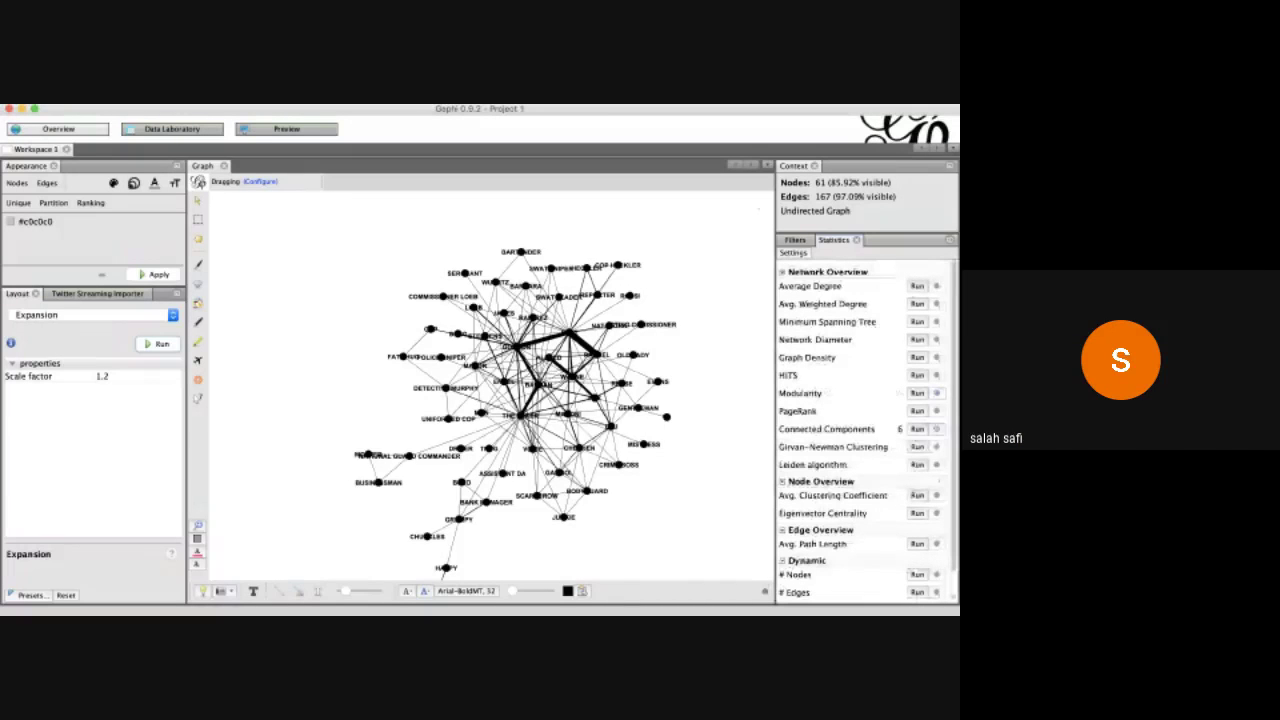
left_click(916, 393)
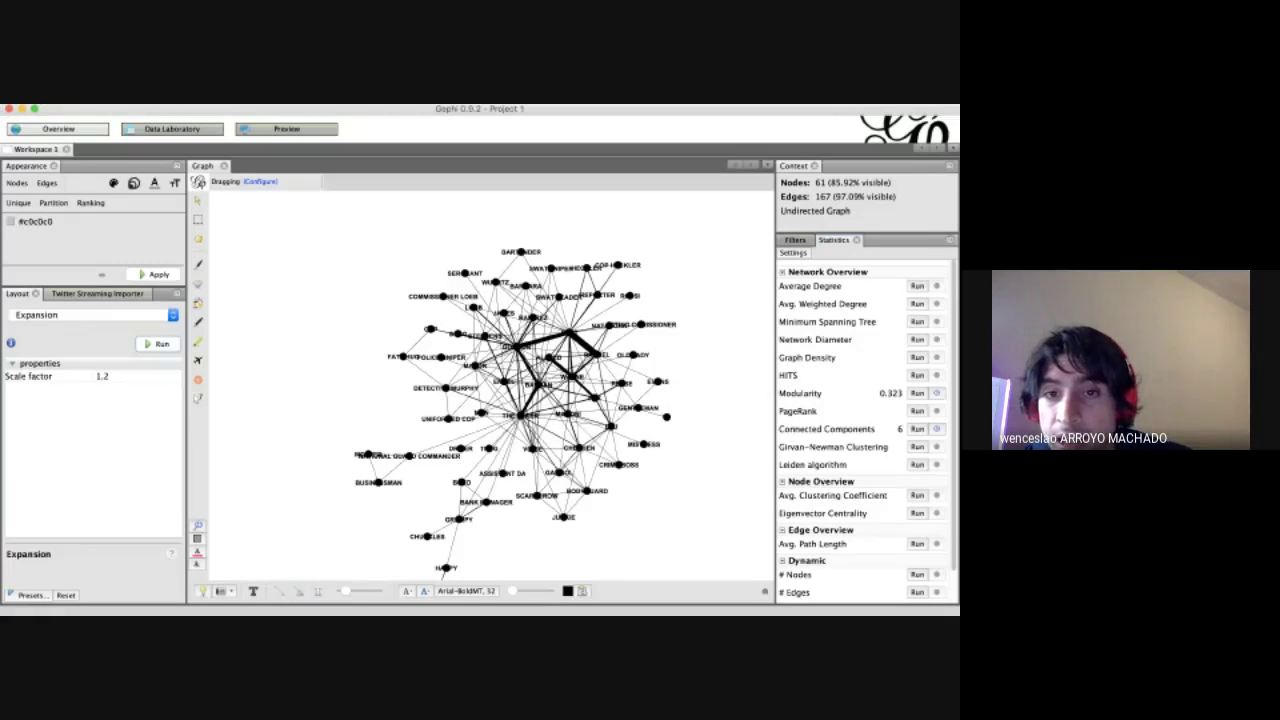
Rerun the Modularity statistic on the visible component and close its report.
left_click(795, 240)
left_click(838, 240)
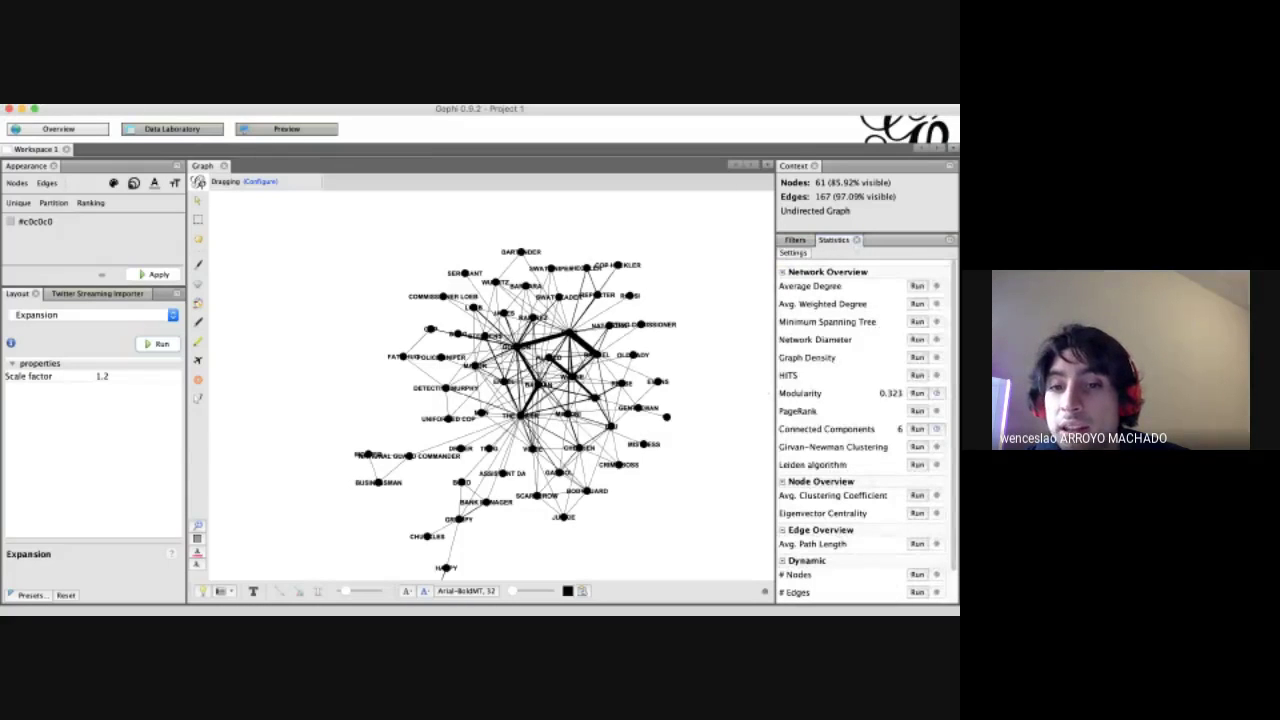
left_click(916, 393)
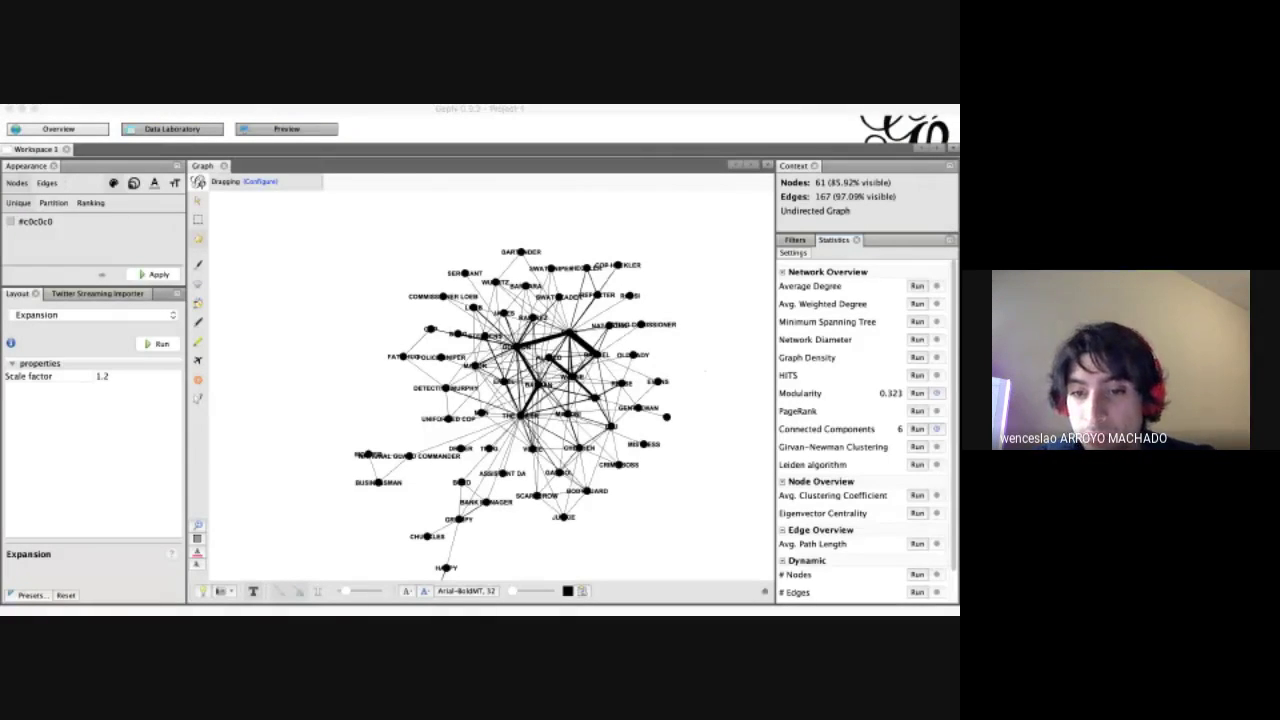
left_click(705, 371)
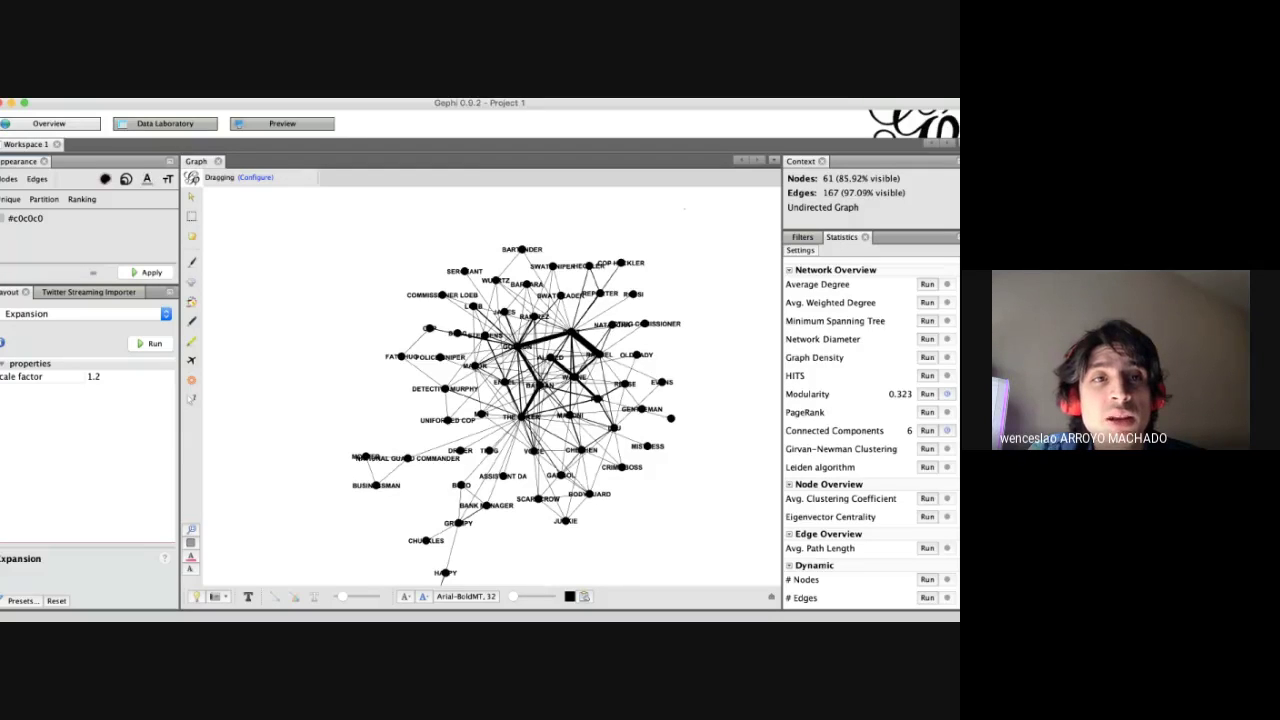
Select Modularity Class as the node colour partition and close the Twitter Streaming Importer to give the class list more room.
left_click(37, 179)
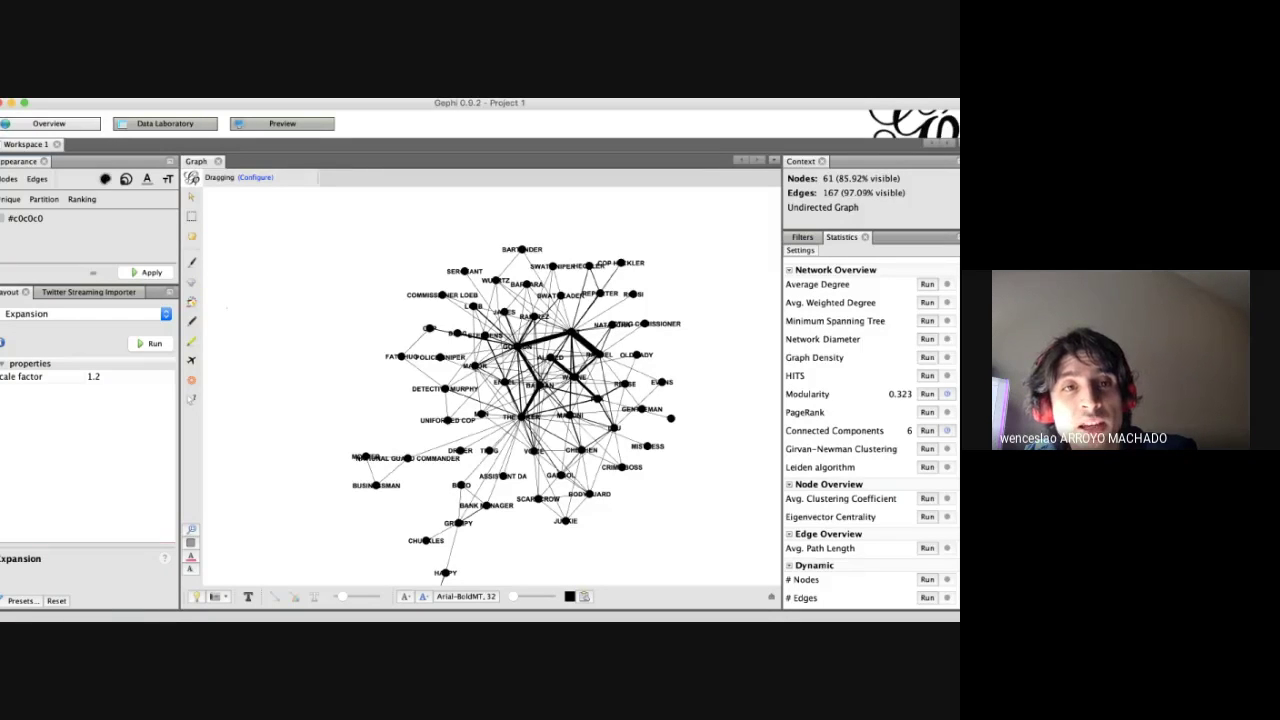
left_click(126, 179)
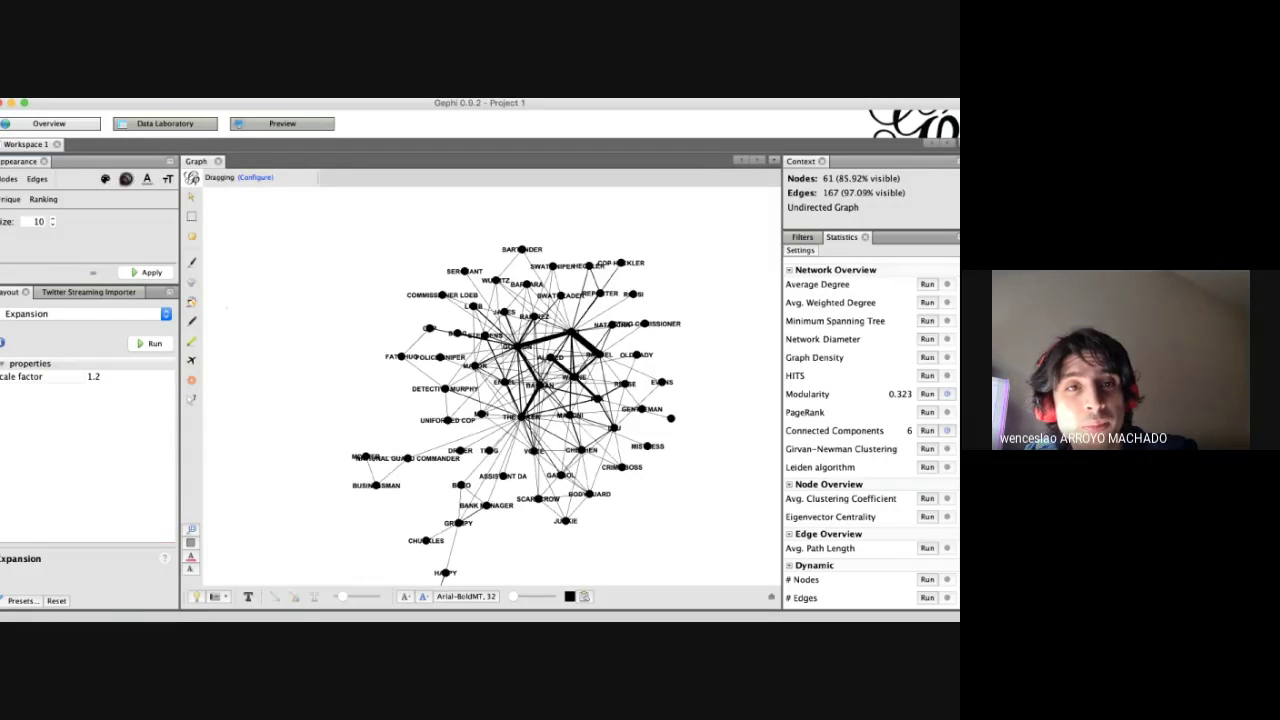
left_click(105, 179)
left_click(126, 179)
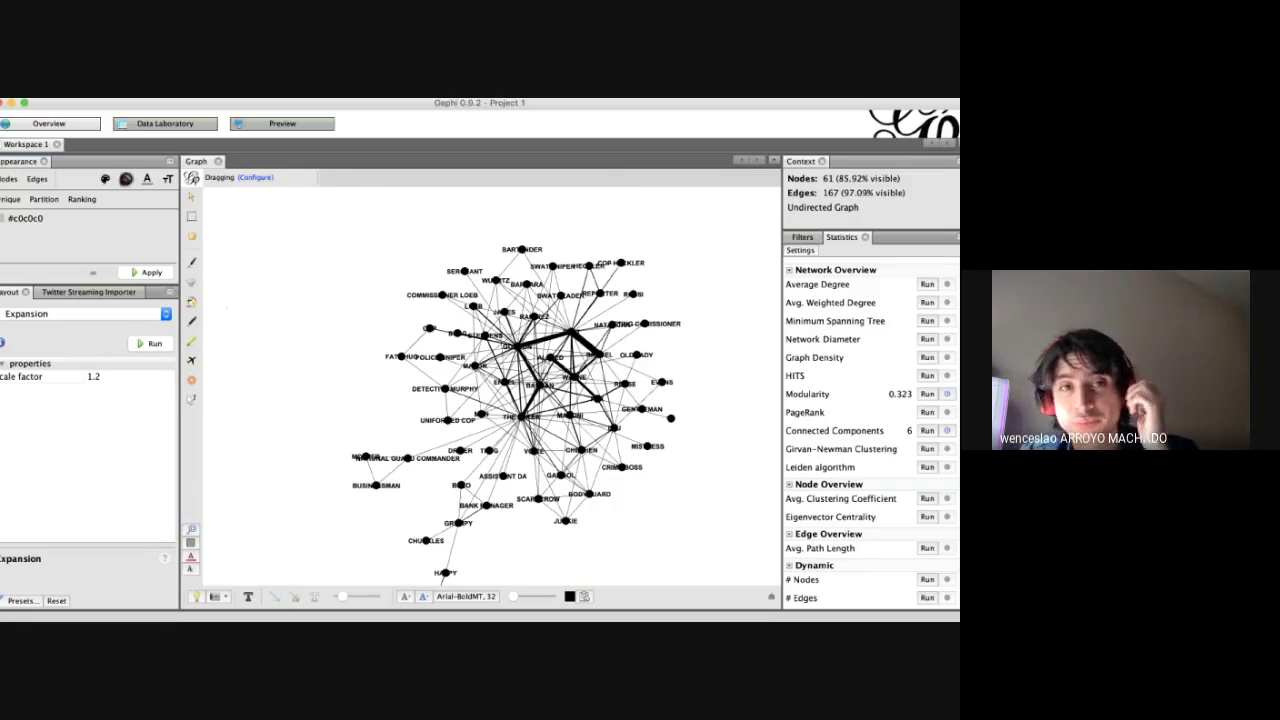
left_click(105, 179)
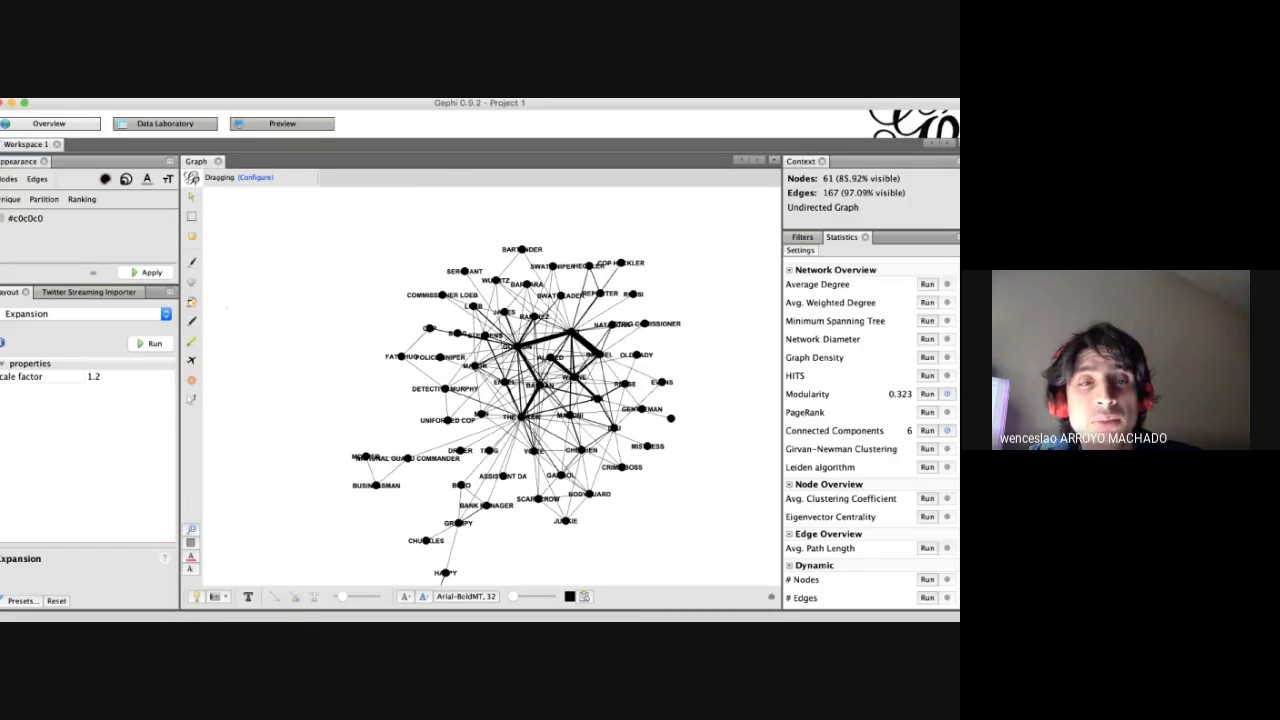
left_click(43, 199)
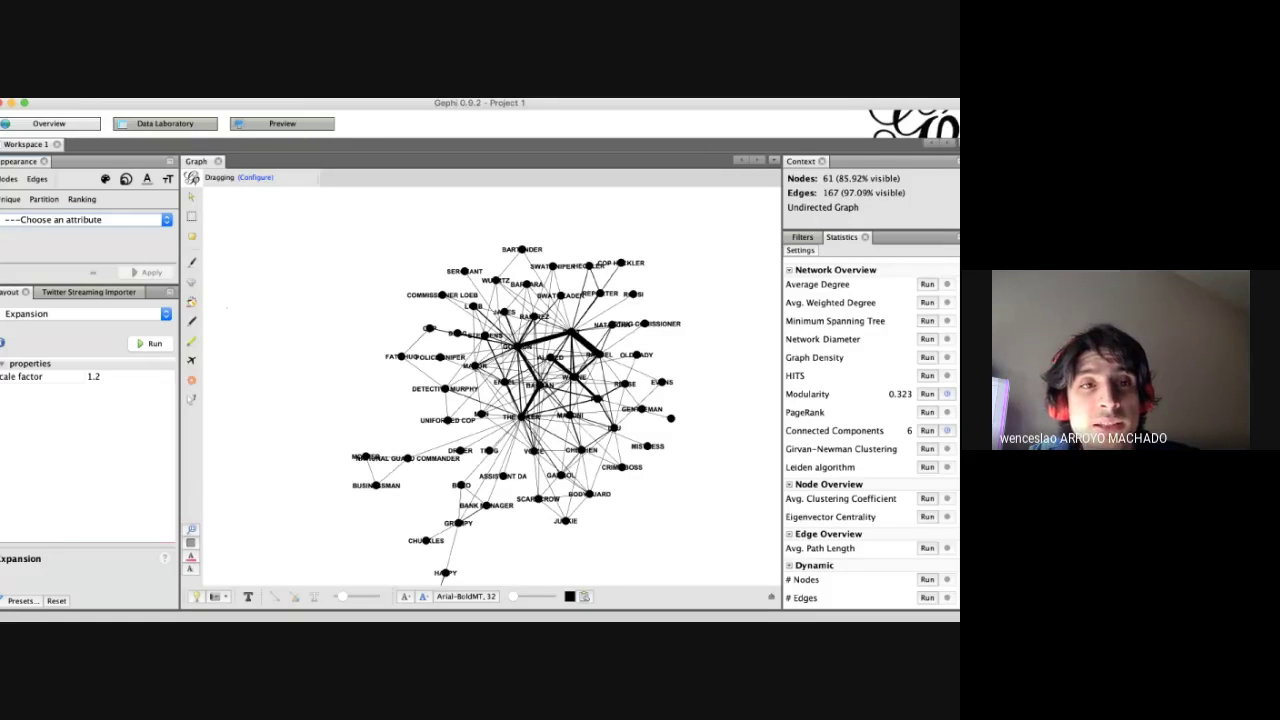
left_click(84, 219)
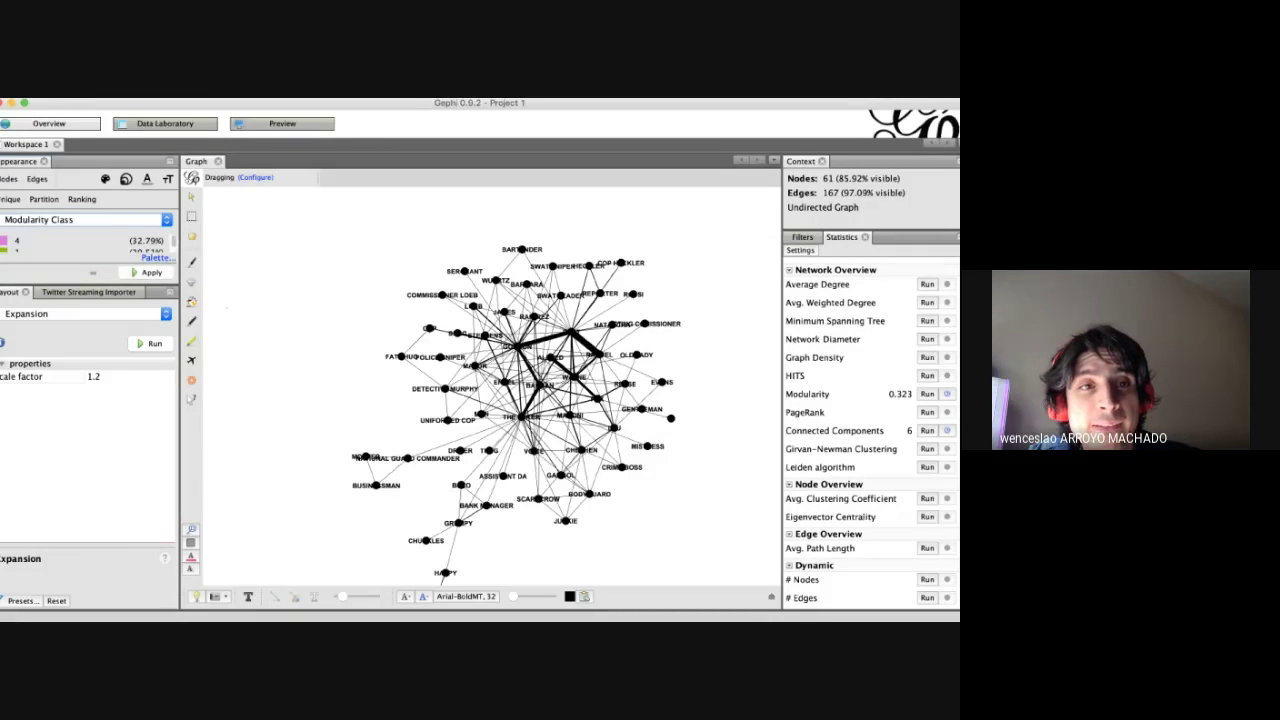
left_click_drag(88, 292, 88, 255)
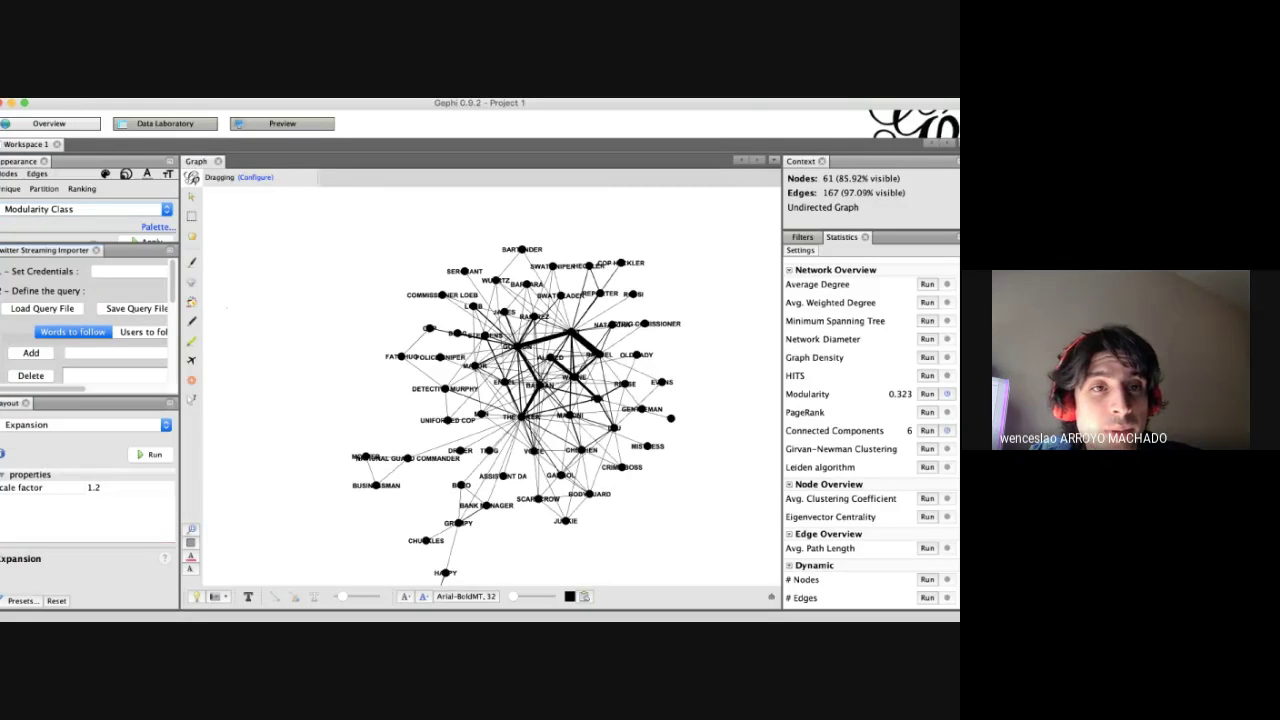
left_click(96, 250)
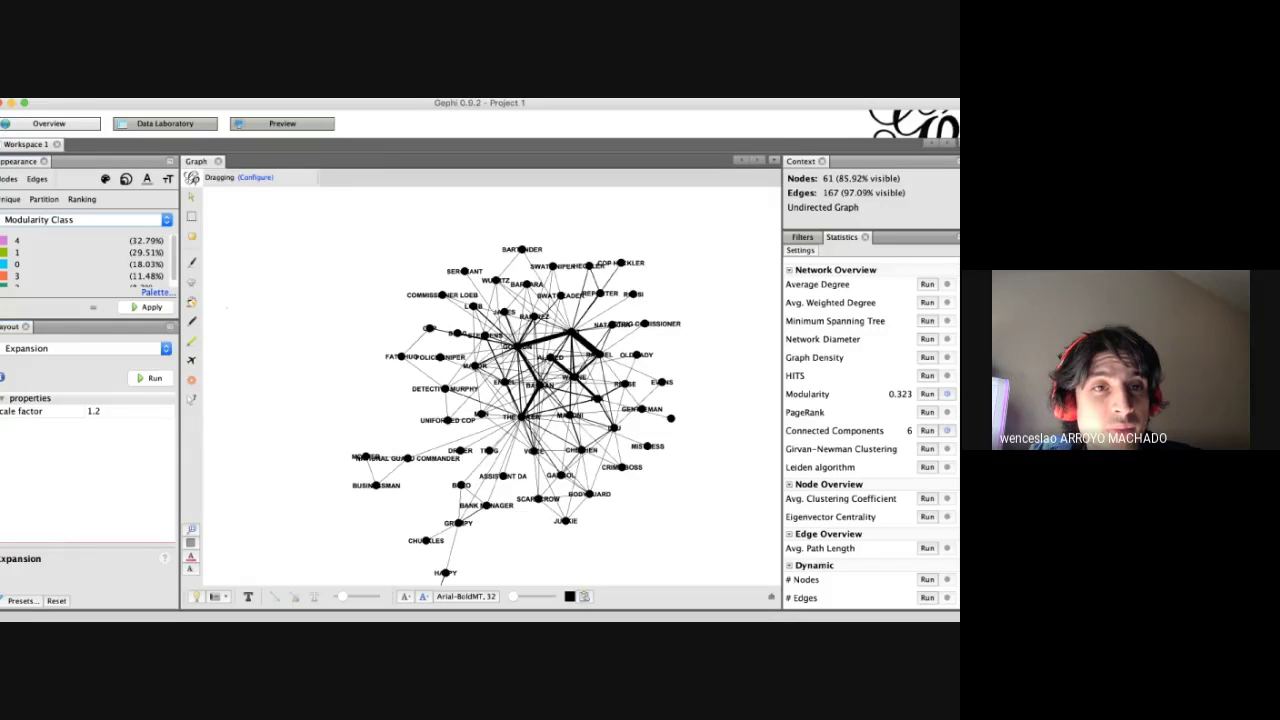
Colour the nodes by Modularity Class, recolouring class 1 light green, class 3 orange and class 2 dark red.
scroll(85, 261, "down", 1)
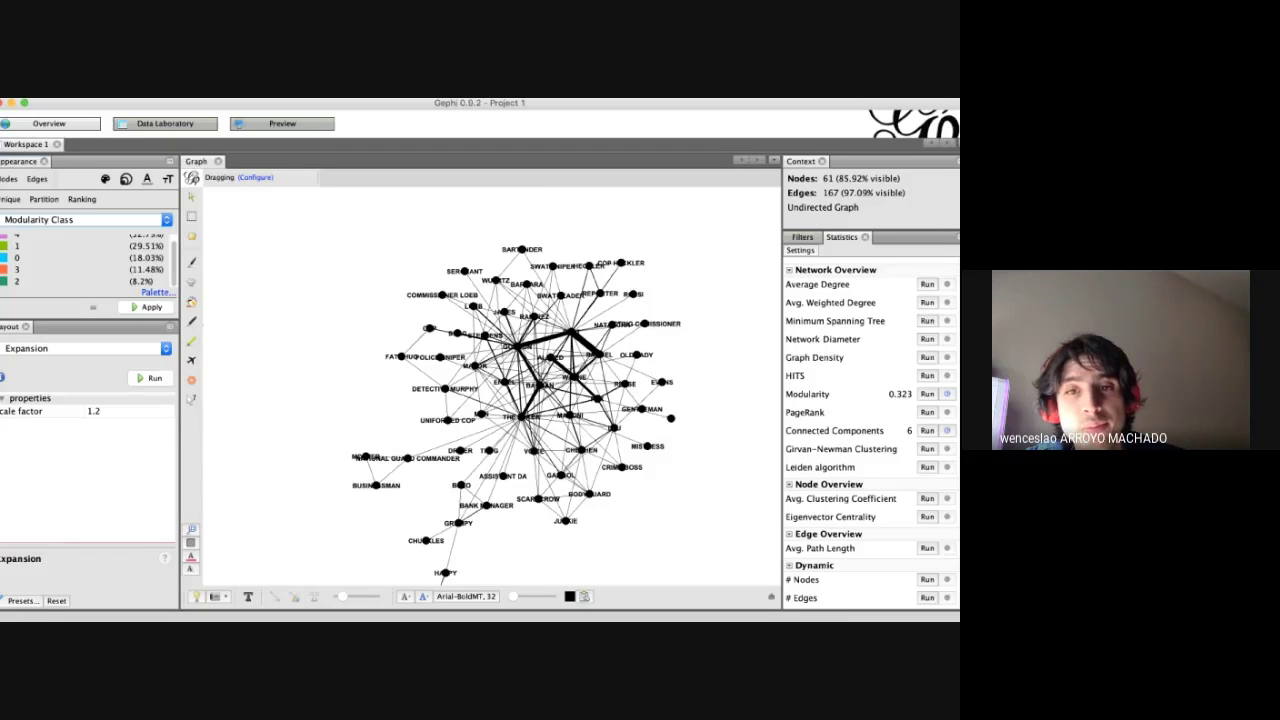
left_click(148, 307)
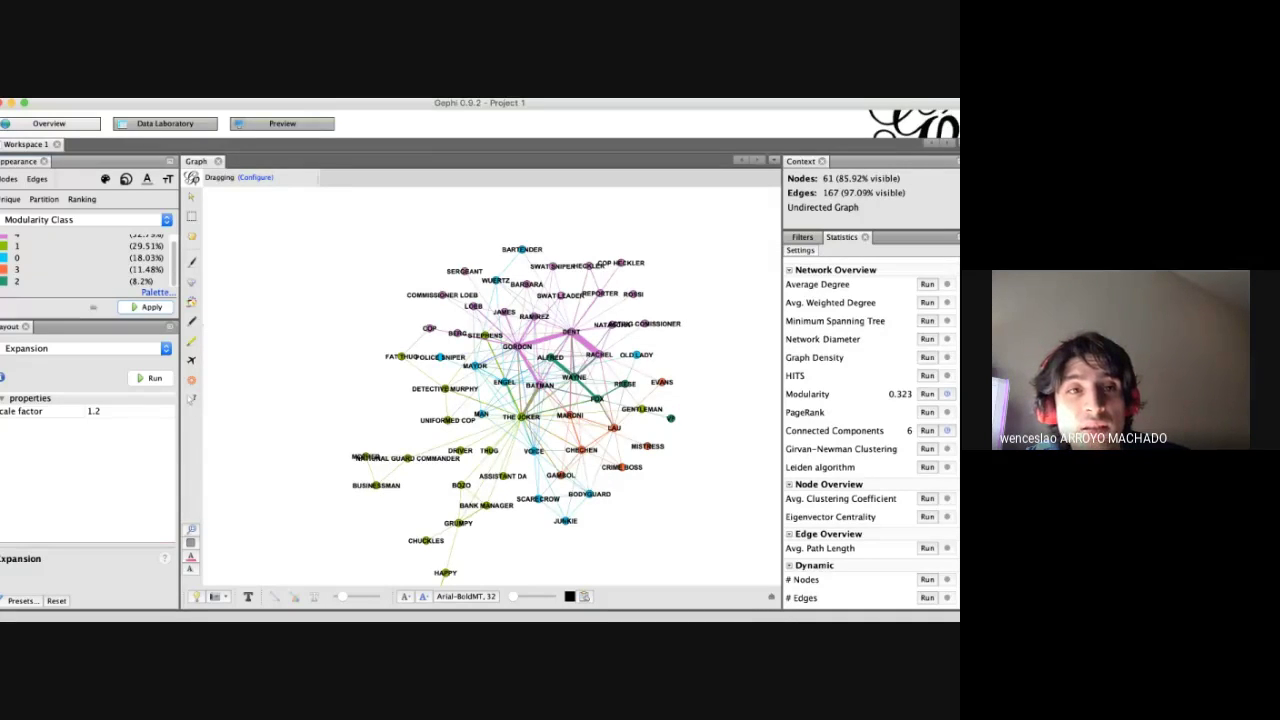
left_click(4, 246)
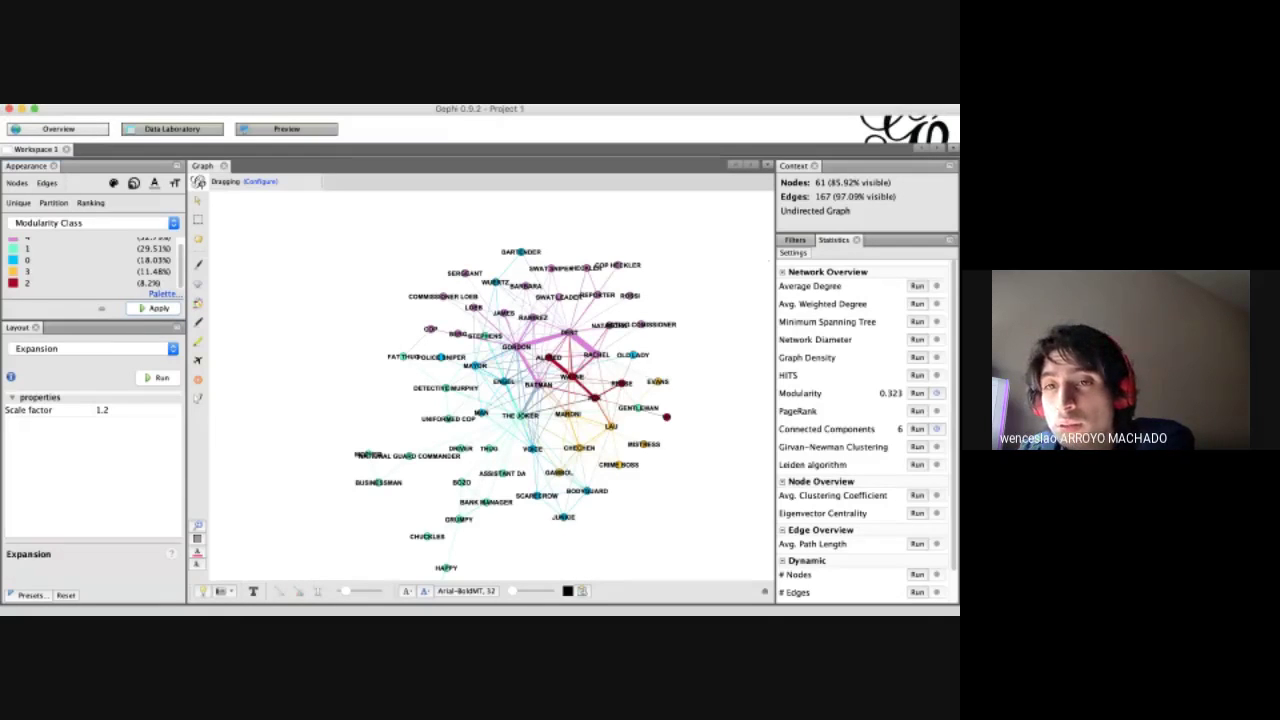
Run the Average Degree and Network Diameter statistics and close their reports.
left_click(916, 286)
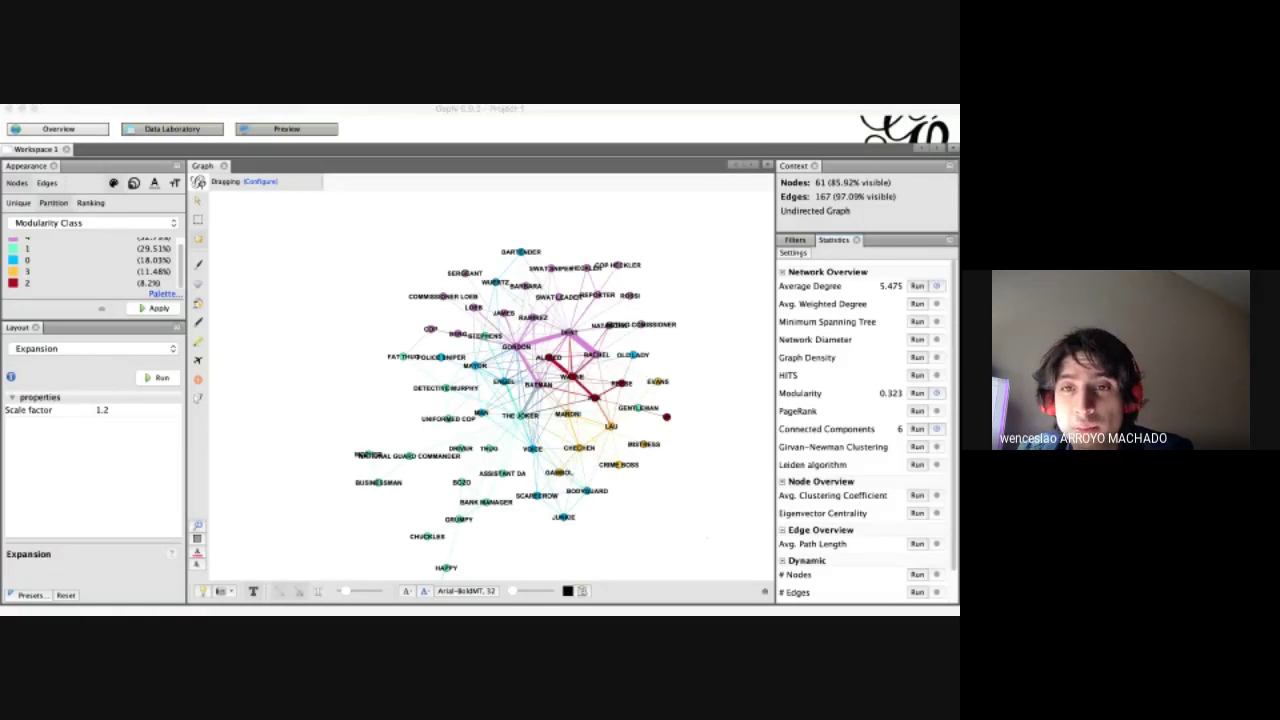
left_click(707, 537)
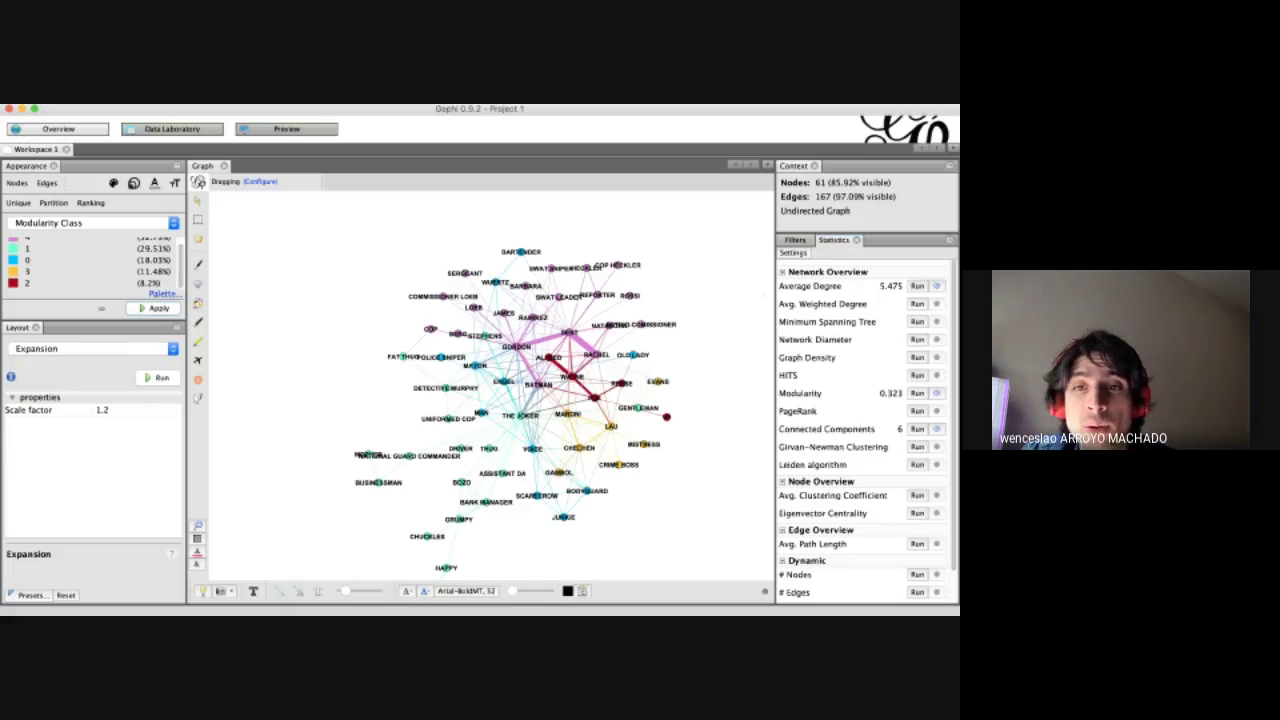
key("super+Tab")
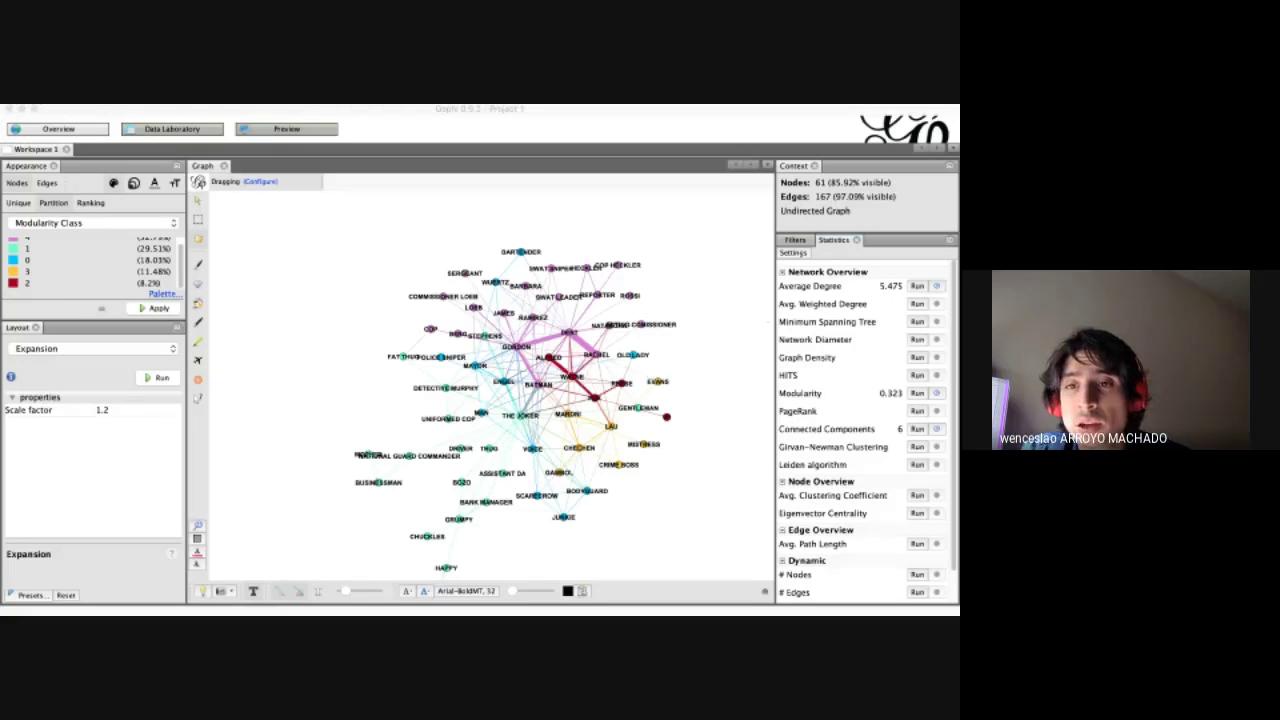
key("Return")
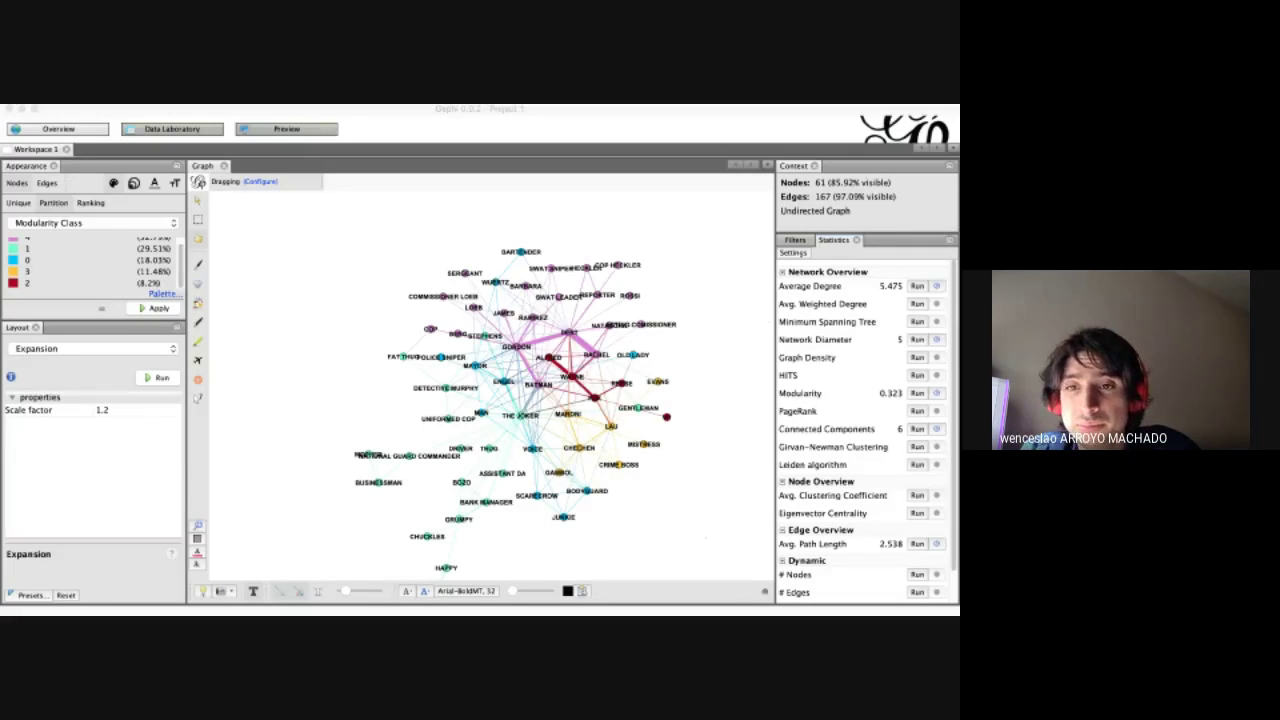
key("super+Tab")
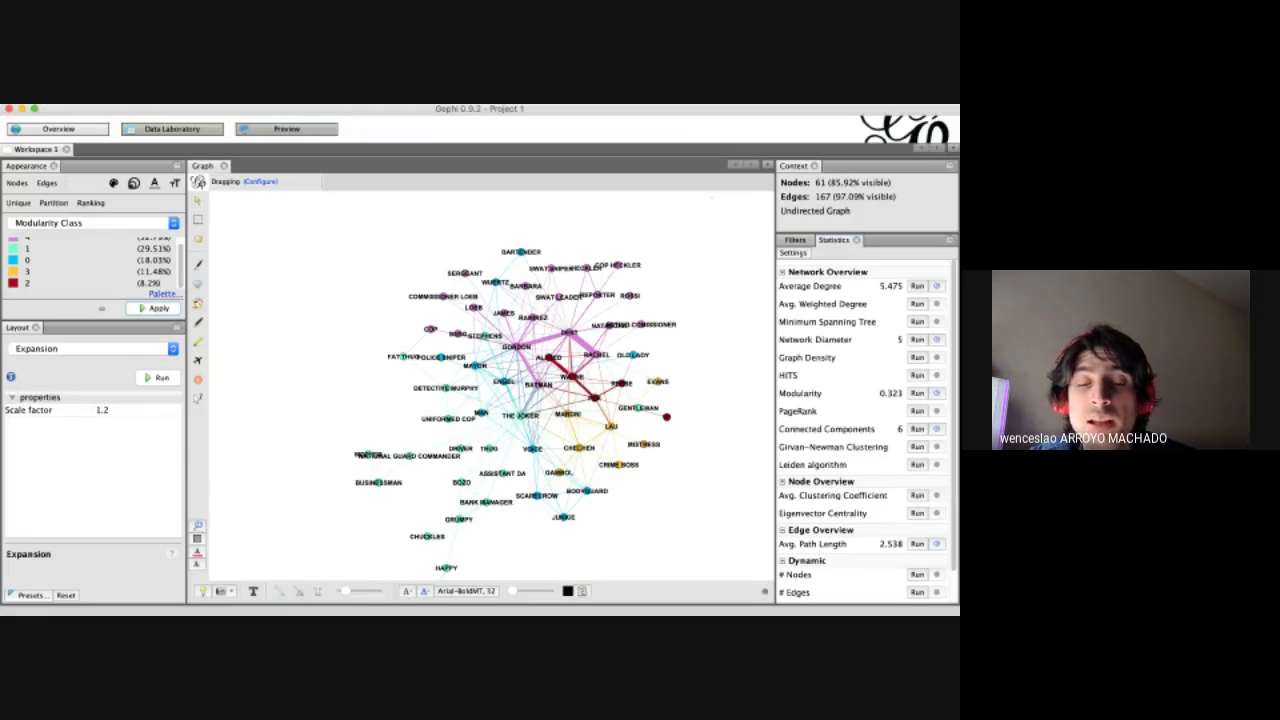
Run the Eigenvector Centrality statistic with its default settings and close the report.
left_click(916, 513)
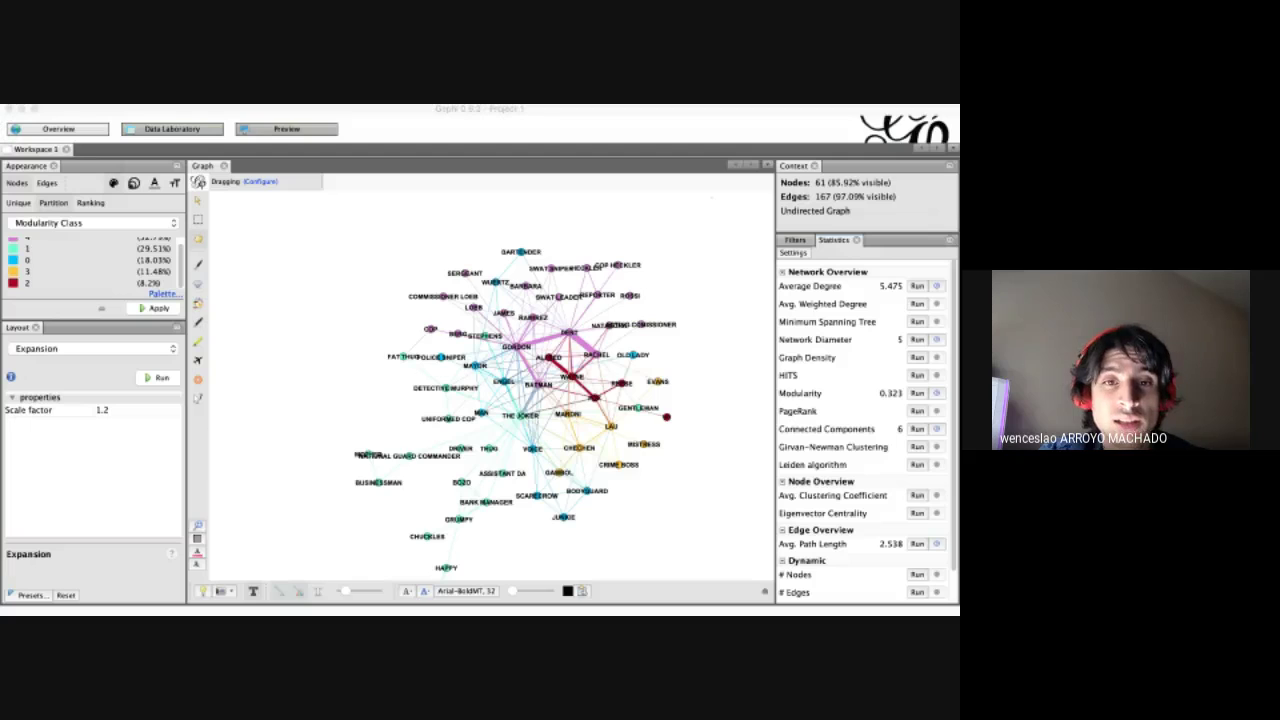
key("Return")
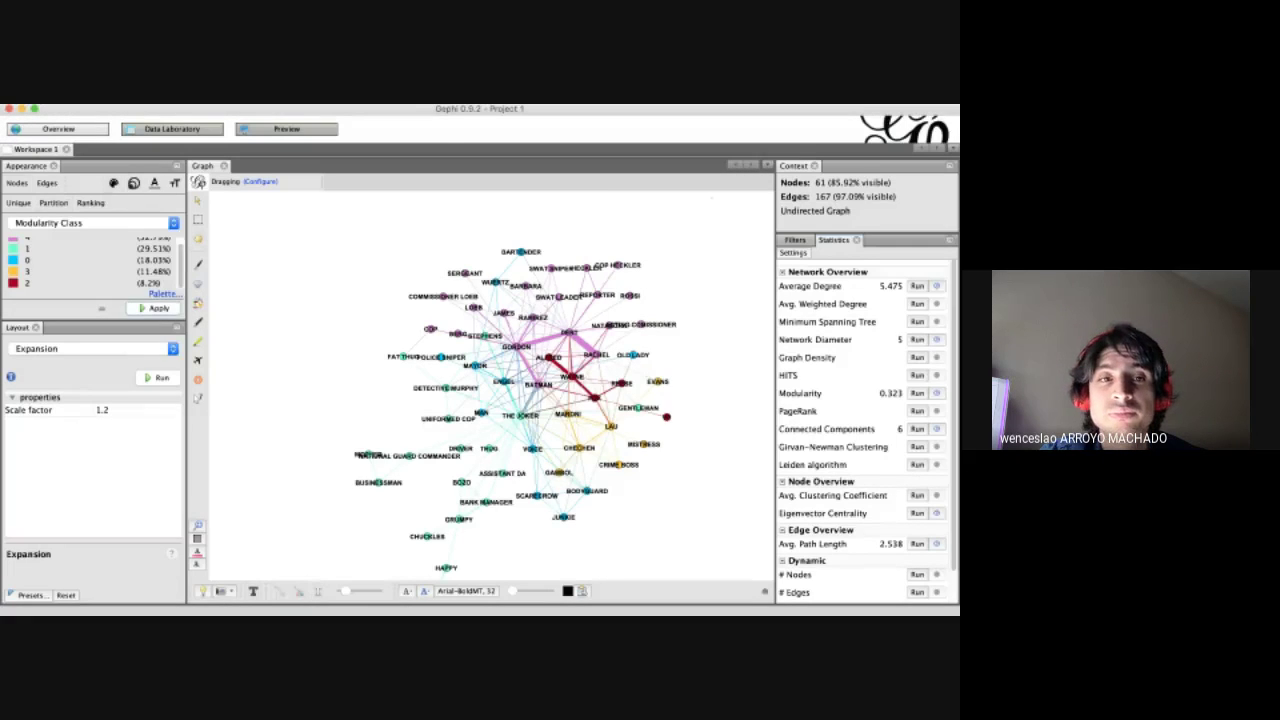
key("super+Tab")
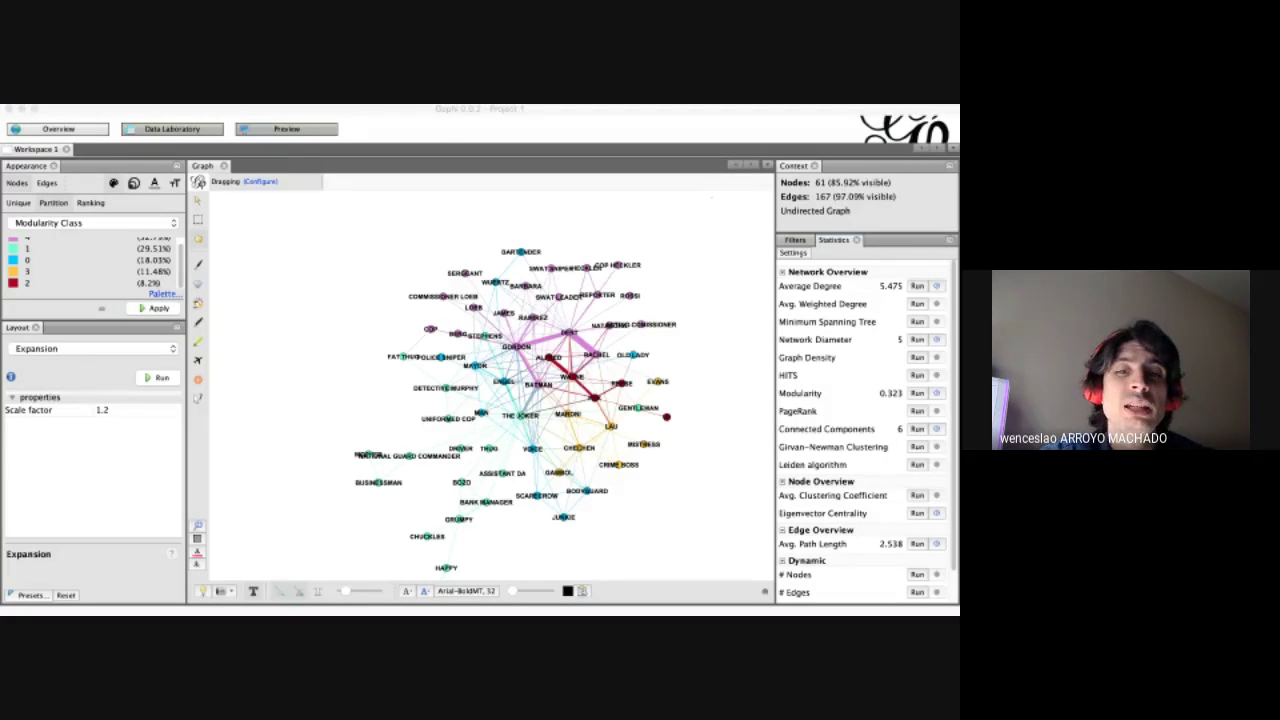
key("super+Tab")
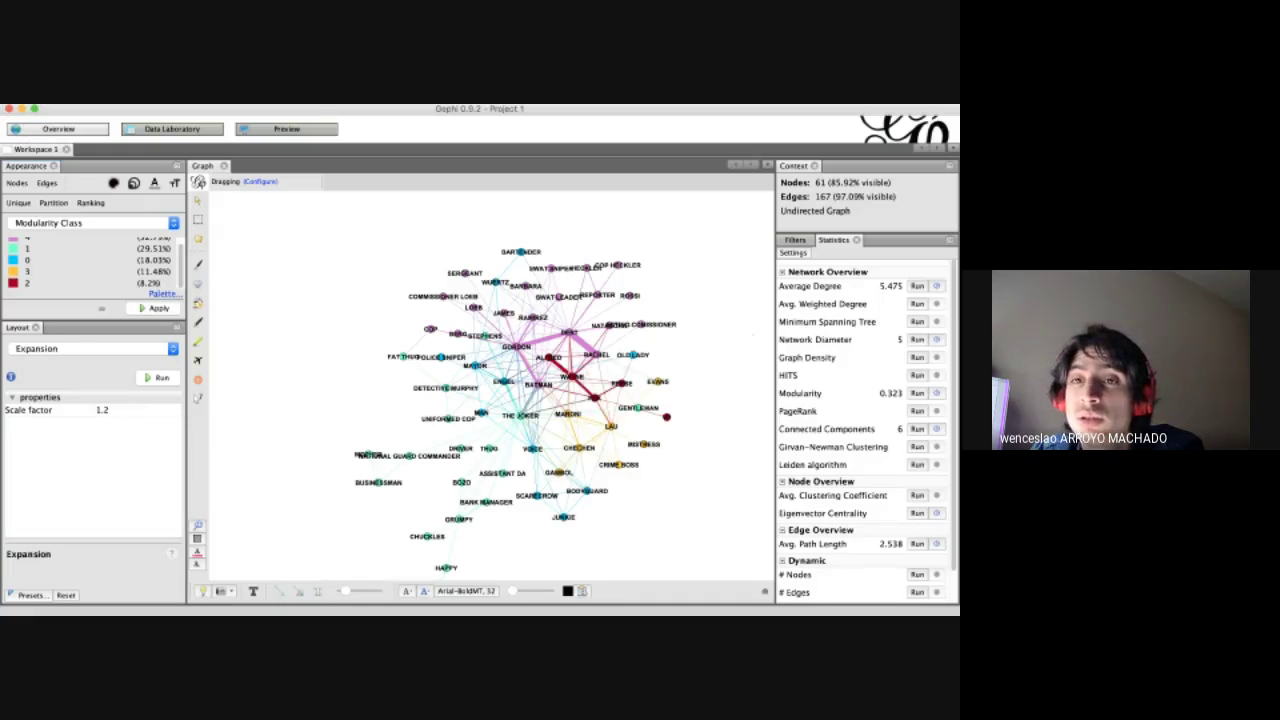
Size the nodes by Degree ranking with a minimum size of 5 and a maximum size of 50.
left_click(133, 183)
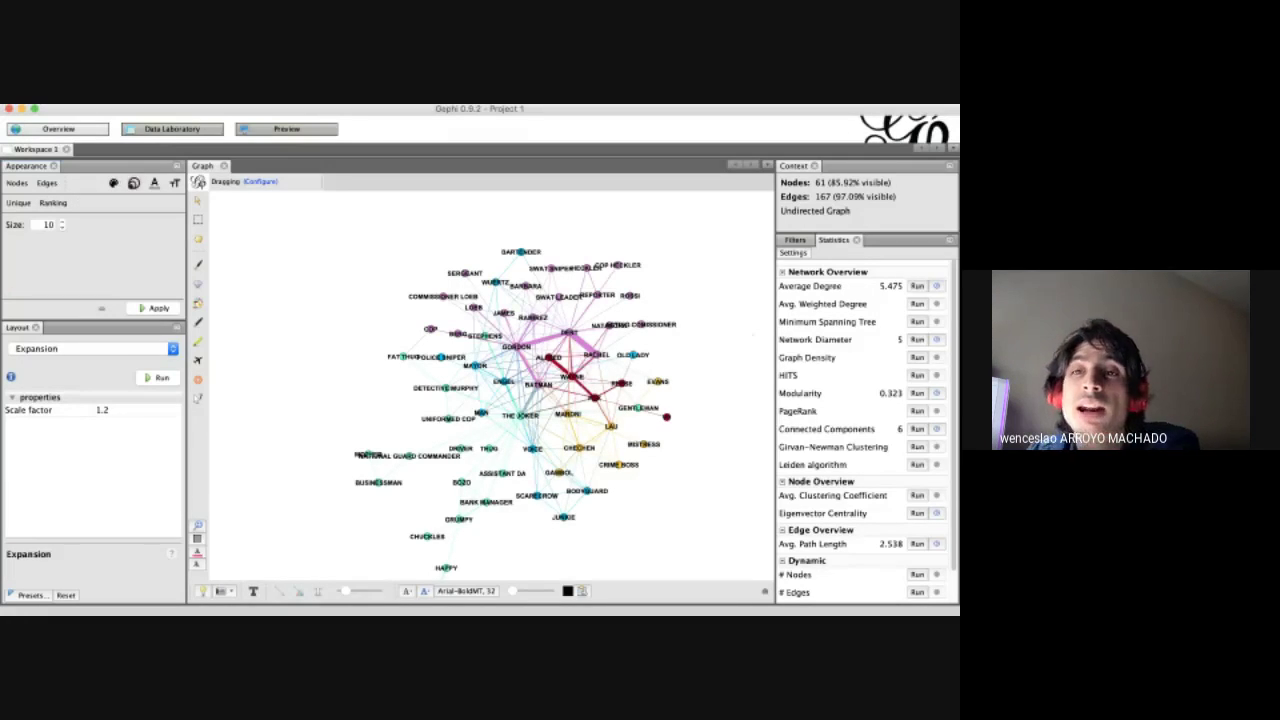
left_click(52, 203)
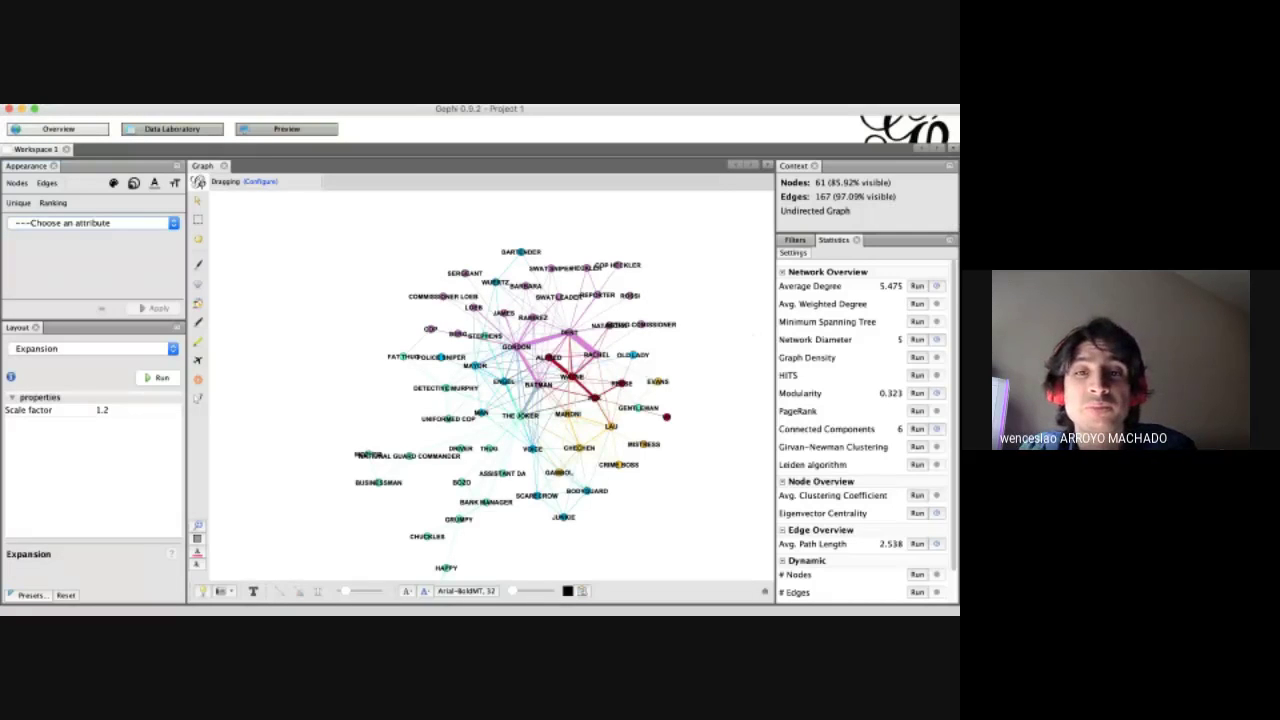
left_click(90, 223)
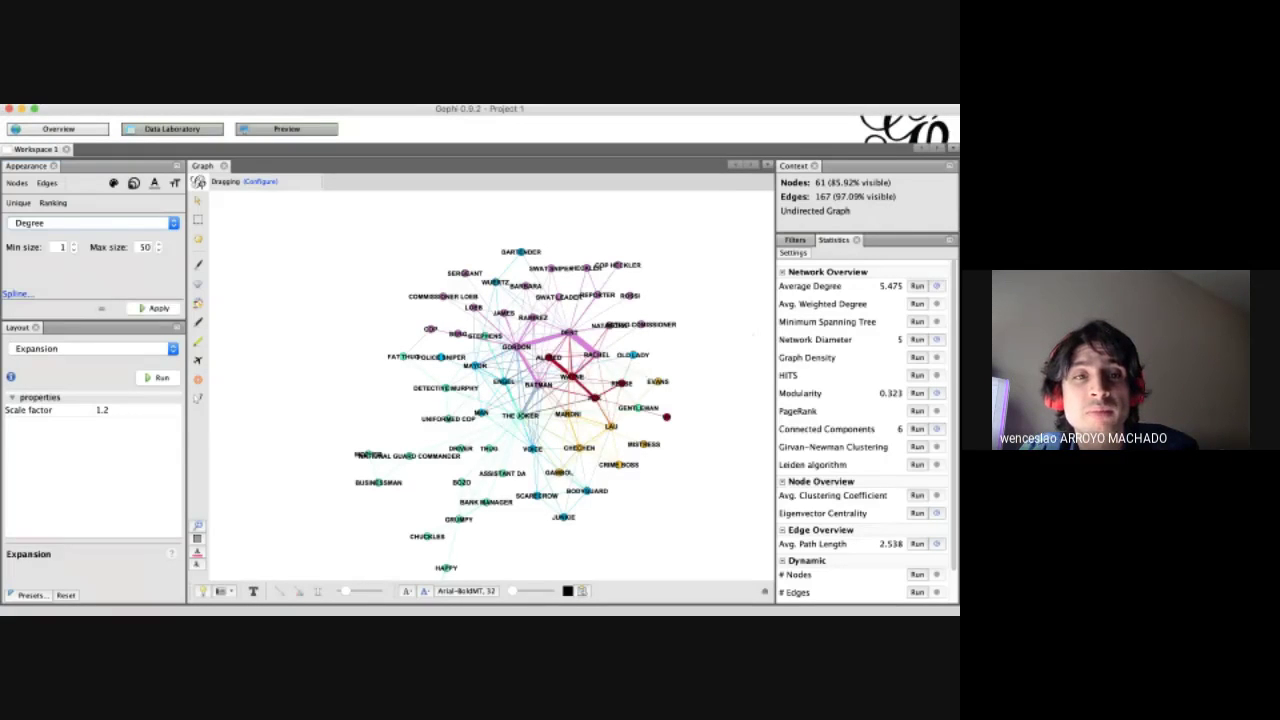
left_click(62, 247)
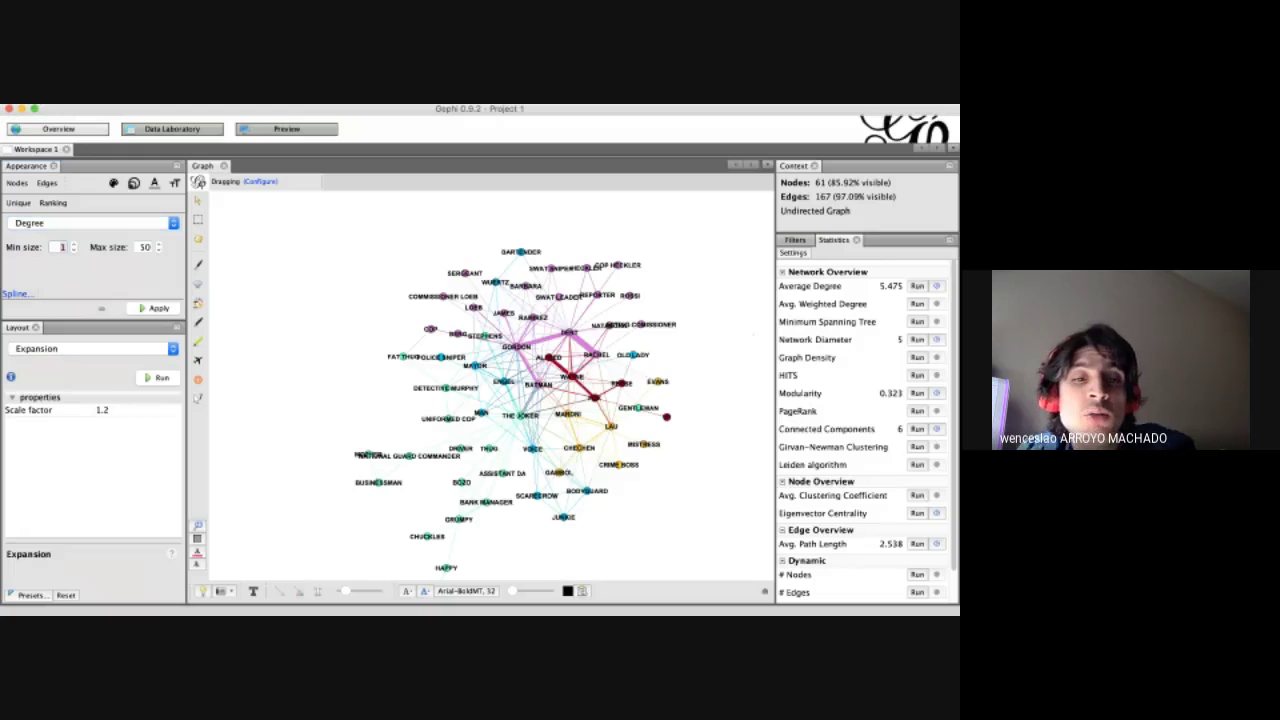
type("5")
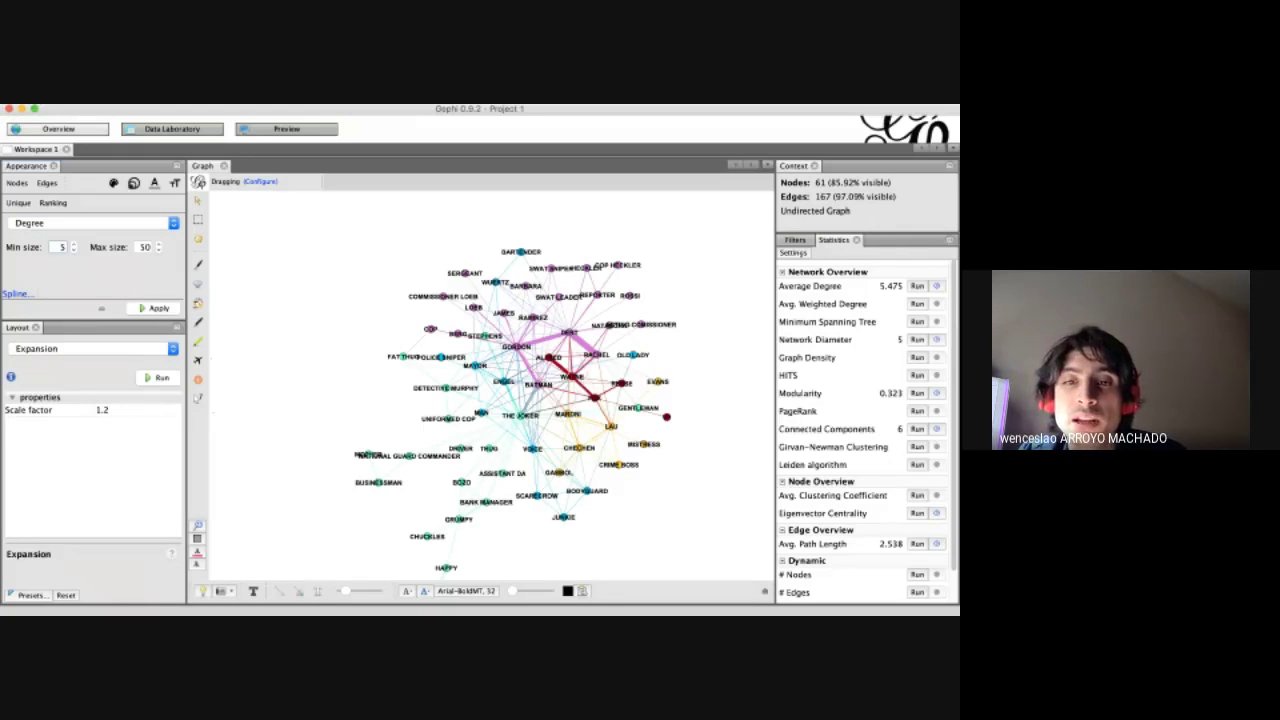
left_click(154, 308)
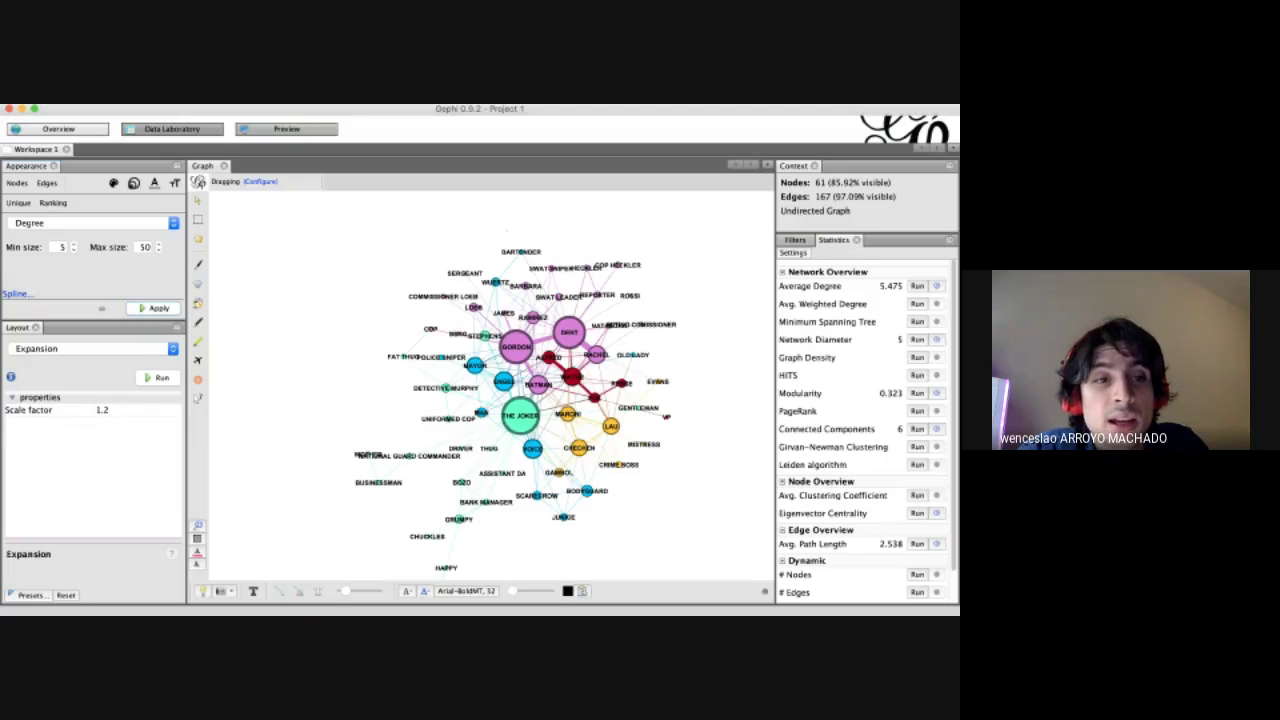
Try sizing the nodes by Eigenvector Centrality and by Betweenness Centrality to compare the two rankings.
left_click(93, 223)
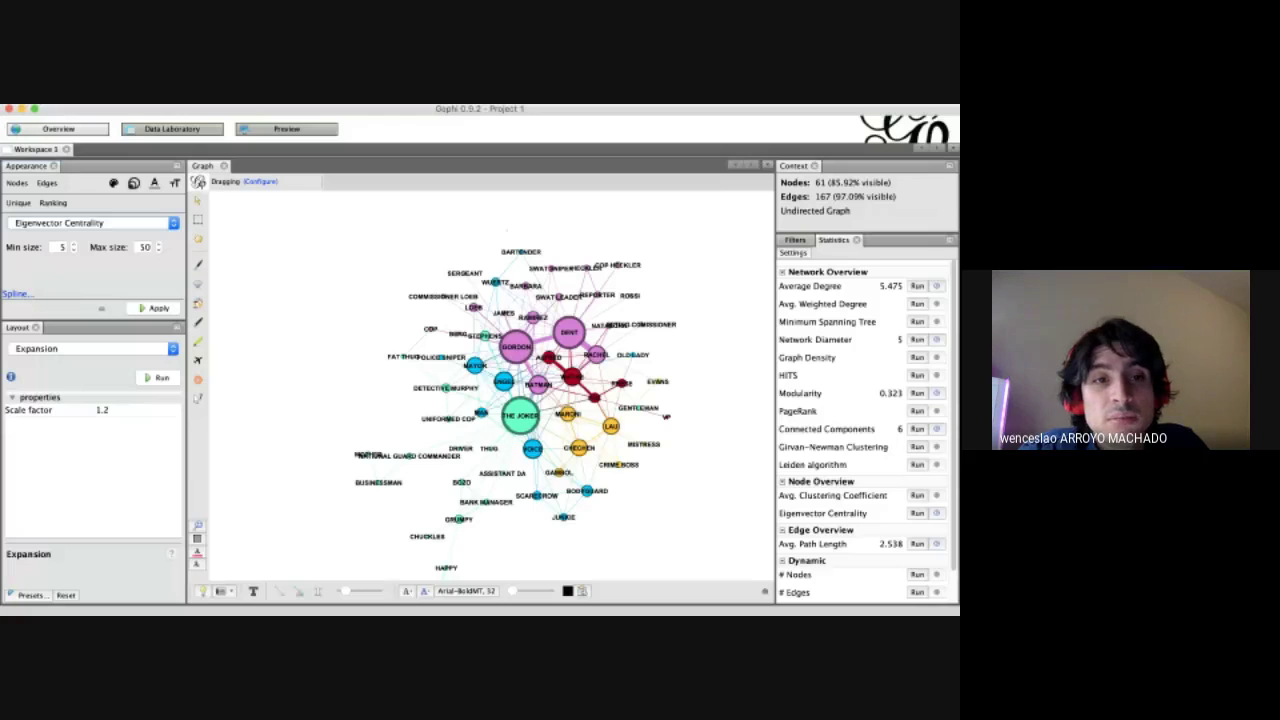
left_click(154, 308)
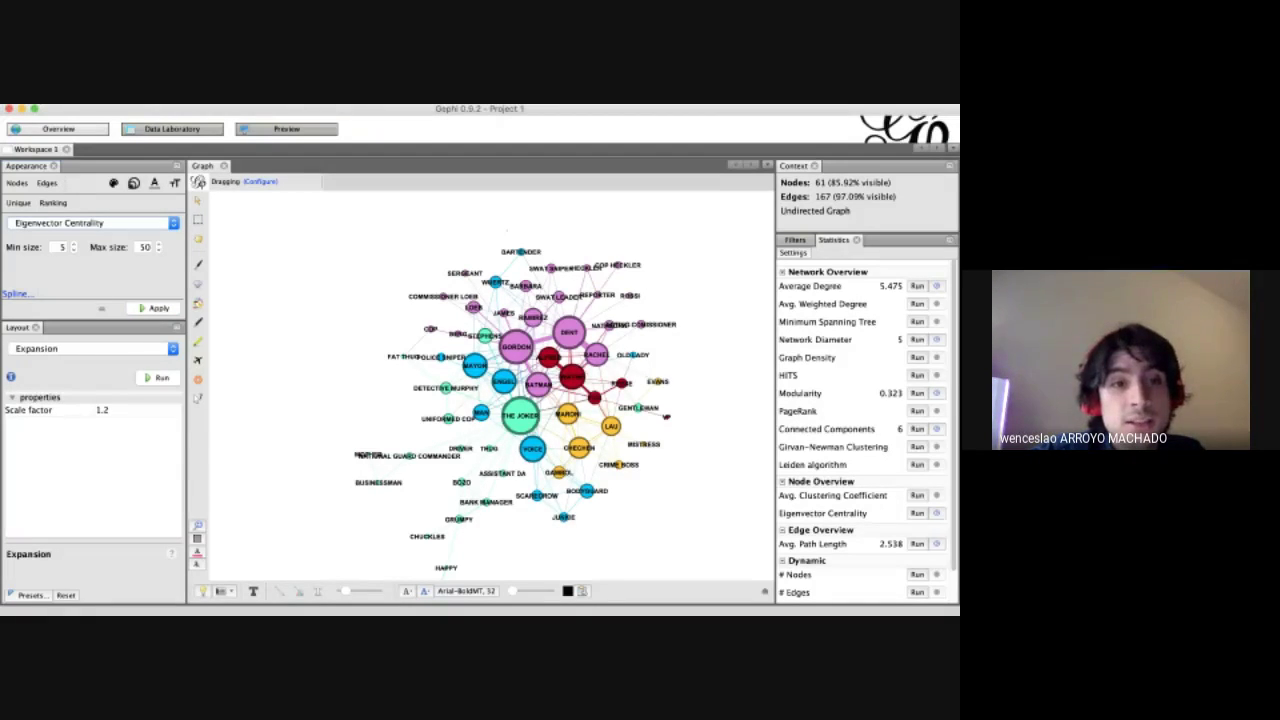
left_click(88, 223)
left_click(153, 308)
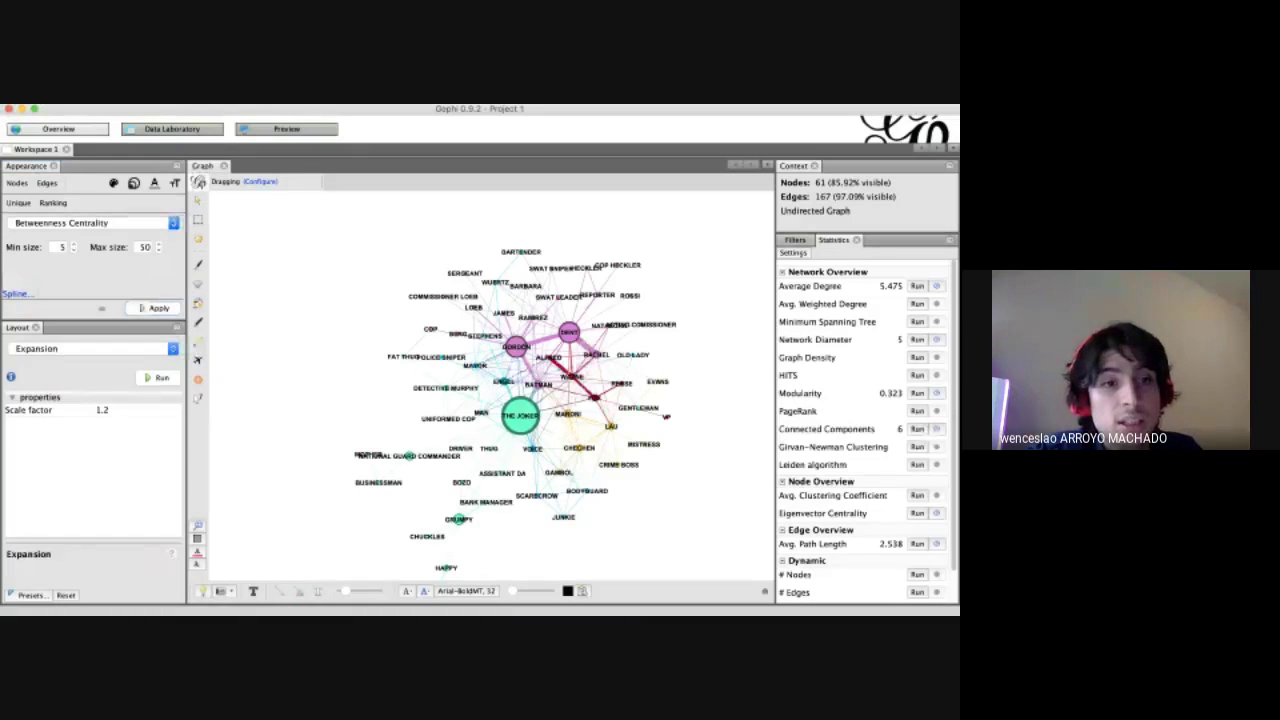
Size the nodes by Closeness Centrality within the size range of 5 to 50.
left_click(90, 223)
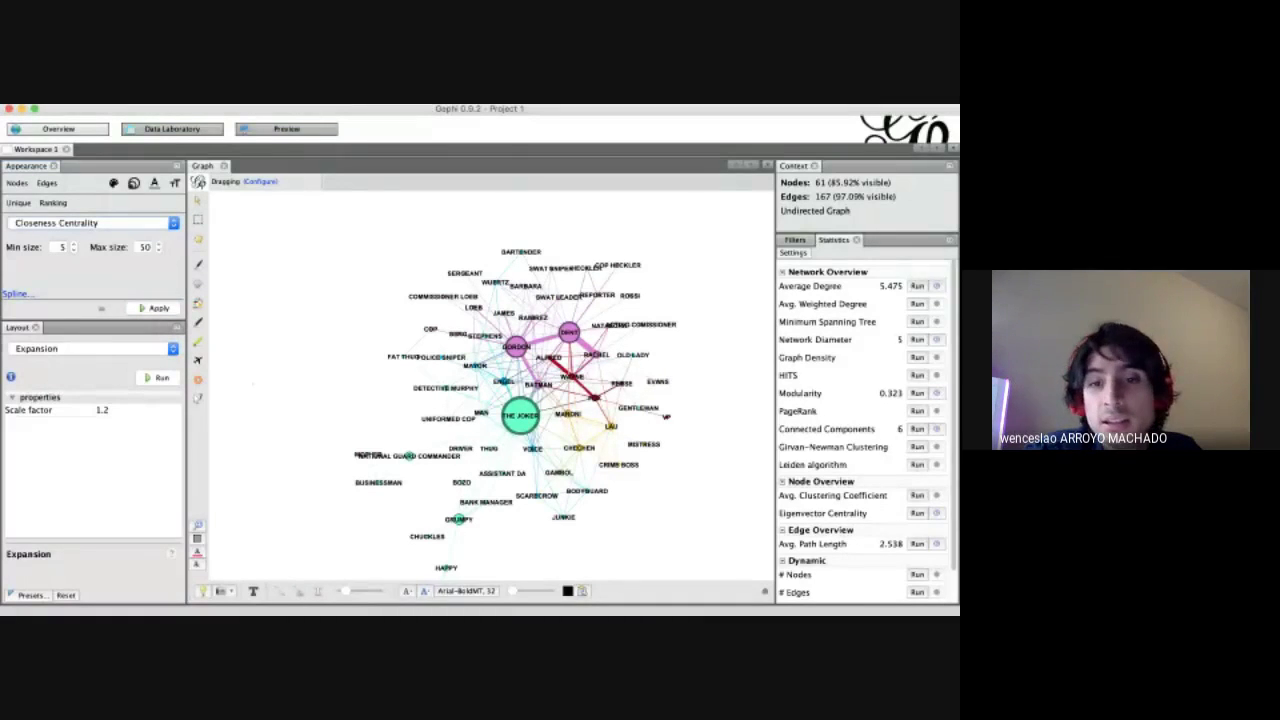
left_click(153, 308)
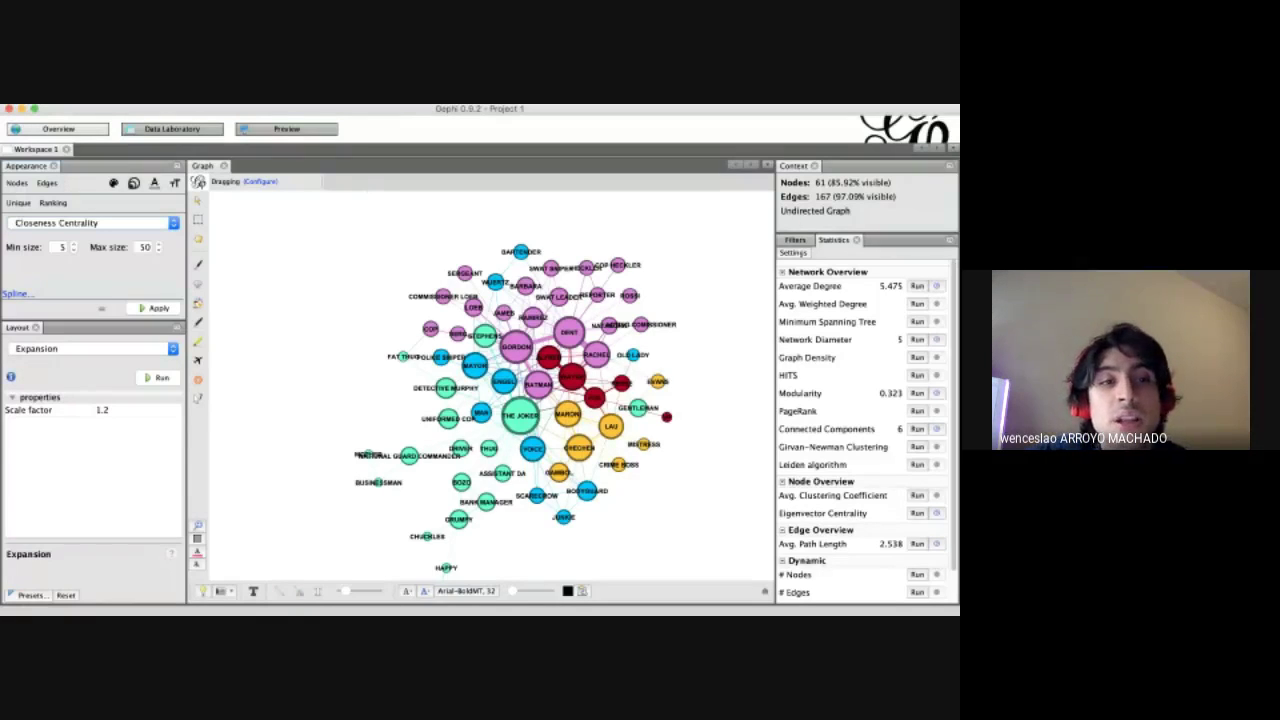
Size the nodes by Degree ranking within the size range of 5 to 50 and inspect the most central characters.
left_click(29, 226)
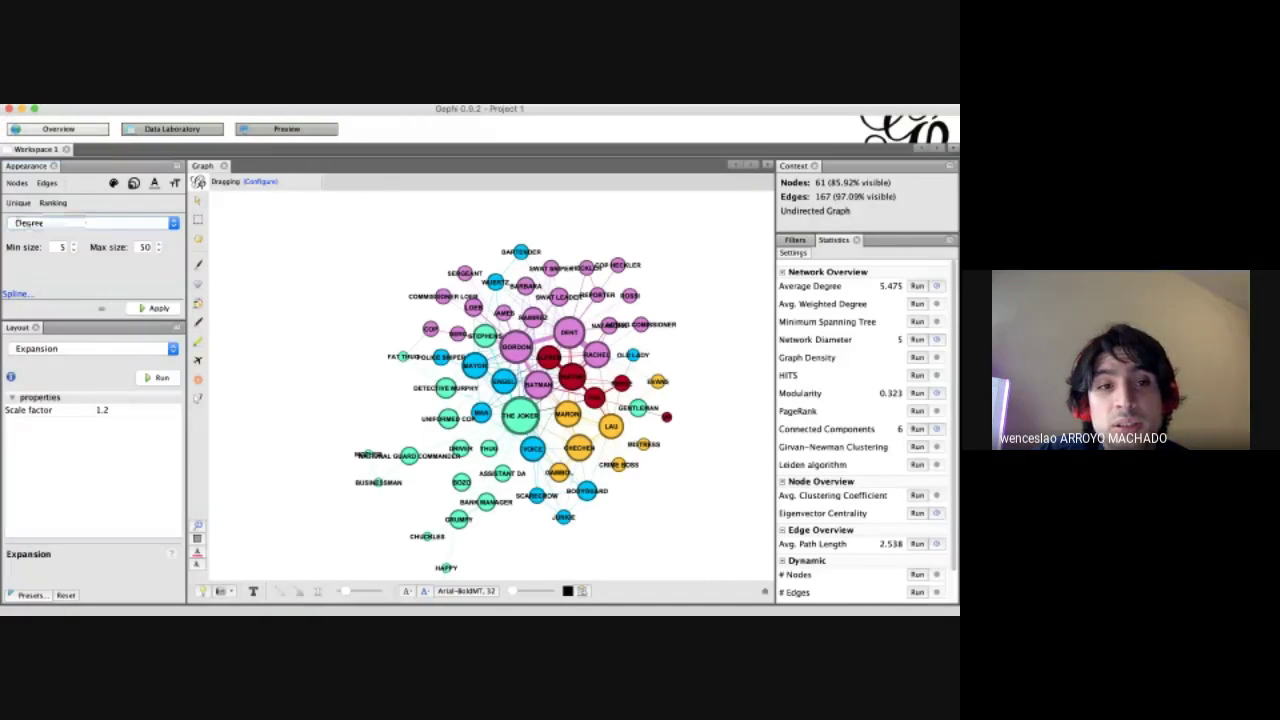
left_click(153, 308)
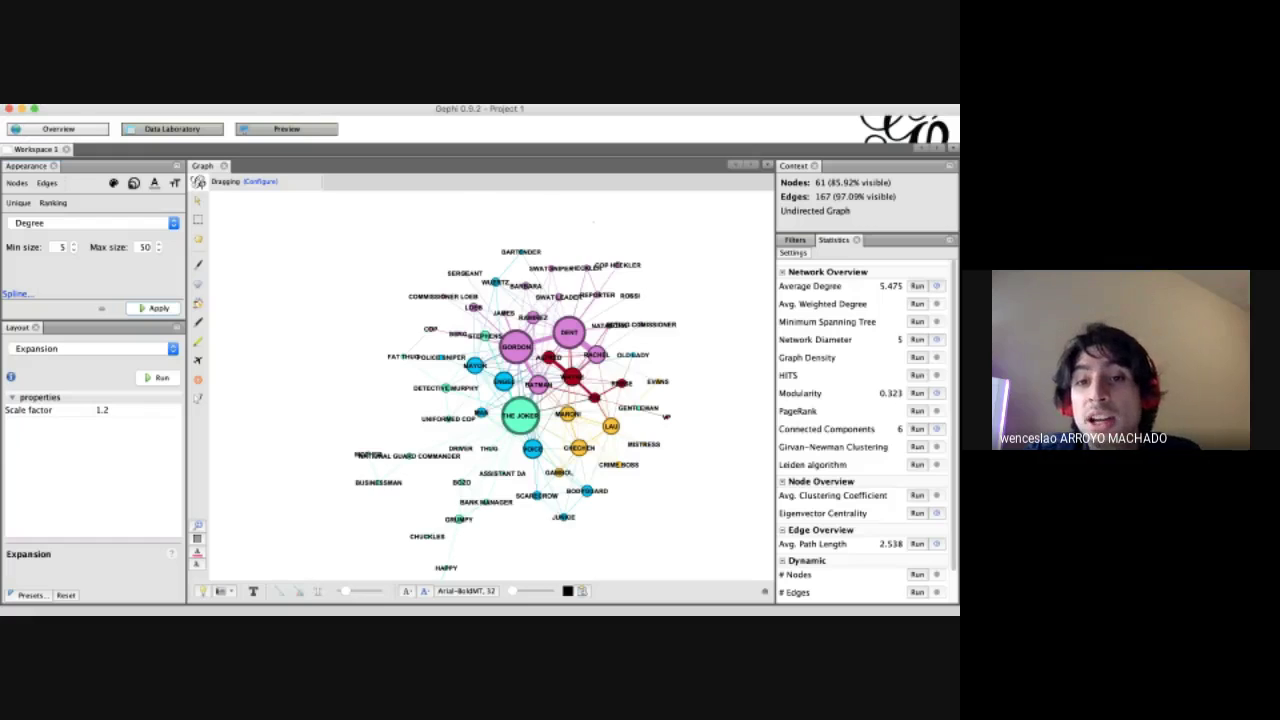
scroll(545, 334, "up", 5)
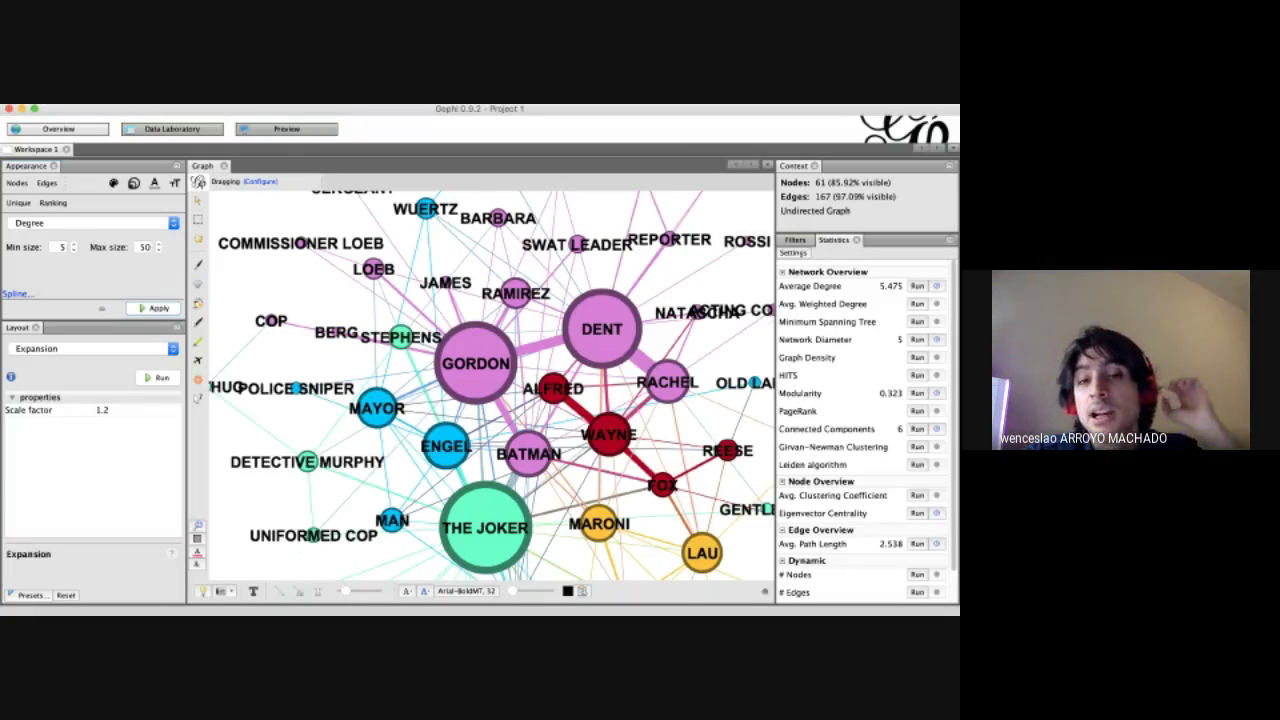
scroll(600, 330, "up", 1)
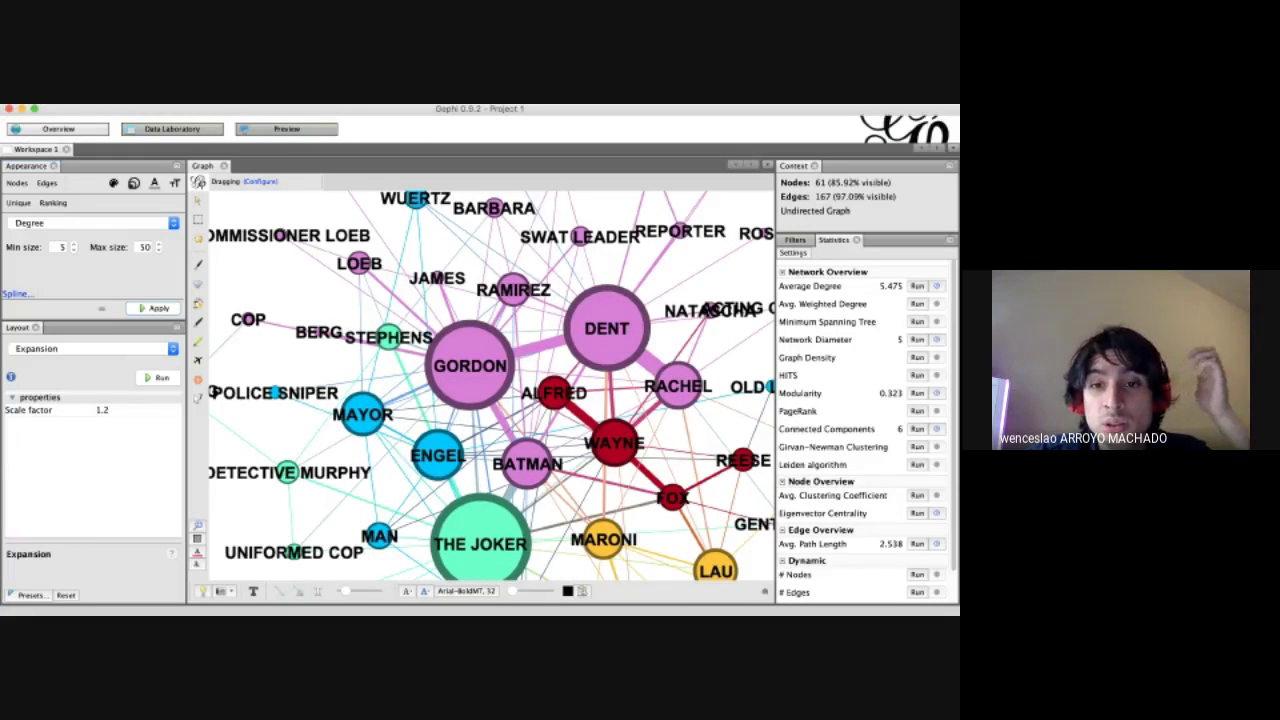
scroll(565, 320, "down", 10)
scroll(560, 330, "up", 5)
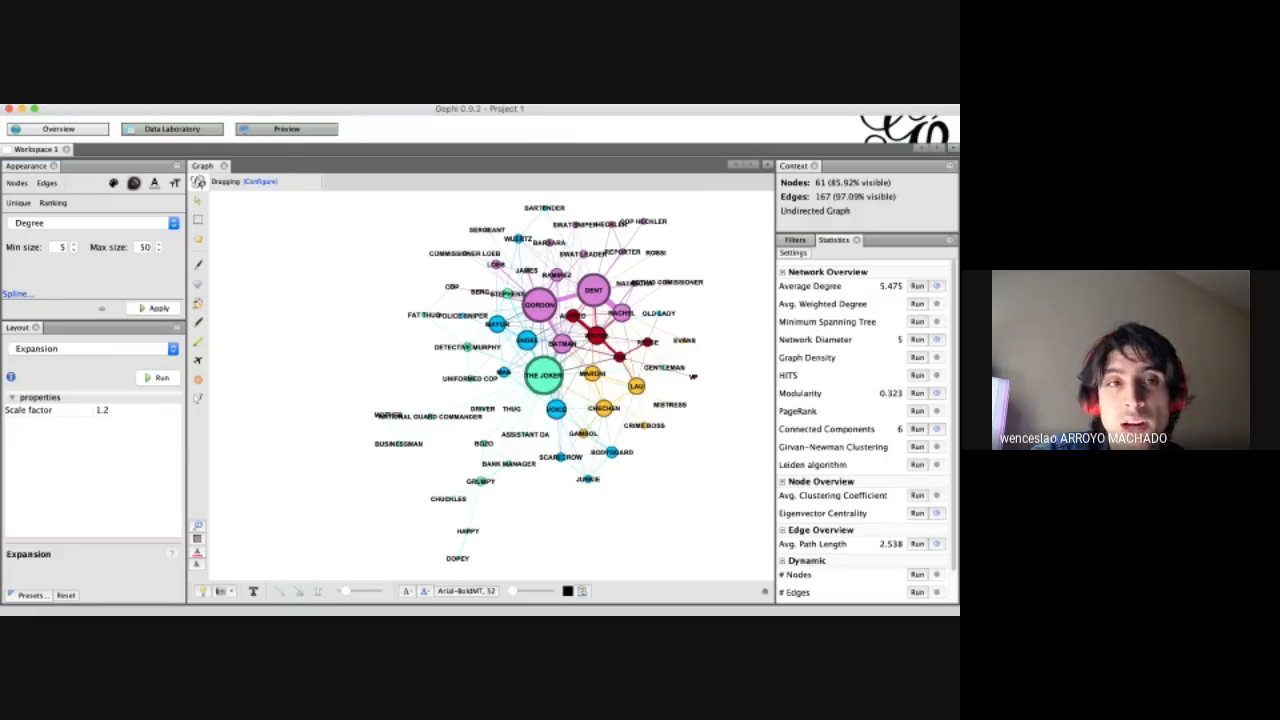
Try colouring the nodes by Degree ranking with the green gradient.
left_click(113, 183)
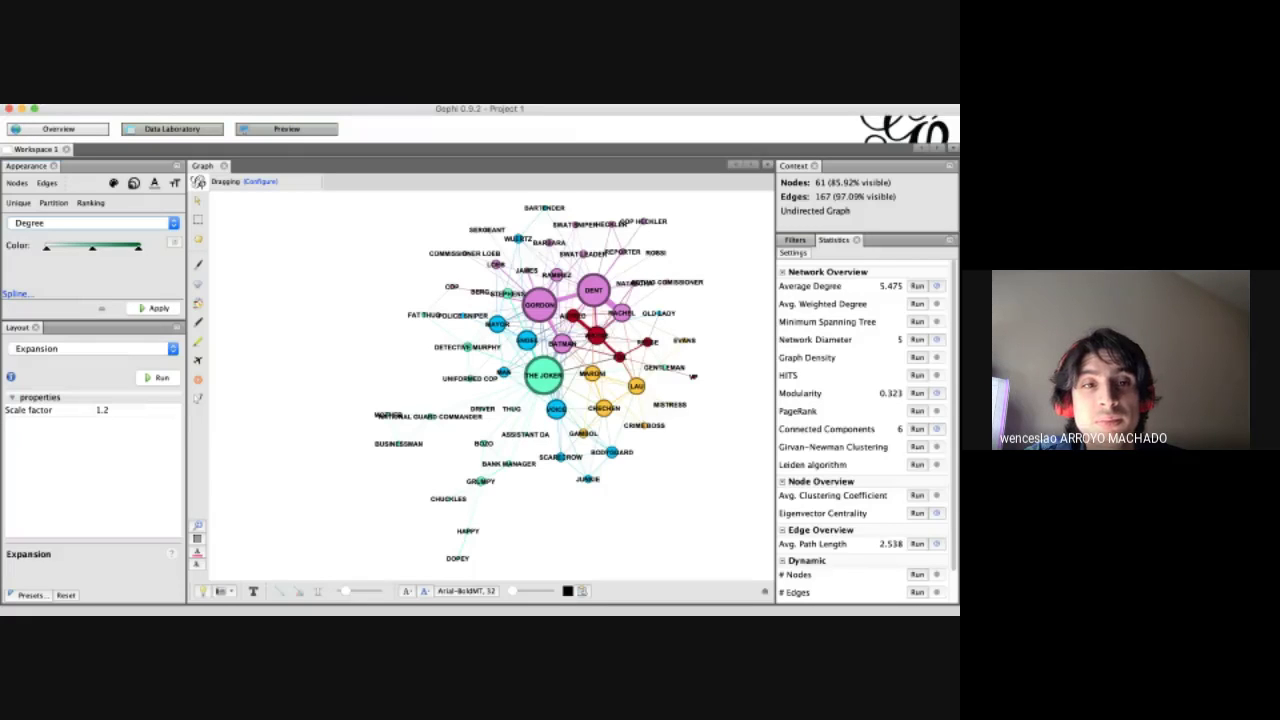
left_click(154, 308)
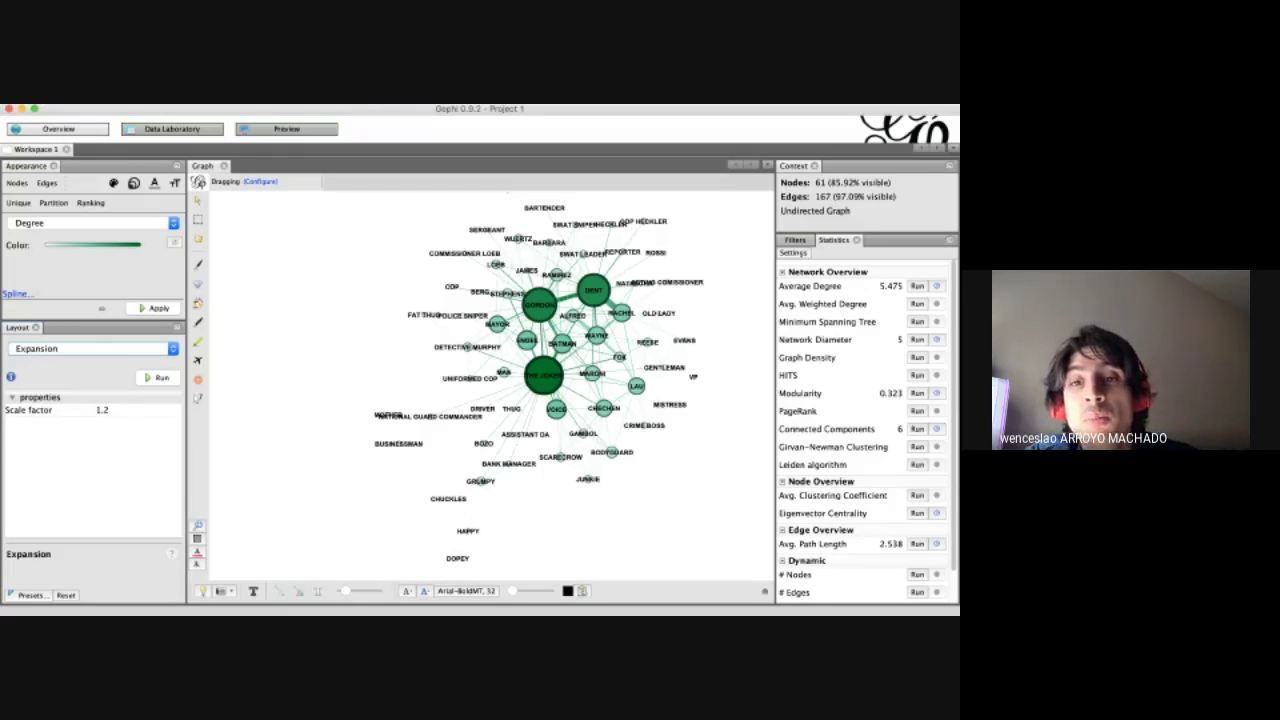
Choose the Fruchterman Reingold layout and recolour the nodes by the Modularity Class partition.
left_click(92, 348)
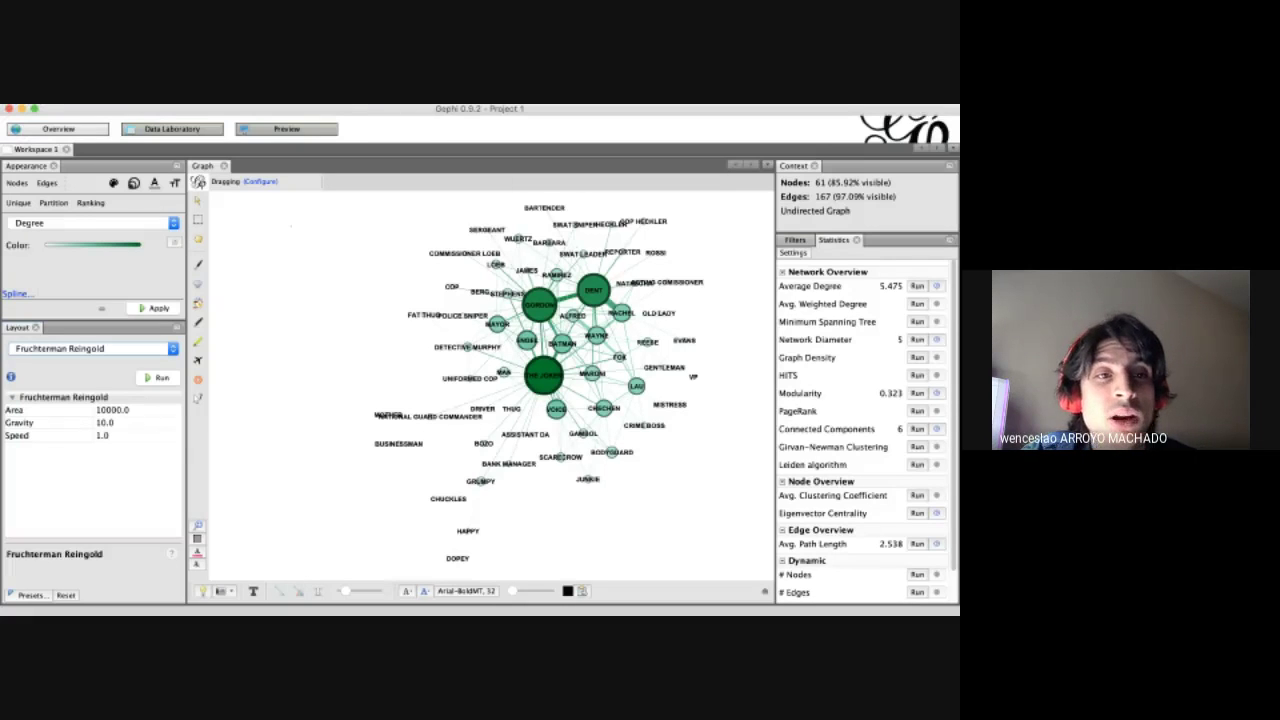
left_click(53, 202)
left_click(154, 308)
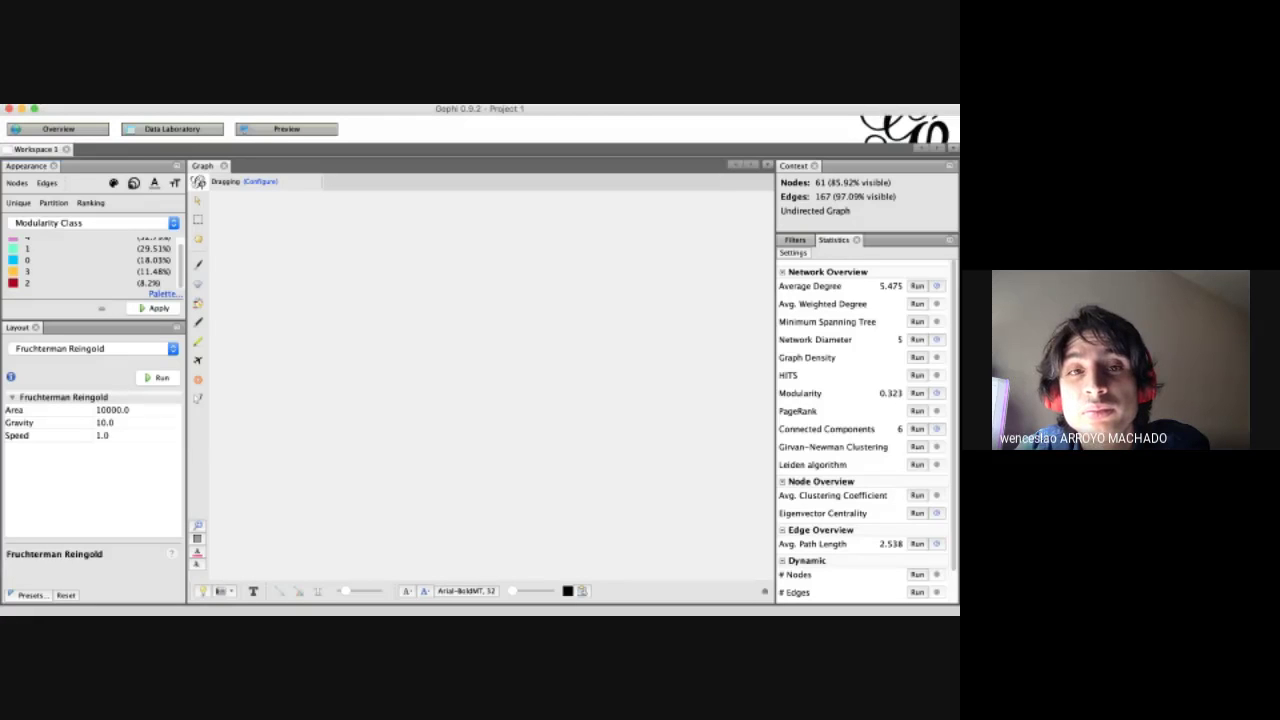
Switch to the Preview view and render the network with the Default preset.
left_click(286, 128)
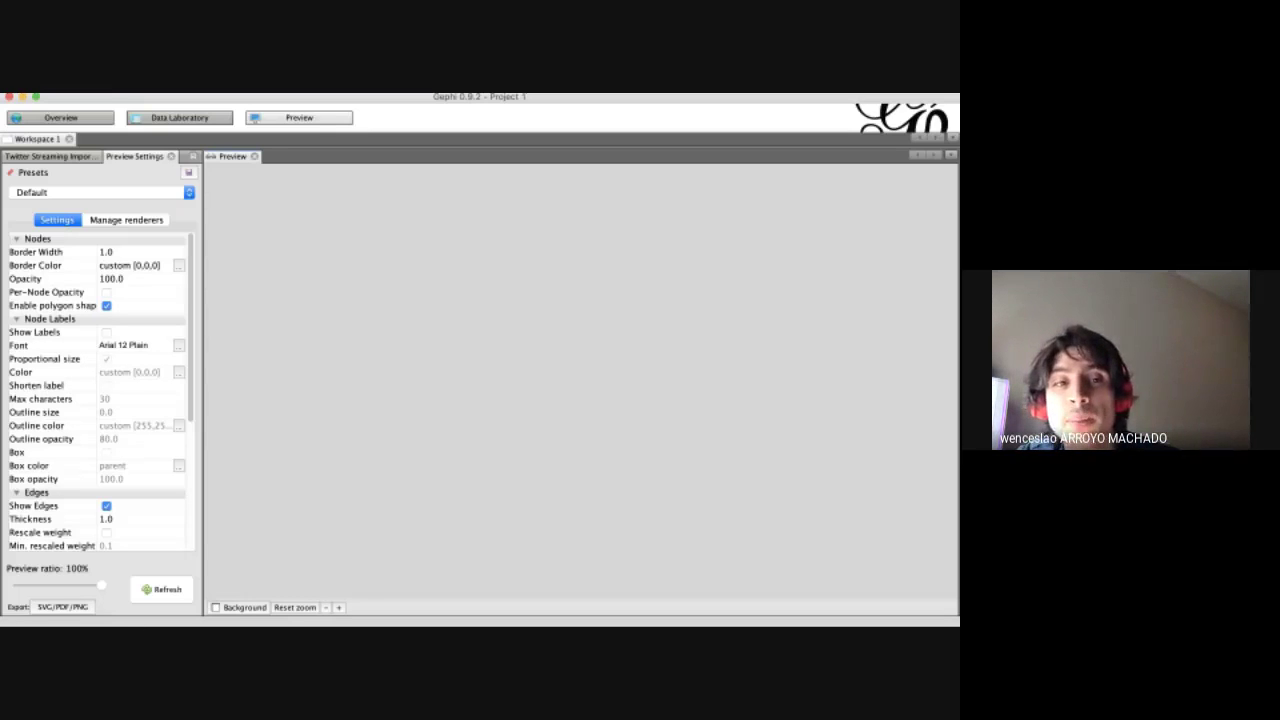
scroll(97, 392, "down", 5)
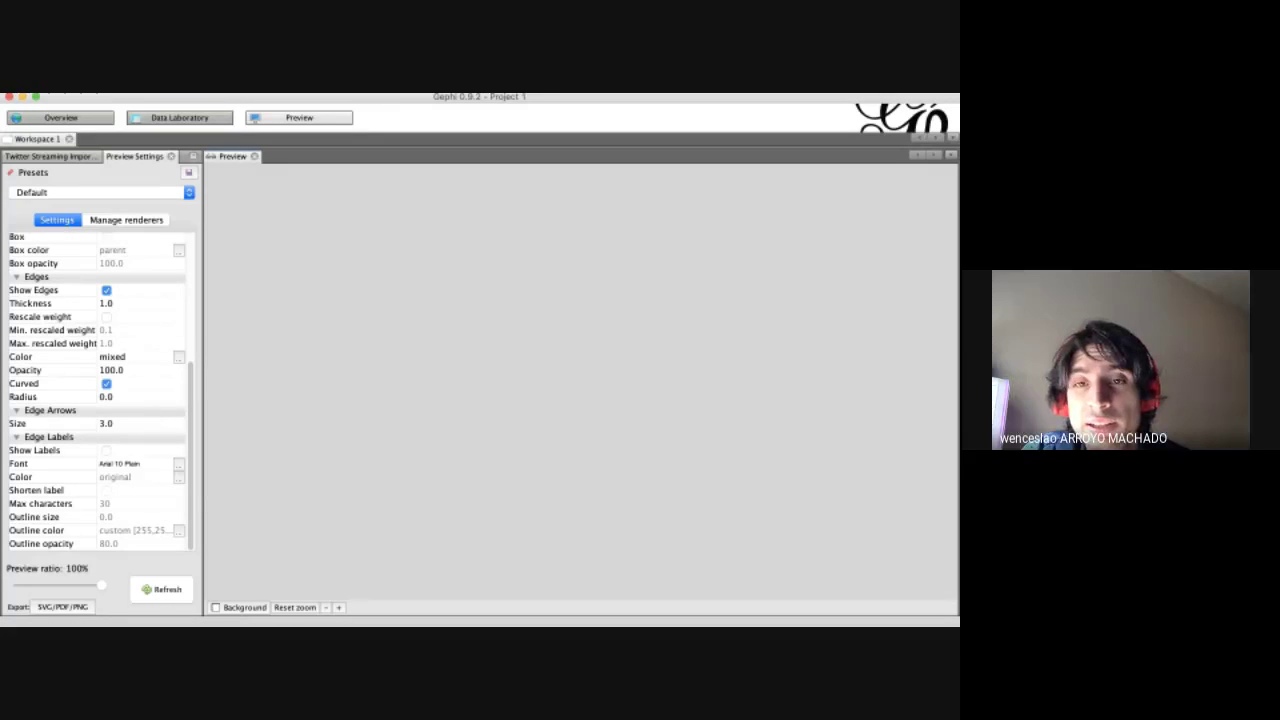
left_click(161, 589)
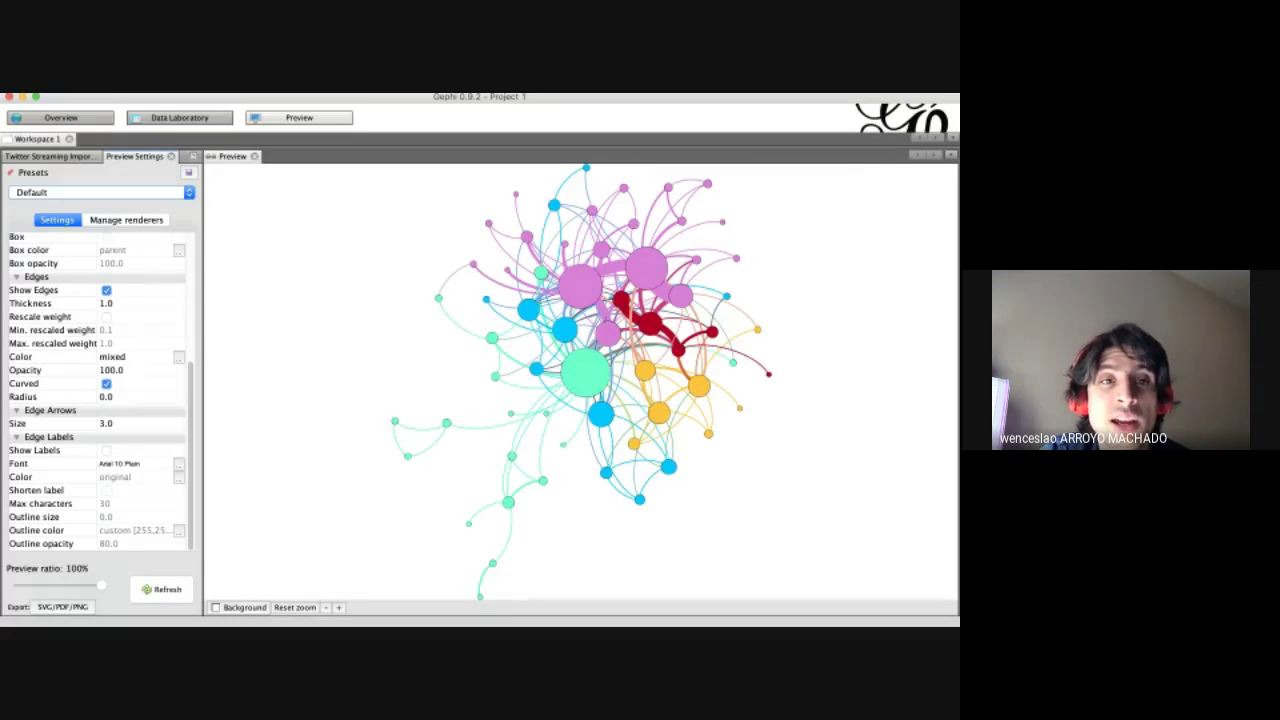
scroll(95, 390, "up", 5)
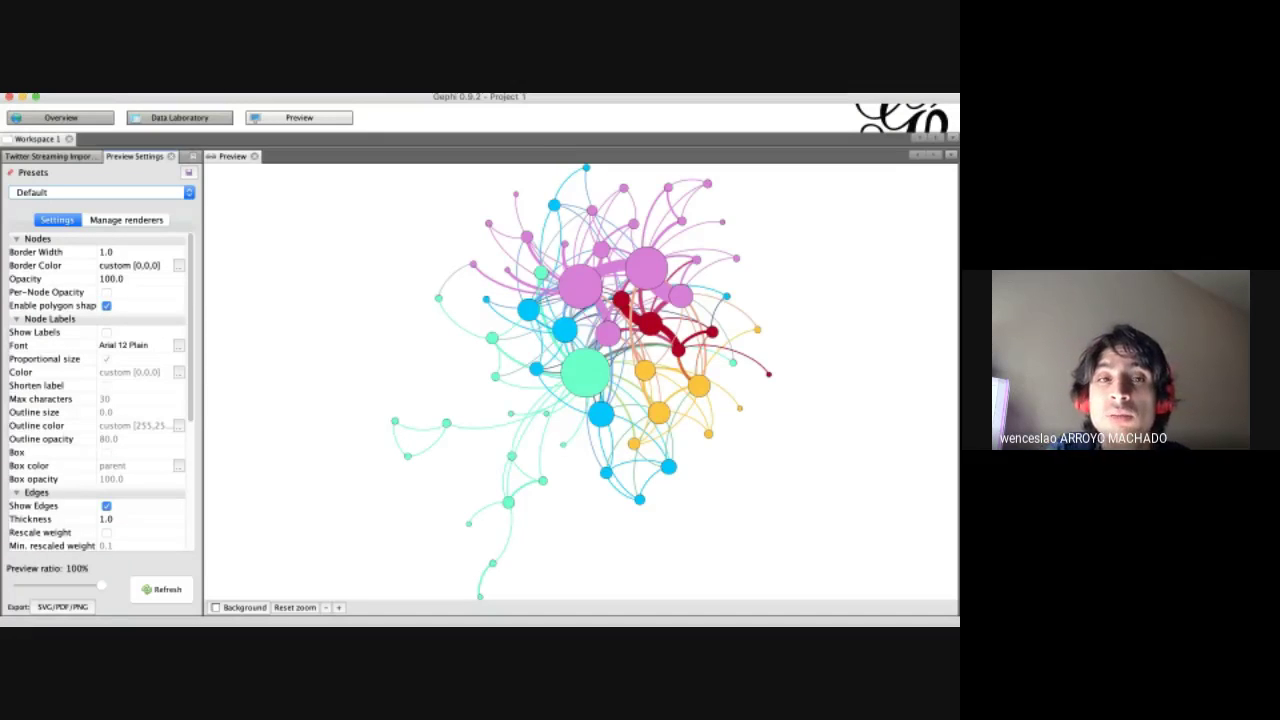
Set the node border width to 0 in the preview settings.
left_click(61, 117)
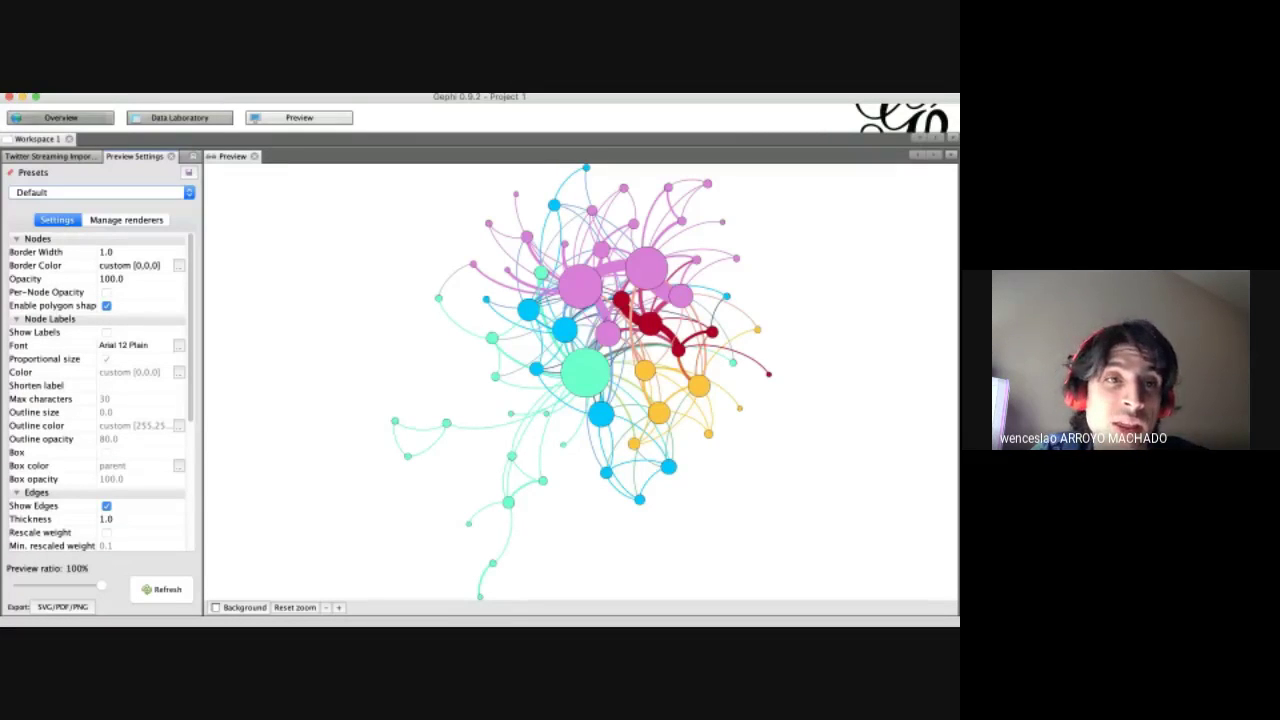
left_click(104, 252)
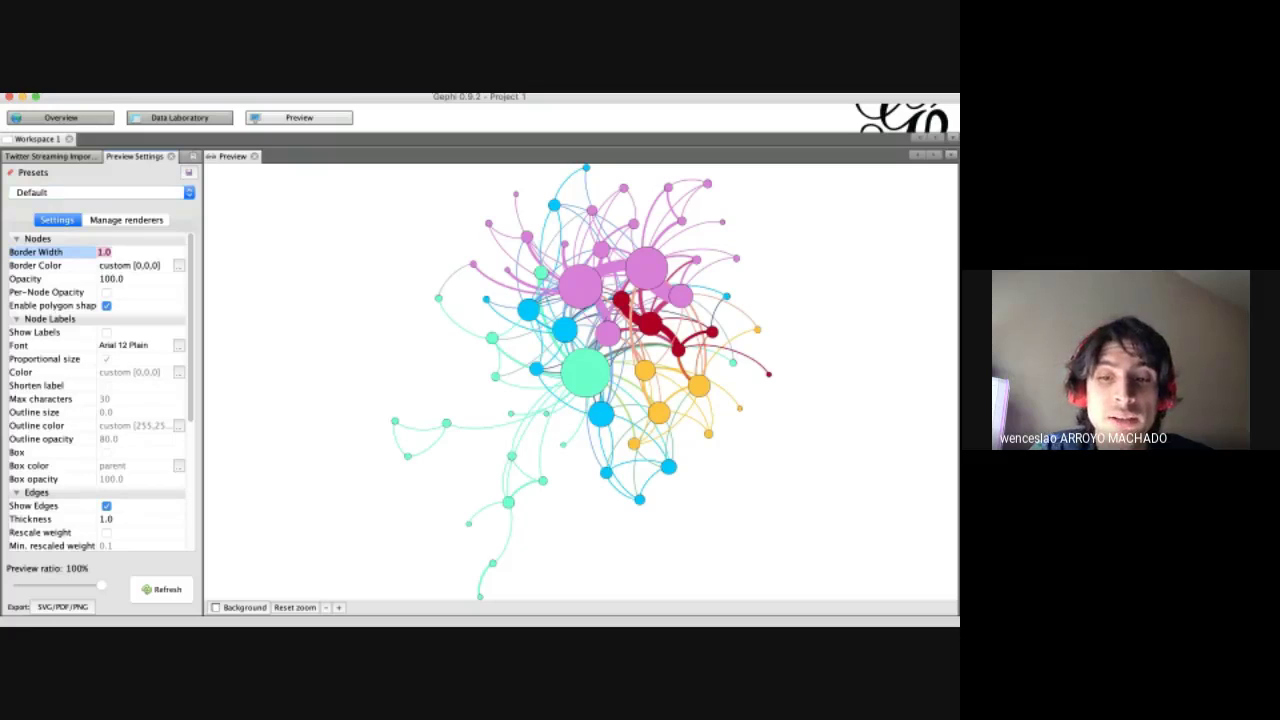
type("0")
key("Return")
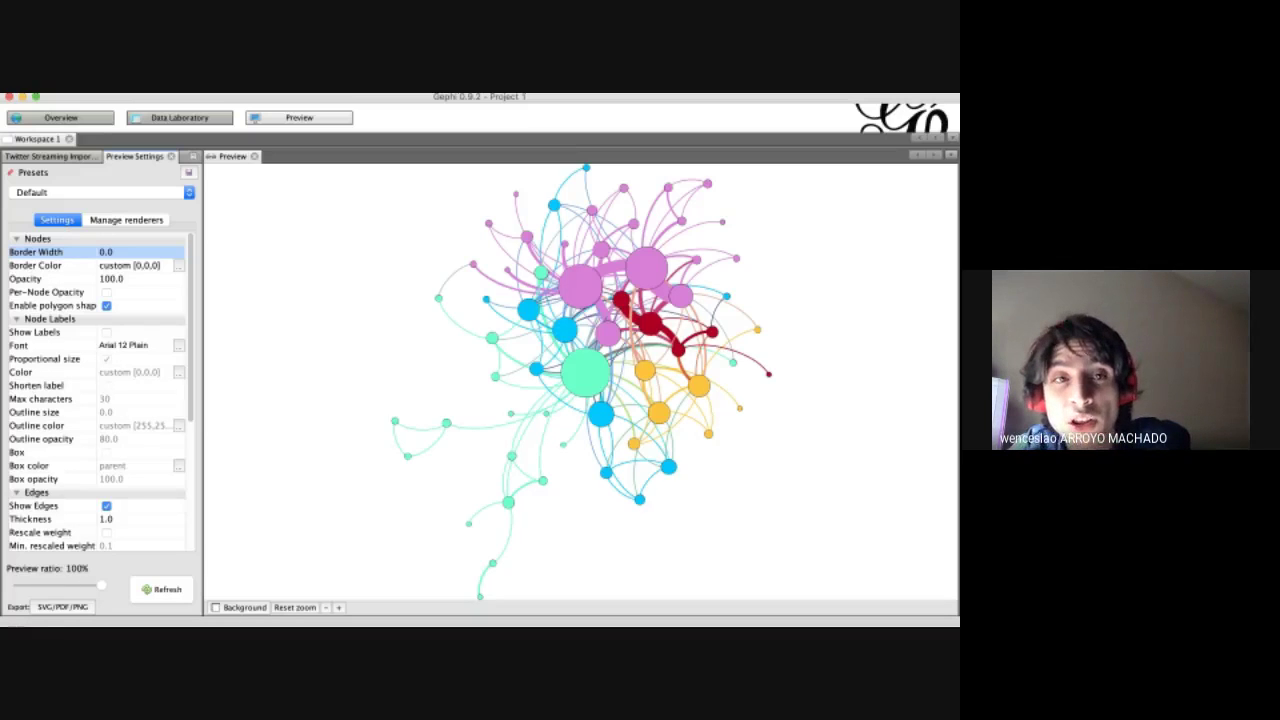
Turn on the node labels in the preview and choose a smaller font size for them.
left_click(106, 332)
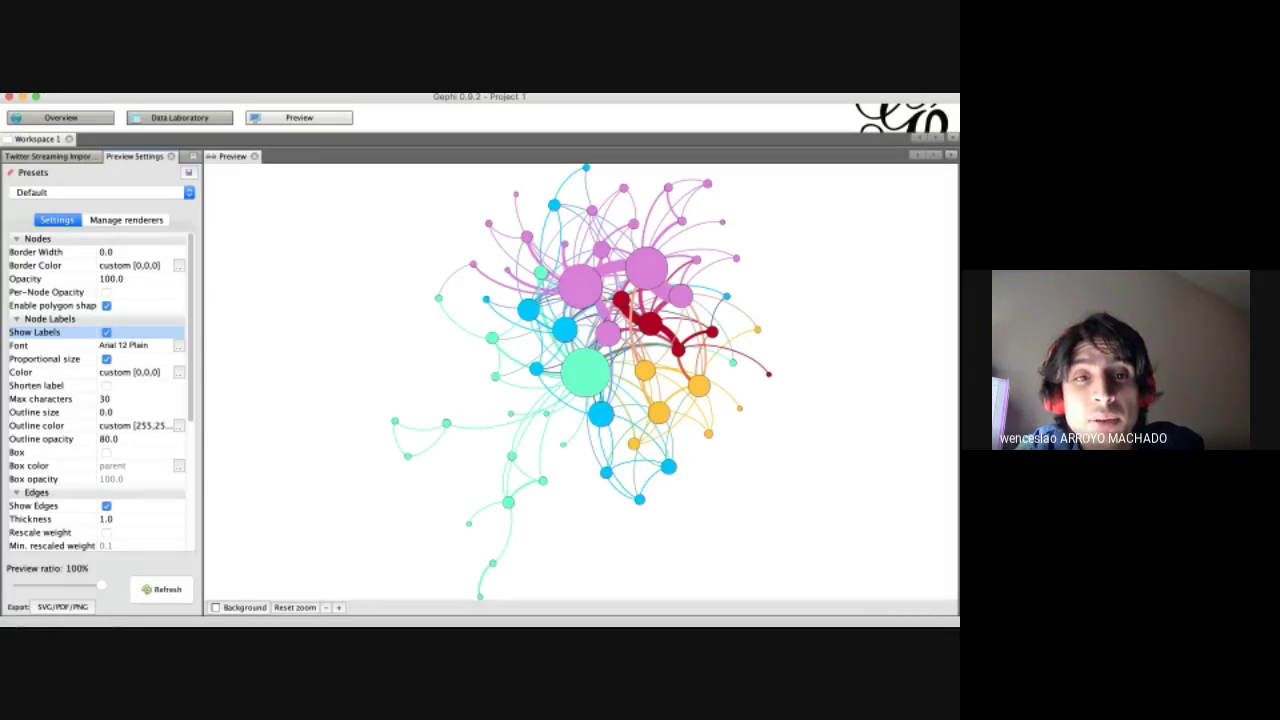
left_click(179, 345)
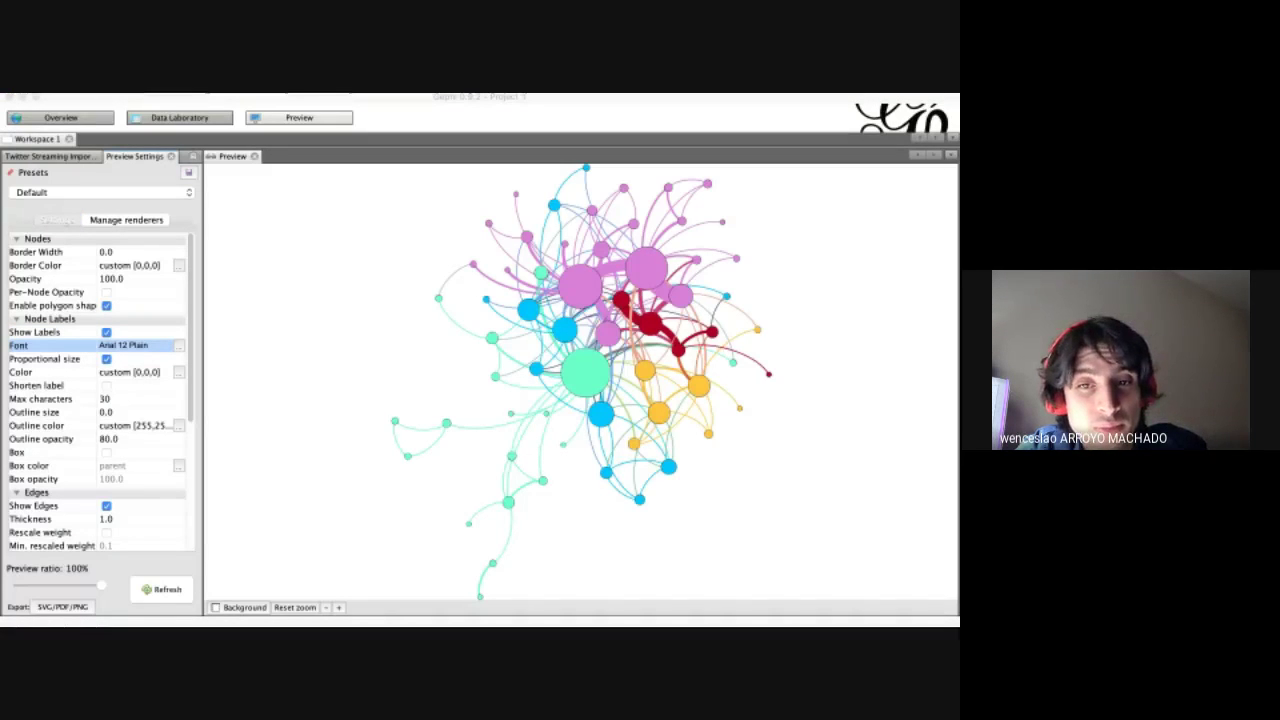
key("Return")
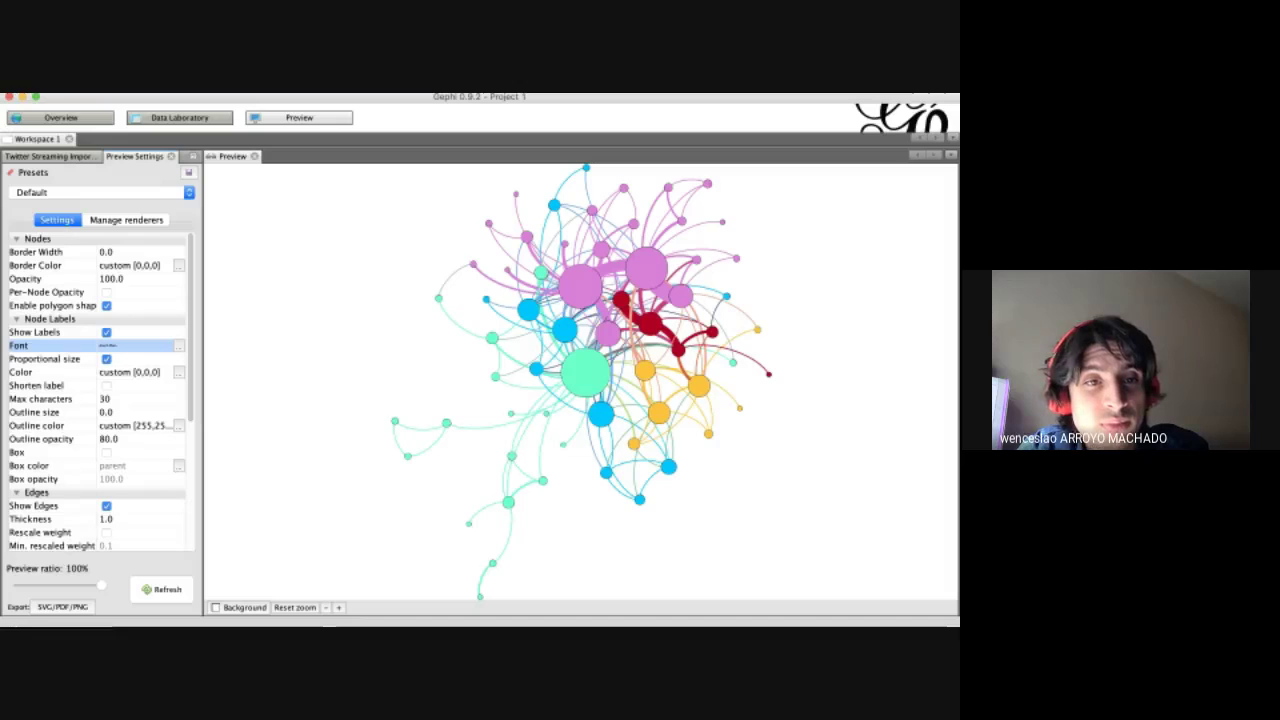
Look through the remaining node label, edge and arrow settings and refresh the preview to draw the labels.
key("Down")
key("Down")
key("Down")
key("Down")
key("Down")
key("Down")
key("Down")
key("Down")
key("Down")
key("Down")
key("Down")
key("Down")
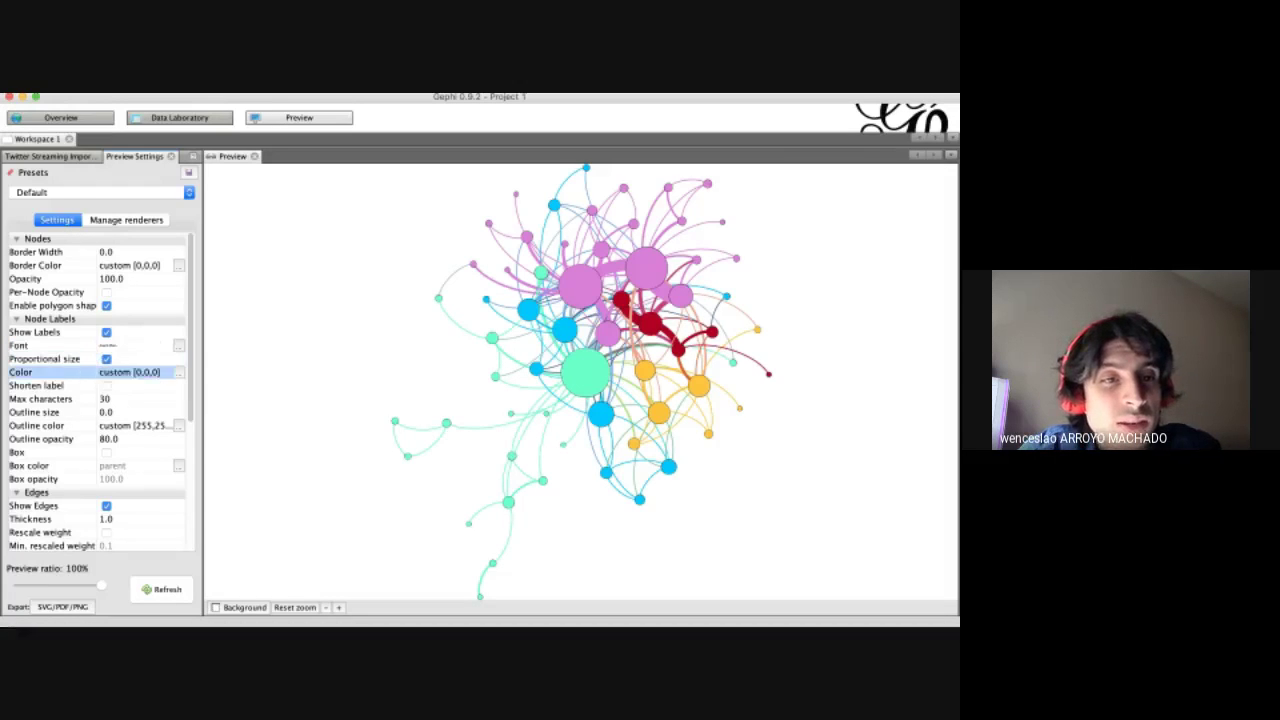
key("Down")
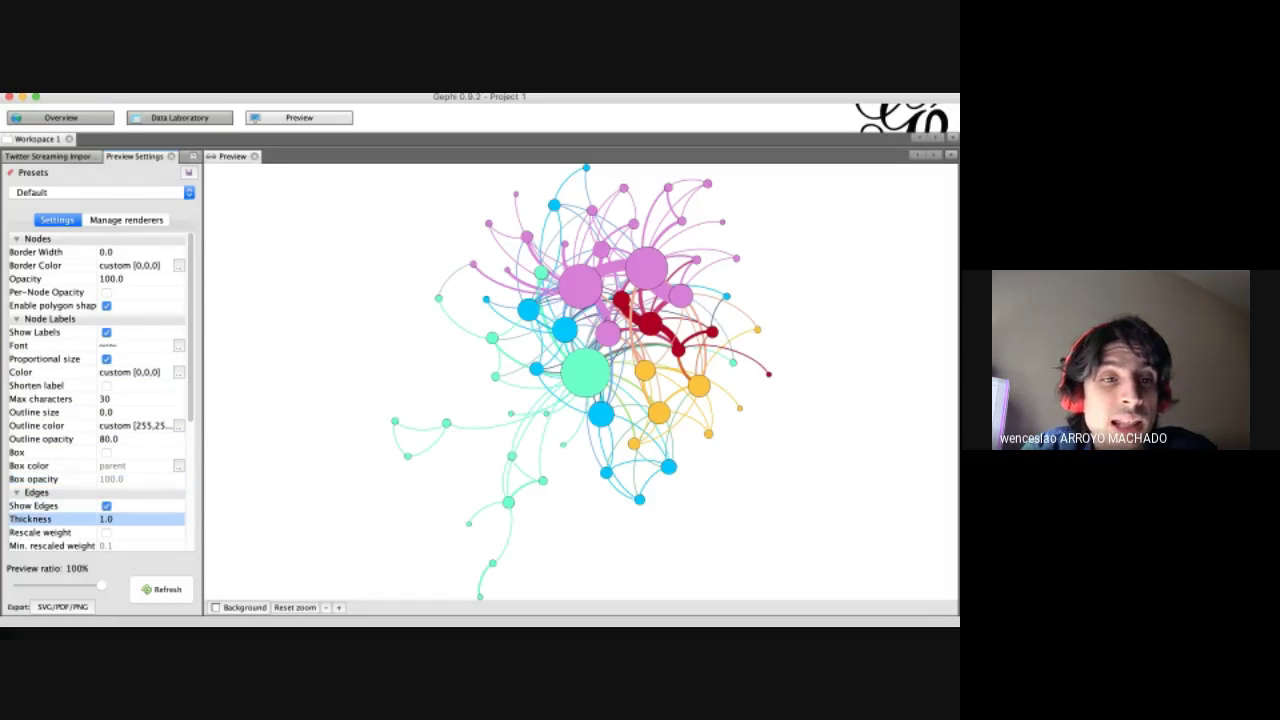
scroll(100, 390, "down", 3)
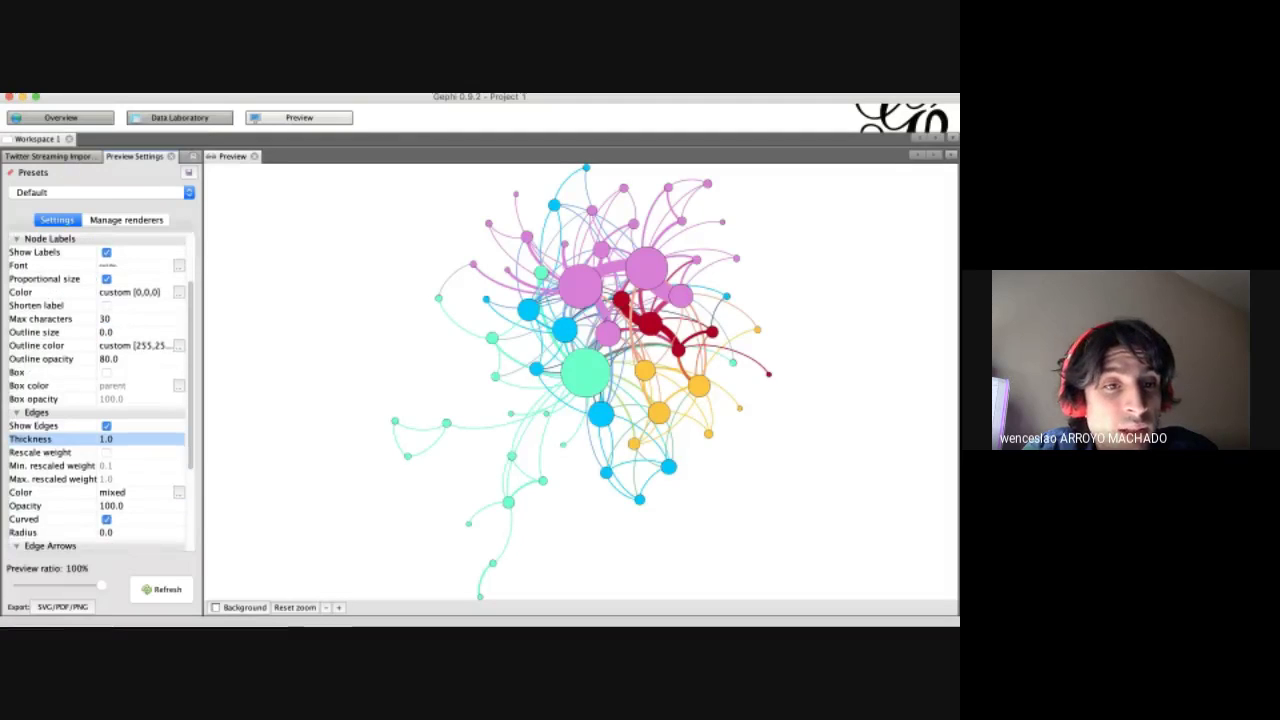
key("Down")
key("Down")
left_click(50, 492)
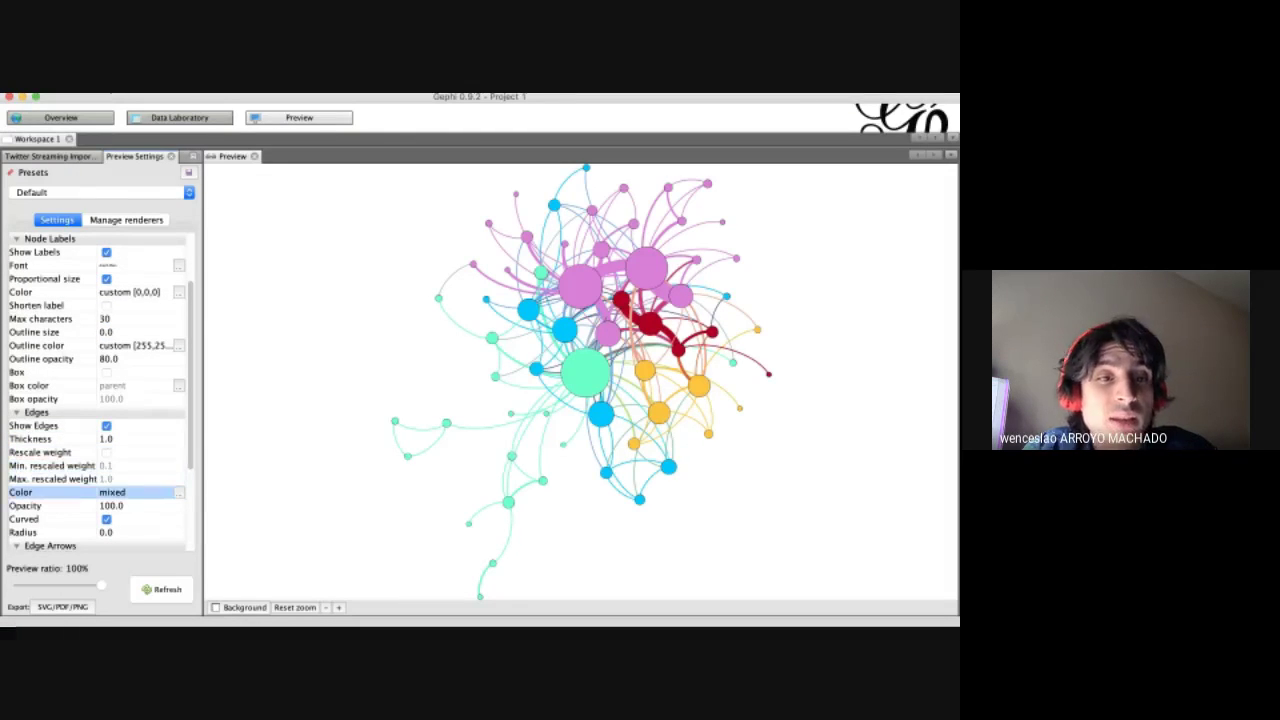
left_click(50, 505)
left_click(50, 532)
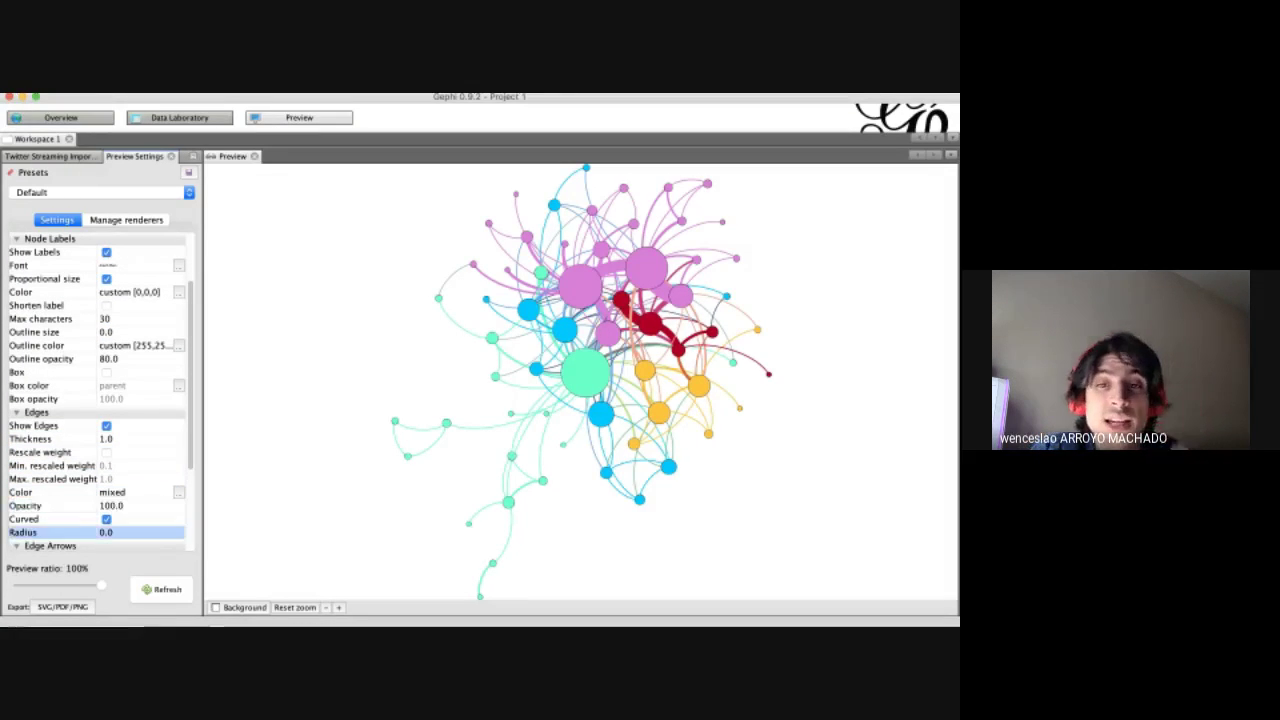
left_click(50, 545)
key("Down")
key("Down")
key("Down")
key("Down")
key("Down")
key("Down")
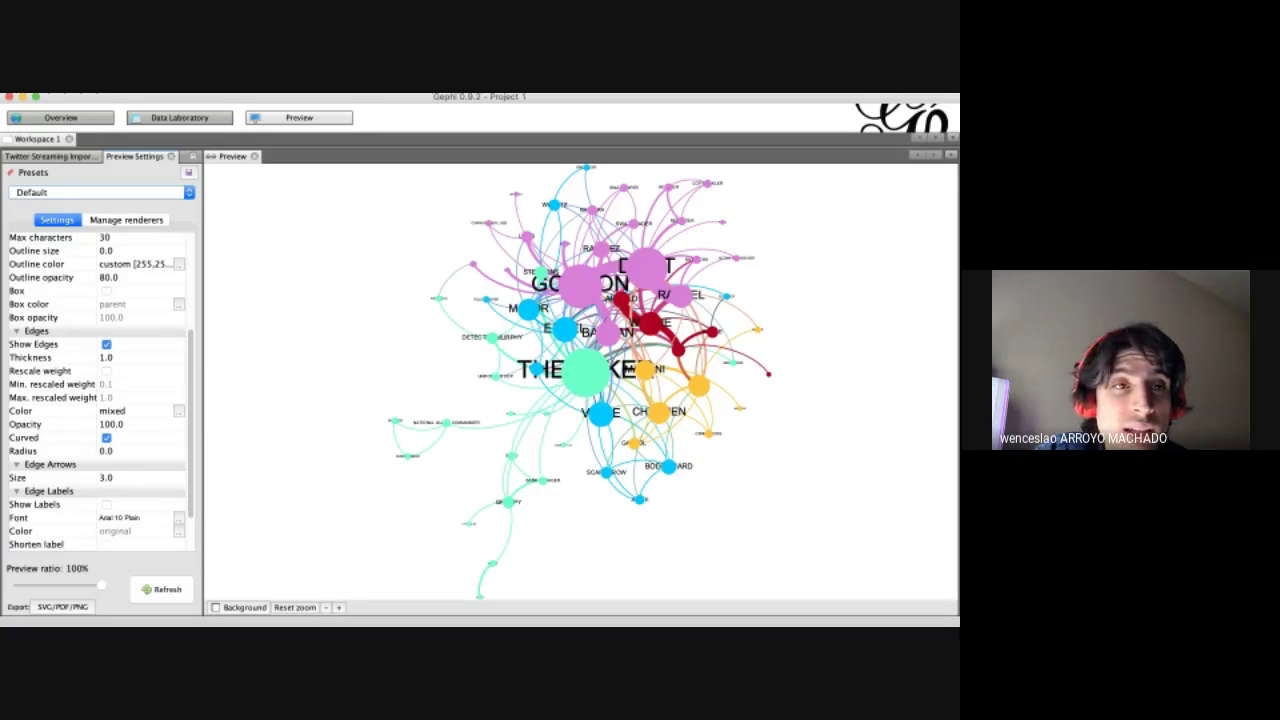
Move the default node labels renderer above the polygon shaped nodes so labels are drawn over the nodes.
left_click(126, 219)
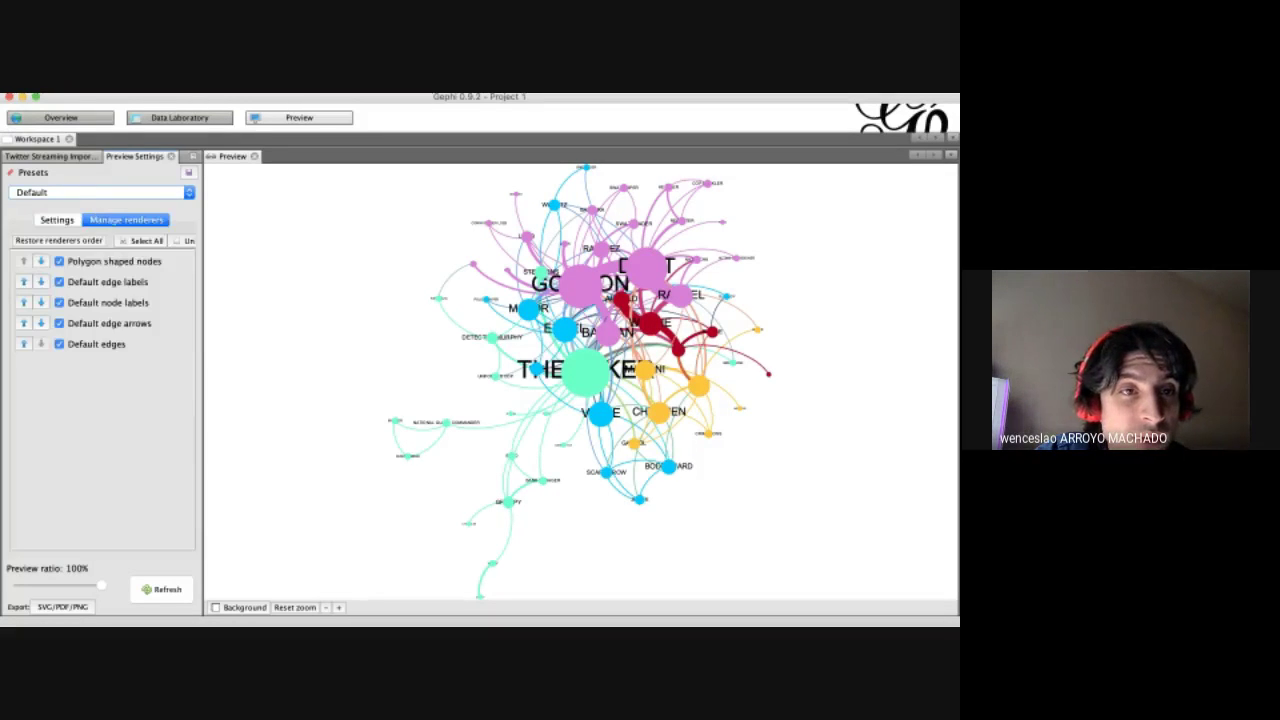
left_click(24, 302)
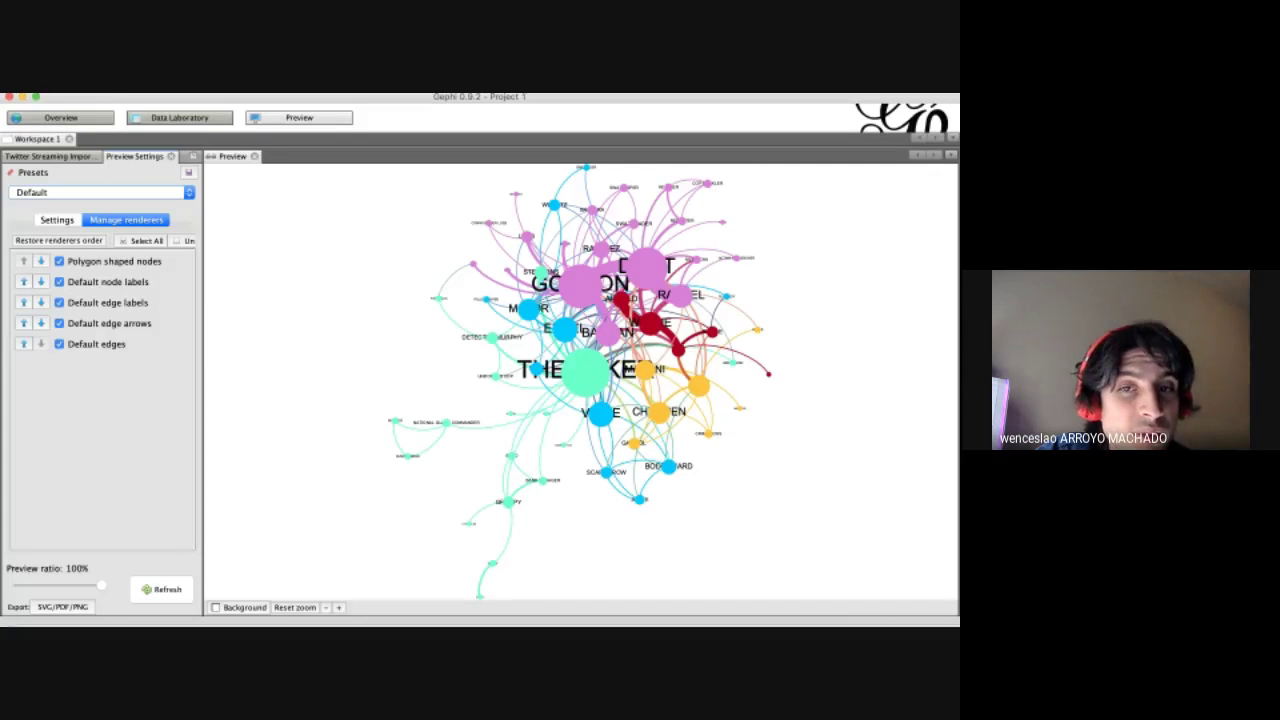
left_click(23, 281)
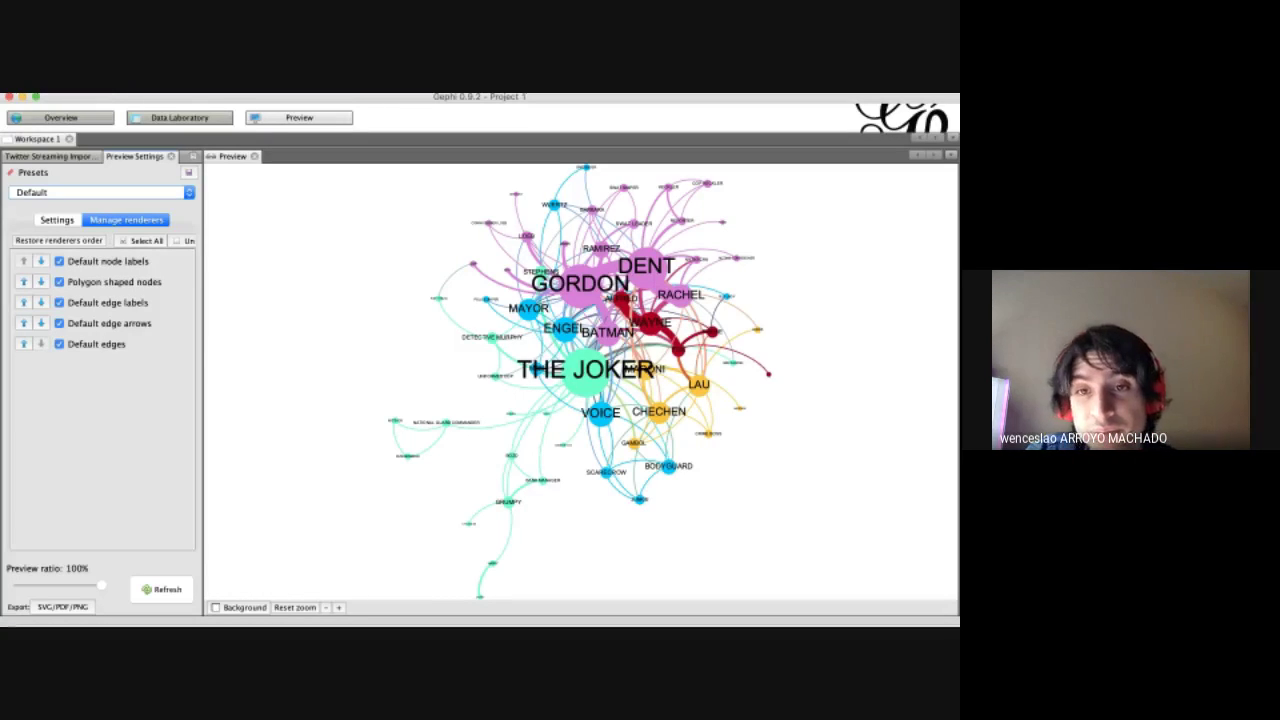
Return to the preview settings, reduce the node label font size further and refresh the preview.
left_click(50, 156)
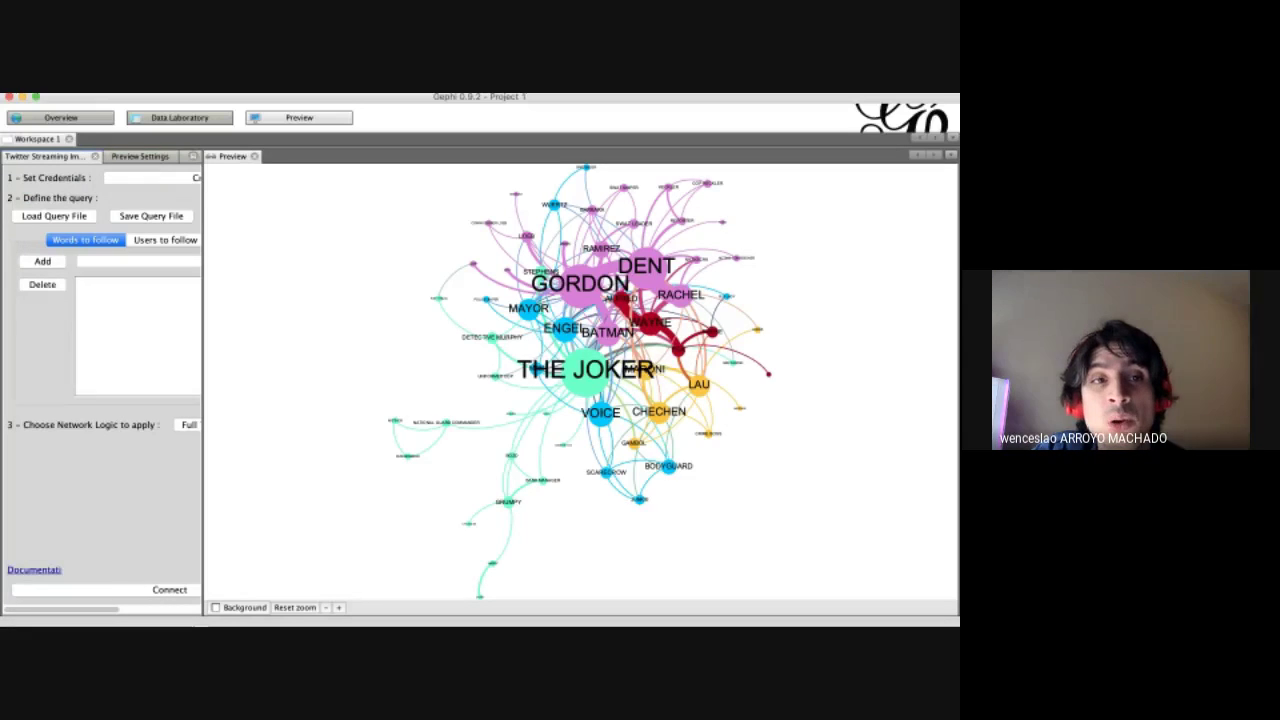
left_click(140, 156)
left_click(57, 219)
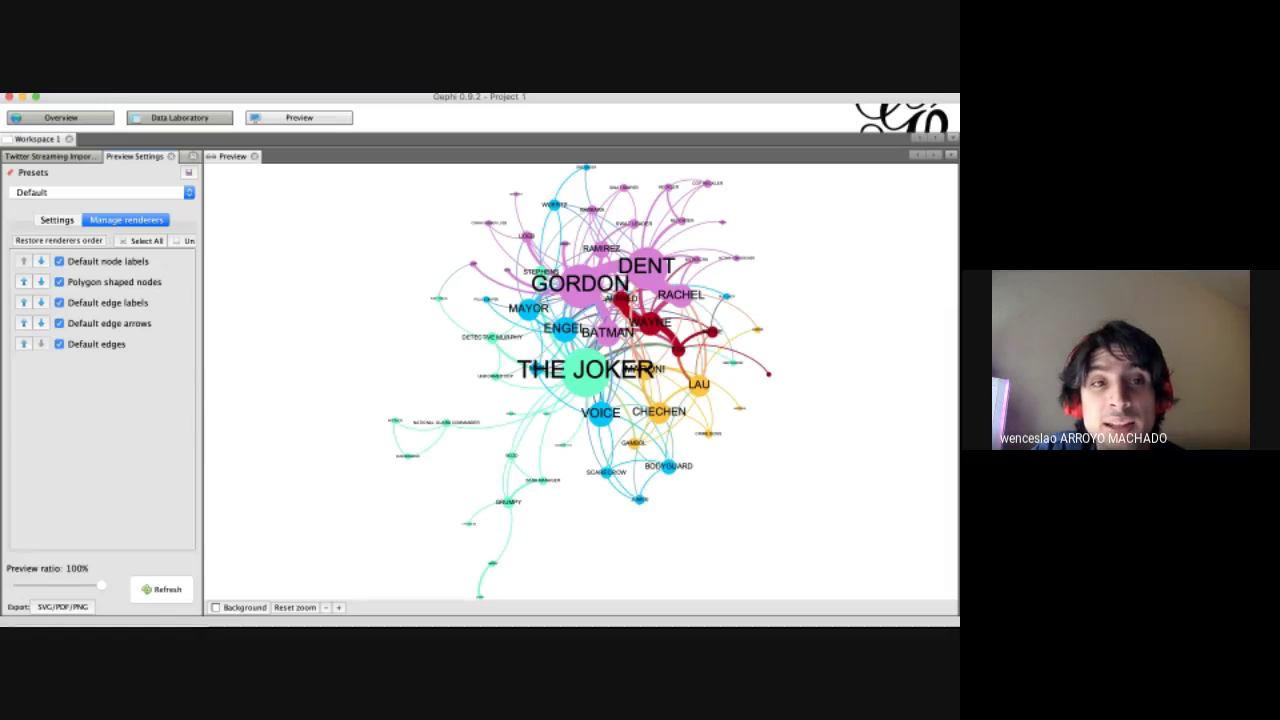
scroll(97, 390, "up", 5)
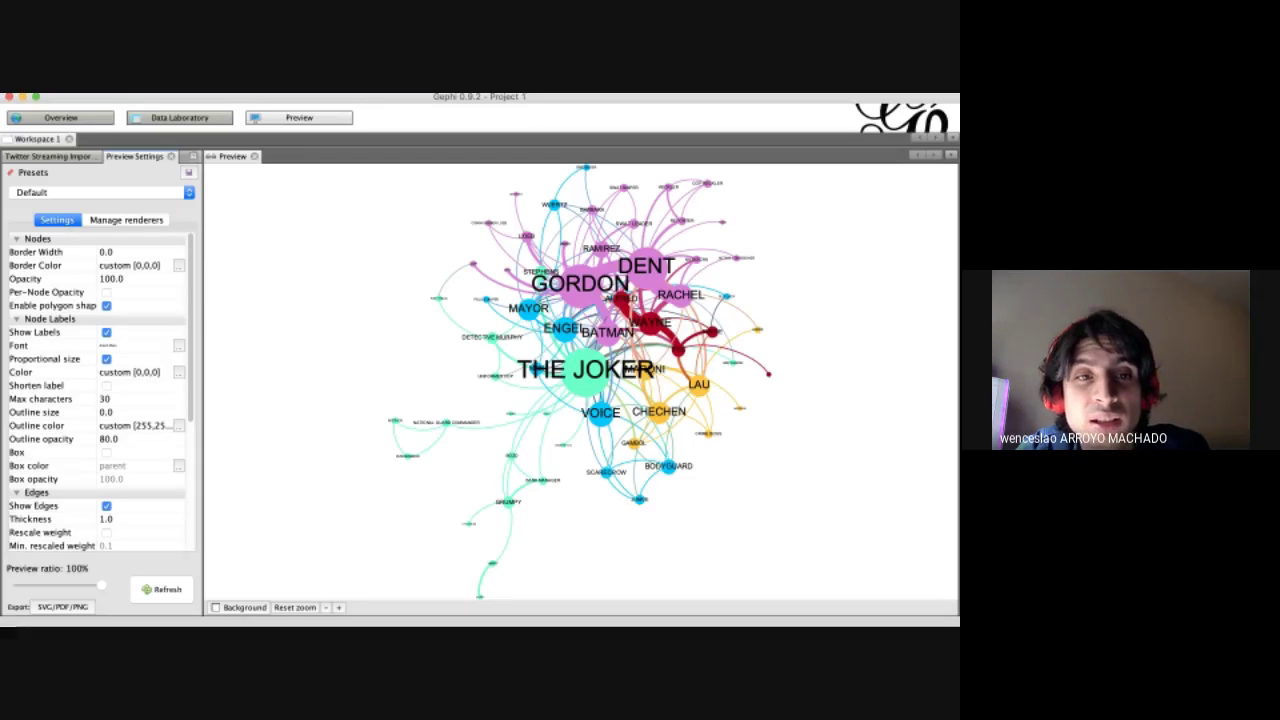
key("super+Tab")
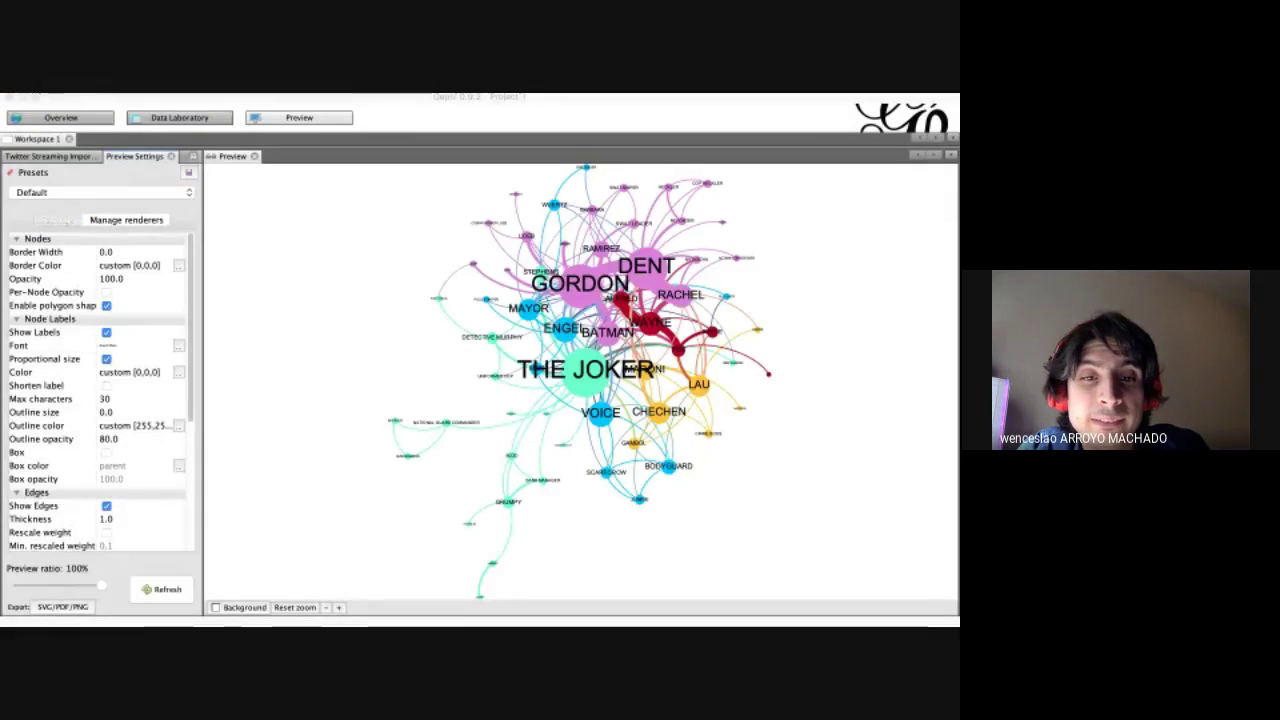
key("super+Tab")
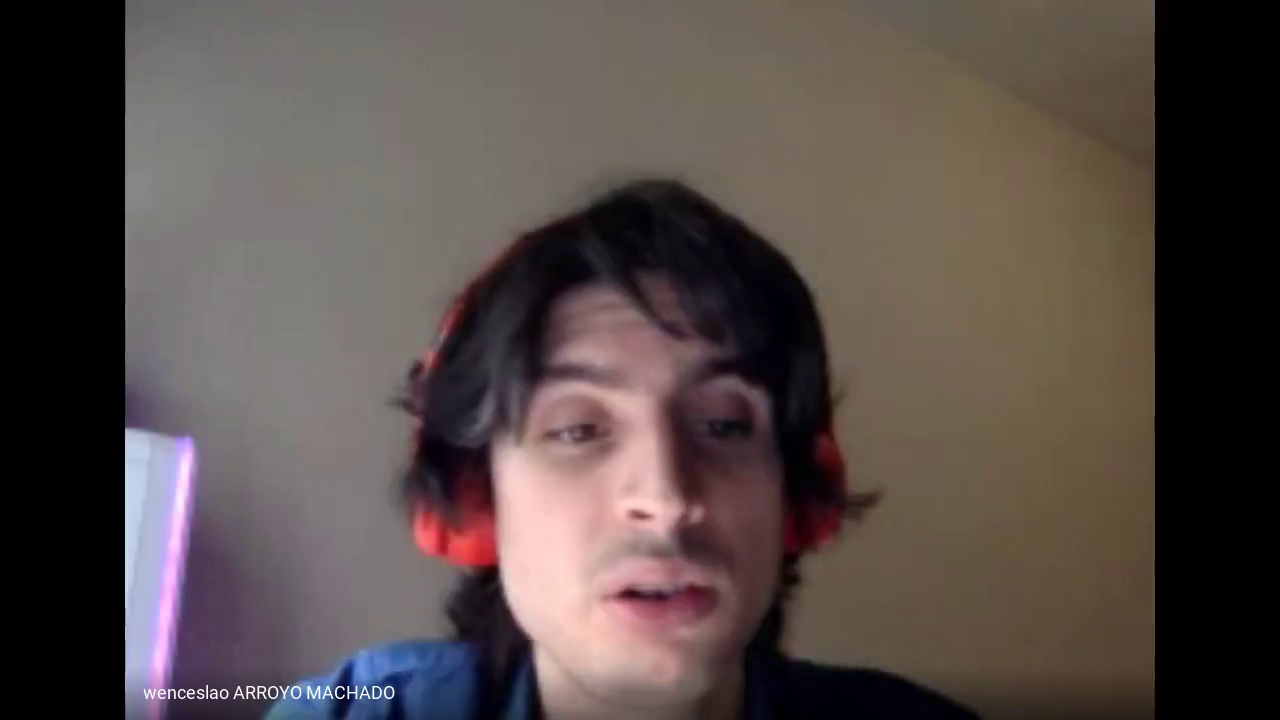
Set the edge thickness to 0.5 and the edge opacity to 75 in the preview settings, and refresh the preview.
scroll(97, 390, "down", 1)
left_click(140, 479)
type("0.5")
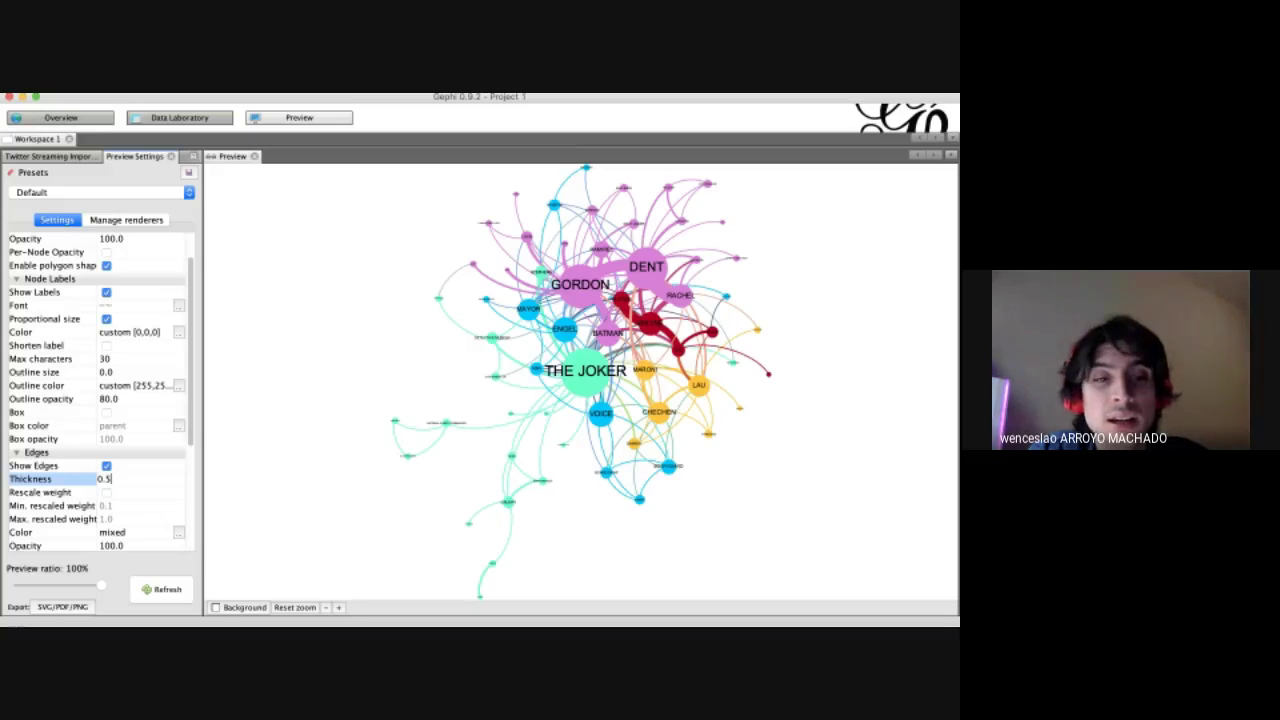
scroll(97, 390, "down", 1)
left_click(140, 492)
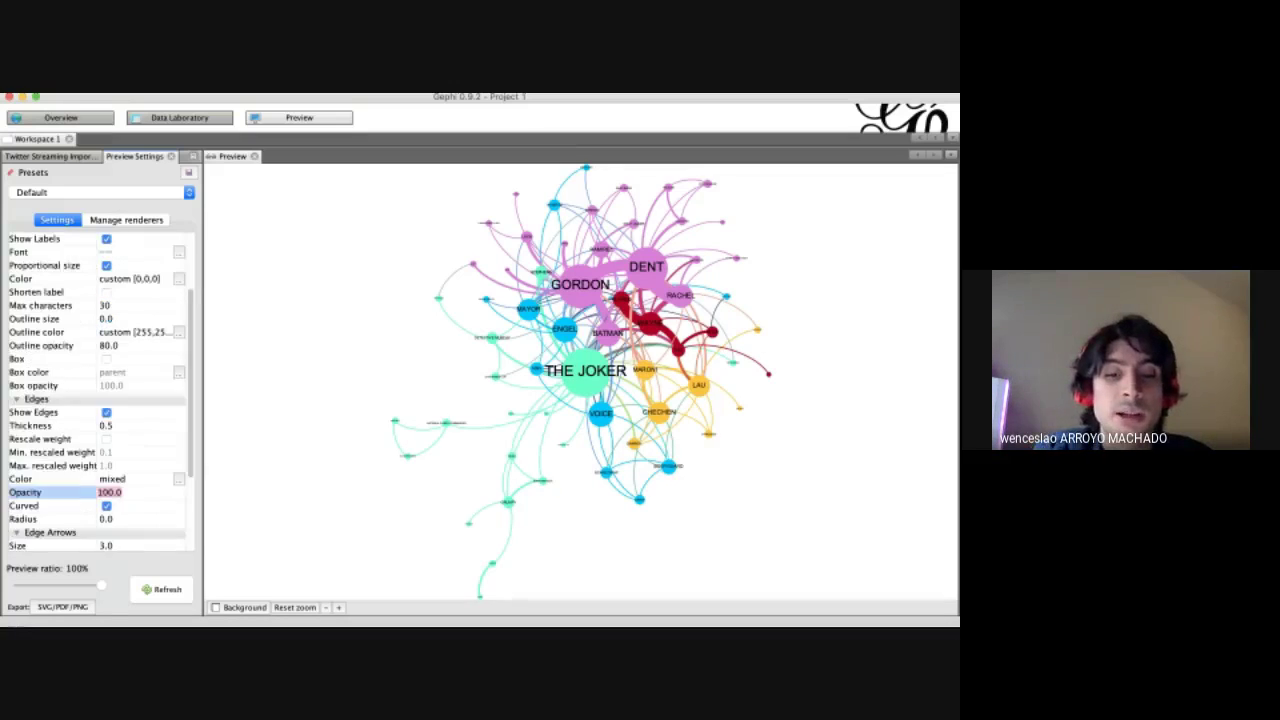
type("75")
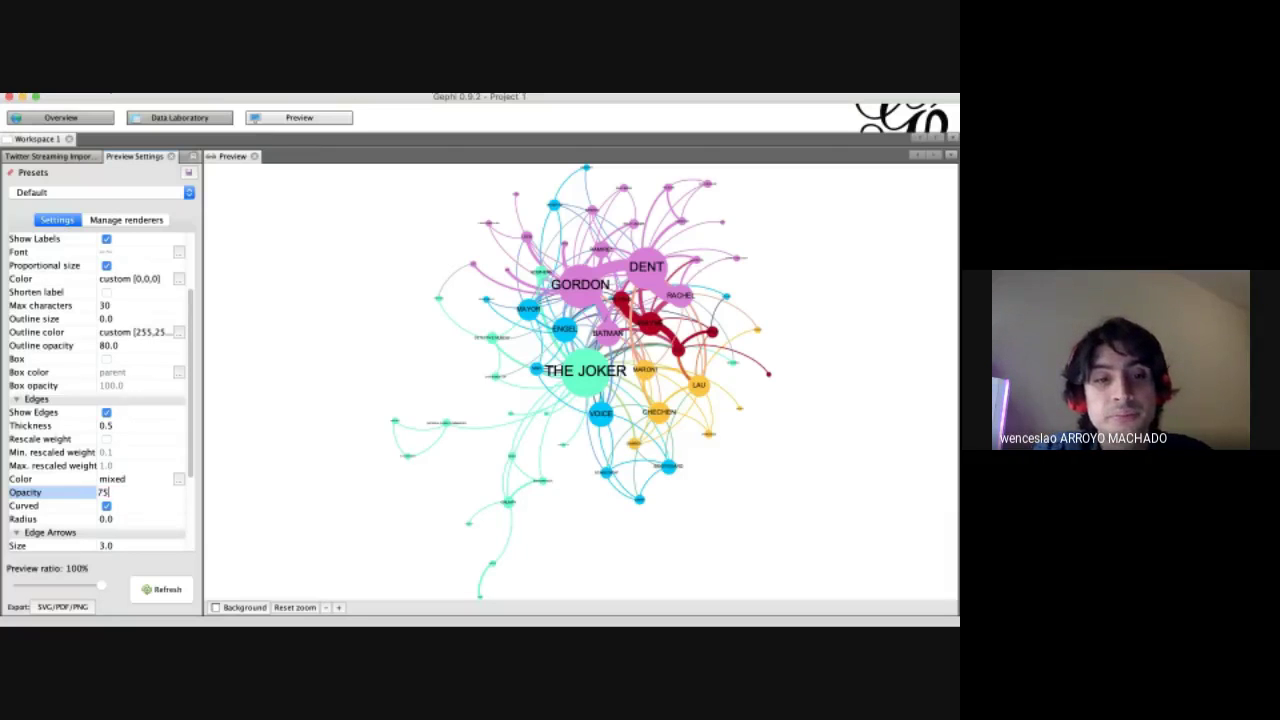
key("Return")
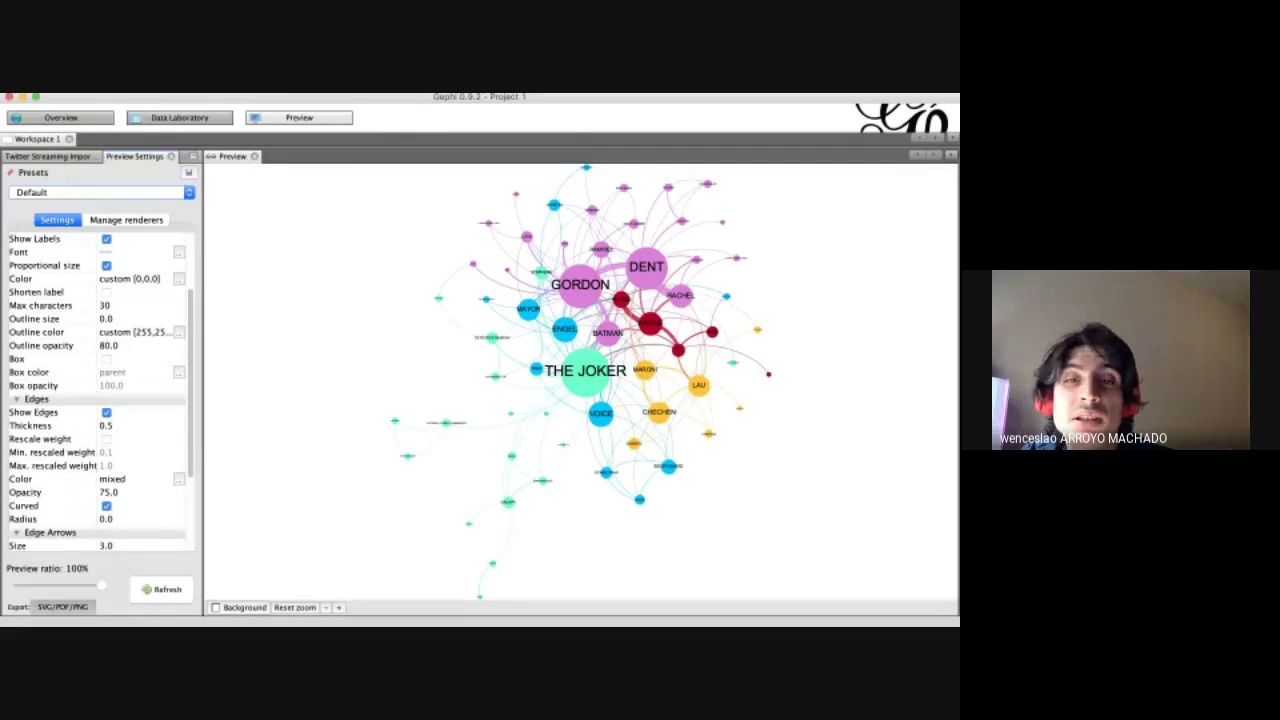
key("super+Tab")
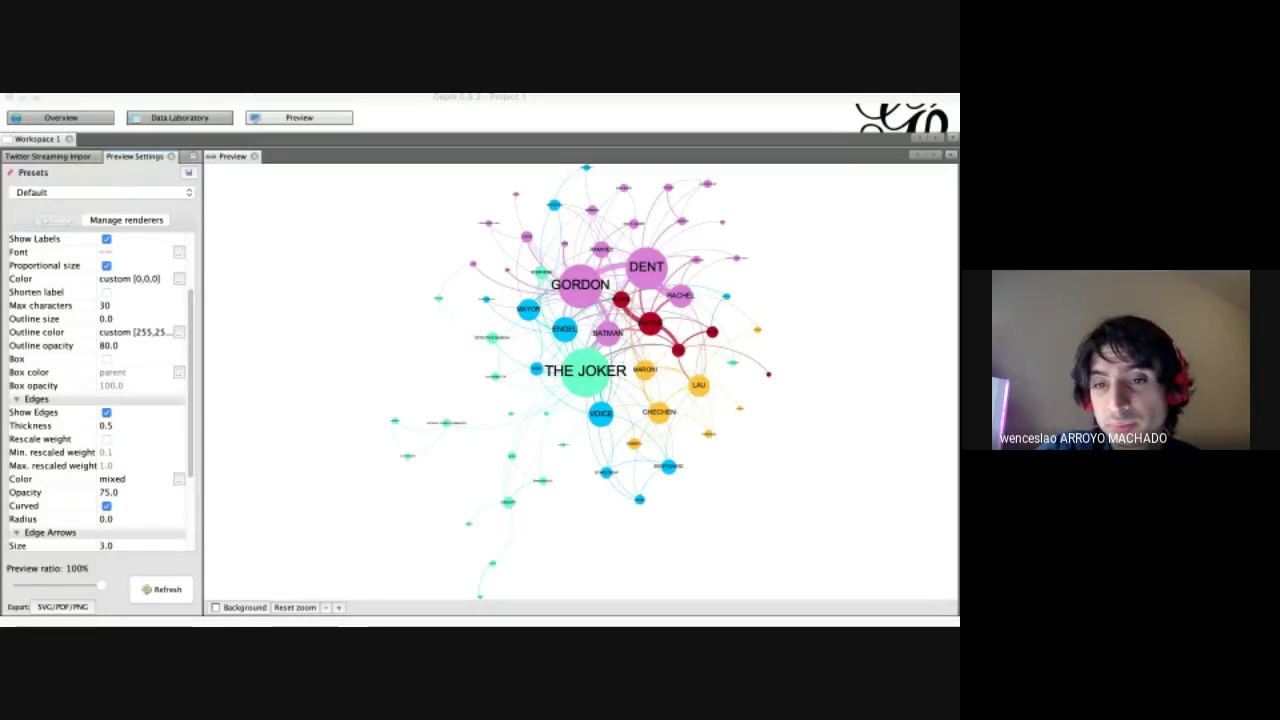
key("super+Tab")
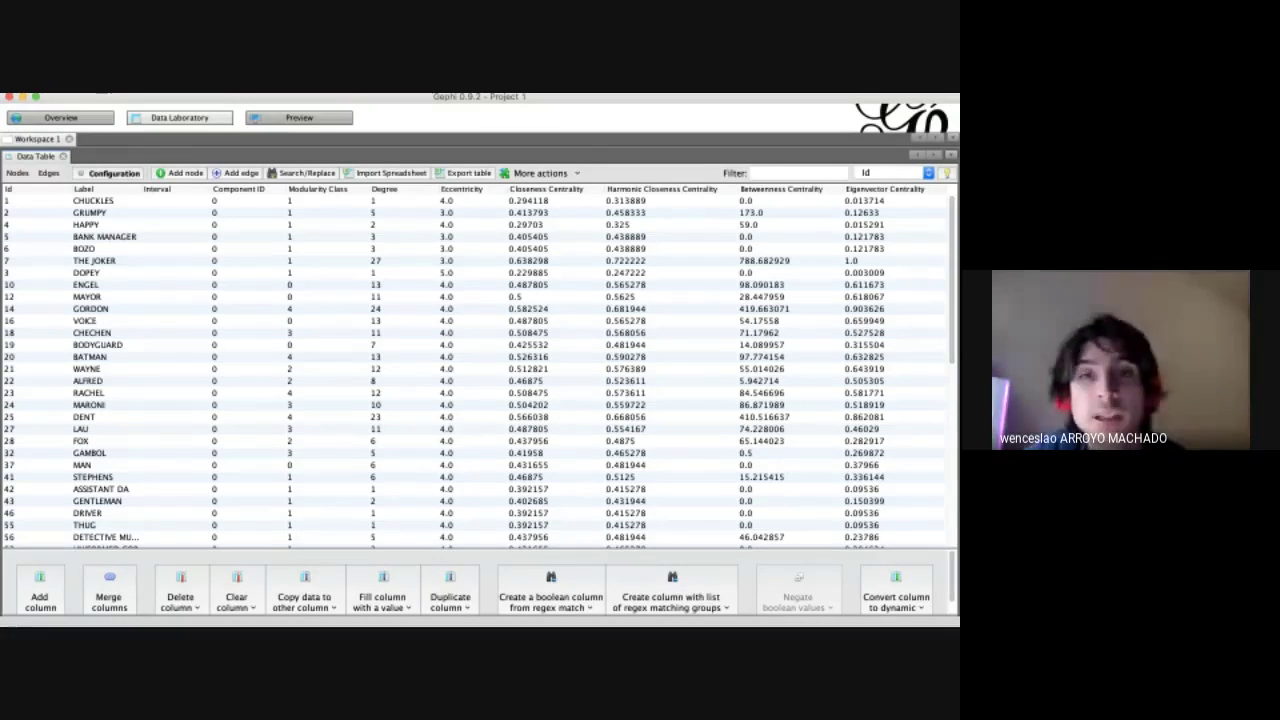
Check the edges table in the Data Laboratory, return to the nodes table and sort it by descending Degree.
left_click(48, 173)
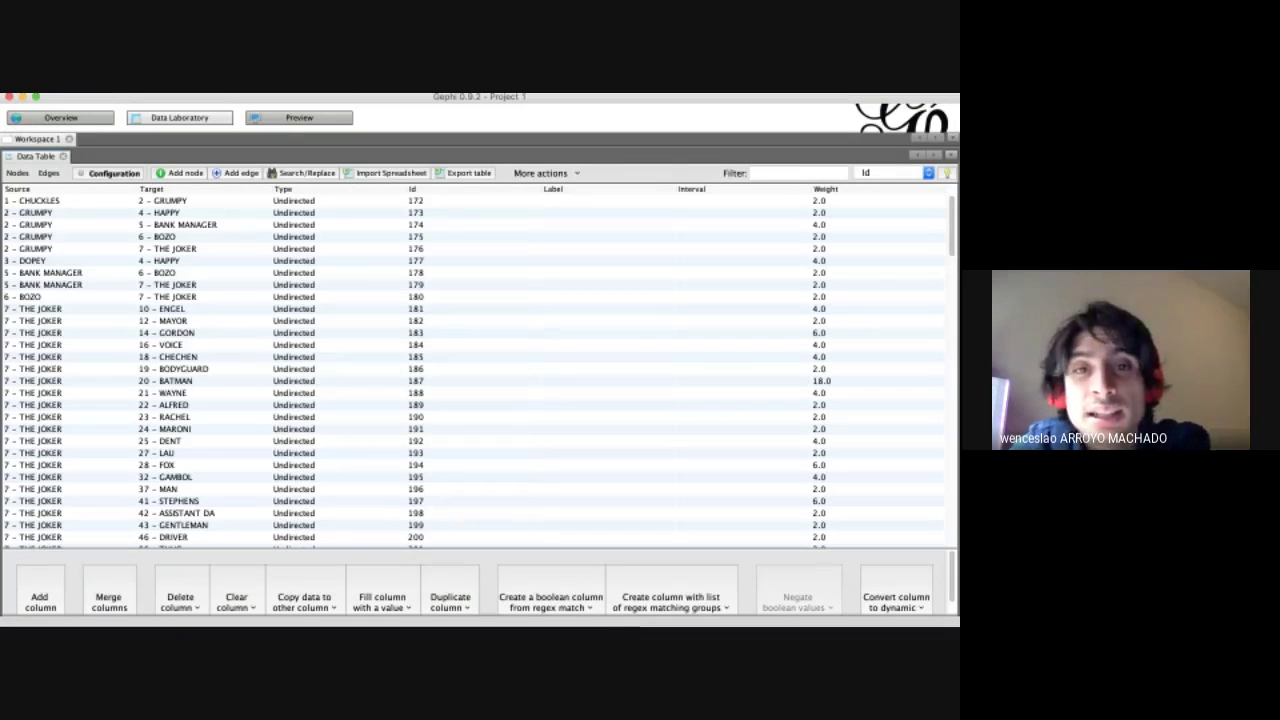
left_click(17, 173)
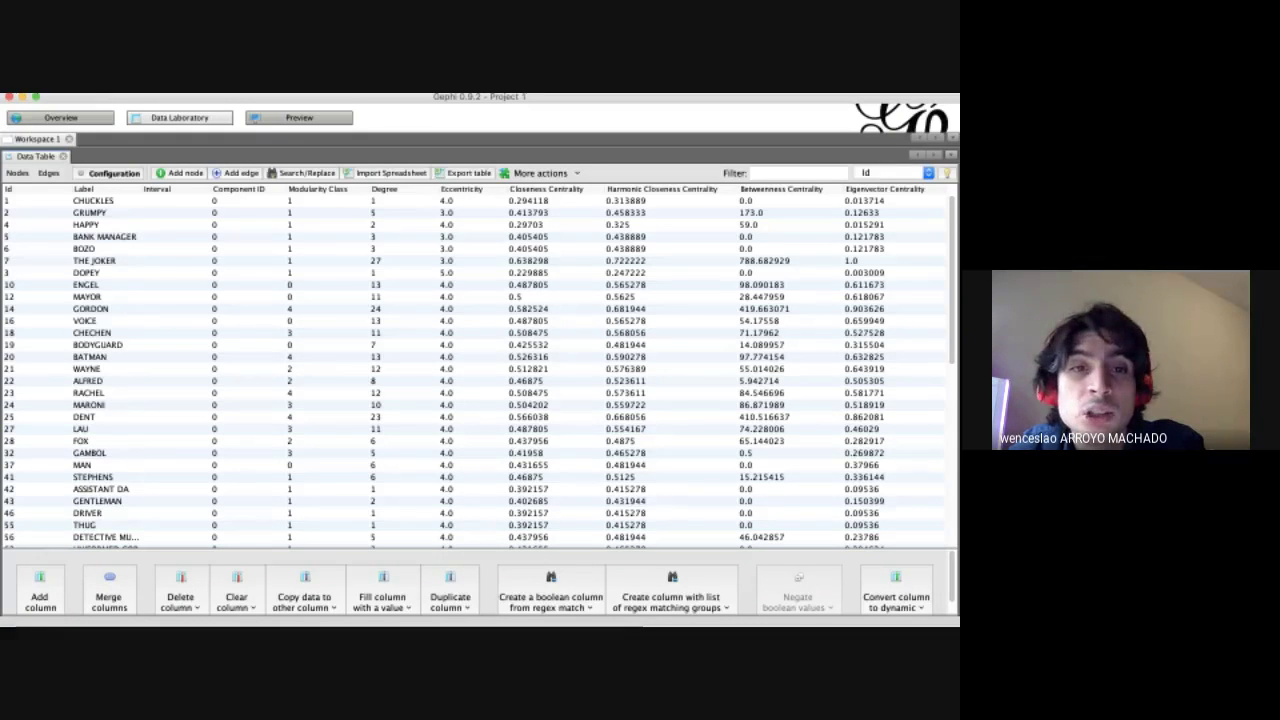
left_click(385, 189)
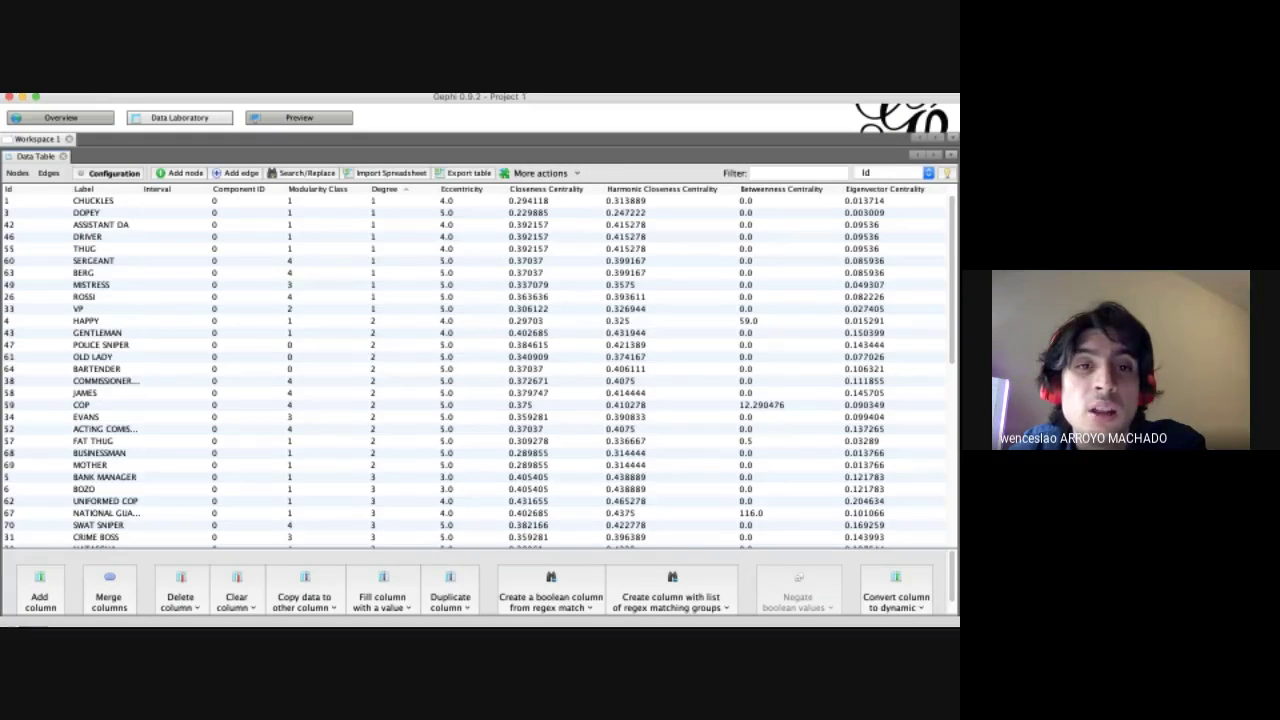
left_click(384, 189)
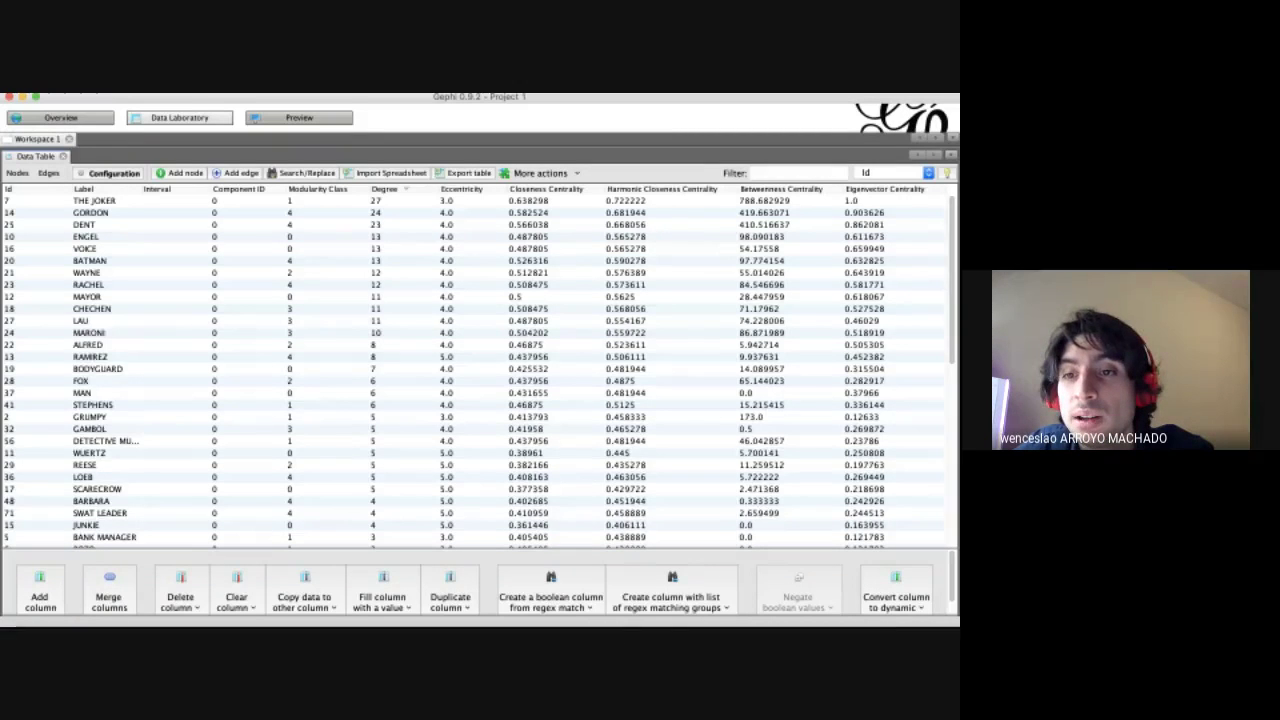
Sort the nodes table by descending Eigenvector Centrality to examine the top nodes, and go back to the Overview.
left_click(884, 189)
left_click(884, 189)
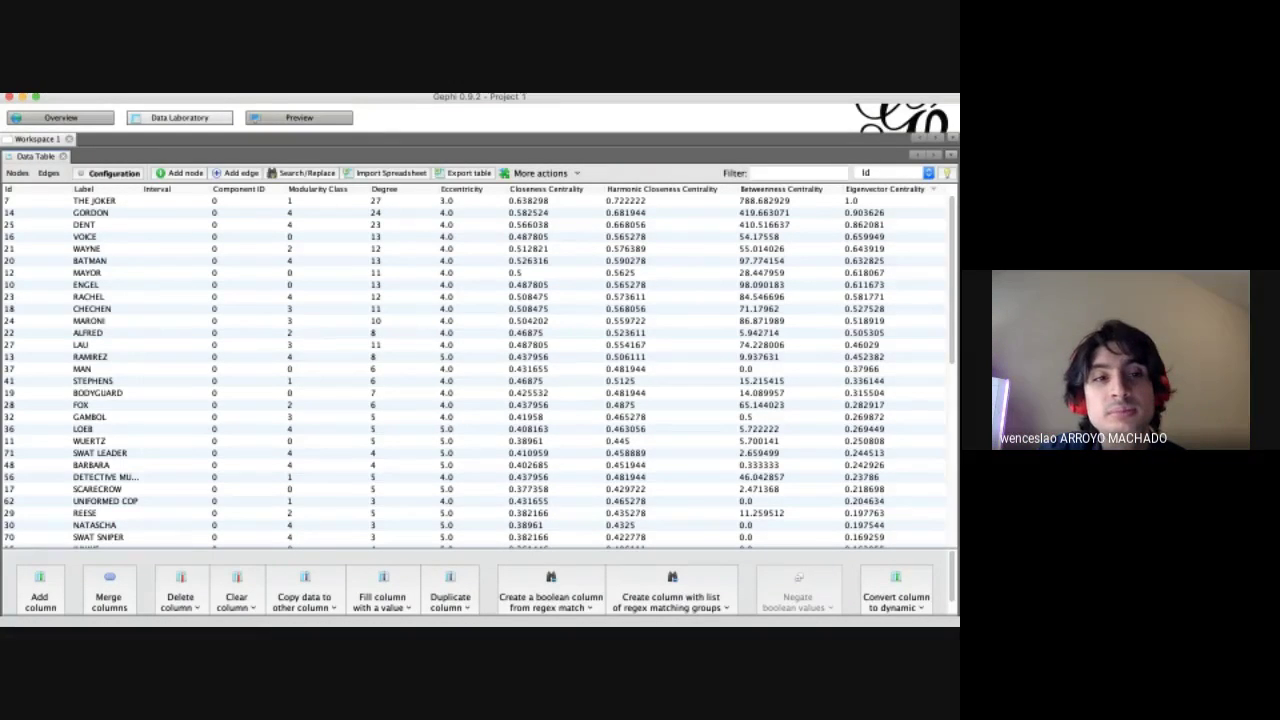
left_click(60, 117)
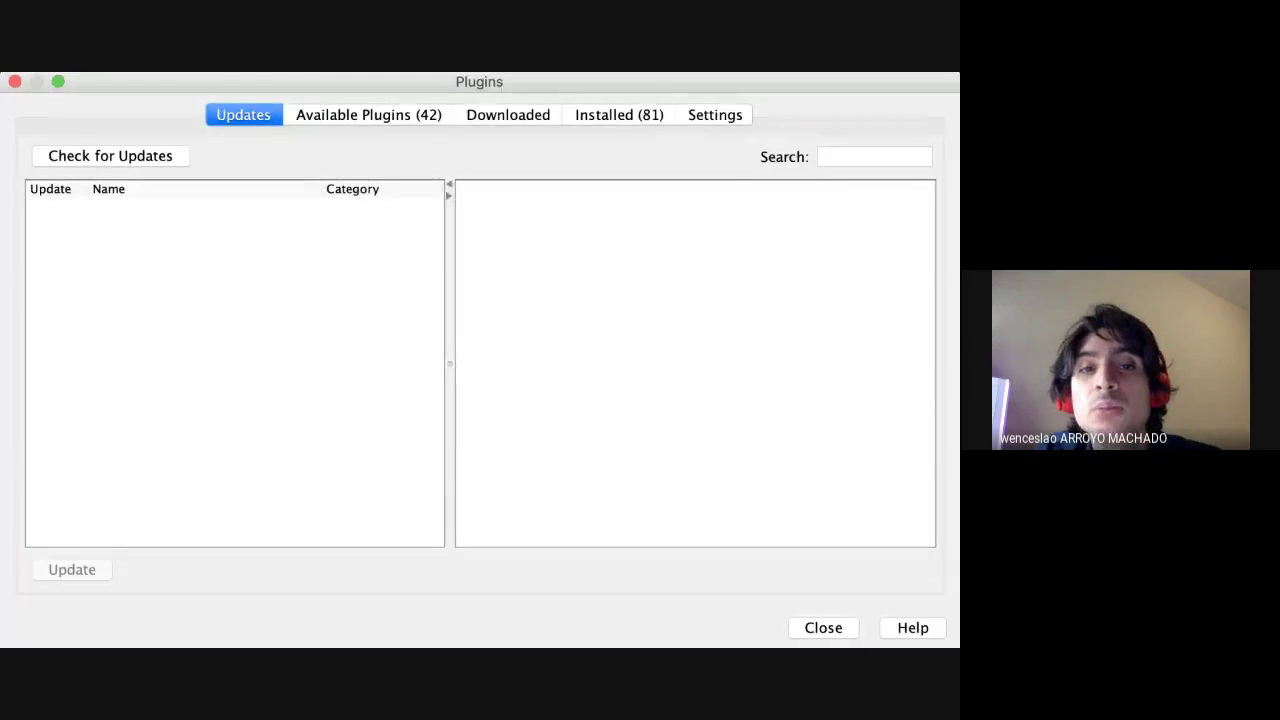
Look through the available, downloaded and installed plugins and read the description of the installed Leiden Algorithm plugin.
left_click(368, 114)
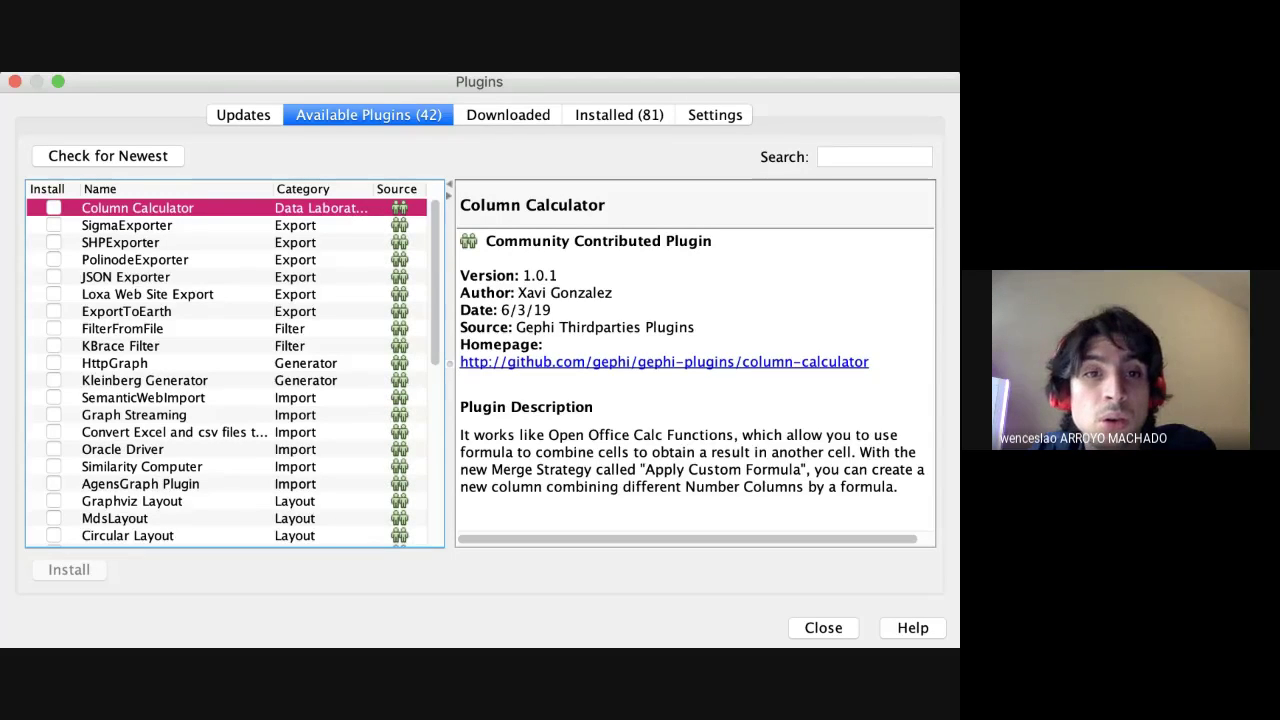
left_click(508, 114)
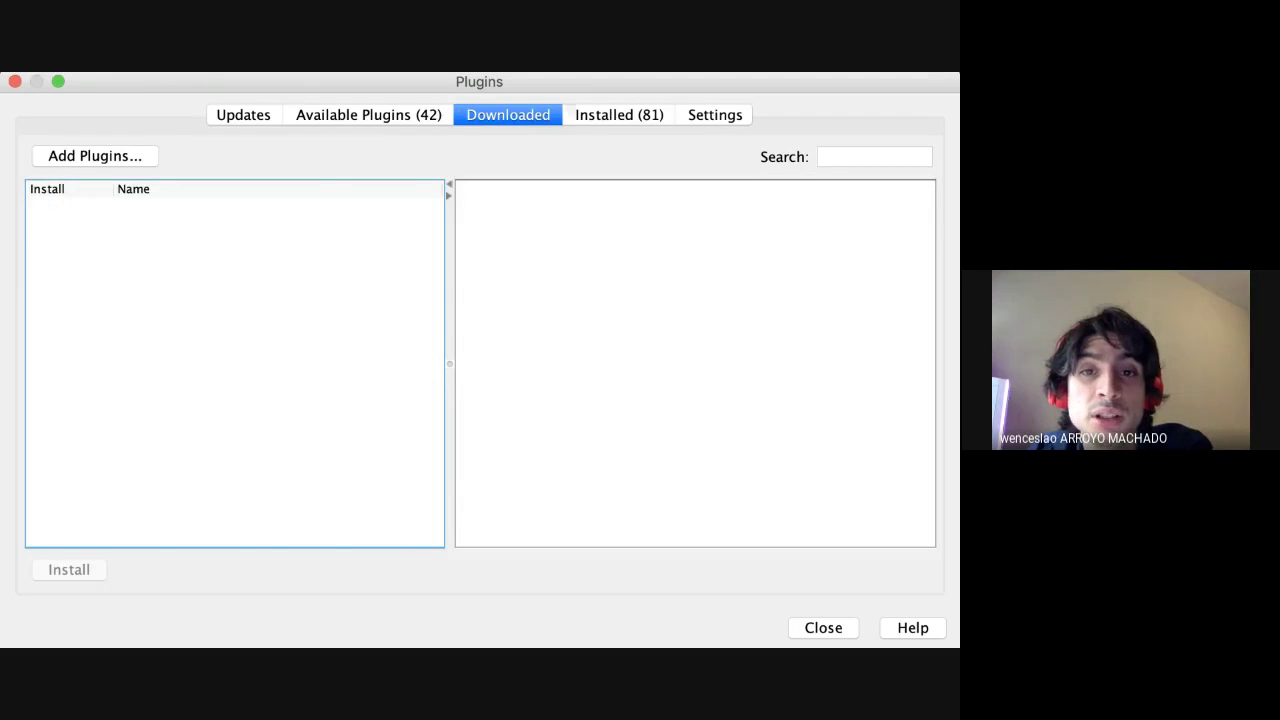
left_click(618, 114)
left_click(125, 222)
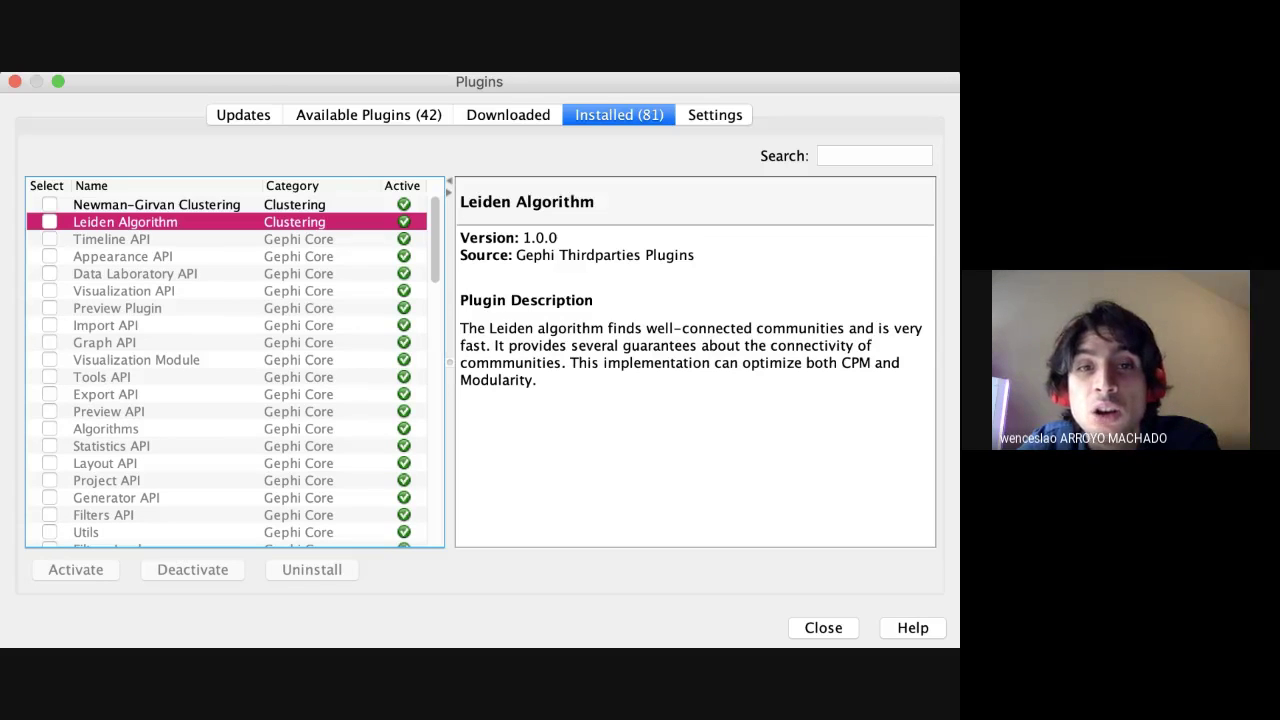
Search the available plugins for "leiden" and clear the search text.
left_click(368, 114)
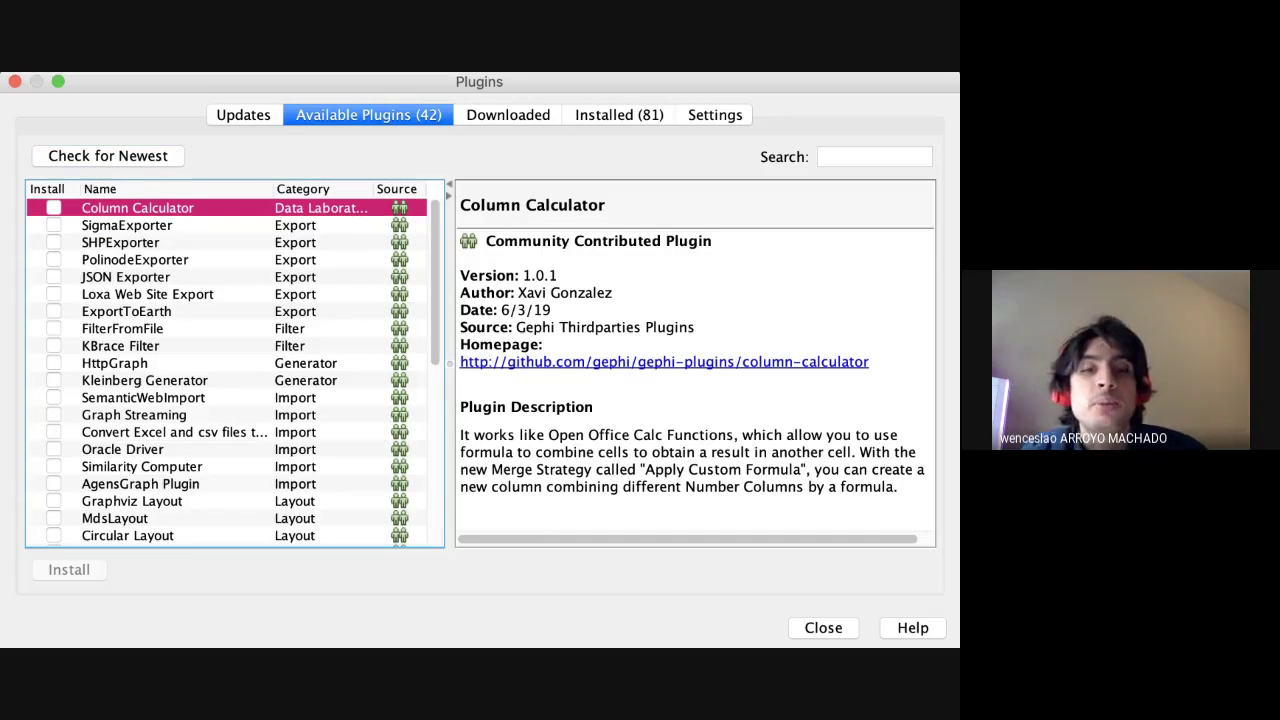
left_click(873, 156)
type("leiden")
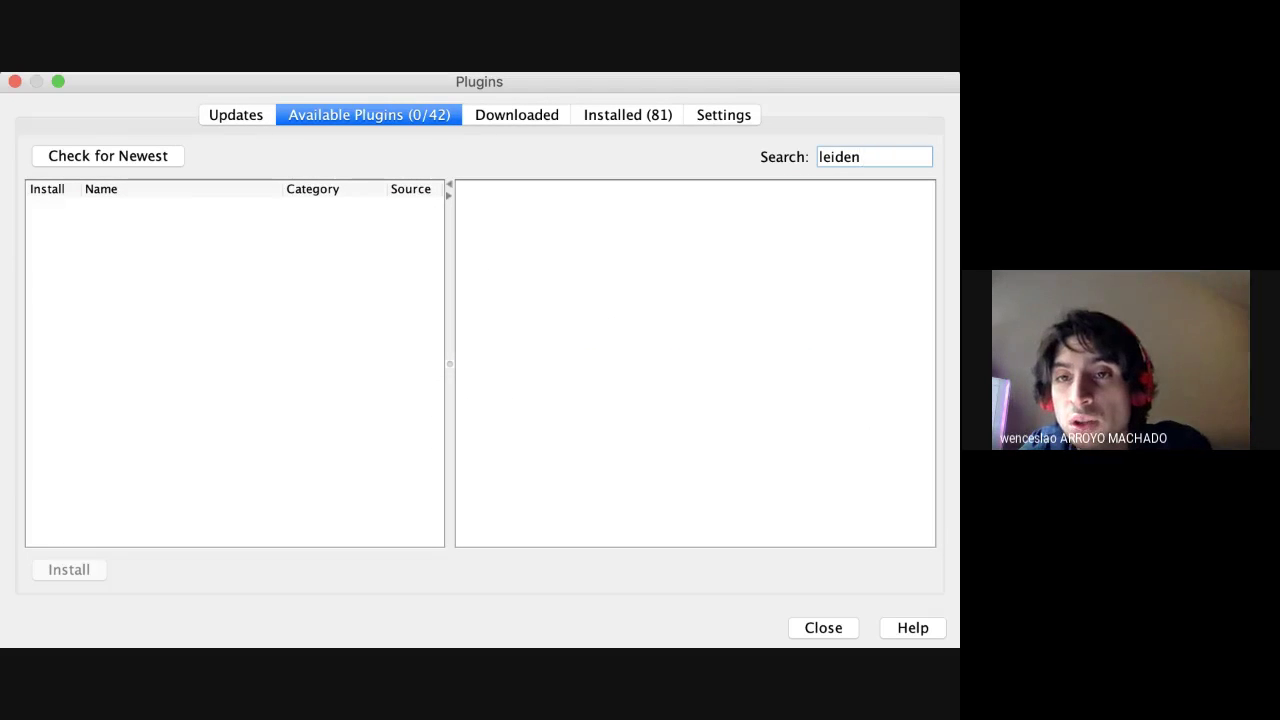
key("BackSpace")
key("BackSpace")
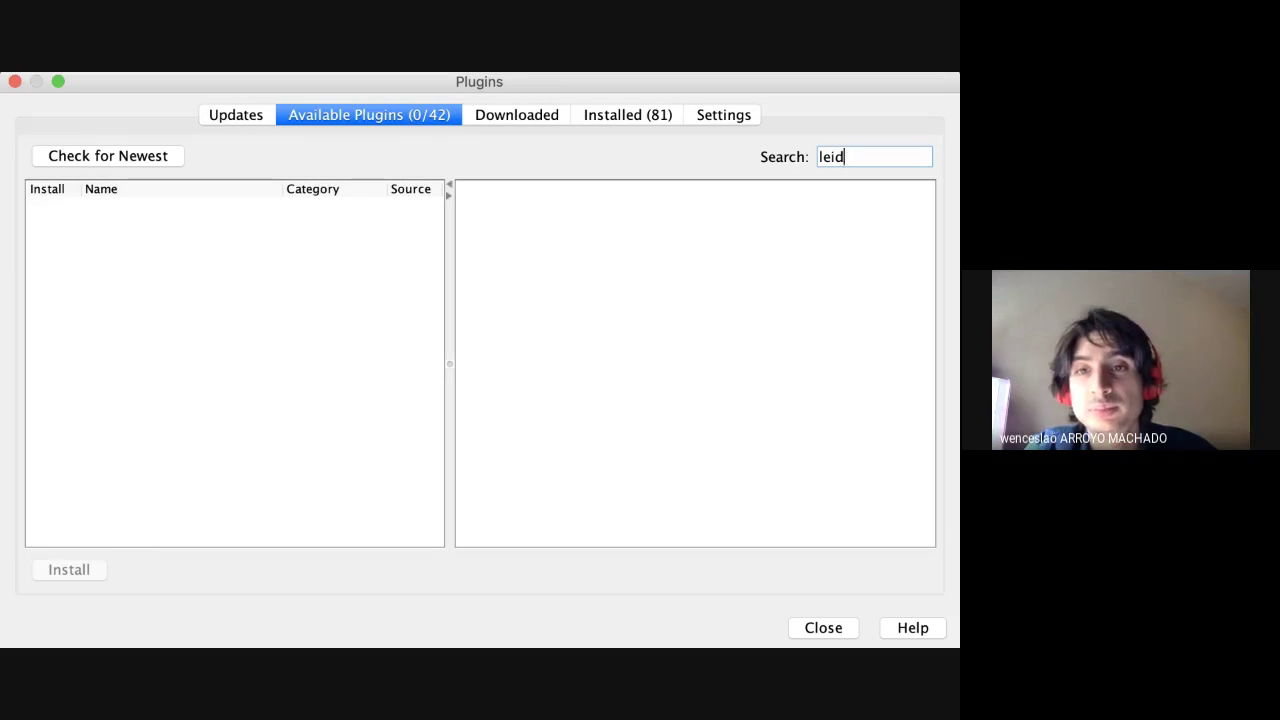
key("BackSpace")
key("BackSpace")
key("BackSpace")
key("BackSpace")
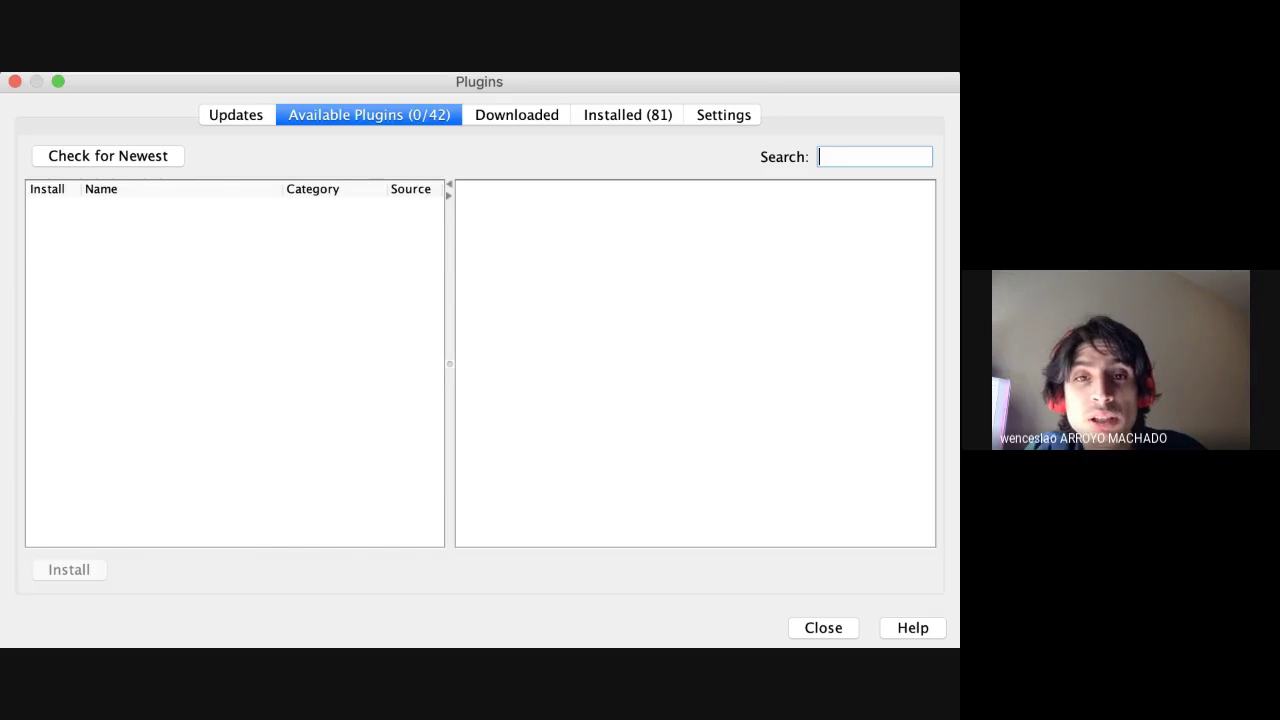
Search the available plugins for "twit" and start a similar search among the downloaded plugins.
type("t")
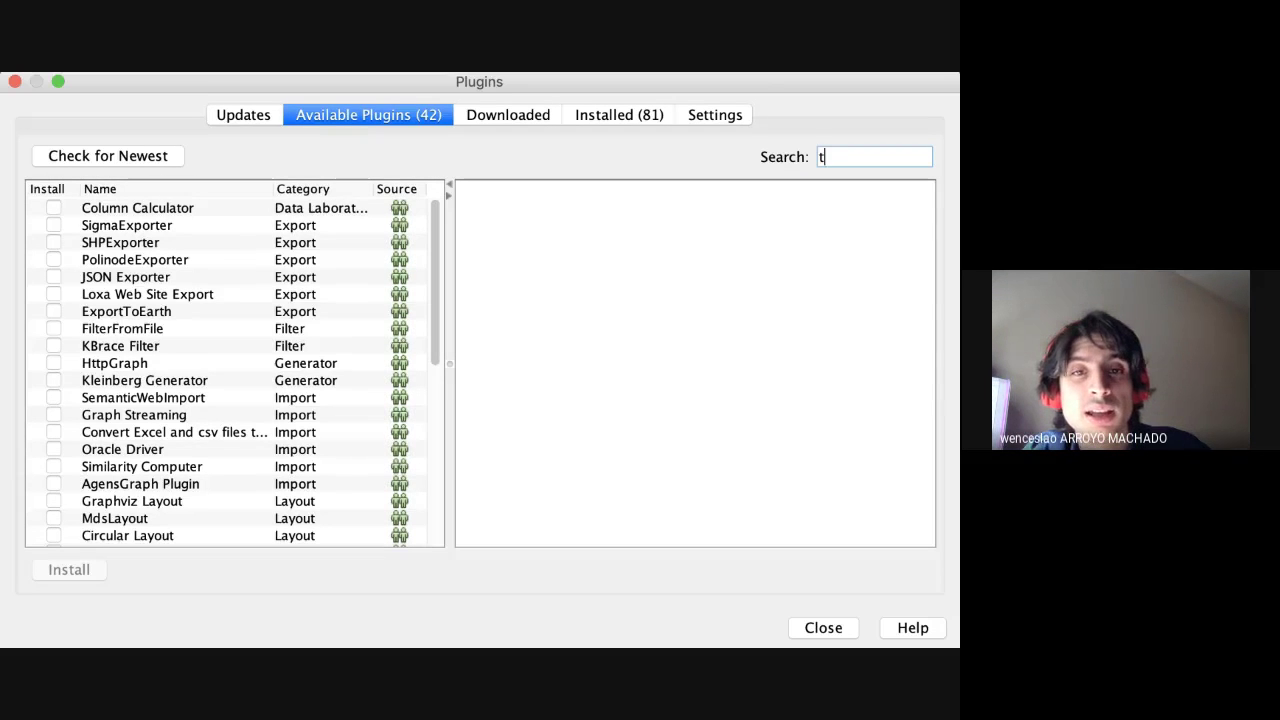
type("wi")
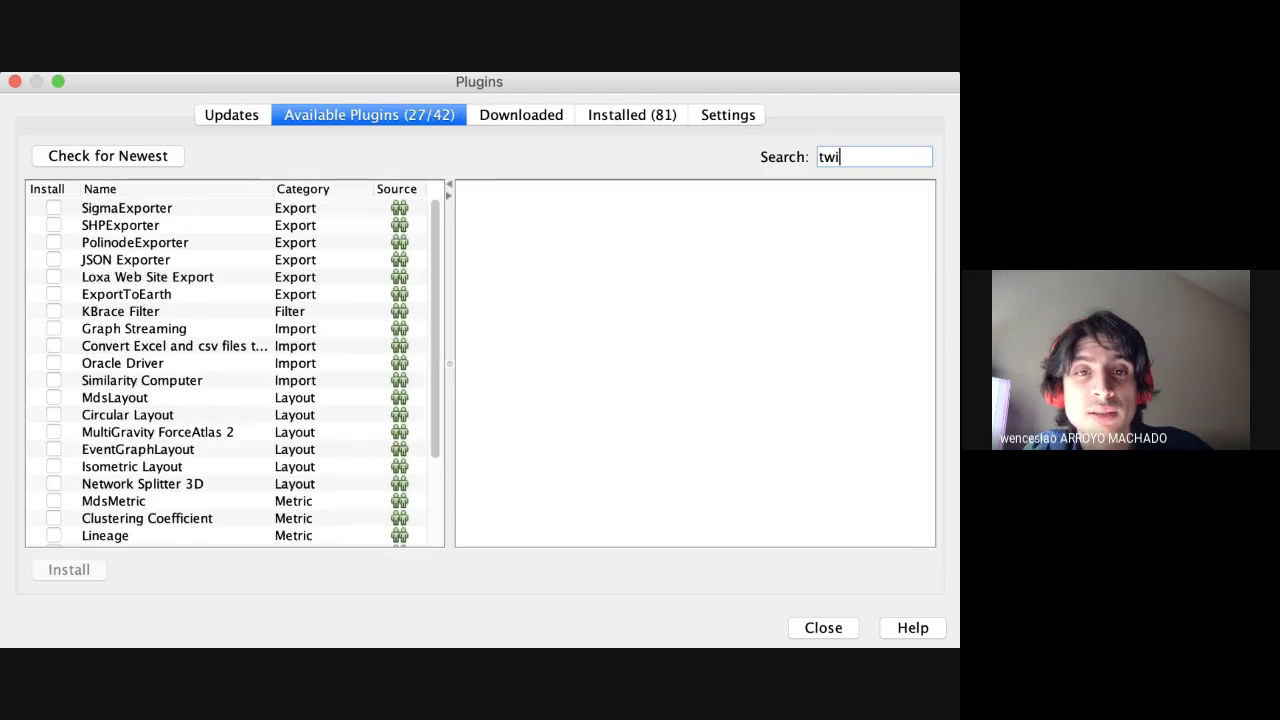
type("t")
left_click(517, 114)
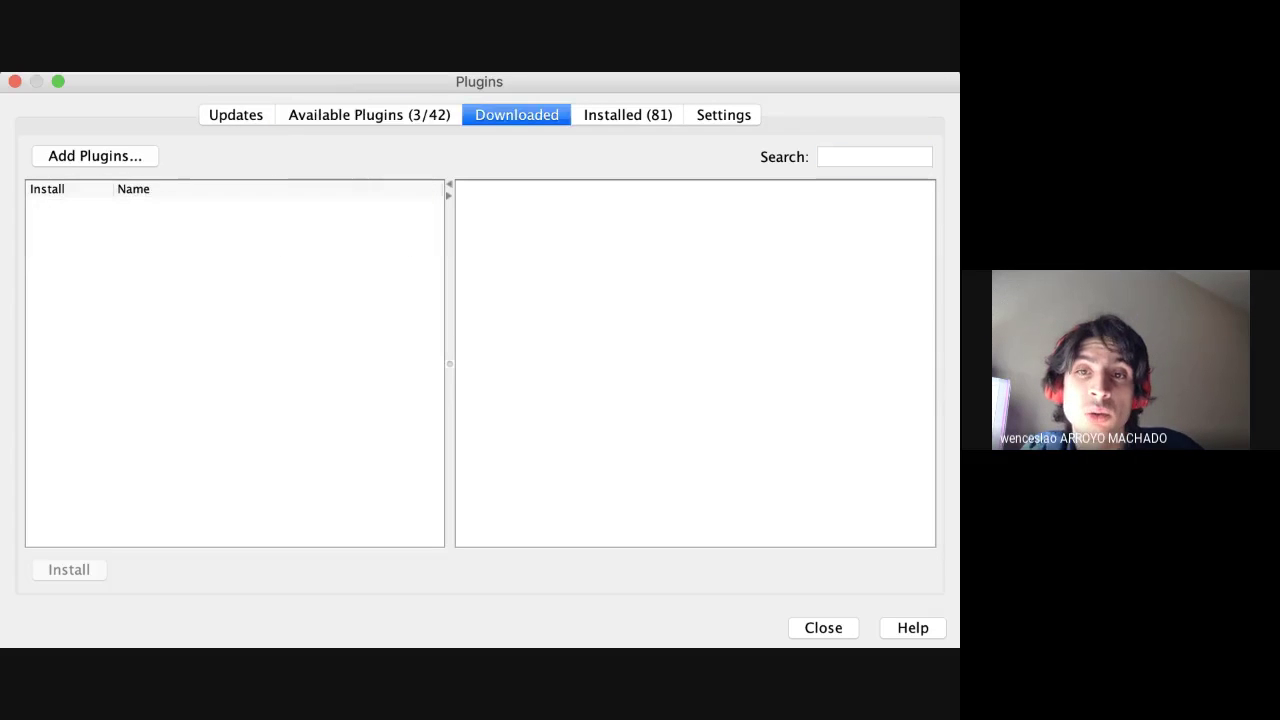
left_click(874, 156)
type("t")
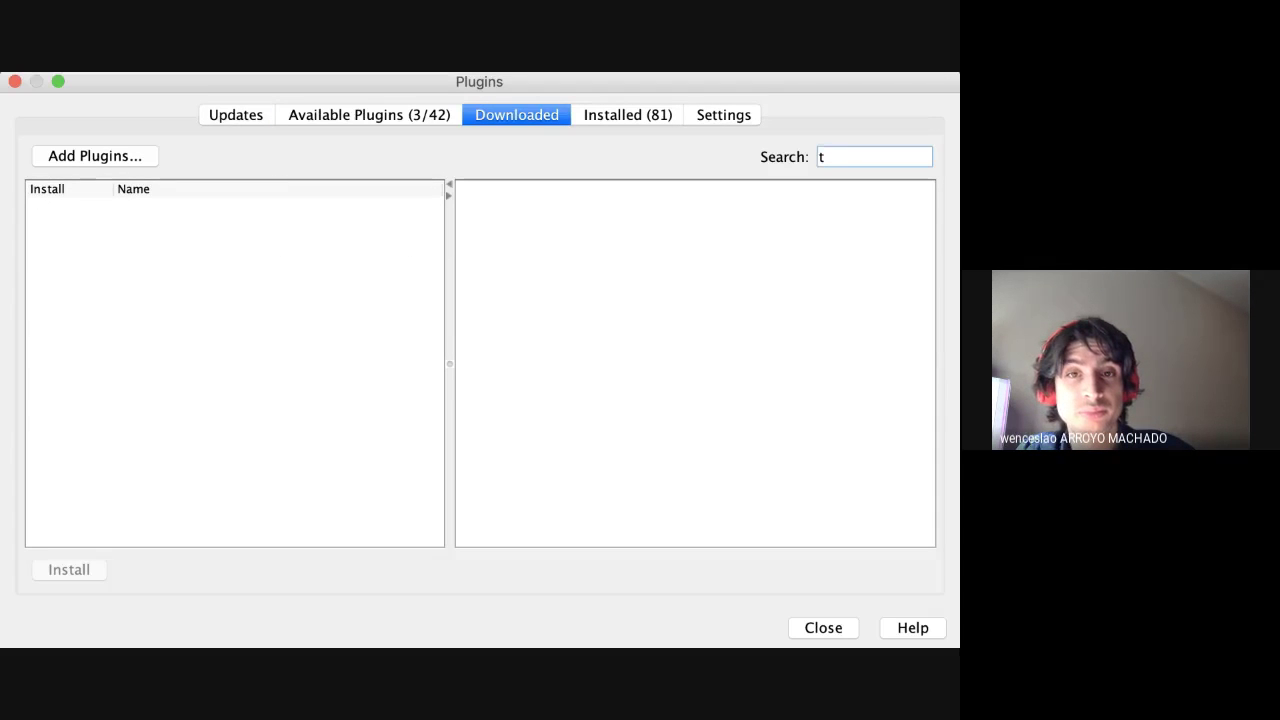
Search the installed plugins for "twitt", compare with the available list and return to the TwitterStreamingImporter description.
left_click(627, 114)
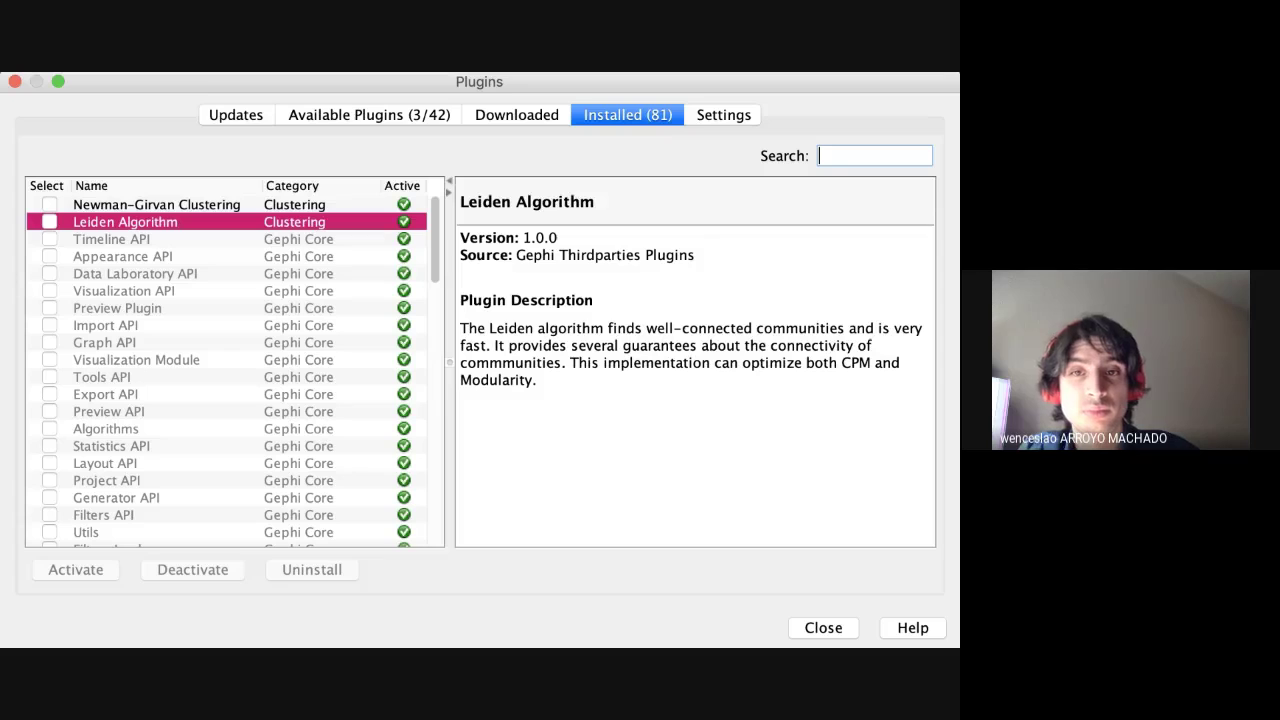
type("twitt")
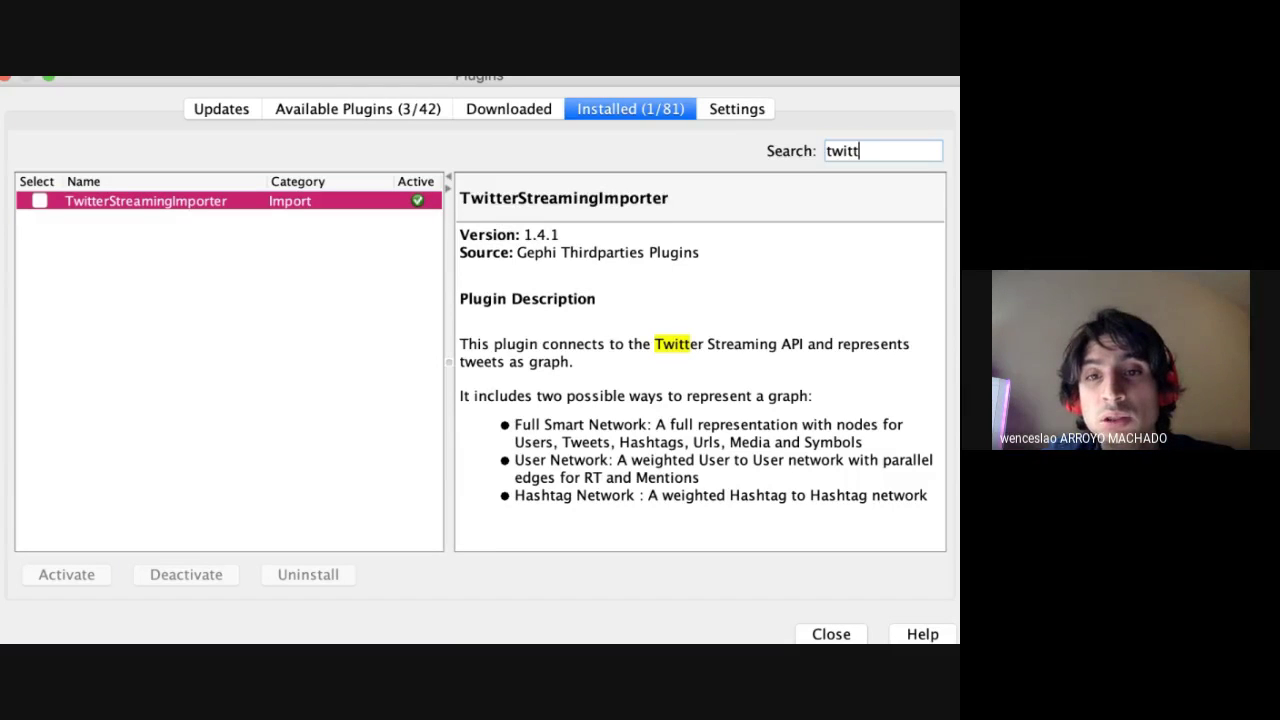
left_click(357, 109)
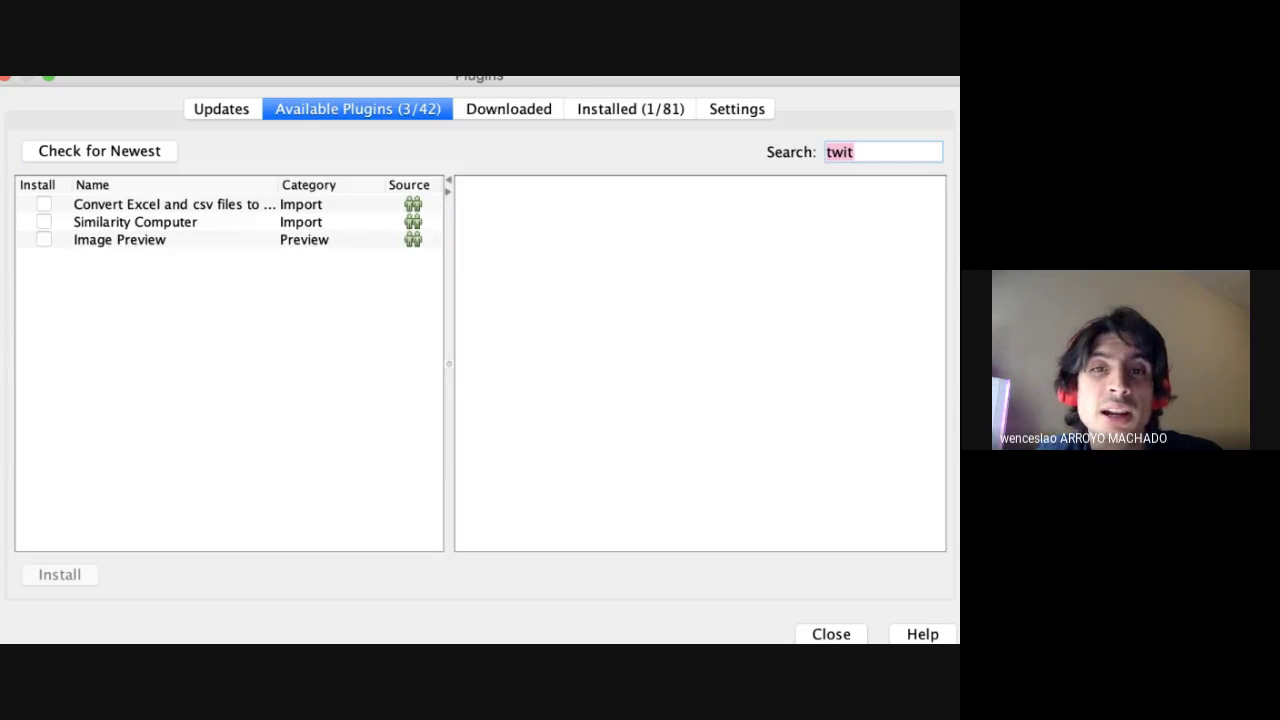
left_click(630, 109)
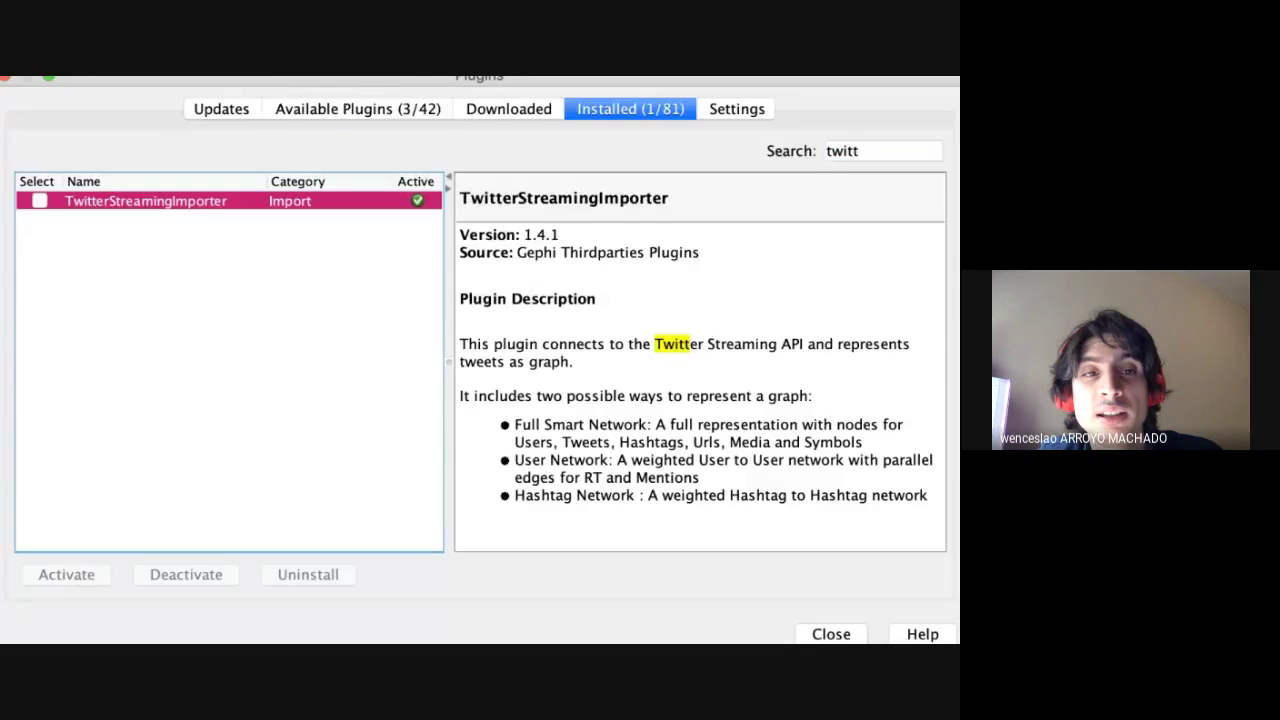
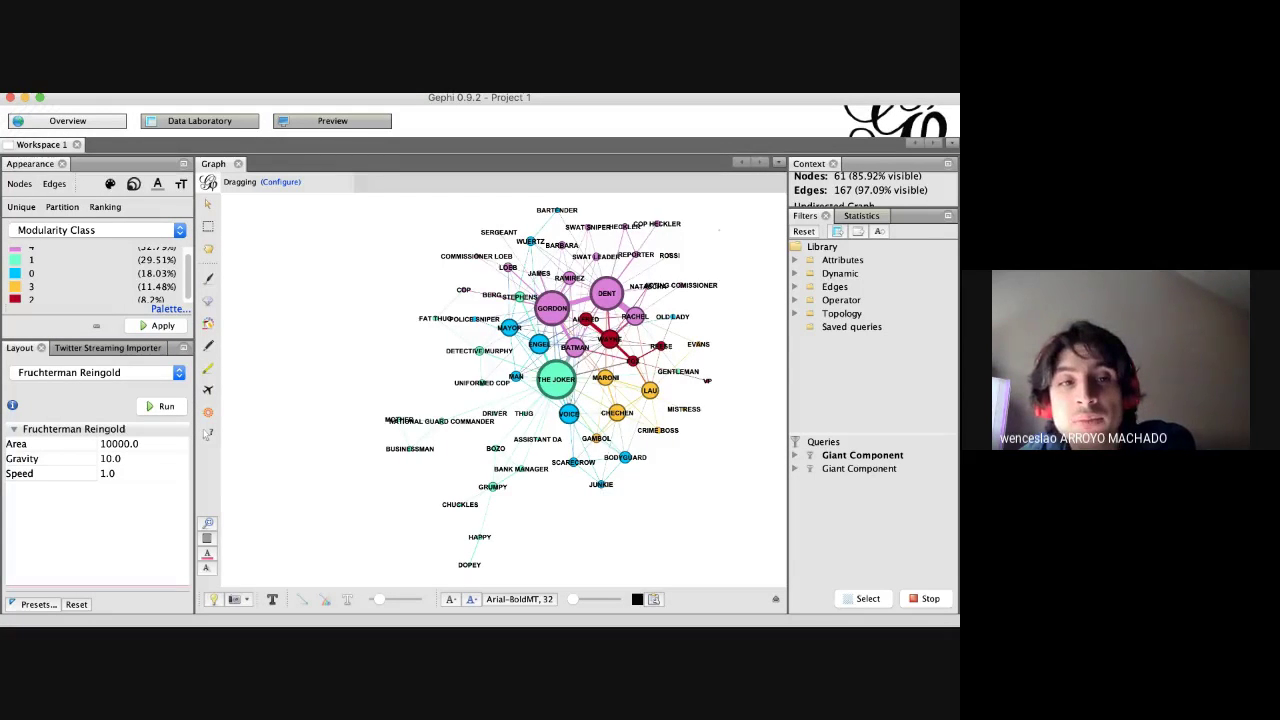
Show the Twitter Streaming Importer in the Overview and widen its pane so that all its query settings fit.
left_click(107, 347)
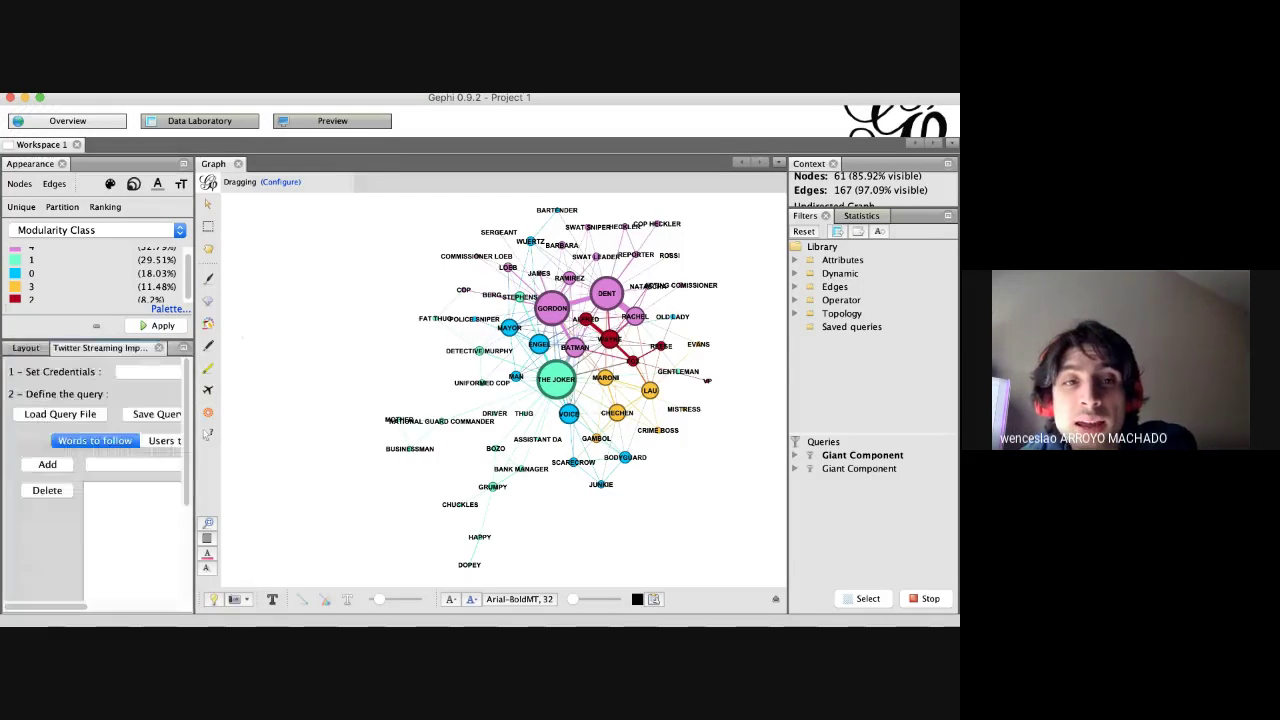
left_click_drag(192, 366, 386, 366)
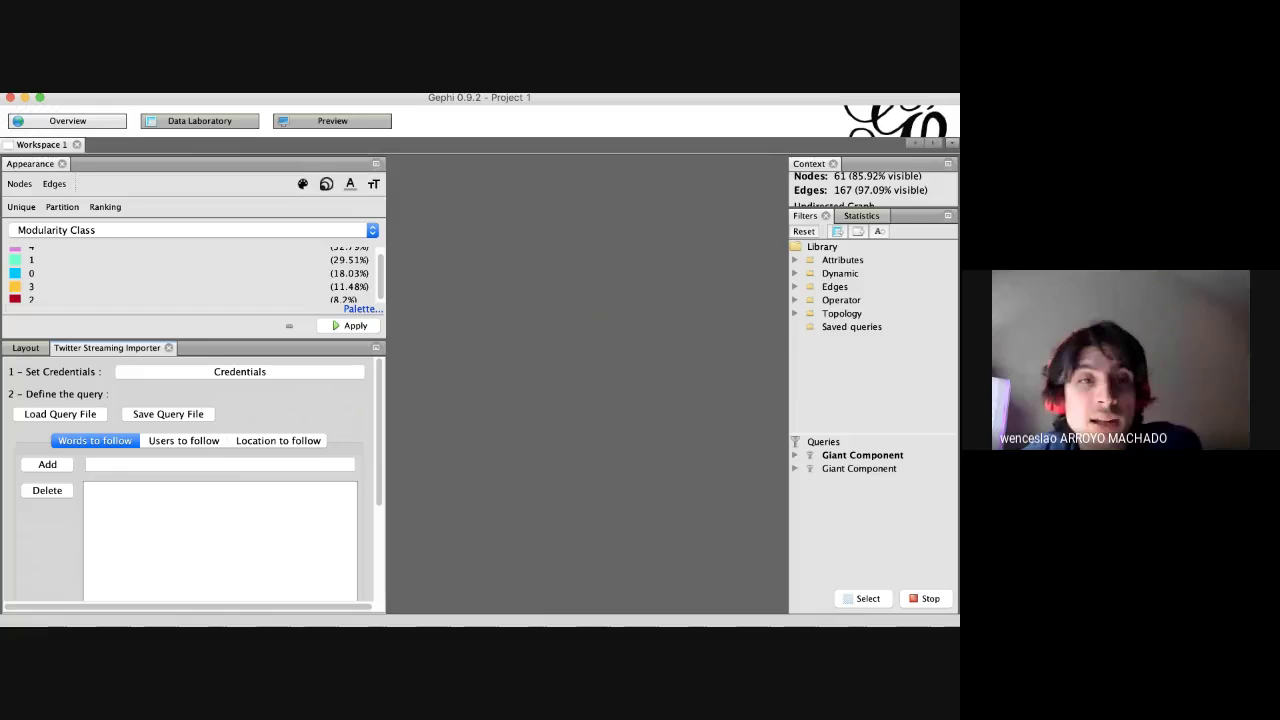
left_click_drag(386, 366, 452, 366)
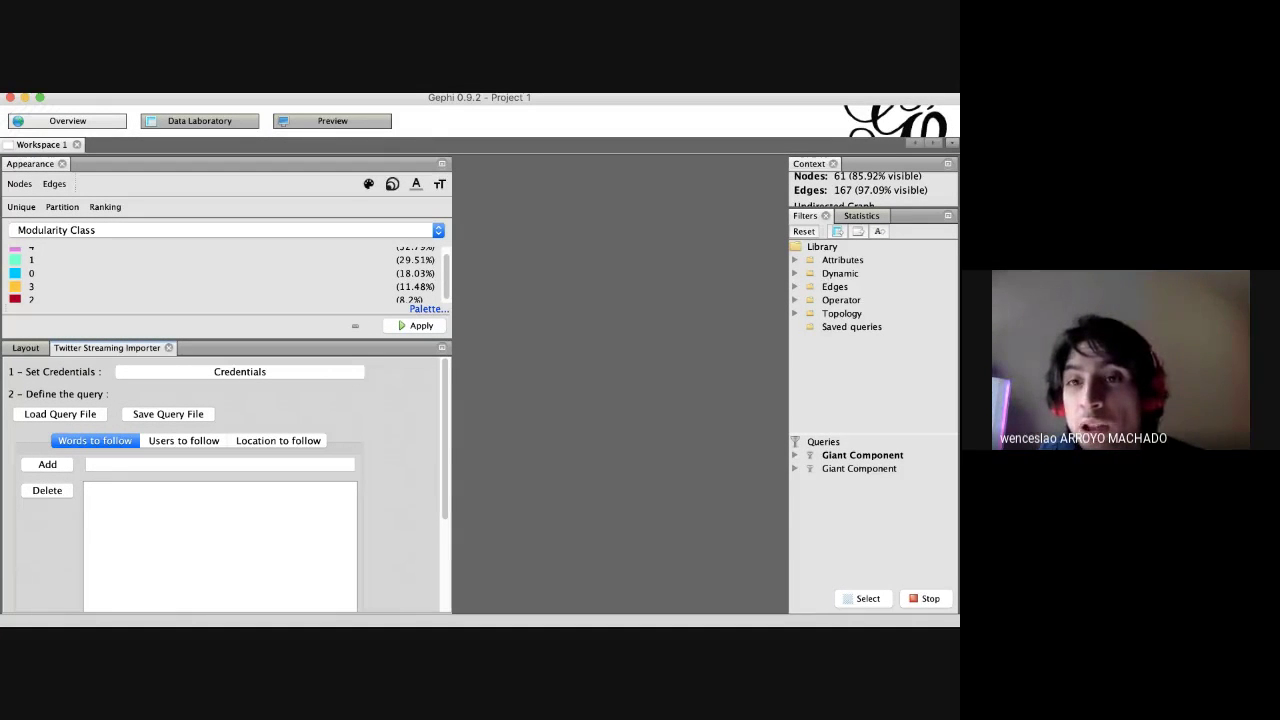
key("super+Tab")
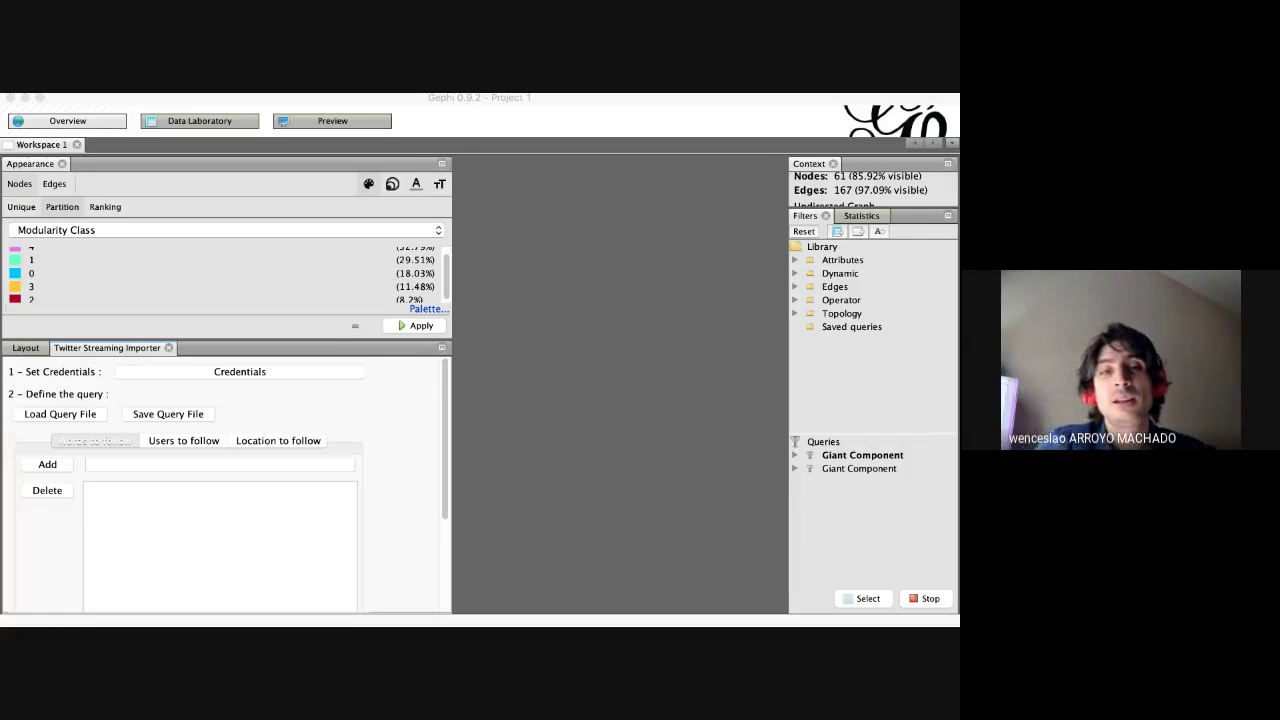
key("super+Tab")
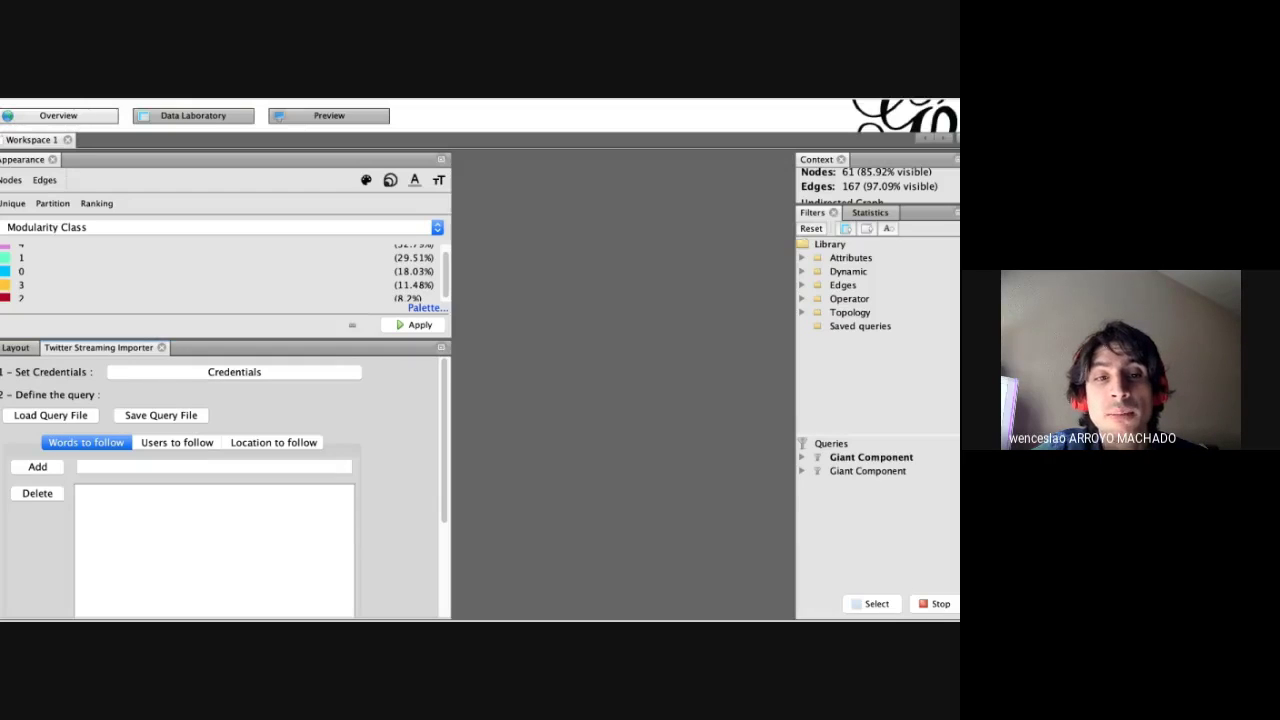
Examine the importer's query options for users to follow and location to follow, ending on the users options.
left_click(177, 442)
left_click(273, 442)
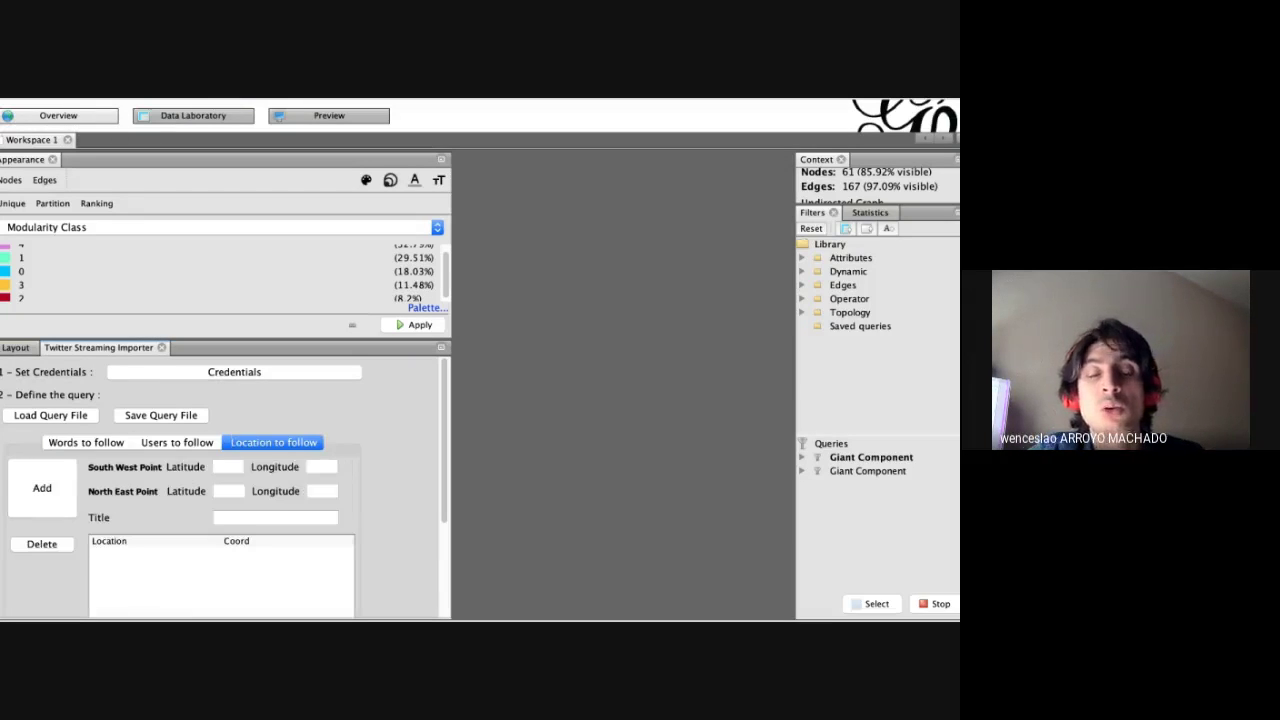
left_click(177, 442)
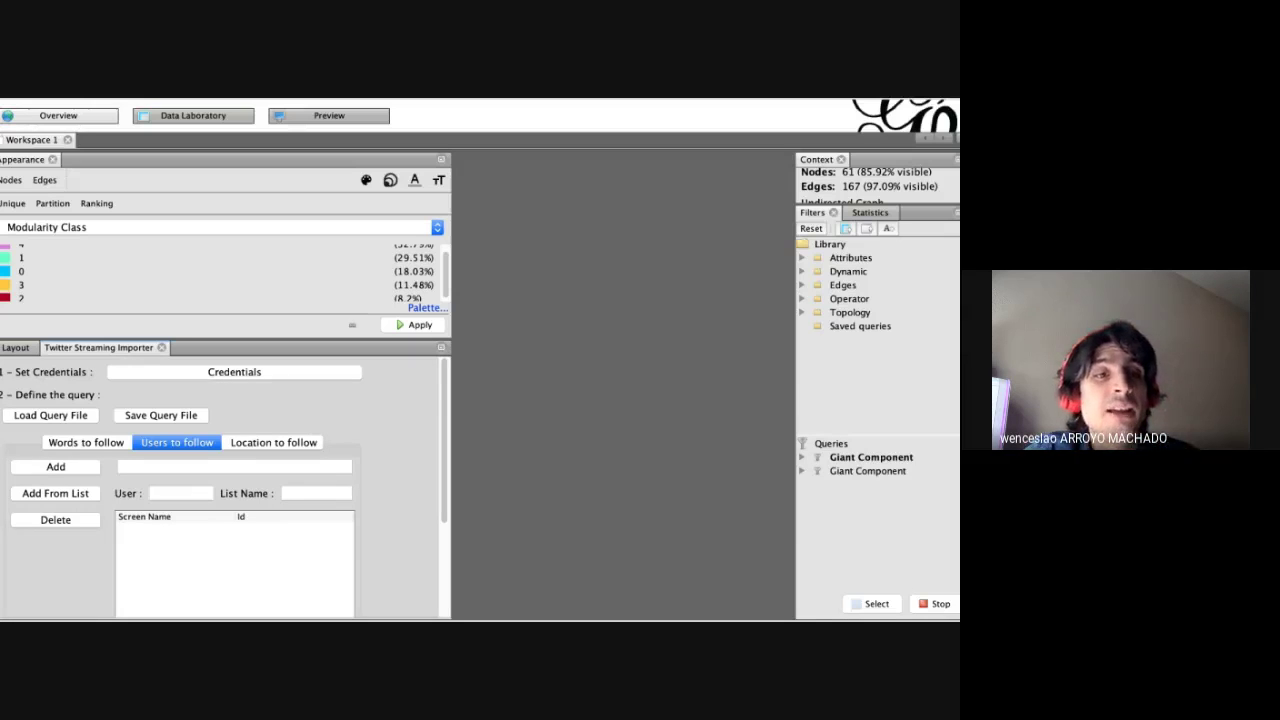
Add "simpsons" to the importer's words to follow and connect it to Twitter to start the collection.
left_click(86, 442)
left_click(214, 466)
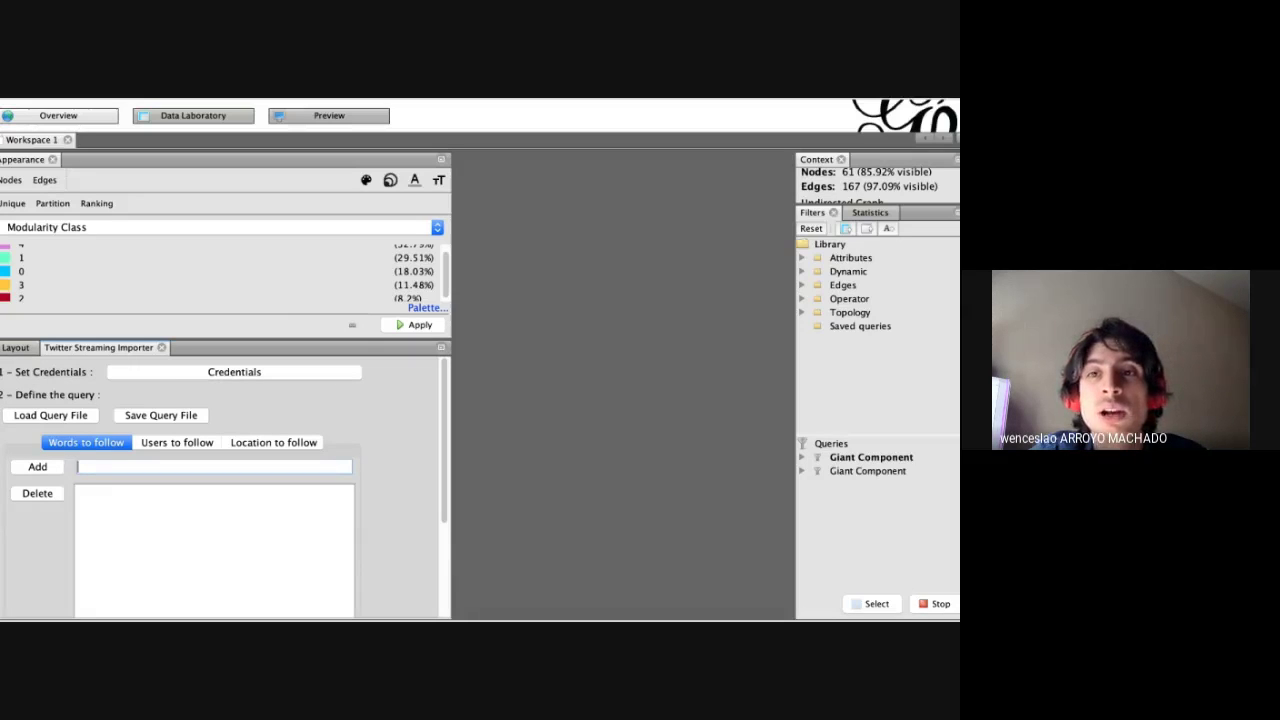
type("simpsons")
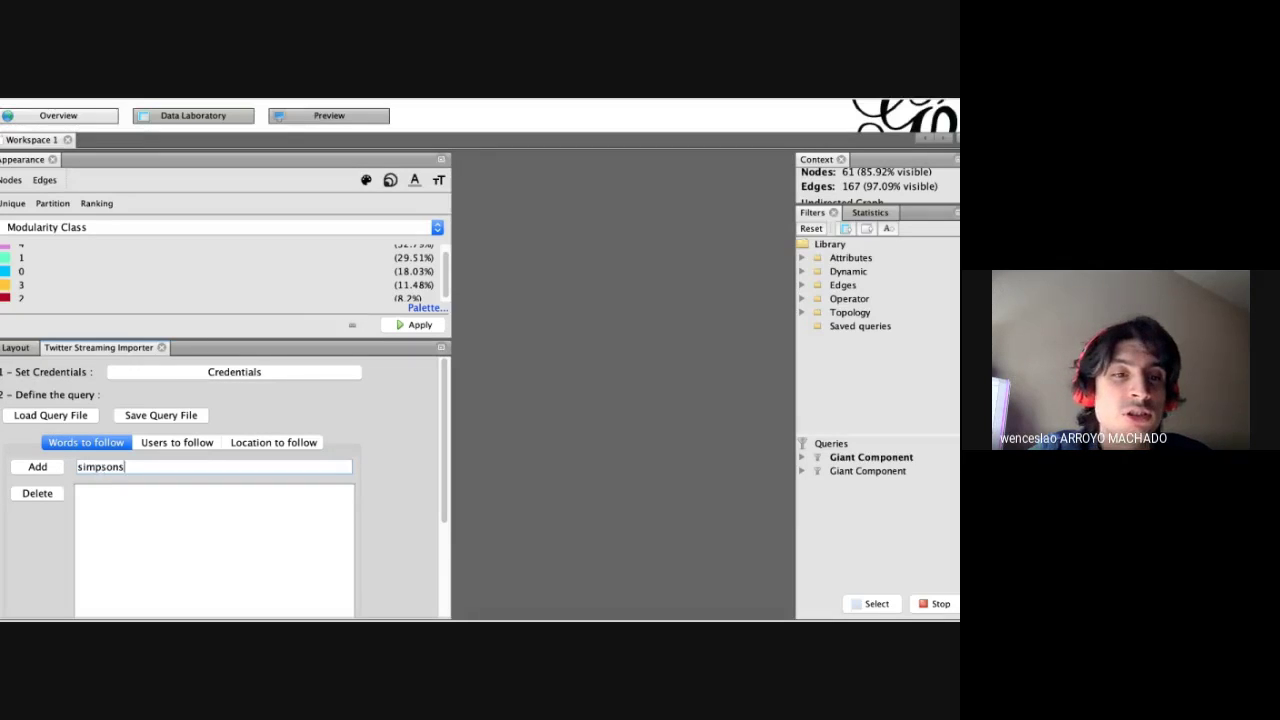
key("Return")
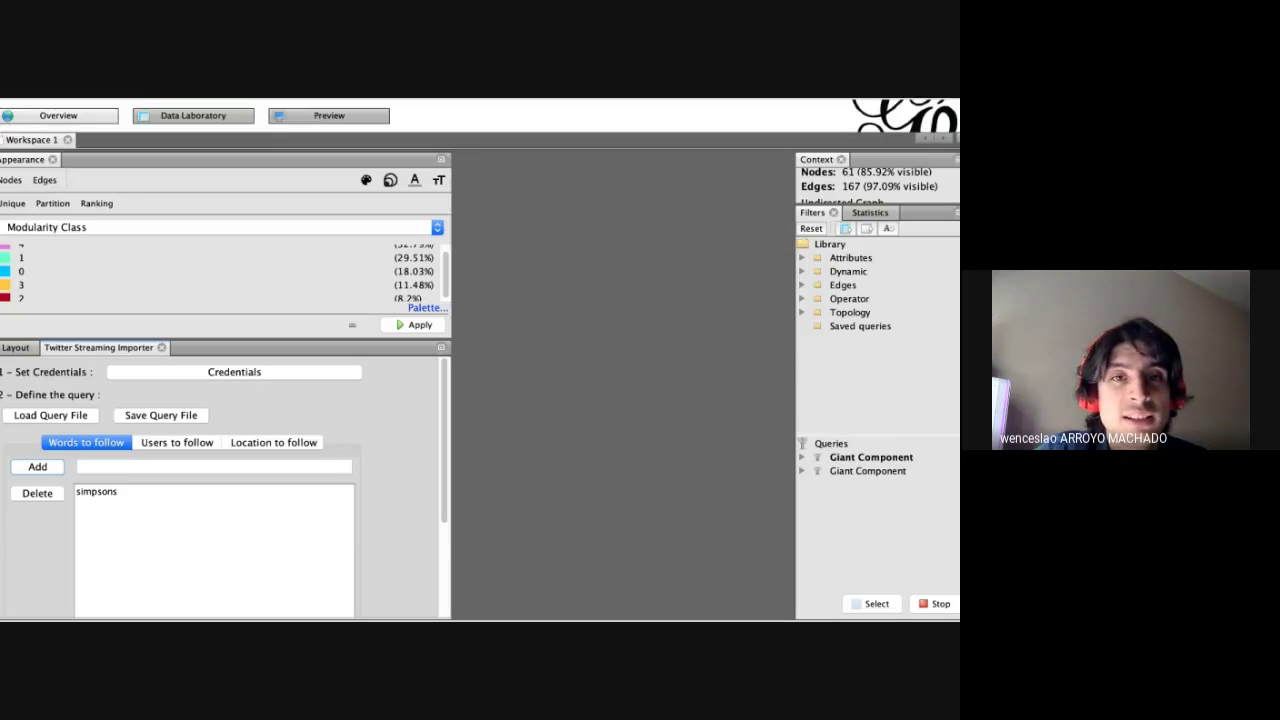
scroll(220, 480, "down", 1)
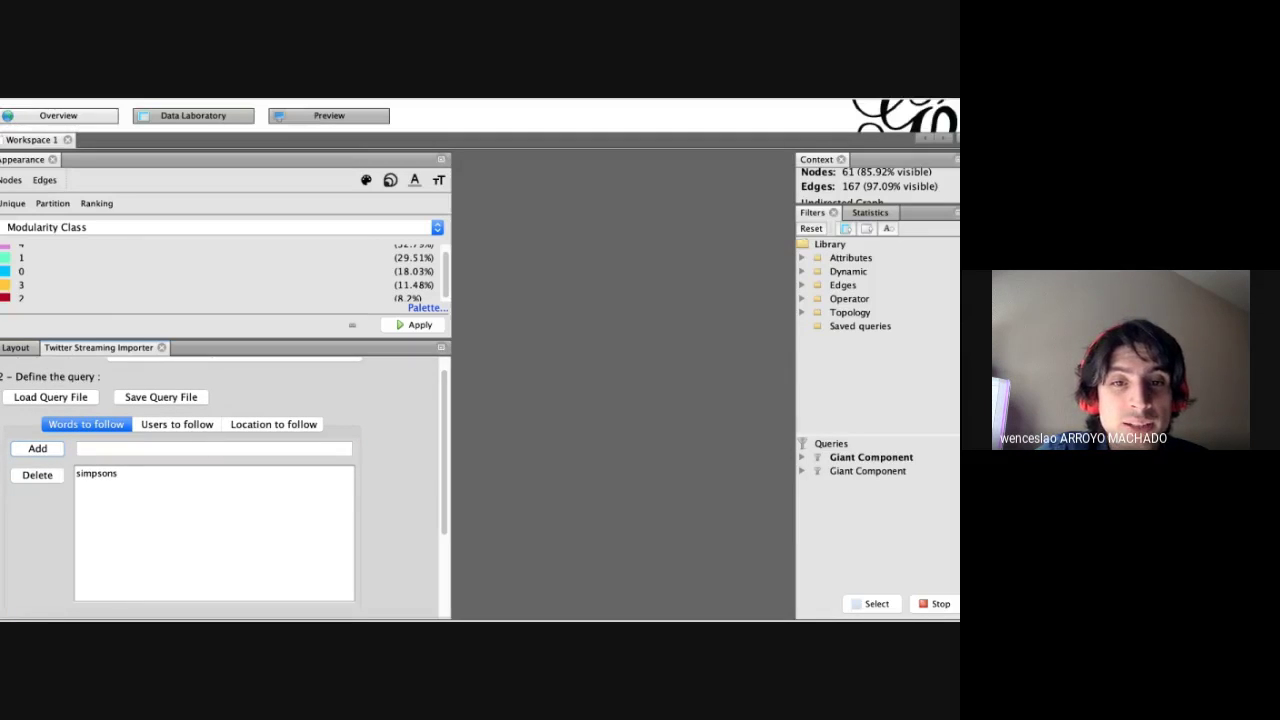
scroll(220, 480, "down", 5)
left_click(215, 601)
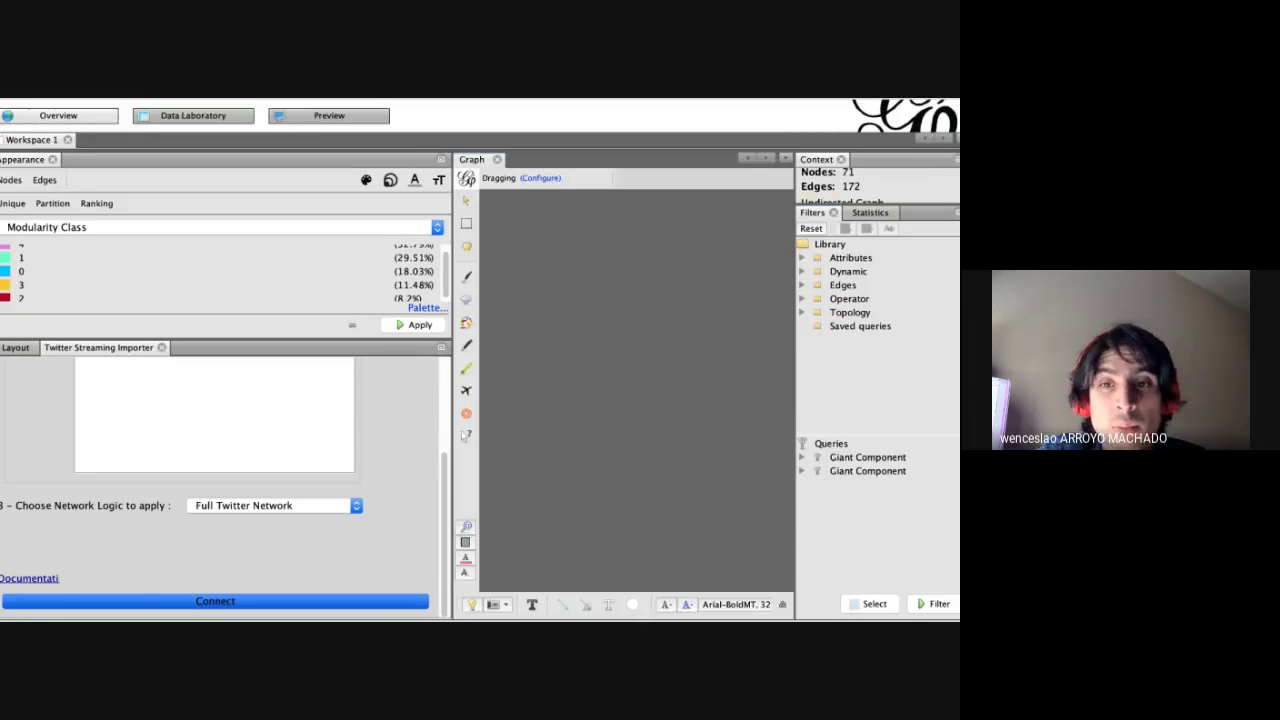
Narrow the Appearance and Twitter Streaming Importer pane and widen the Context and Filters pane beside the graph.
scroll(642, 328, "up", 2)
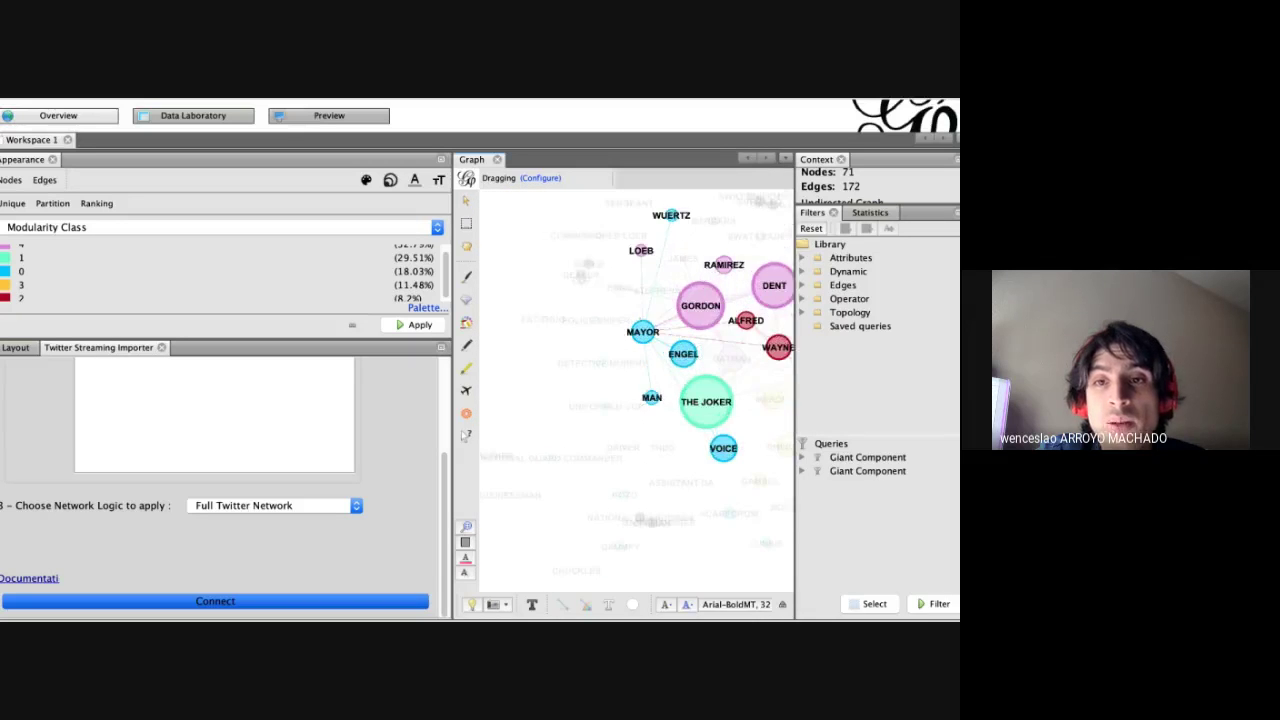
scroll(642, 328, "down", 3)
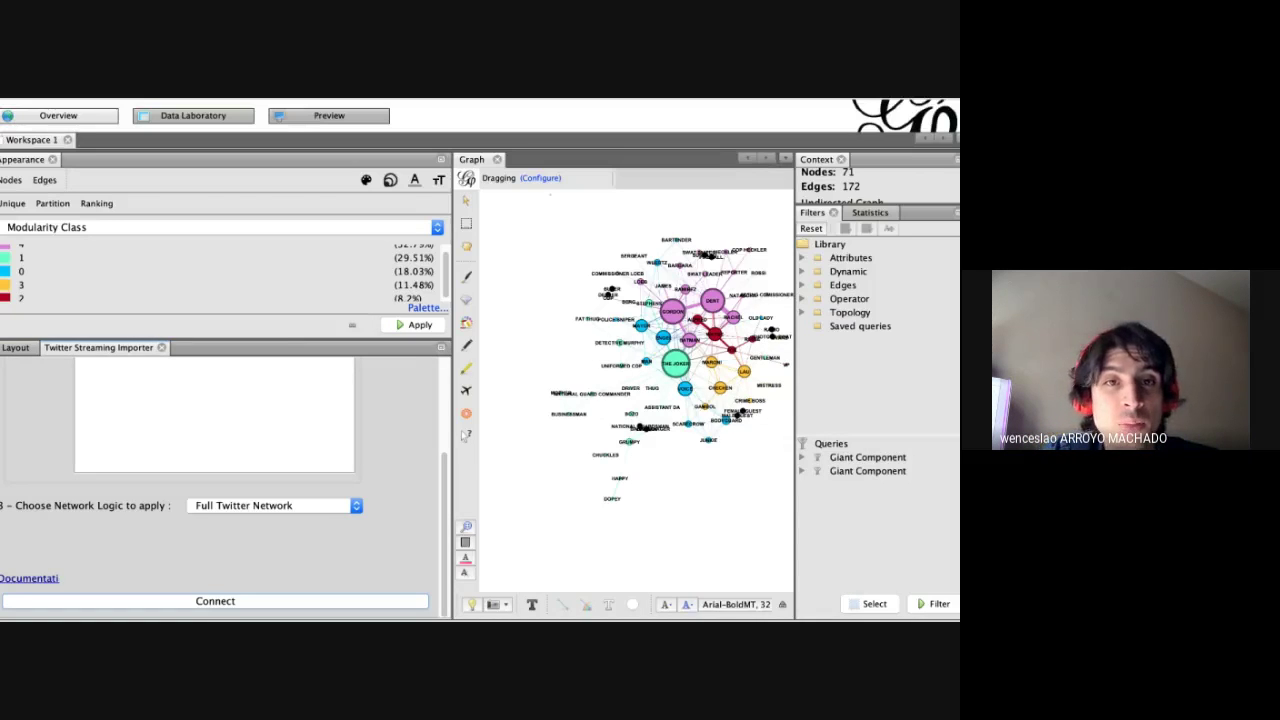
left_click_drag(449, 480, 168, 440)
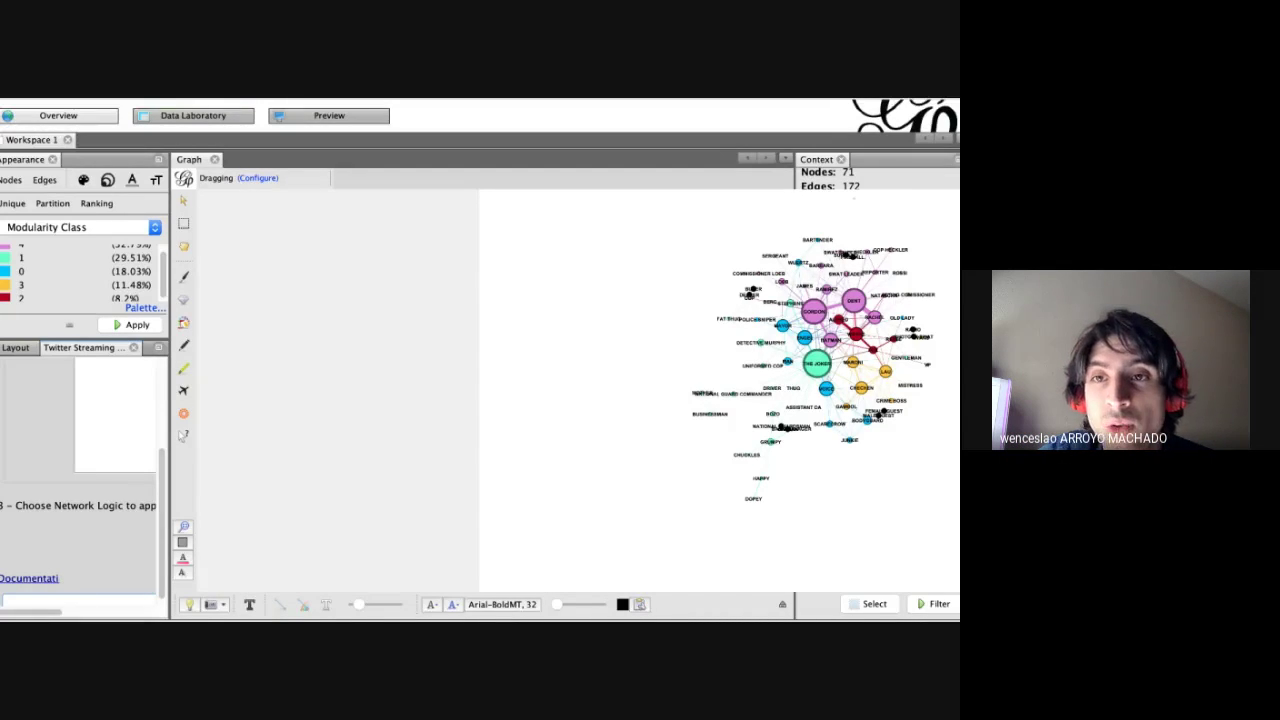
left_click_drag(795, 178, 700, 178)
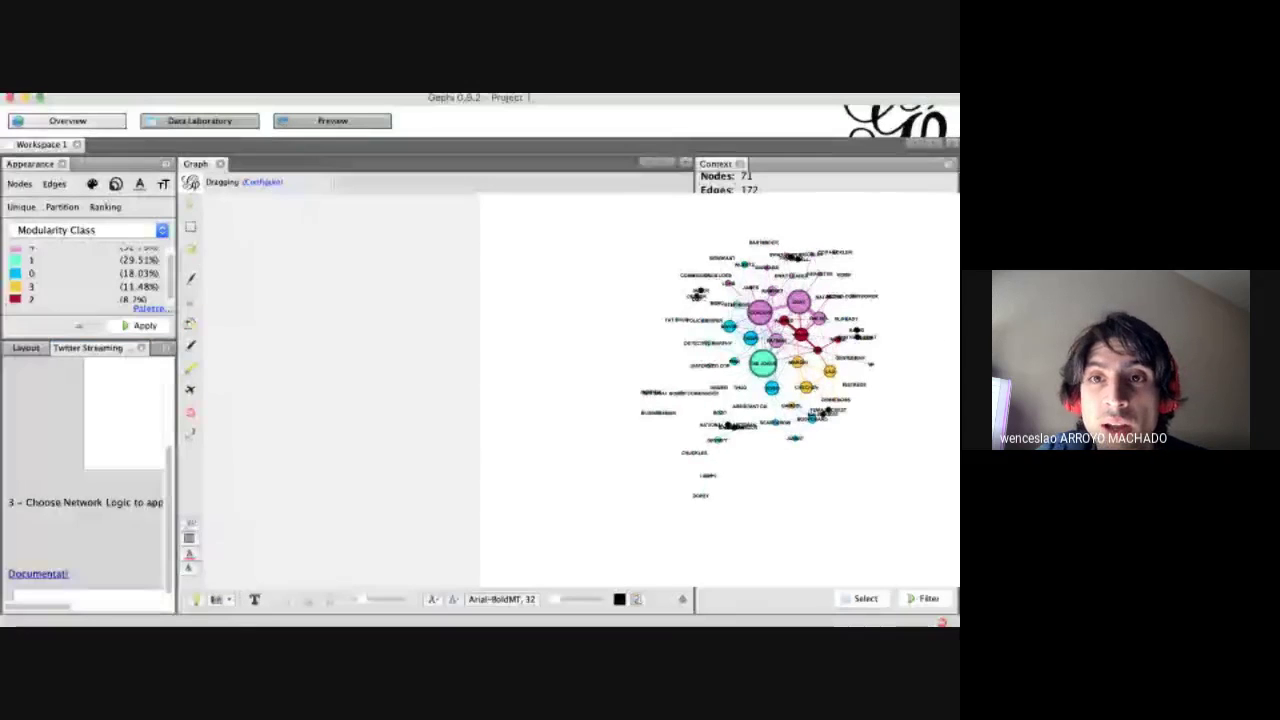
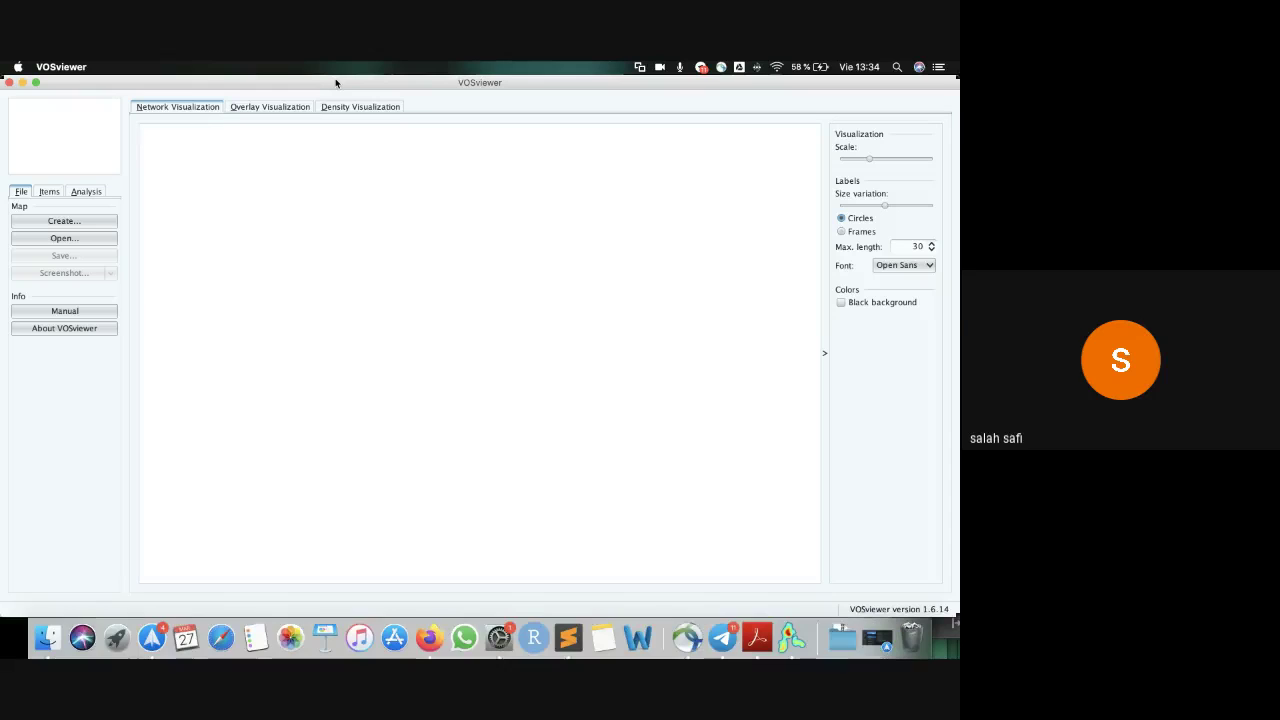
In VOSviewer, start creating a map and set its type of data to bibliographic data.
left_click_drag(336, 83, 355, 180)
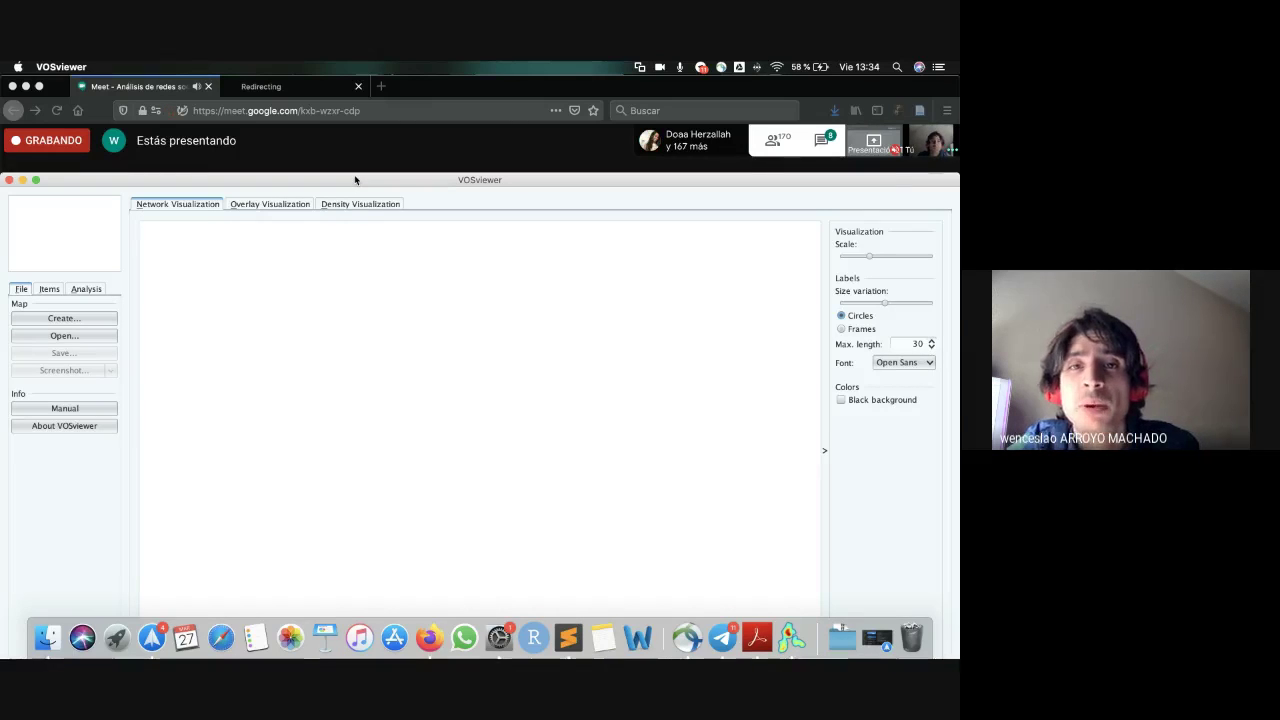
left_click_drag(355, 180, 145, 84)
left_click(69, 224)
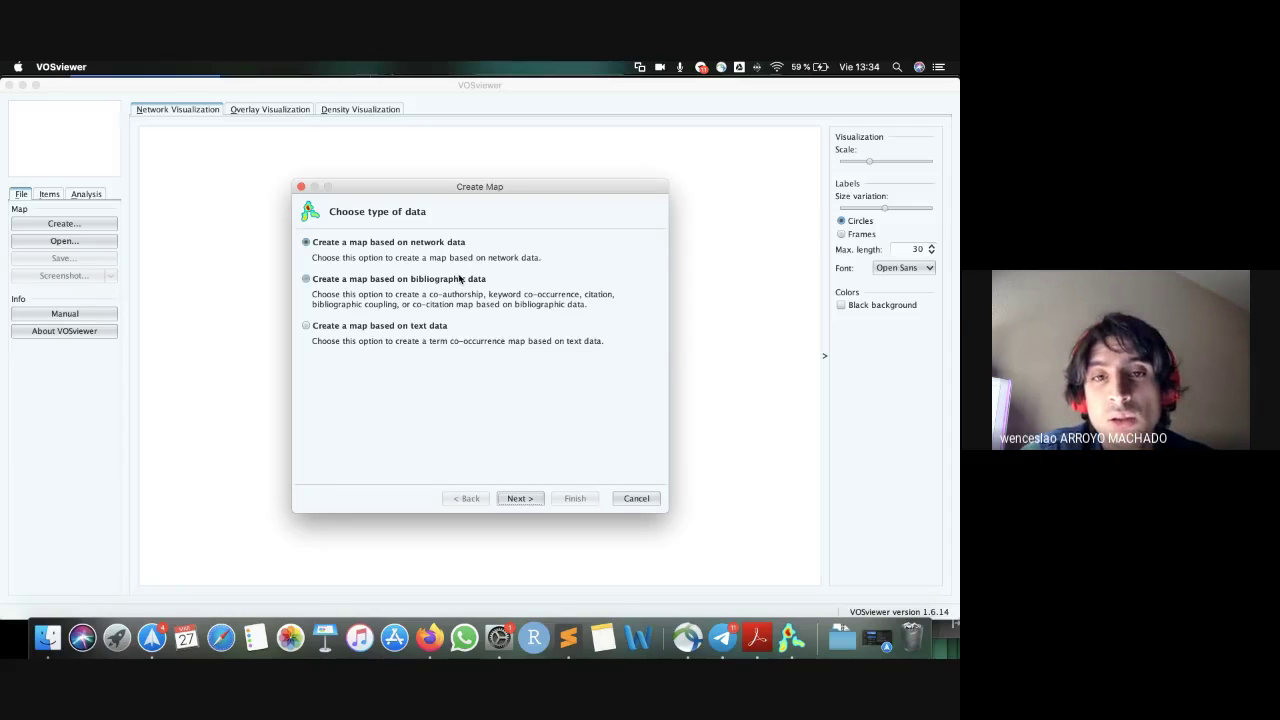
left_click(354, 281)
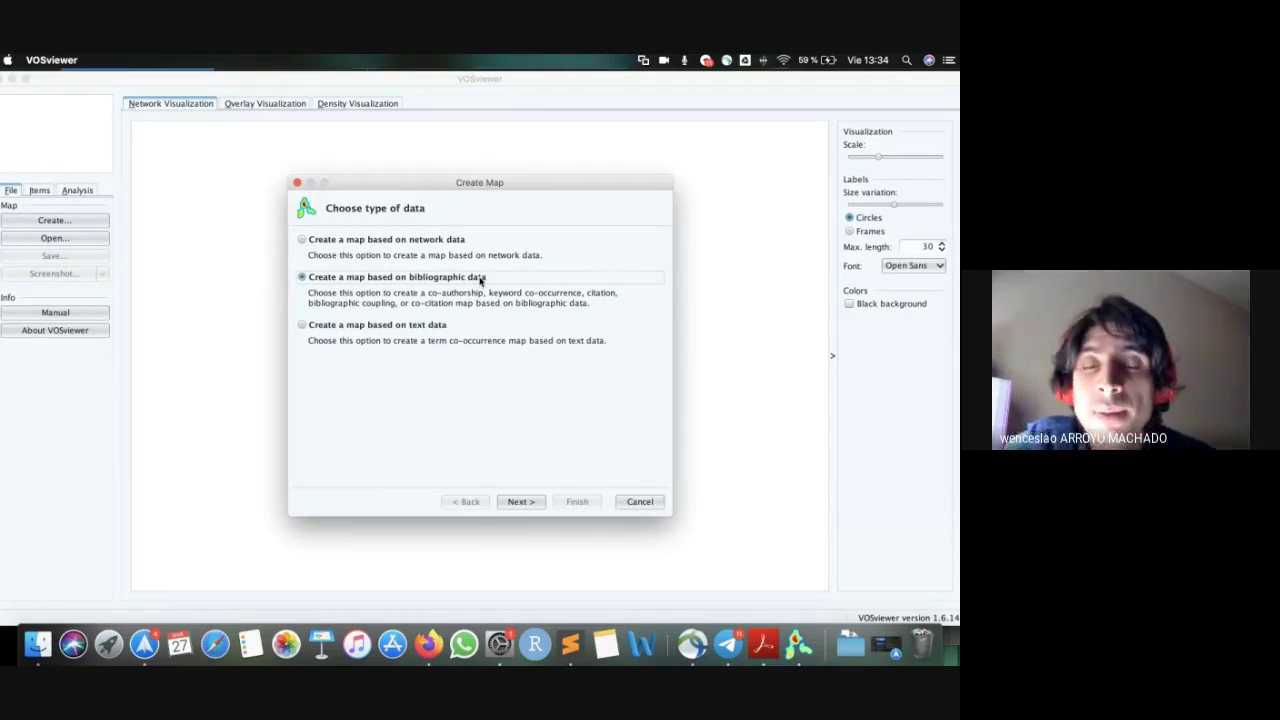
left_click(340, 326)
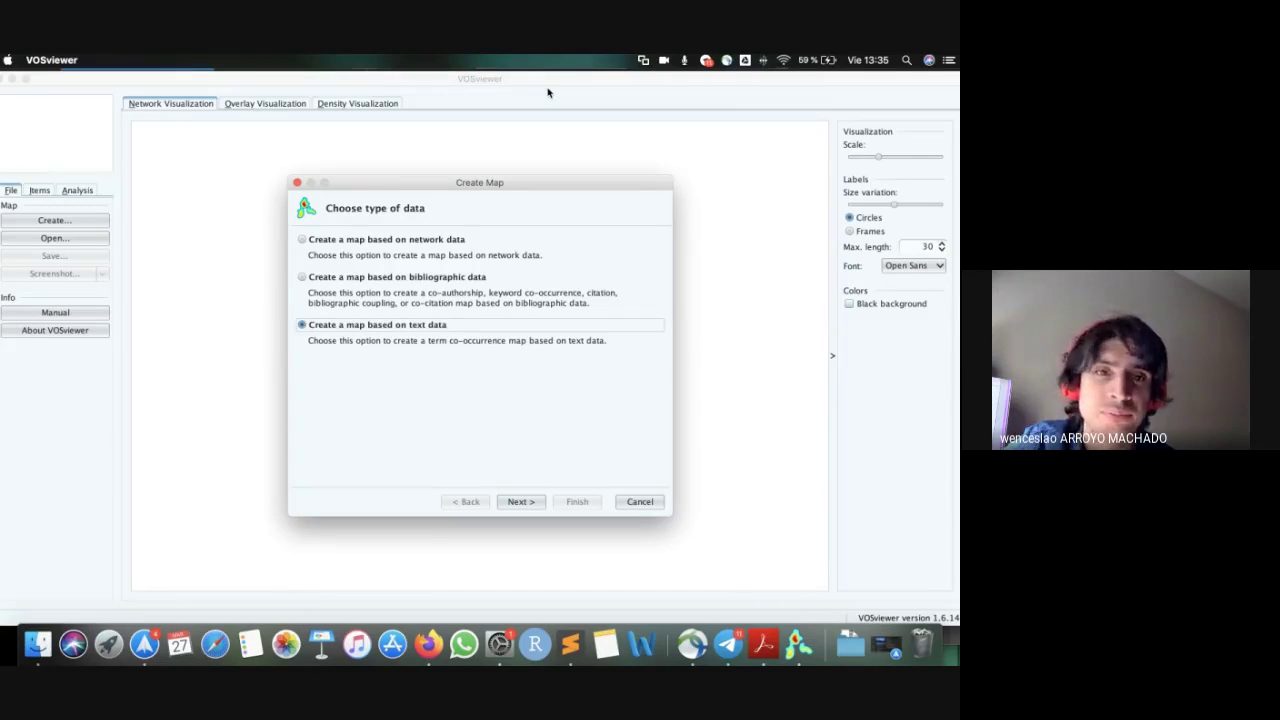
left_click(342, 280)
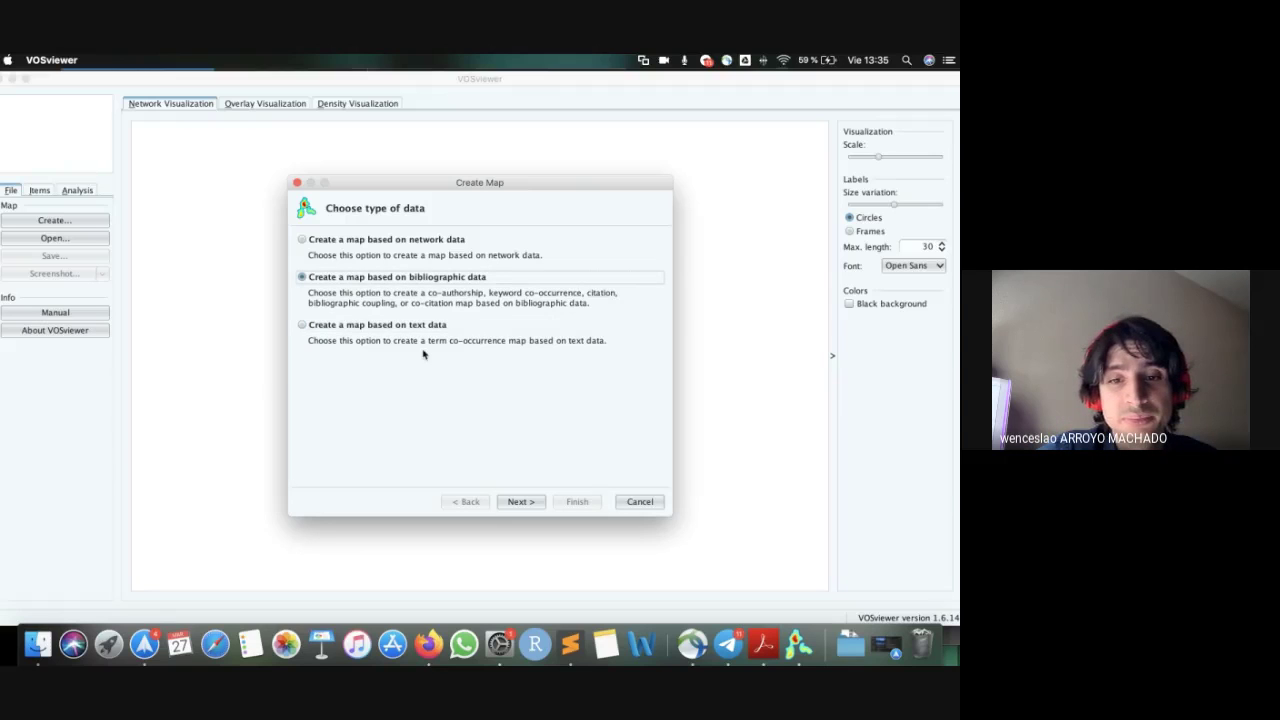
left_click(517, 502)
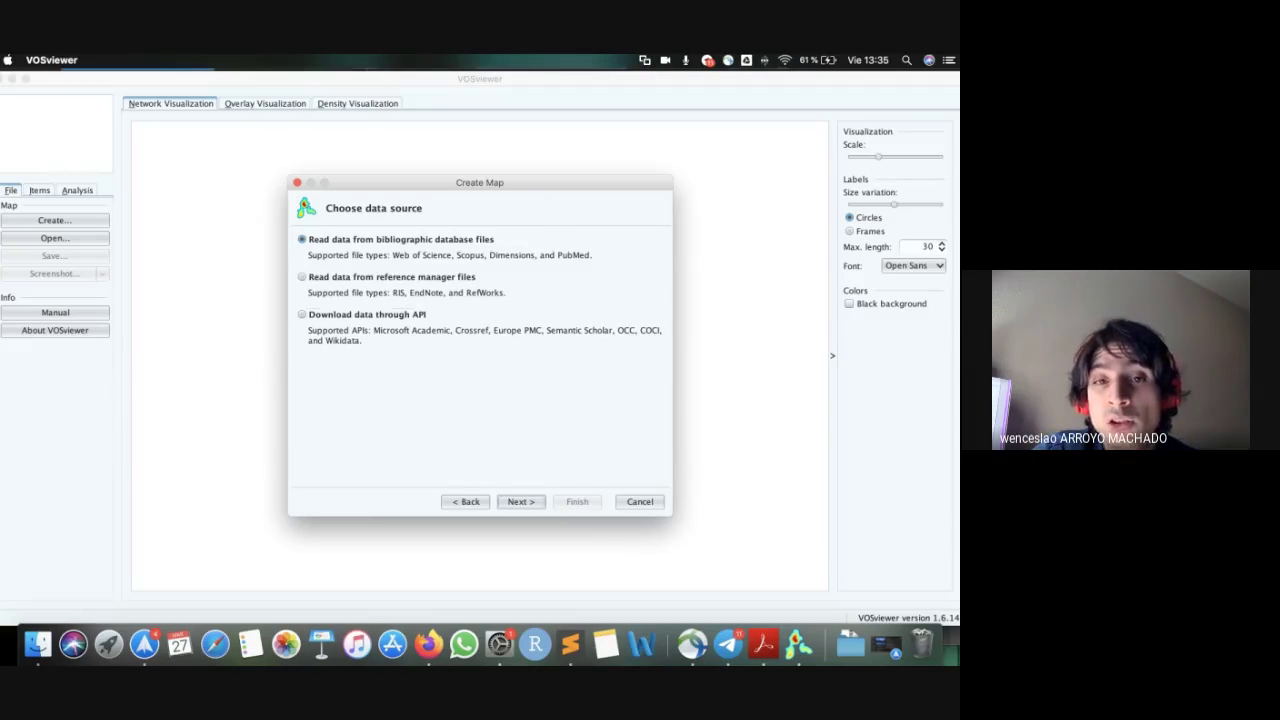
Review the API download option, but set the map's data source to bibliographic database files.
left_click(328, 316)
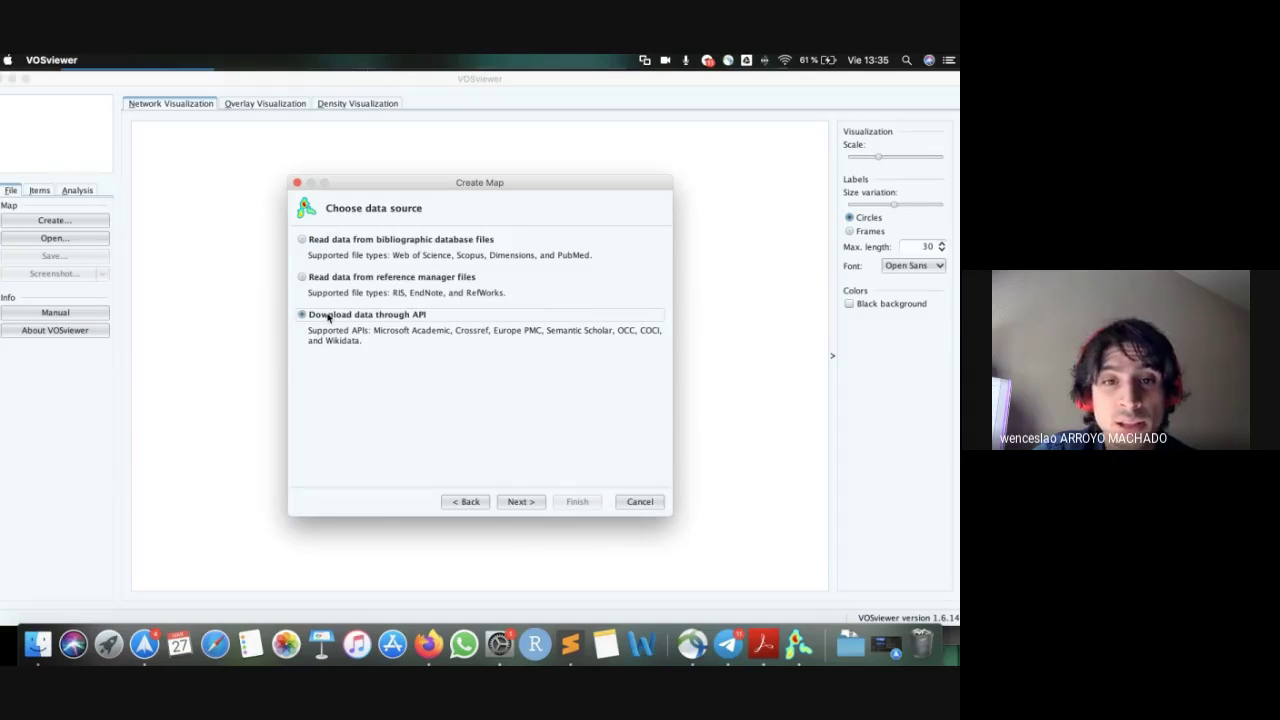
left_click(373, 241)
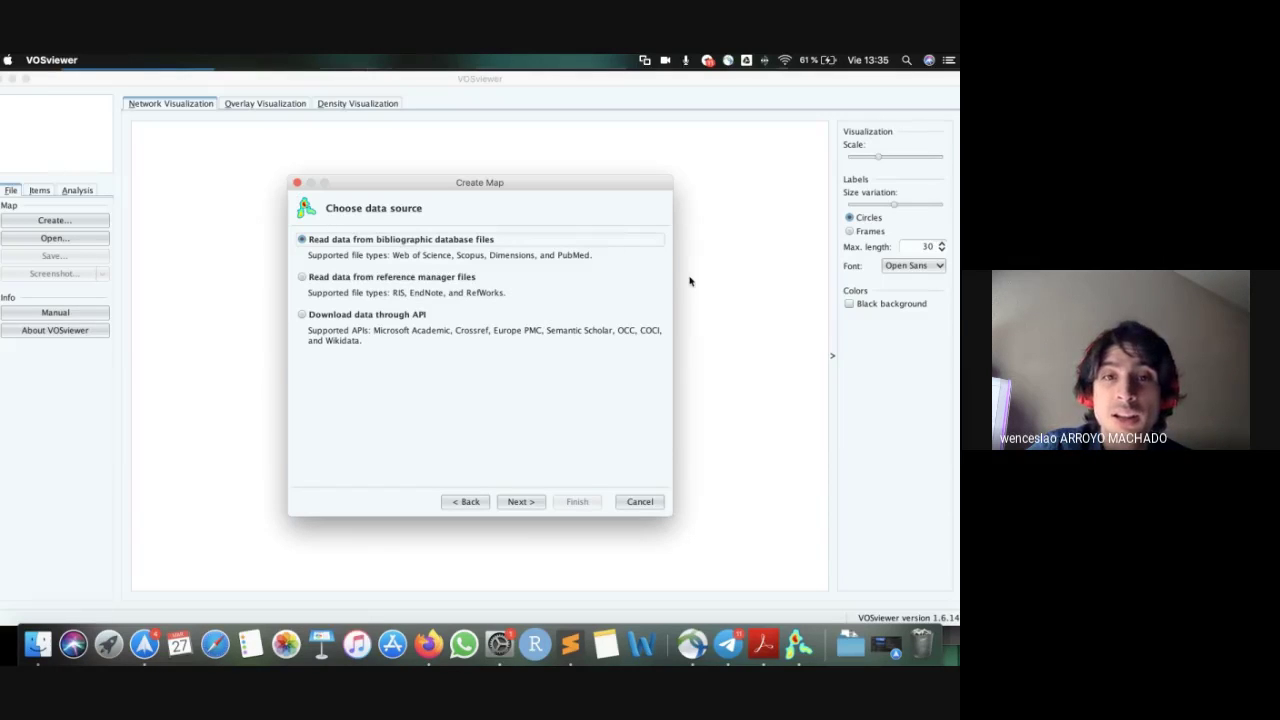
left_click(517, 501)
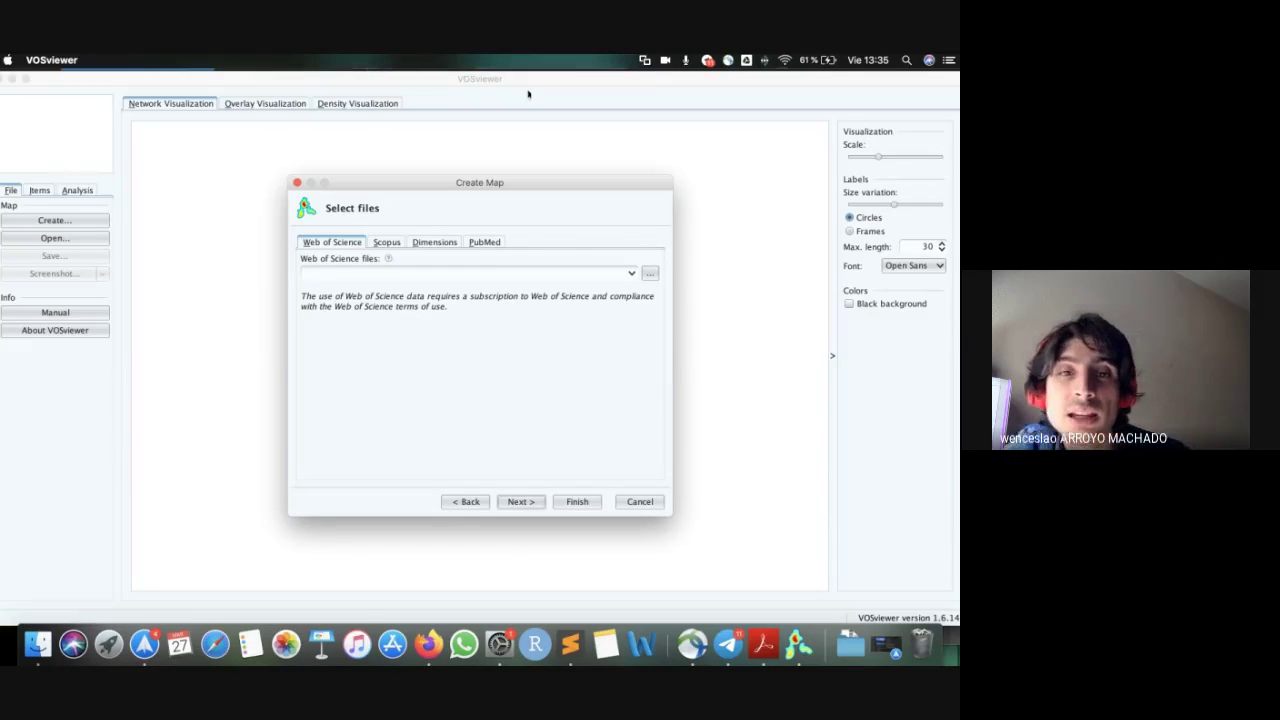
Select scopus.csv from the Archivos 2 folder in Downloads as the Scopus file and load it.
left_click(385, 246)
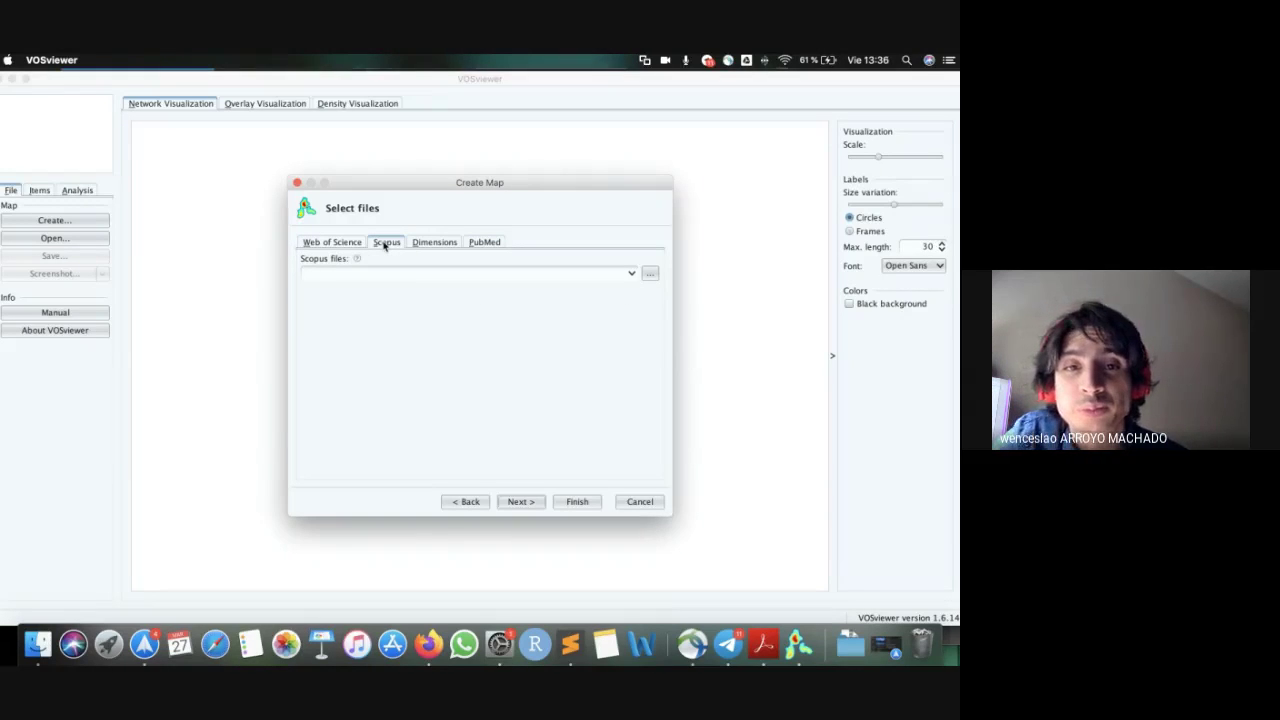
left_click(650, 274)
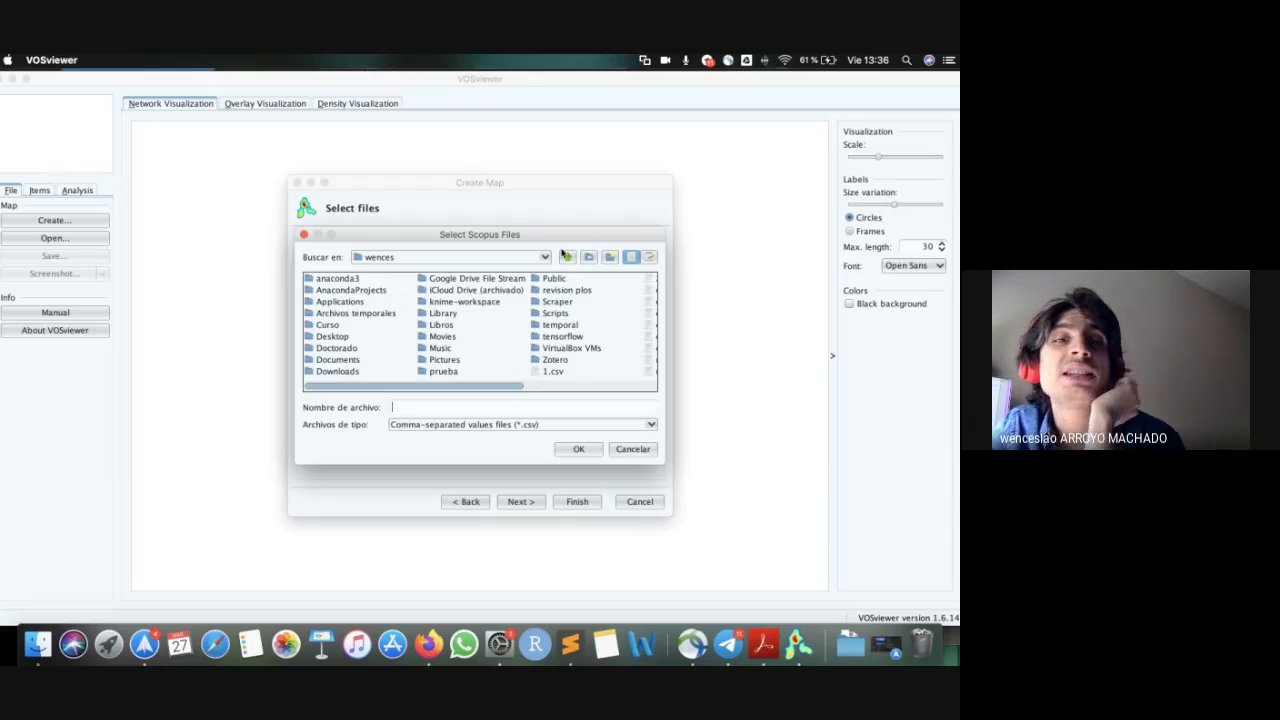
double_click(330, 371)
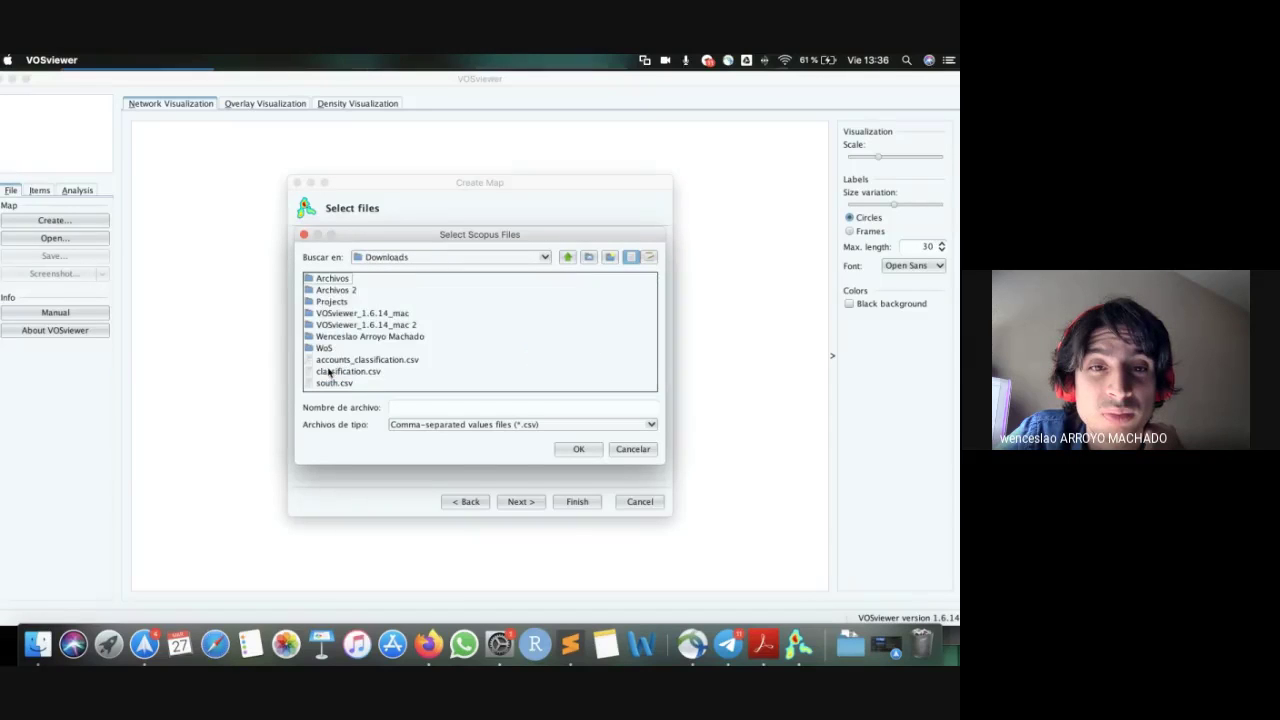
double_click(338, 291)
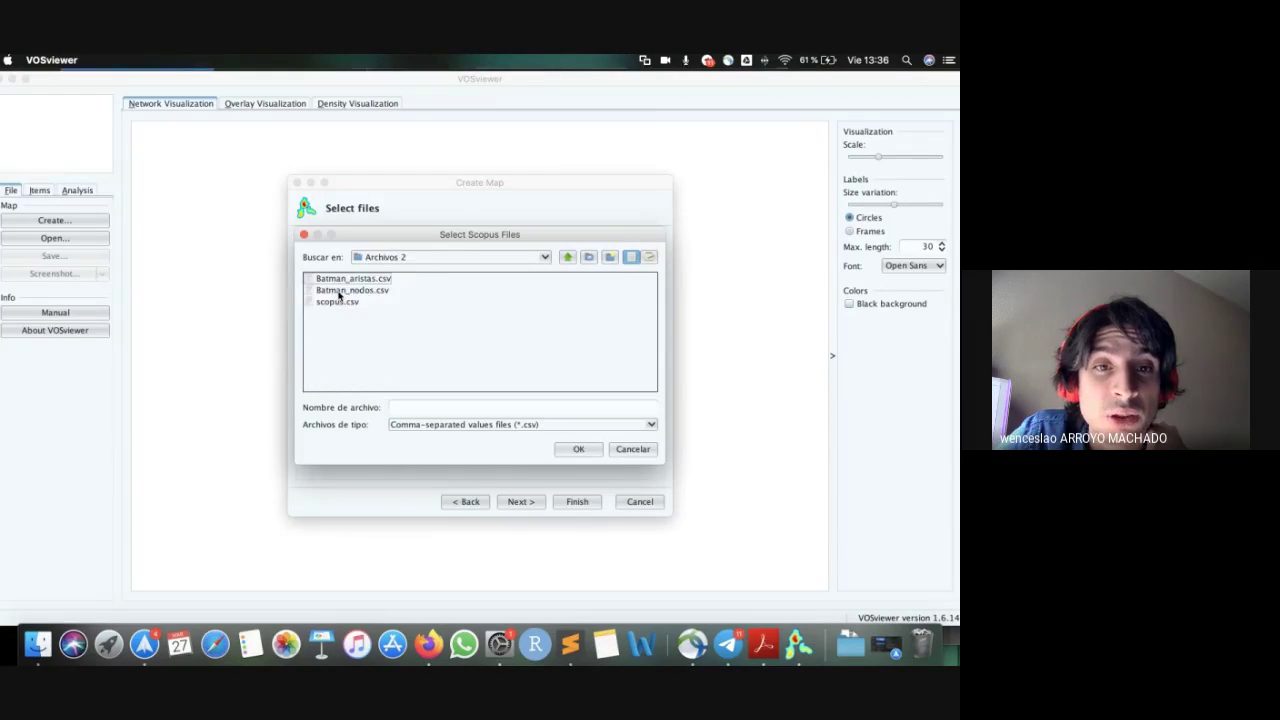
double_click(336, 301)
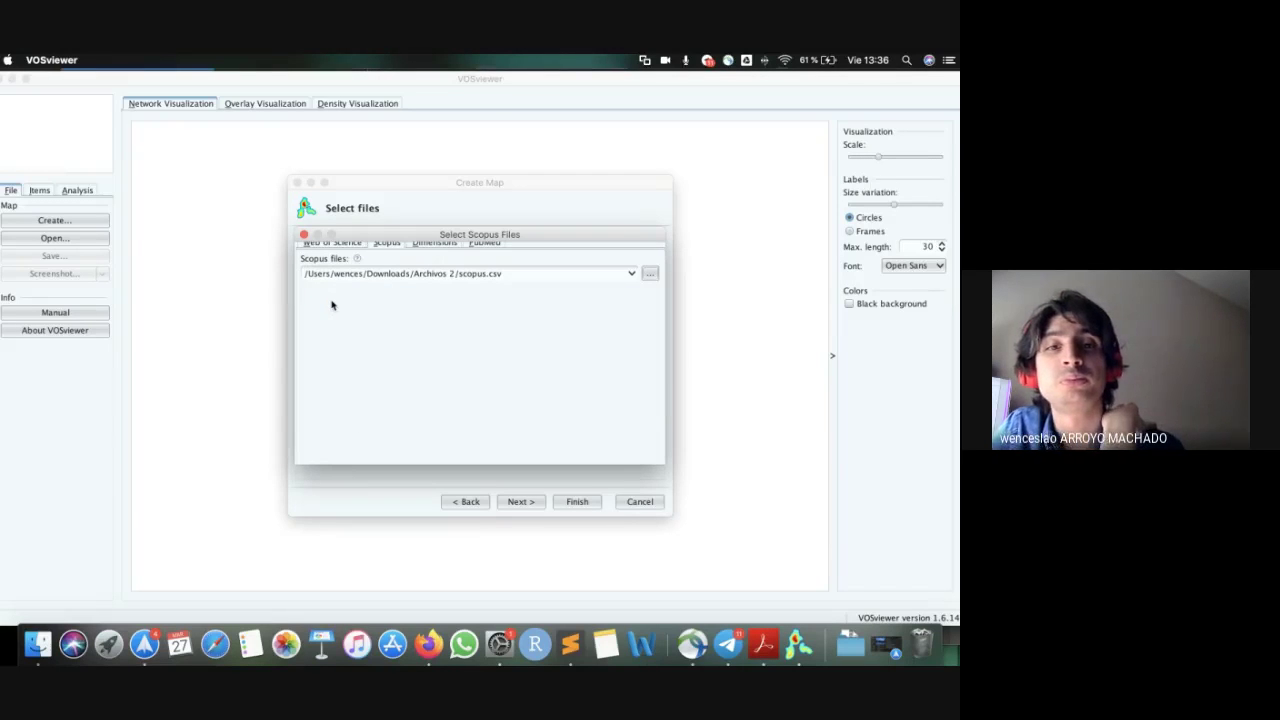
left_click(516, 501)
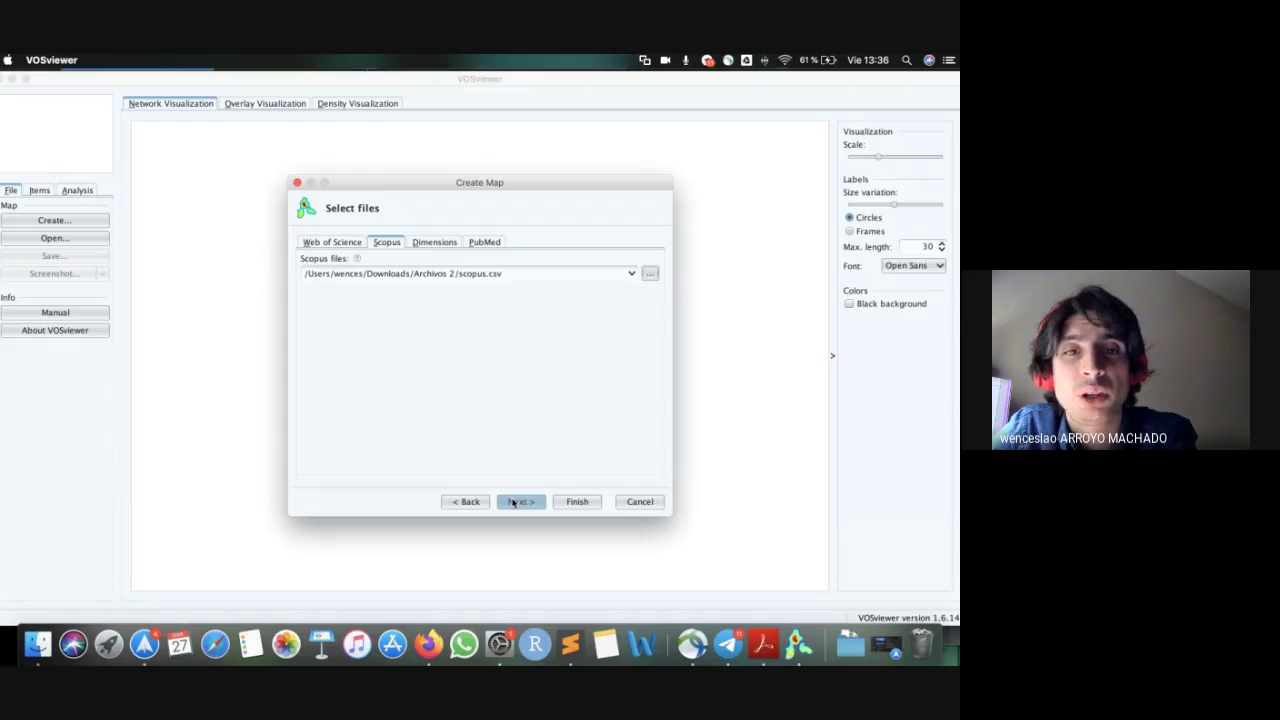
left_click(513, 501)
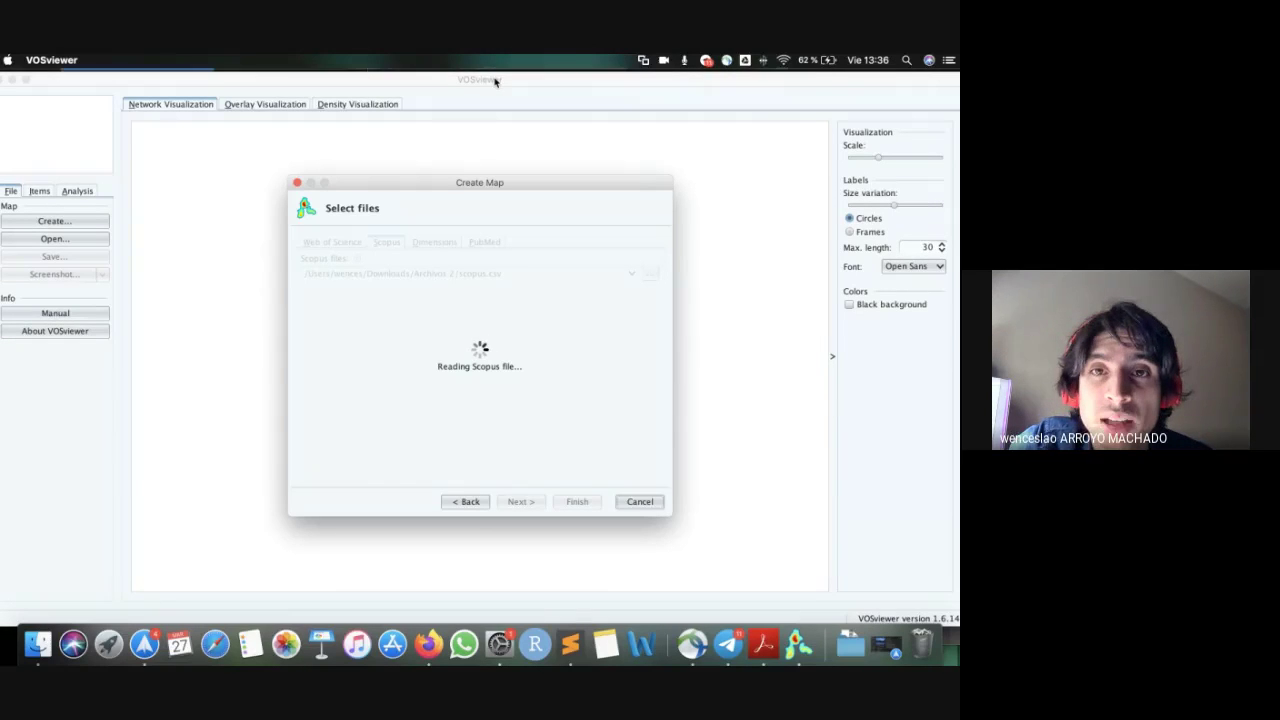
Check the Google Meet chat and participant list in Firefox, and return to VOSviewer.
left_click_drag(494, 81, 479, 232)
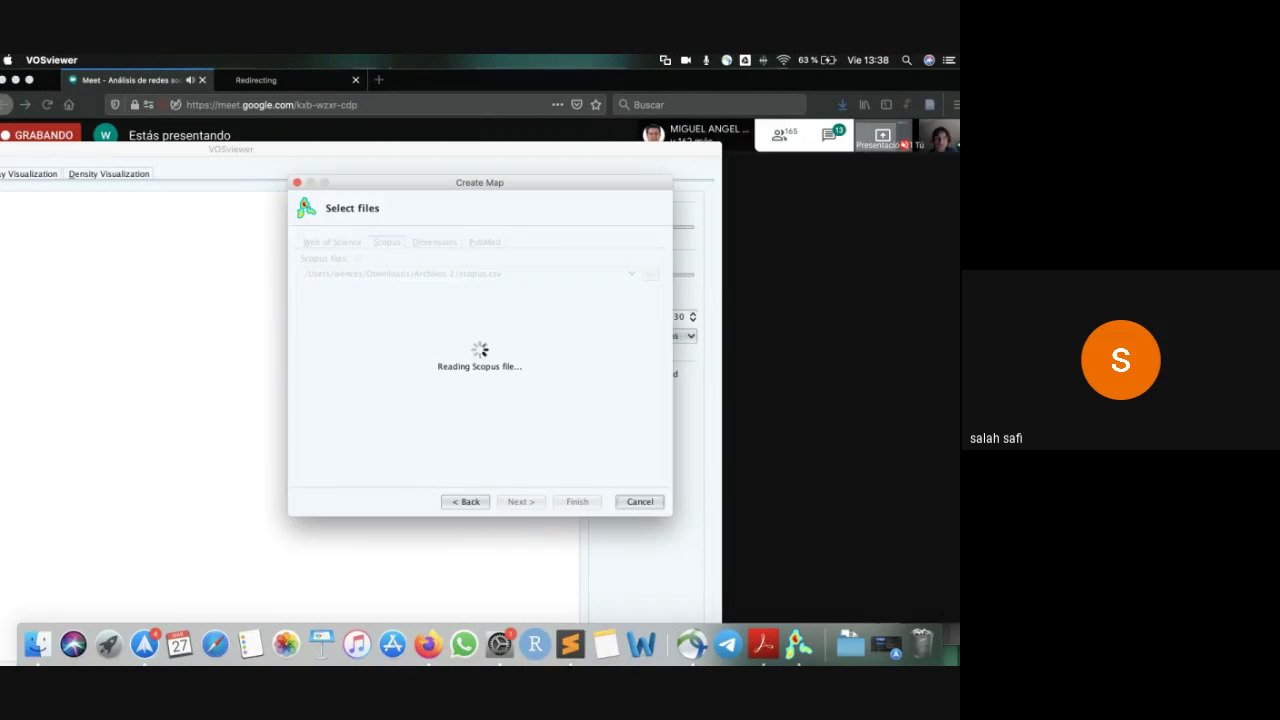
left_click(832, 138)
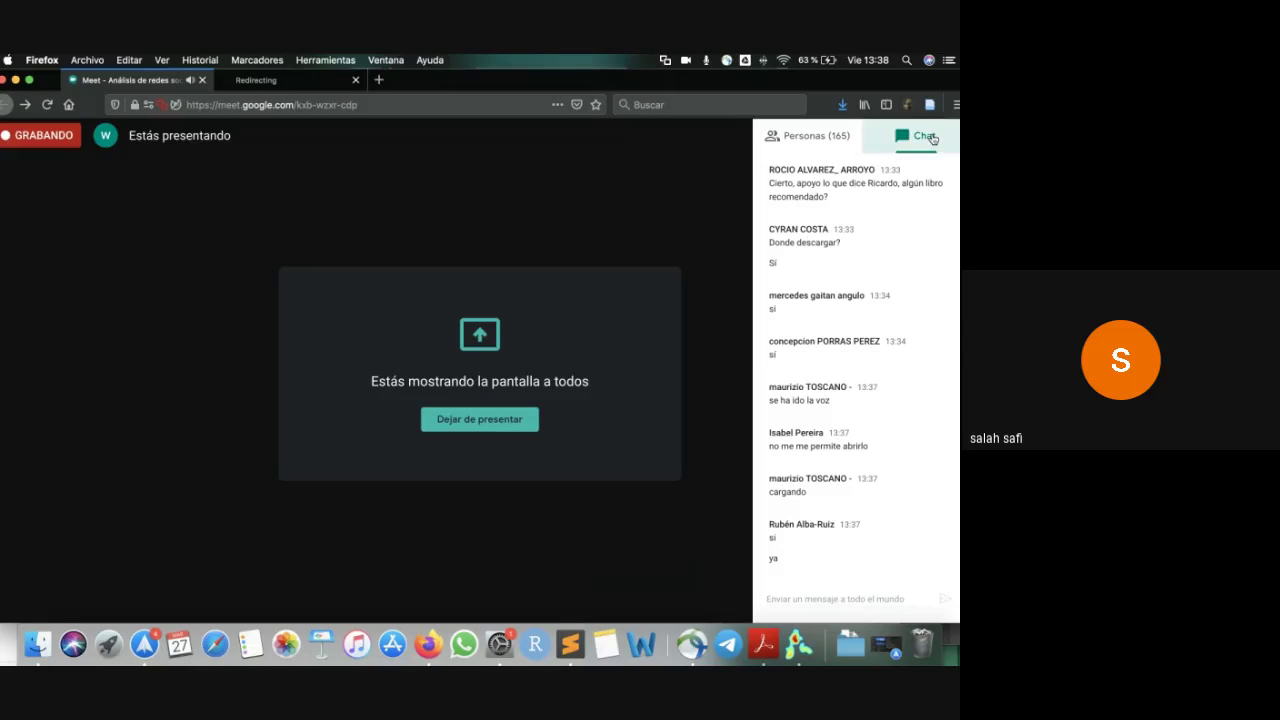
left_click(848, 147)
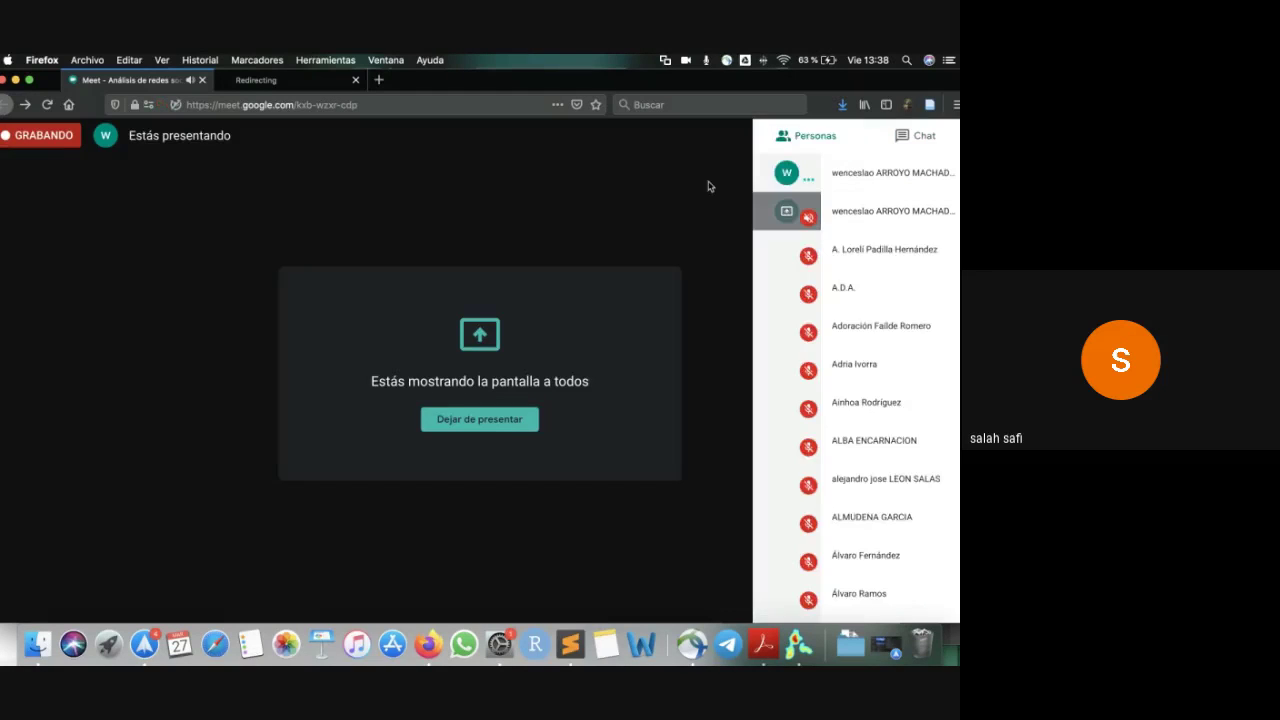
left_click(798, 644)
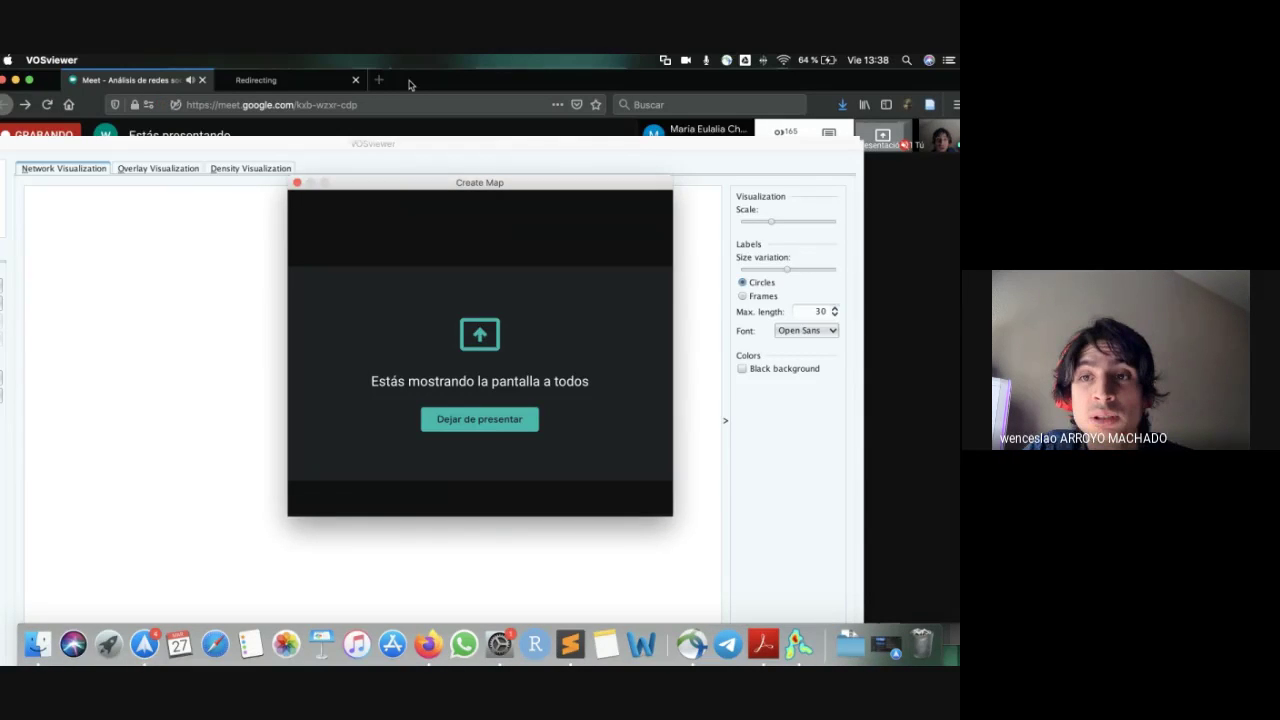
Search the web for "vosviewer" in a new Firefox tab and open the VOSviewer Manual to browse its pages.
double_click(409, 85)
type("v")
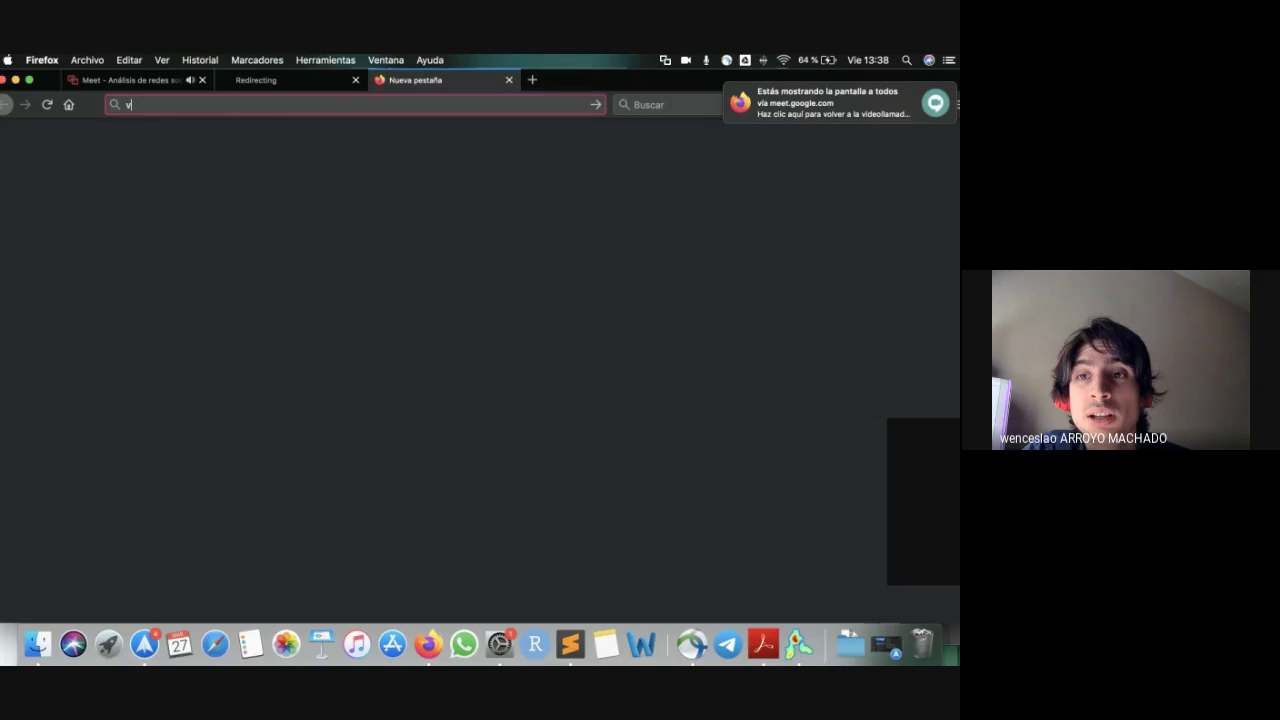
type("os")
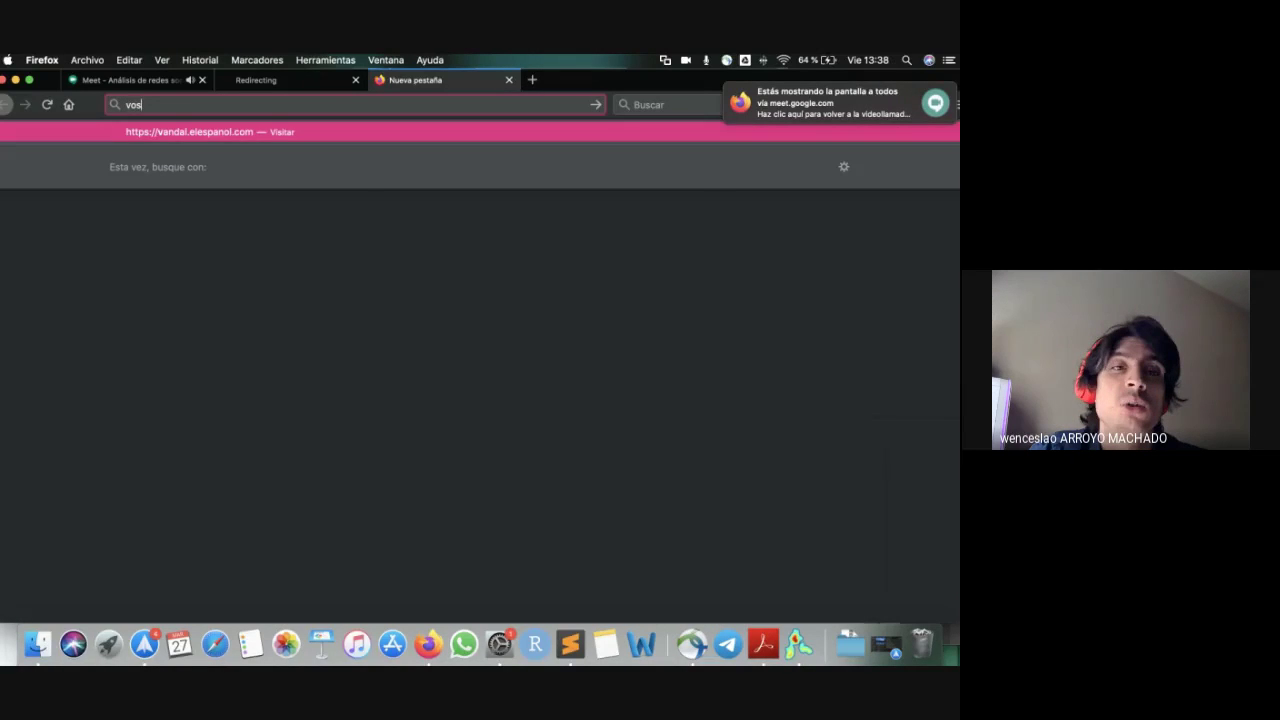
type("viewer")
key("Return")
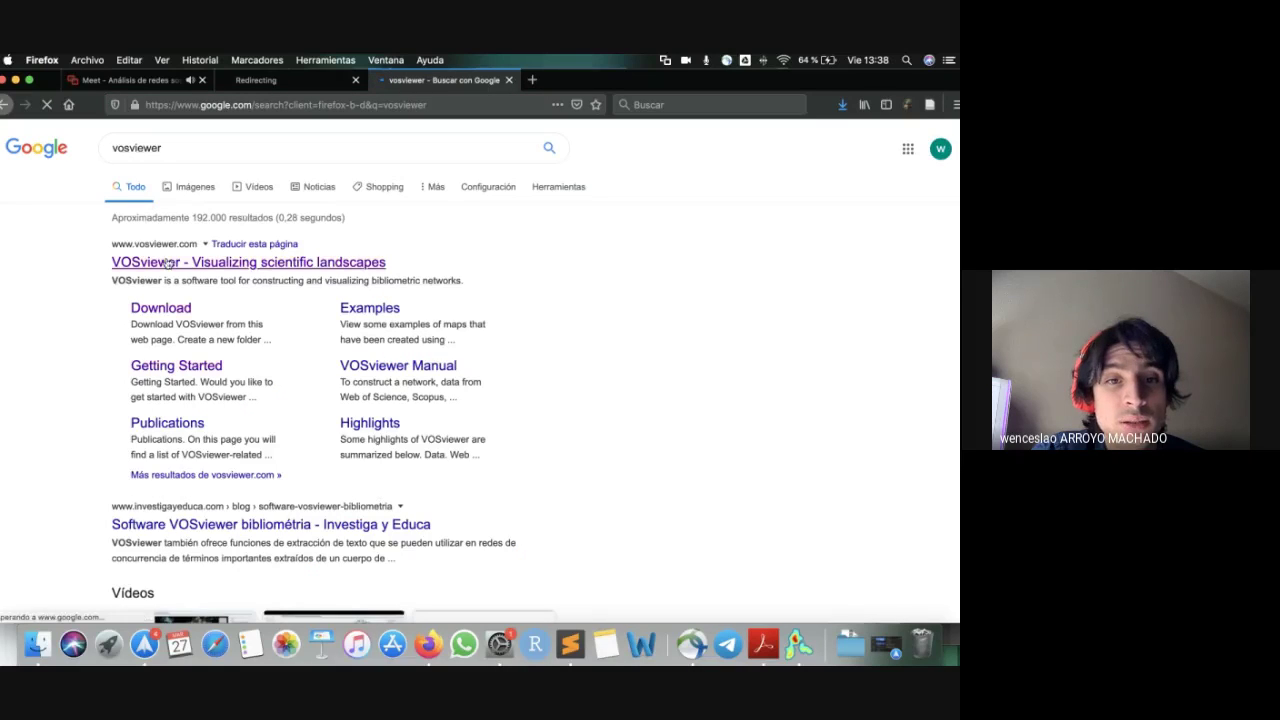
left_click(381, 370)
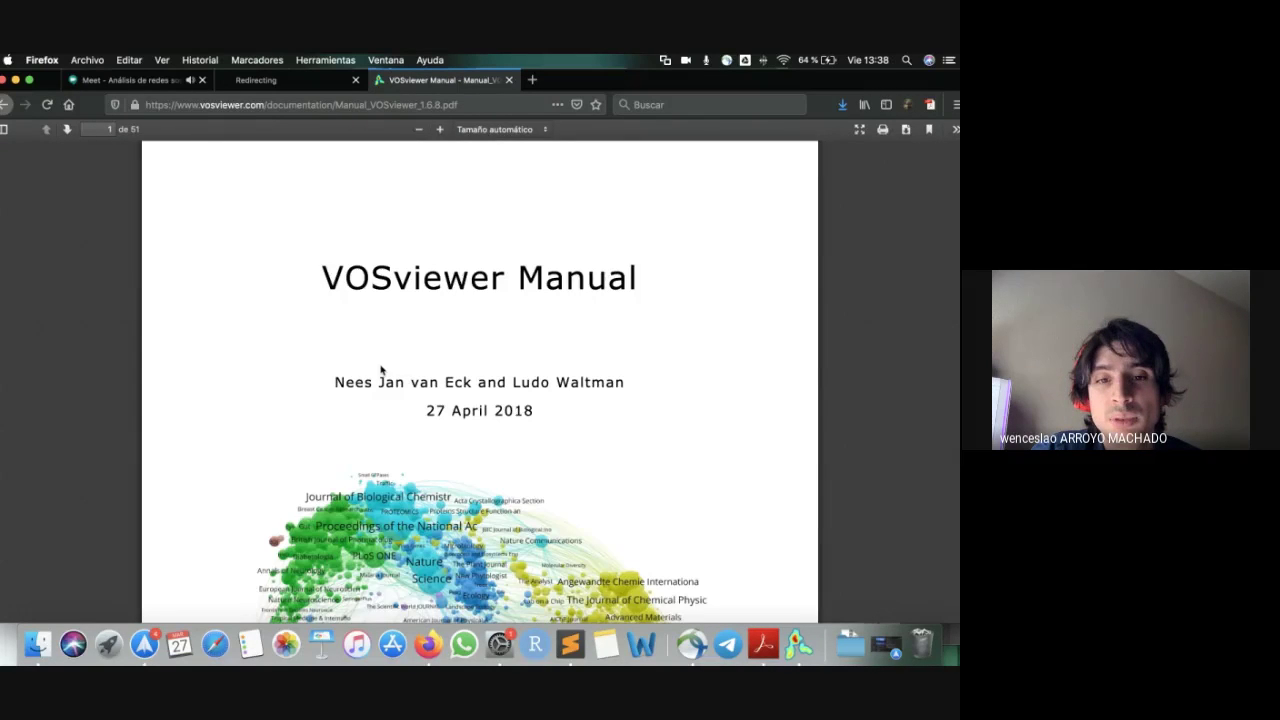
scroll(380, 370, "down", 10)
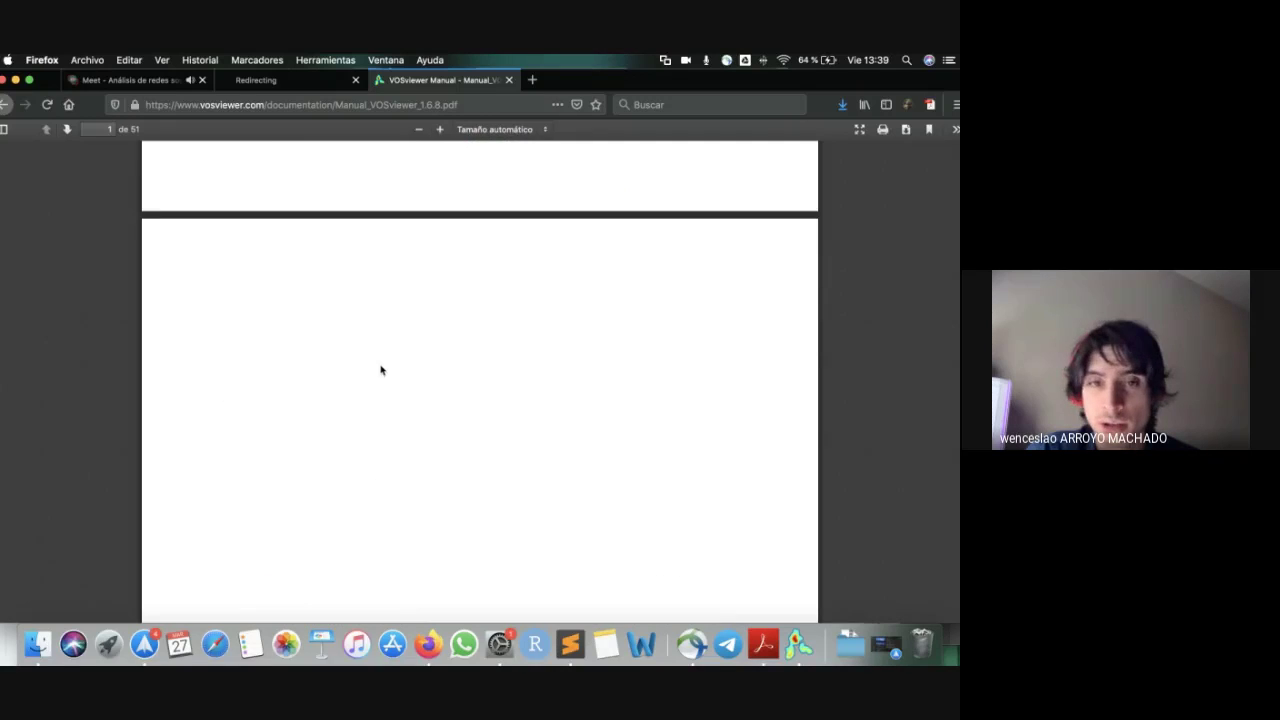
Examine the VOSviewer Manual from the contents through the Introduction to the network, overlay and density visualization sections.
scroll(380, 370, "down", 8)
scroll(380, 370, "down", 8)
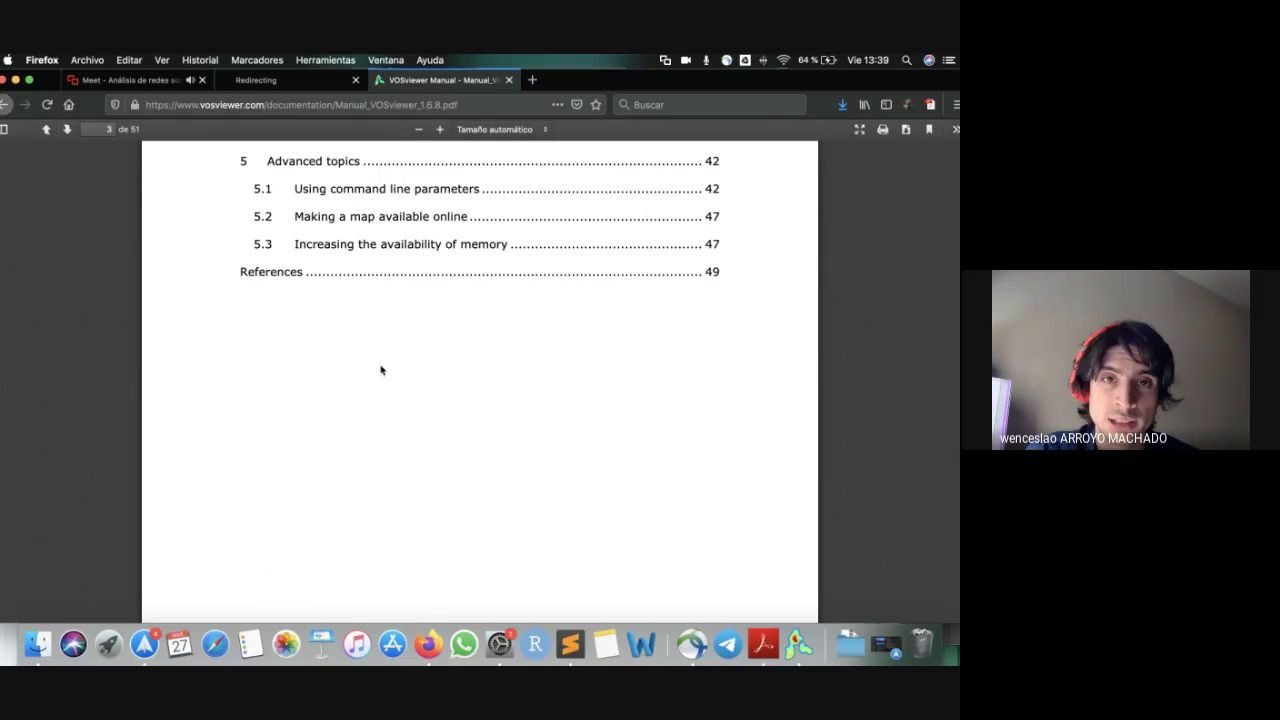
scroll(380, 370, "down", 1)
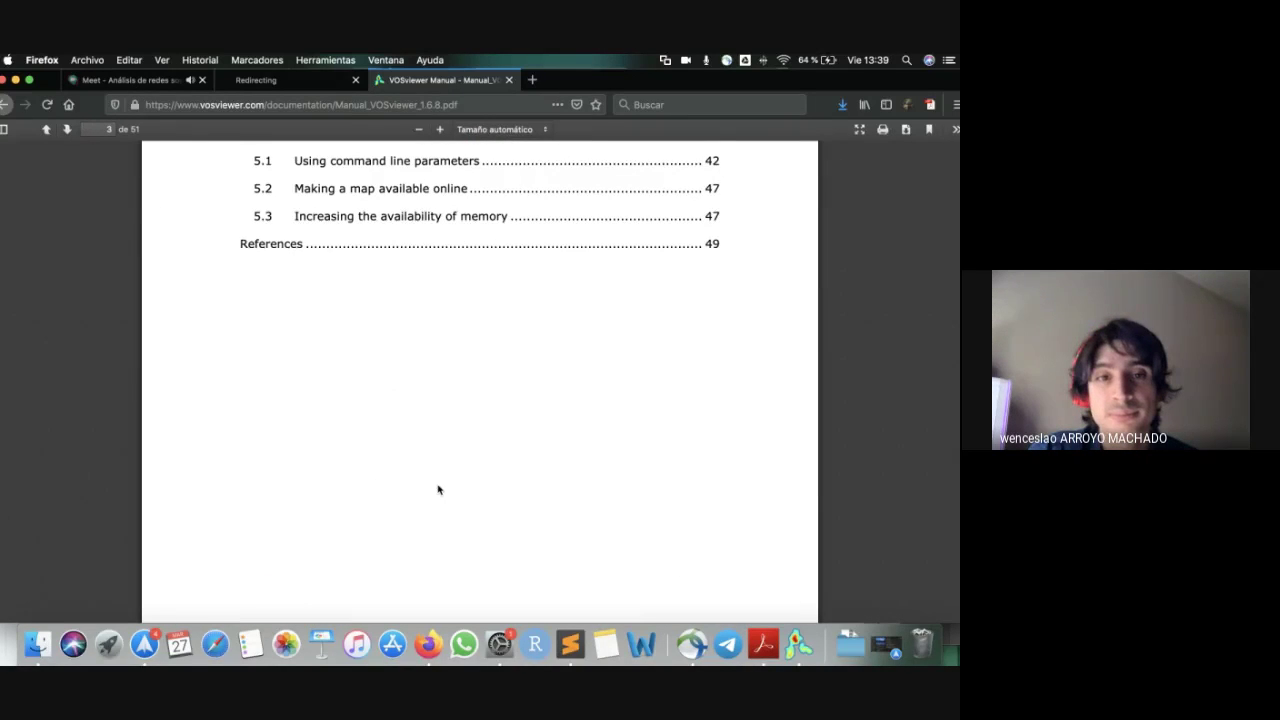
scroll(438, 489, "down", 10)
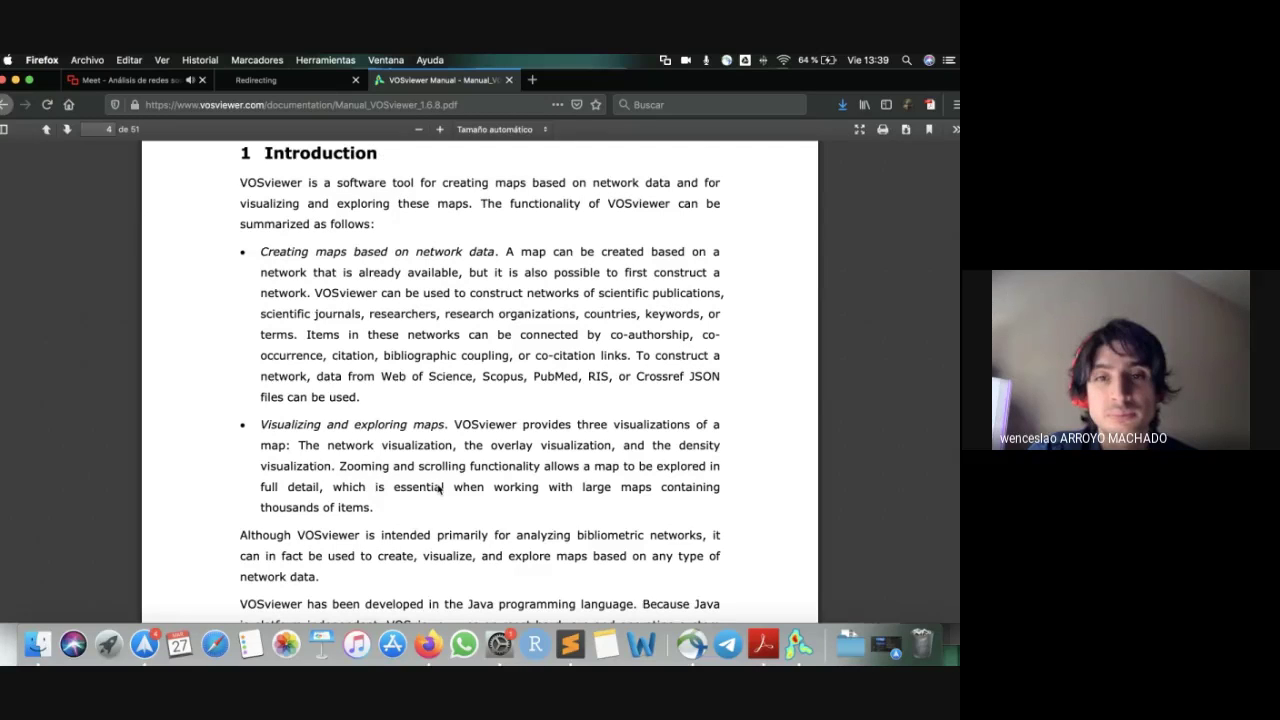
scroll(438, 489, "down", 20)
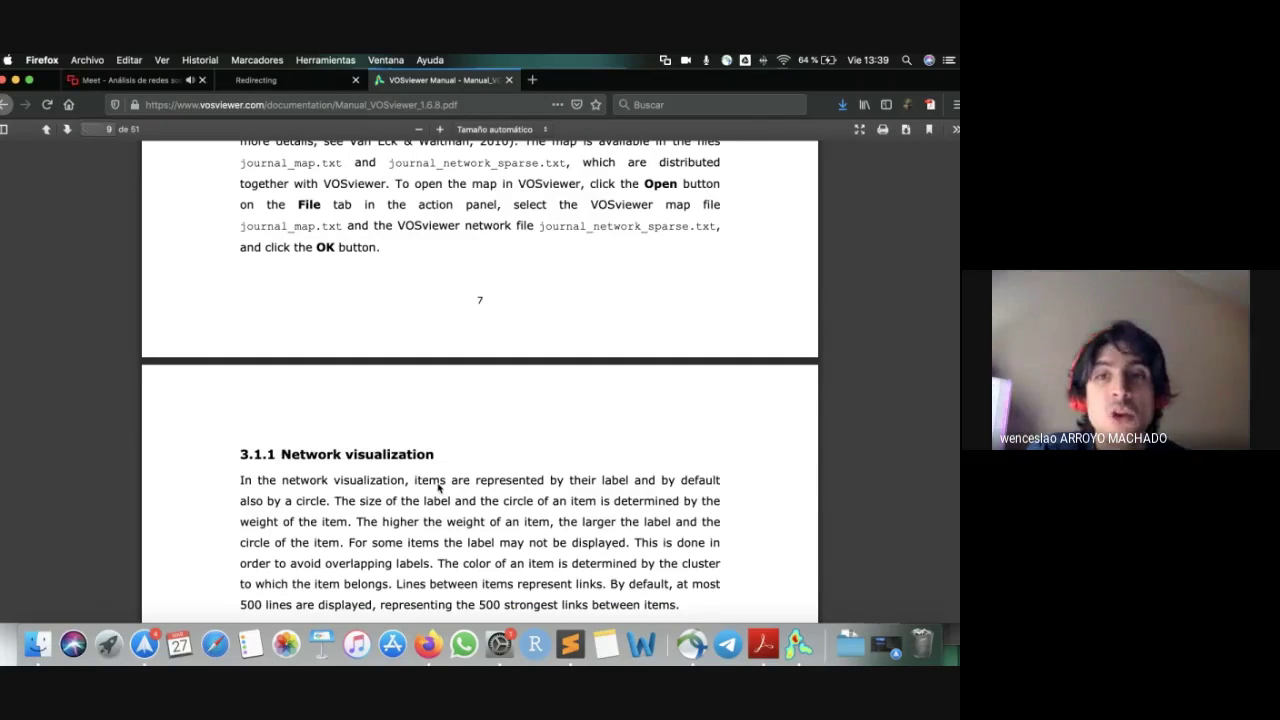
scroll(438, 487, "down", 10)
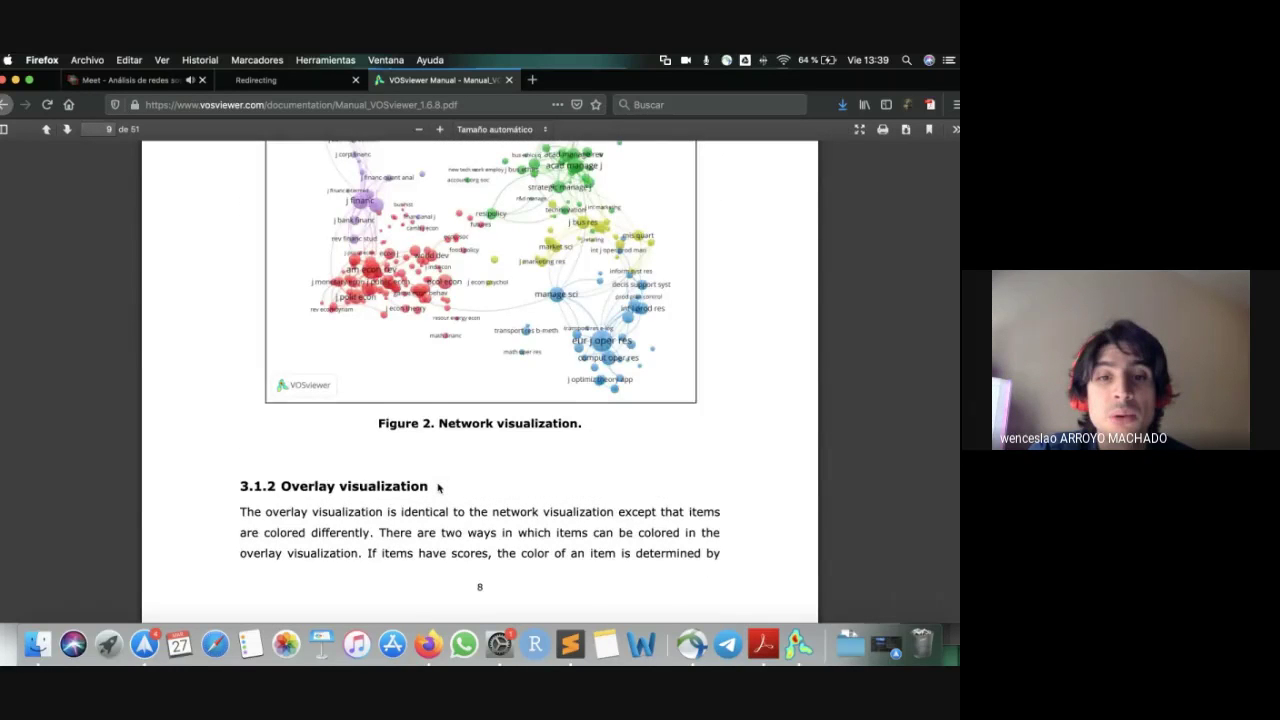
scroll(438, 487, "down", 8)
scroll(438, 487, "down", 20)
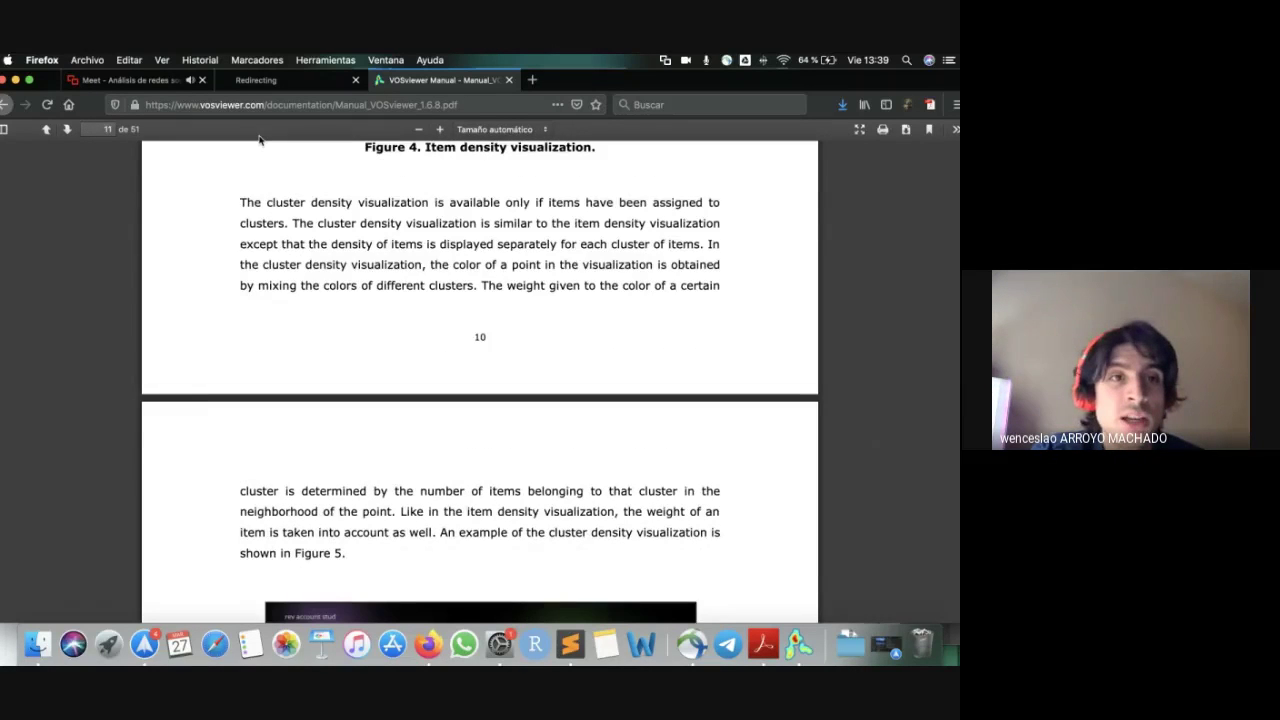
Check the Google Meet call, return to VOSviewer, and move its main window aside while the Scopus file loads.
left_click(128, 76)
left_click(798, 645)
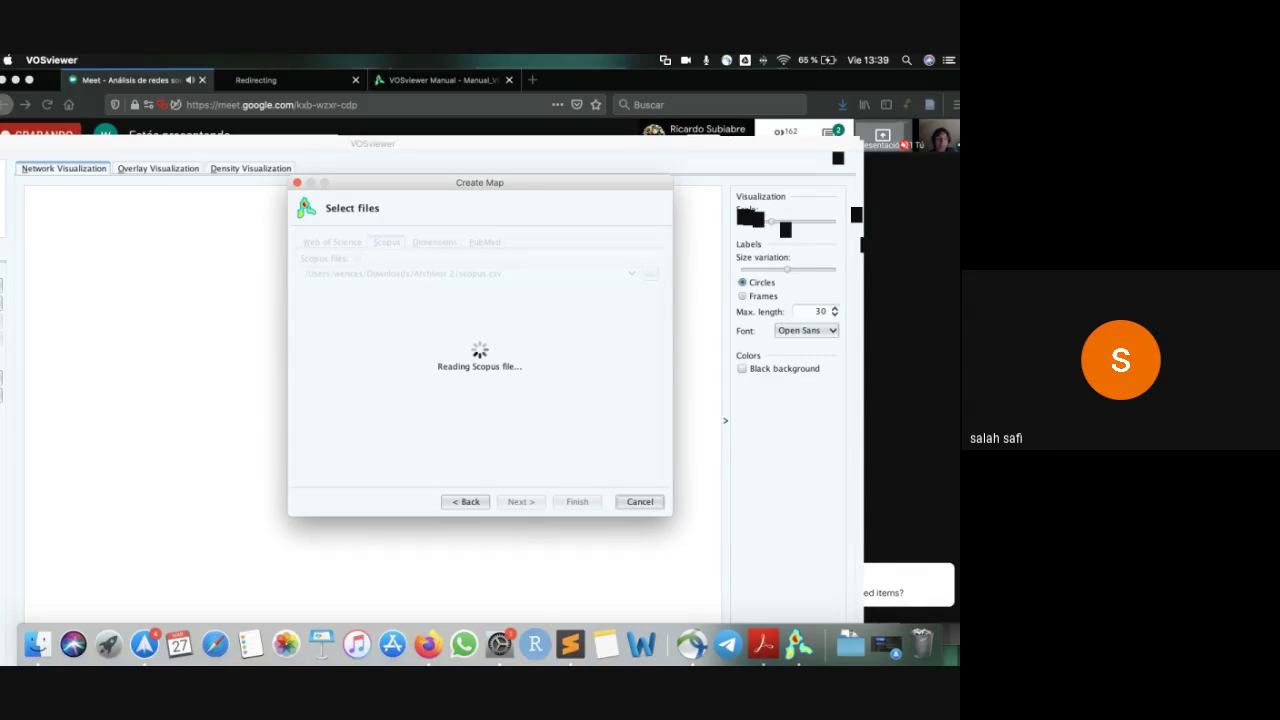
left_click_drag(756, 148, 600, 136)
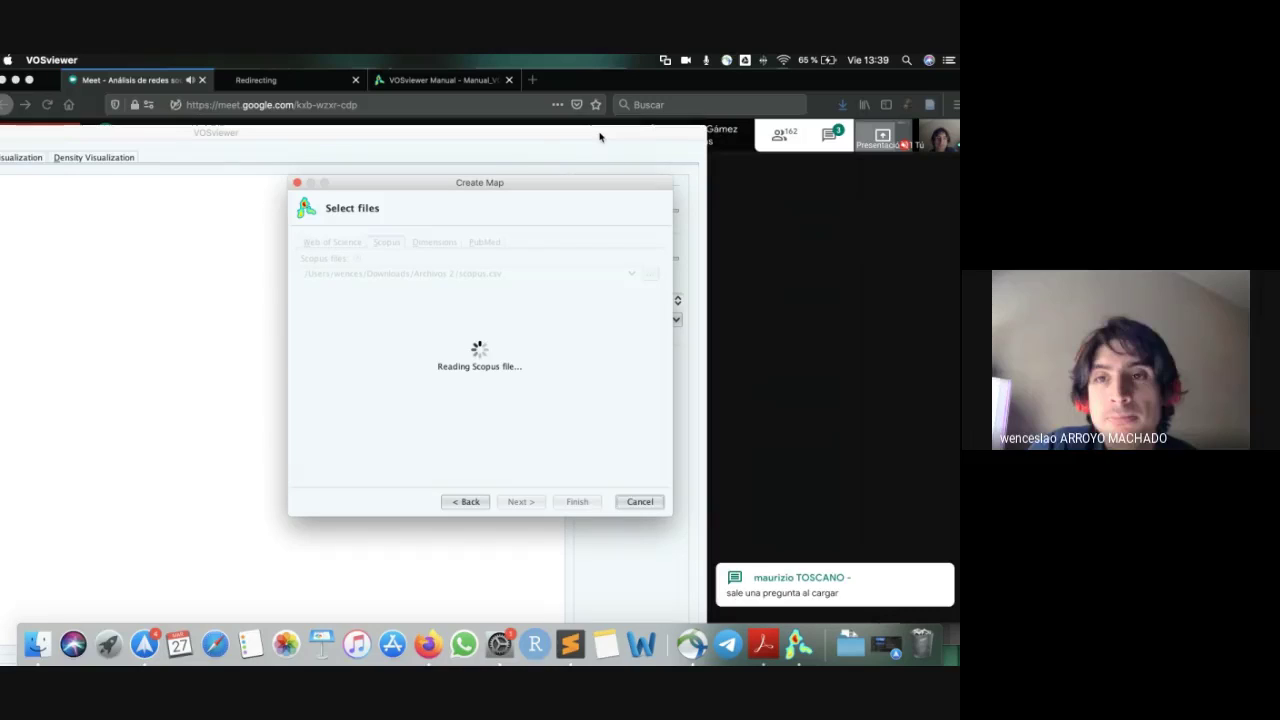
left_click_drag(600, 136, 608, 131)
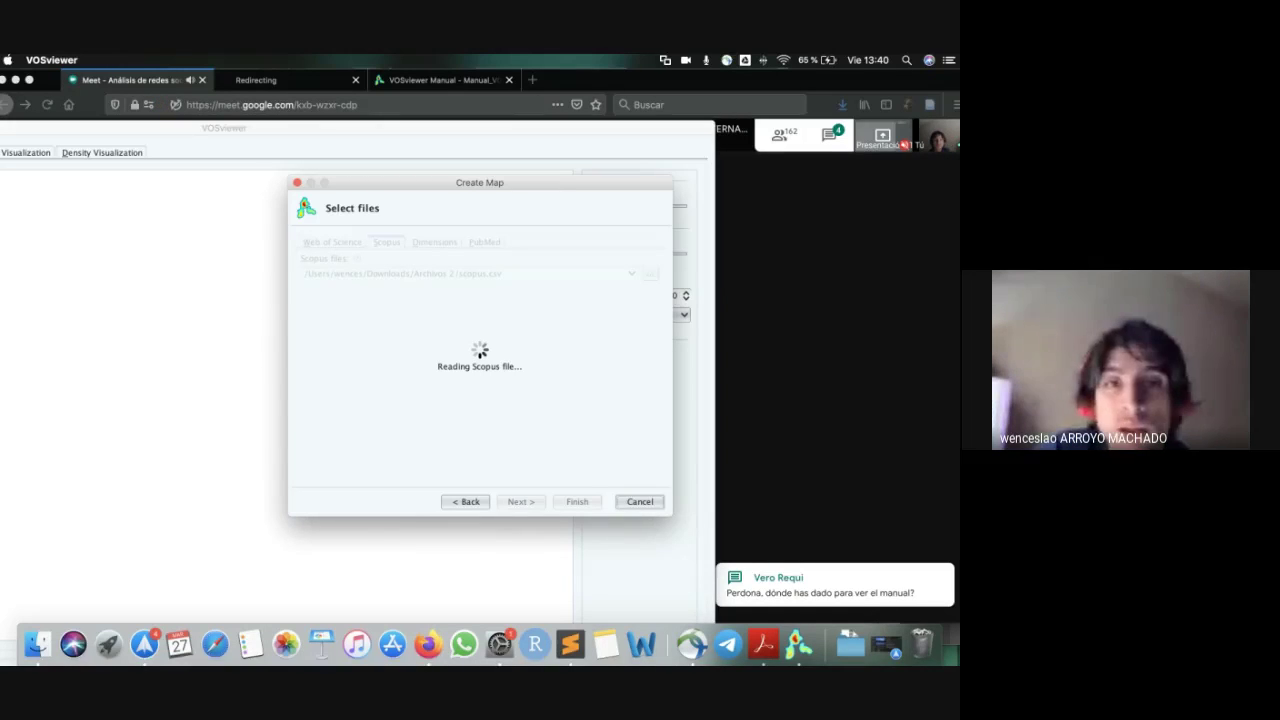
Switch to the manual in Firefox, search the web for "vosviewer manual" and open the VOSviewer Manual 1.6.8 PDF.
left_click(437, 80)
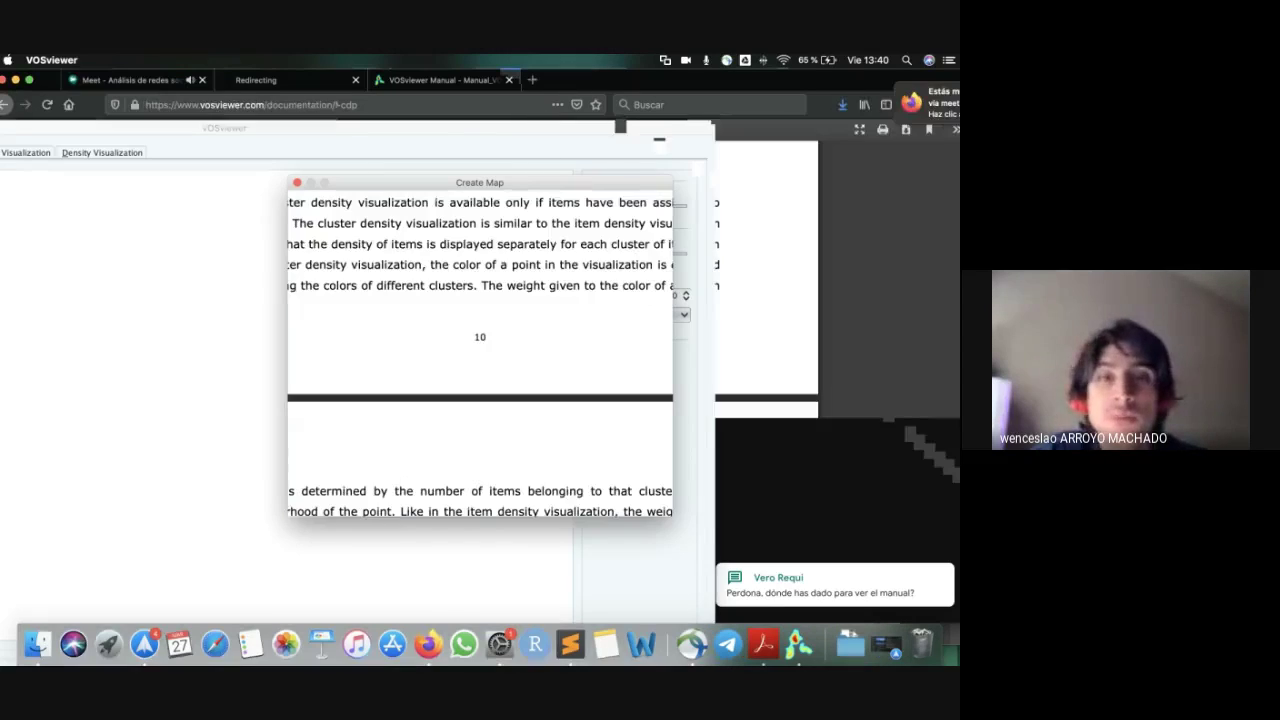
left_click(474, 106)
type("v")
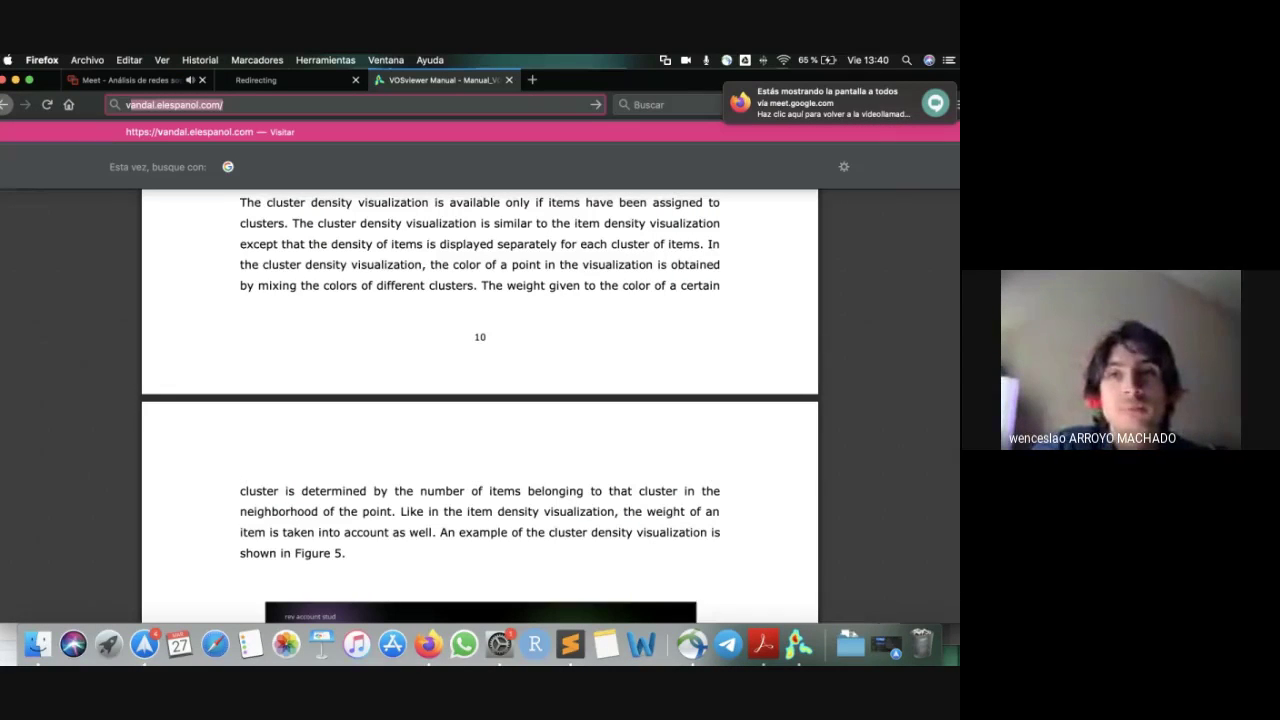
type("osviewer manual")
key("Return")
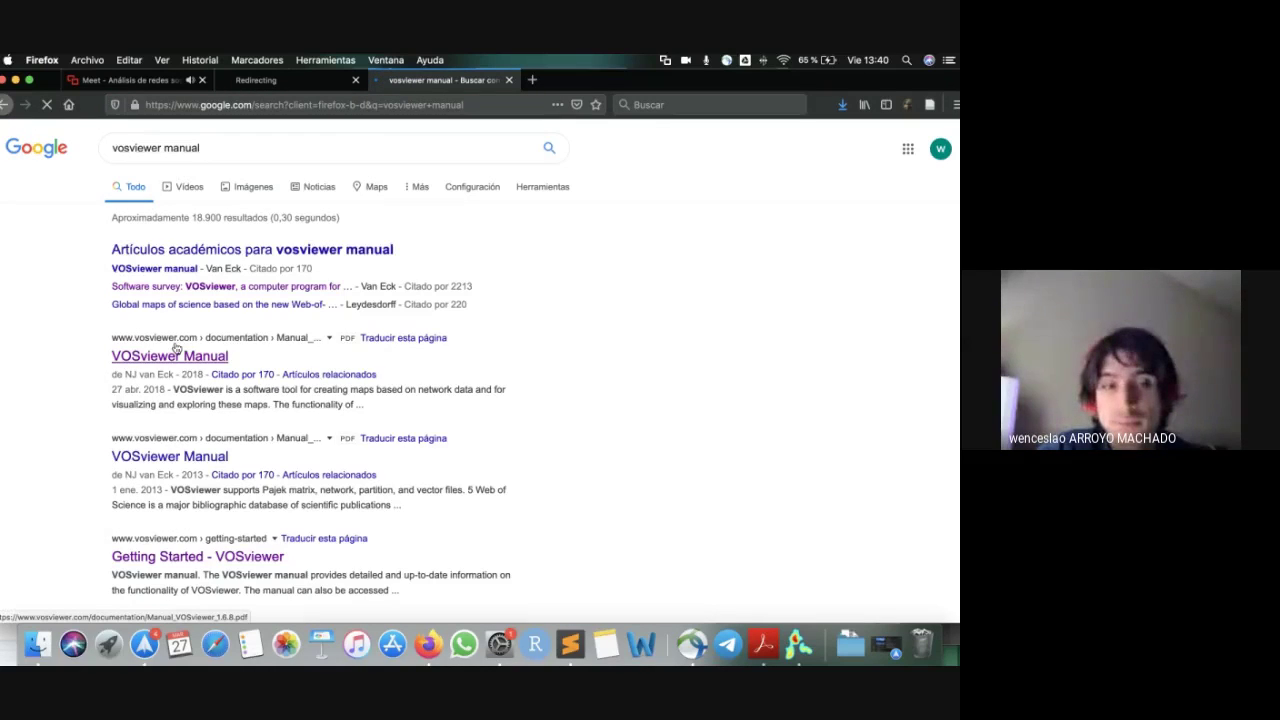
left_click(176, 358)
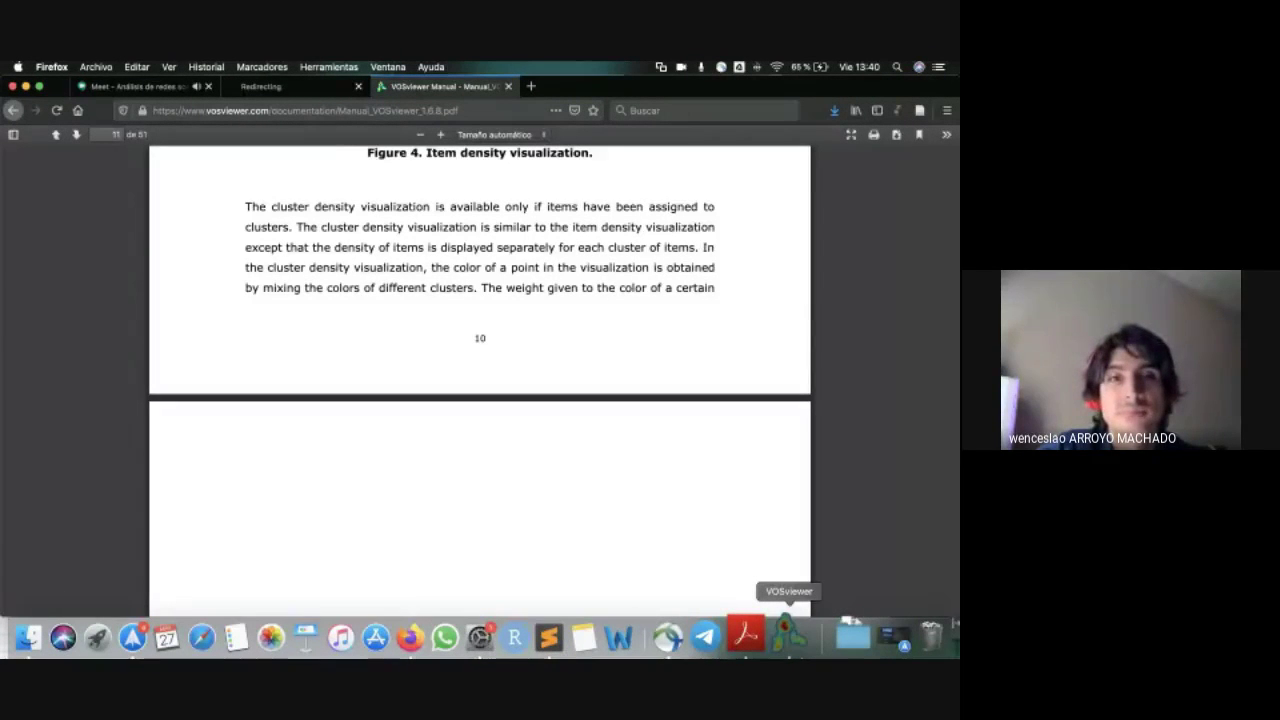
Copy the manual PDF's web address and send it in the Google Meet chat, dismissing the Archivos.zip download prompt.
left_click(391, 108)
key("ctrl+c")
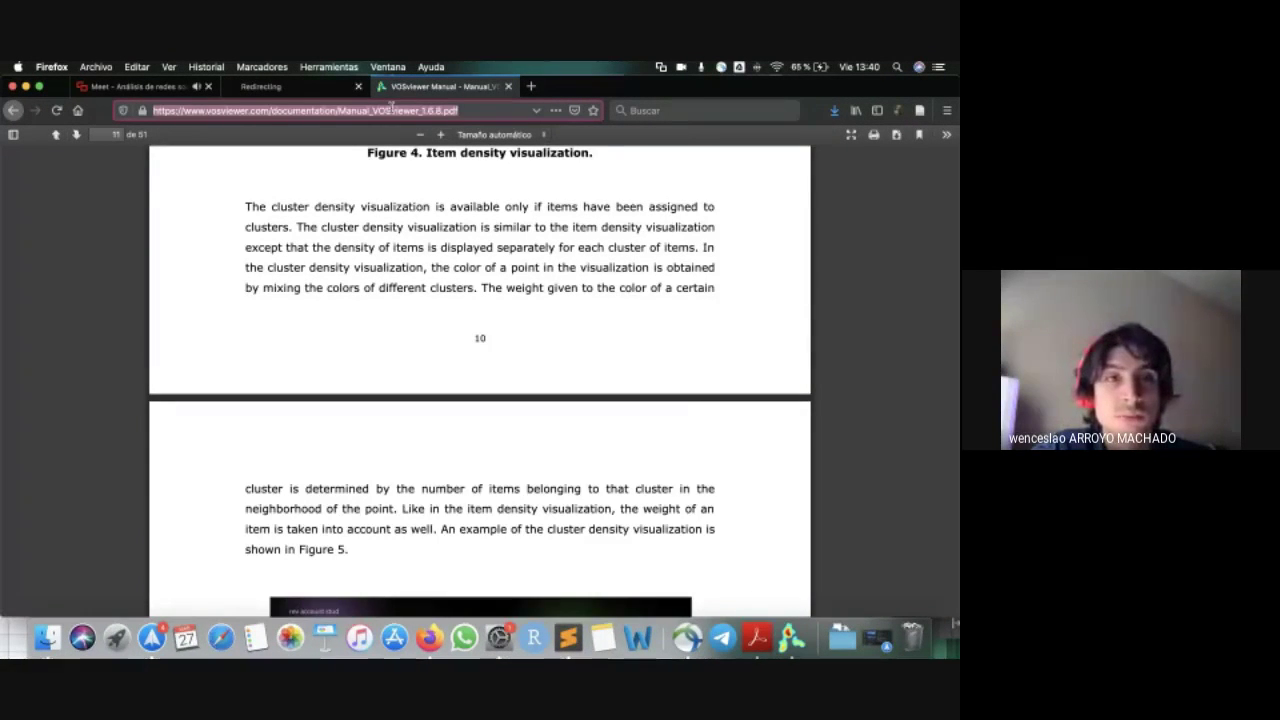
left_click(155, 90)
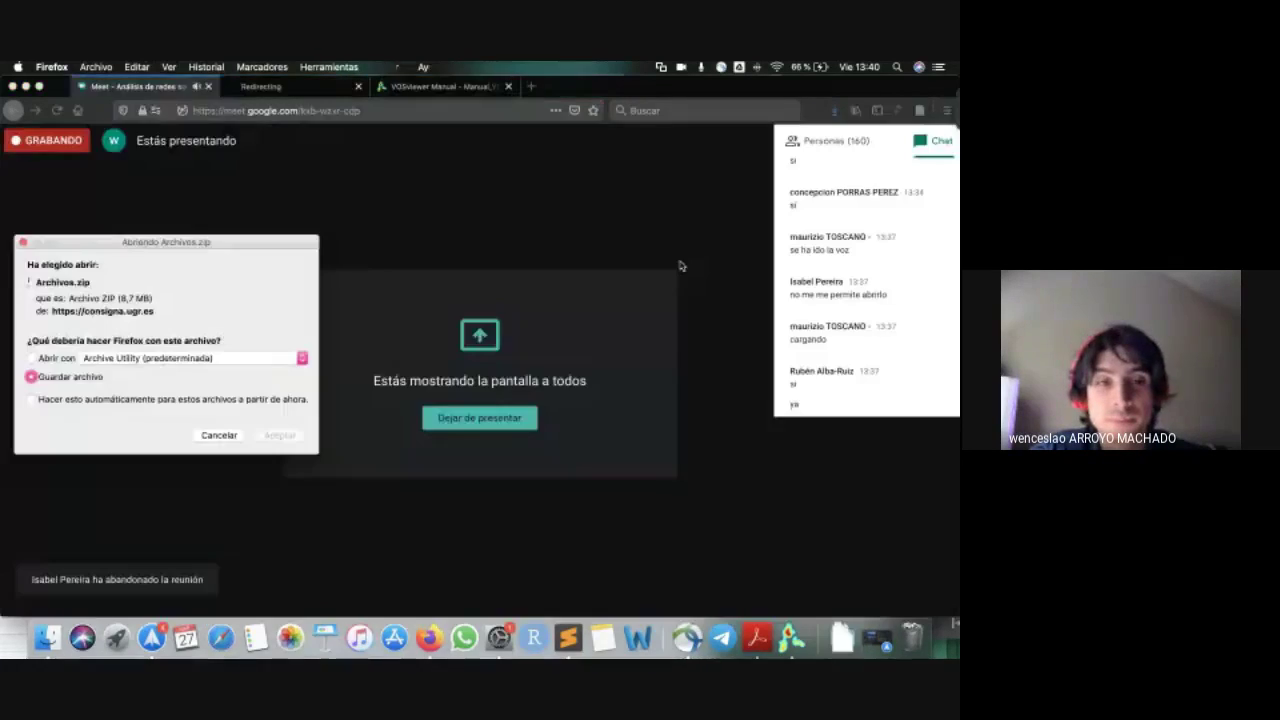
left_click(216, 436)
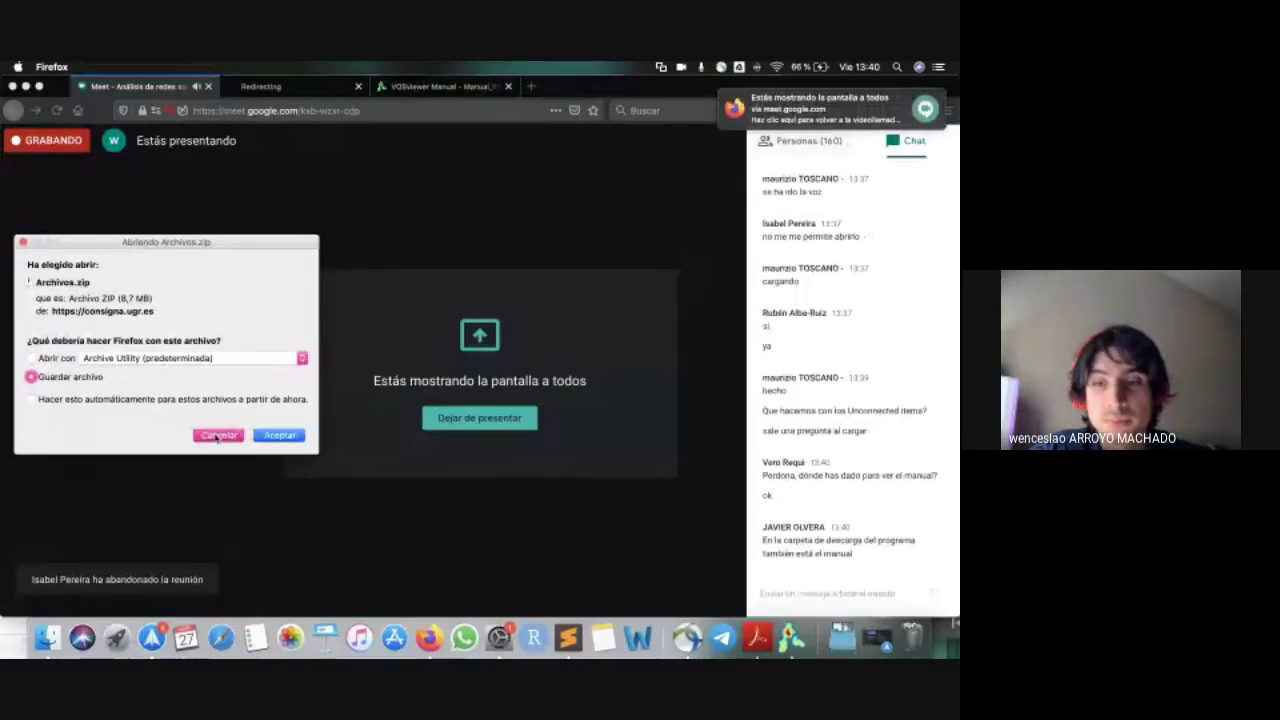
left_click(835, 594)
key("ctrl+v")
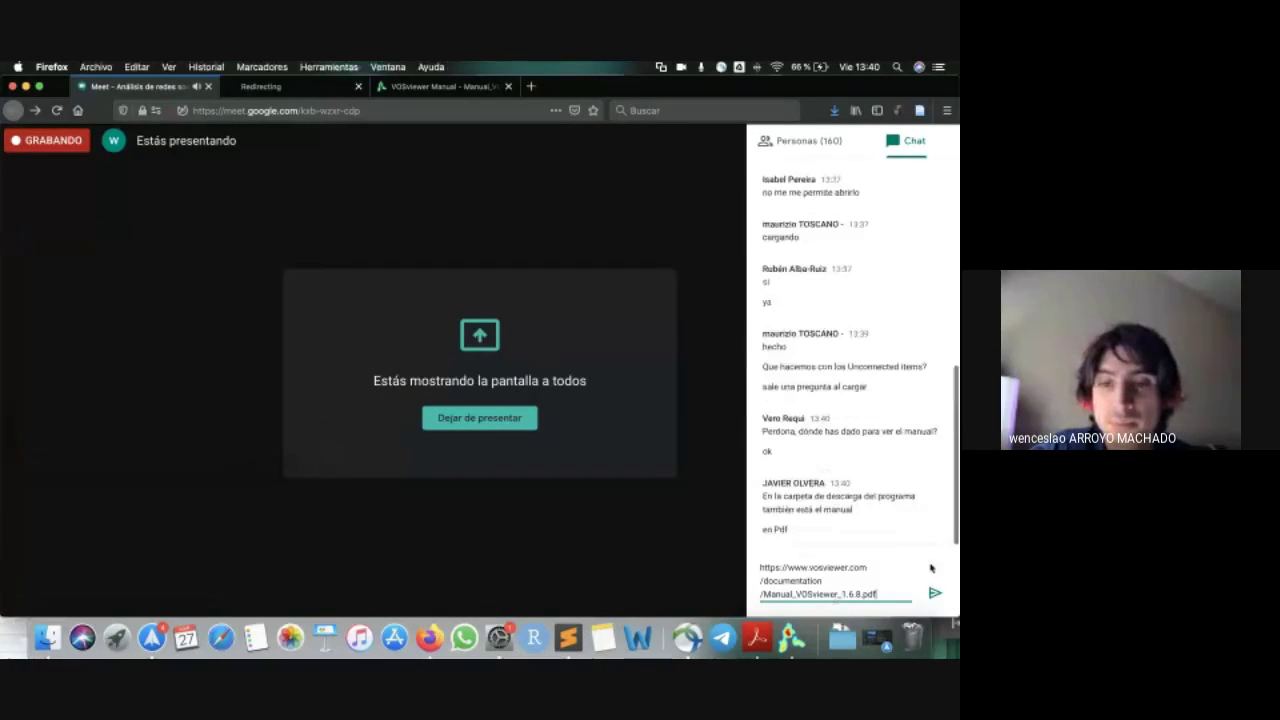
key("Return")
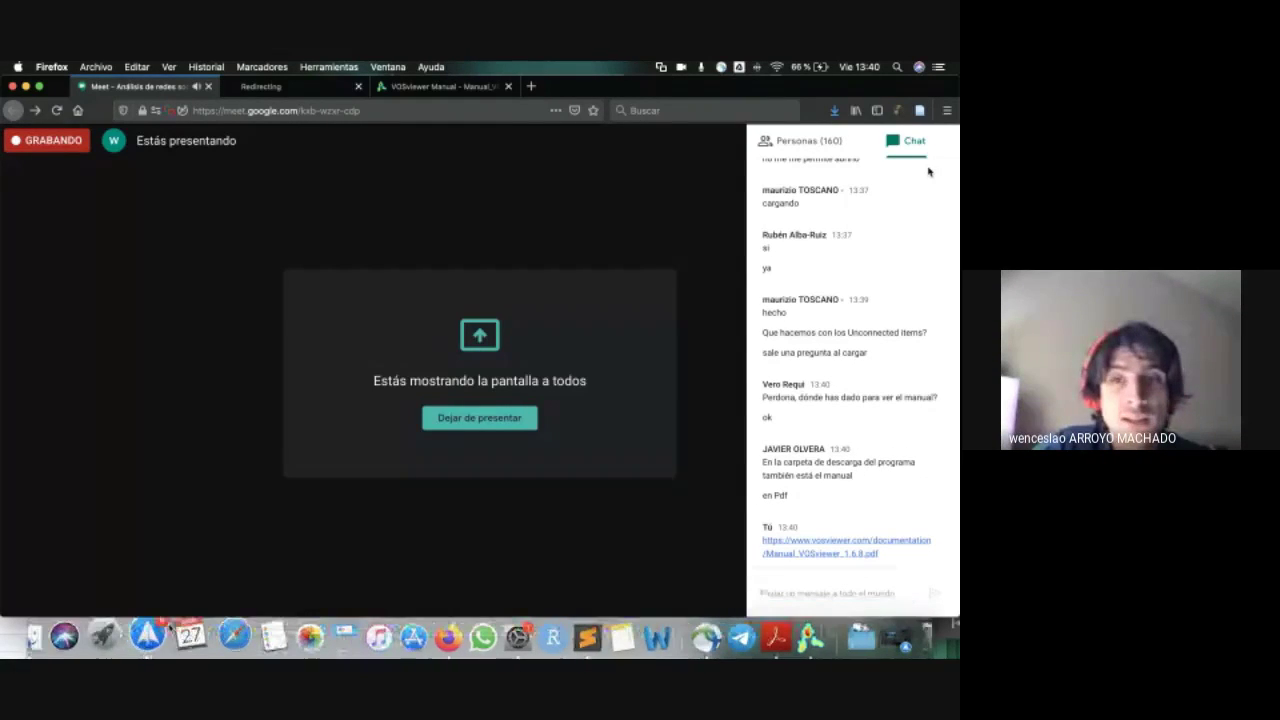
Locate Manual_VOSviewer_1.6.14.pdf in the VOSviewer_1.6.14_mac folder in Finder, minimize the folder window and return to VOSviewer.
key("super+Tab")
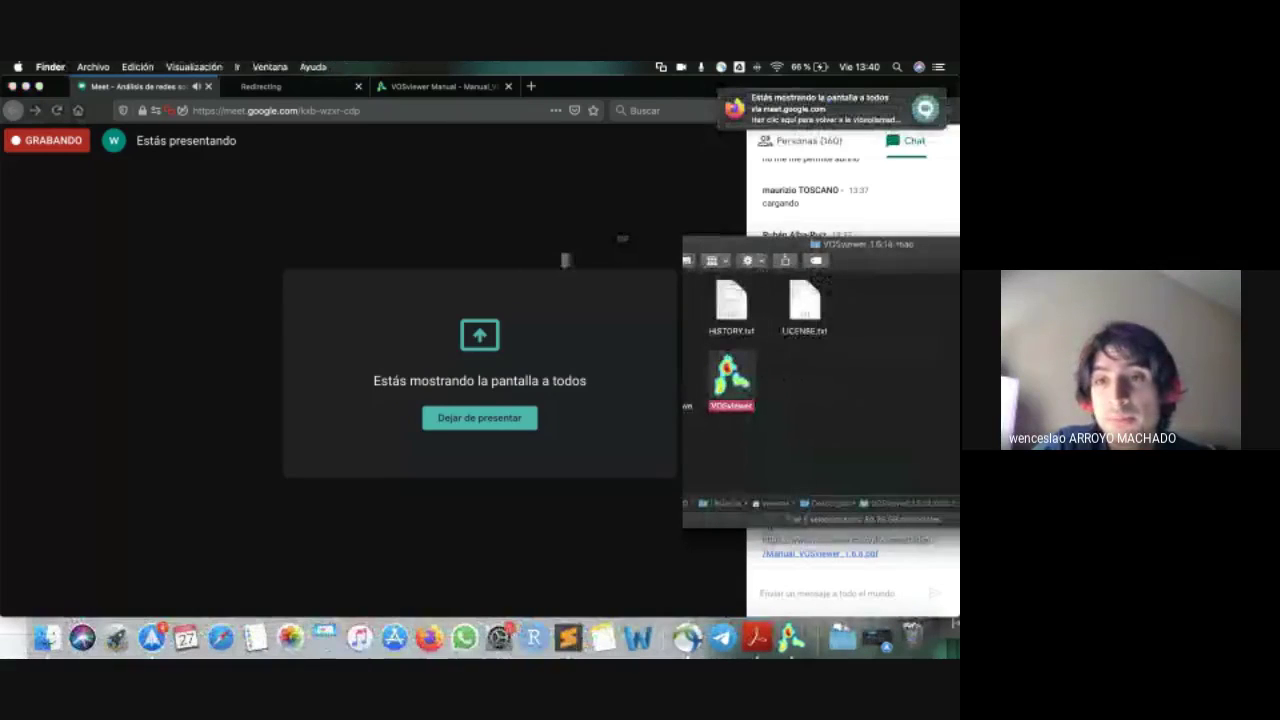
left_click(659, 389)
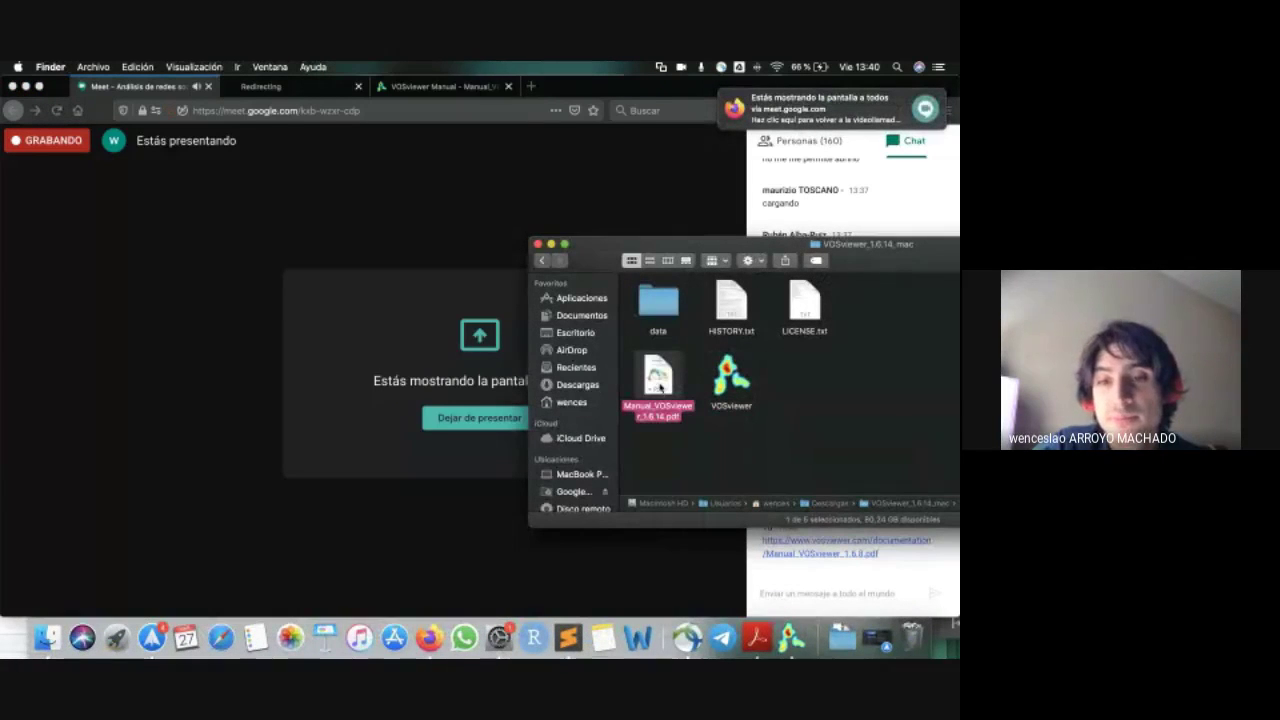
left_click(551, 244)
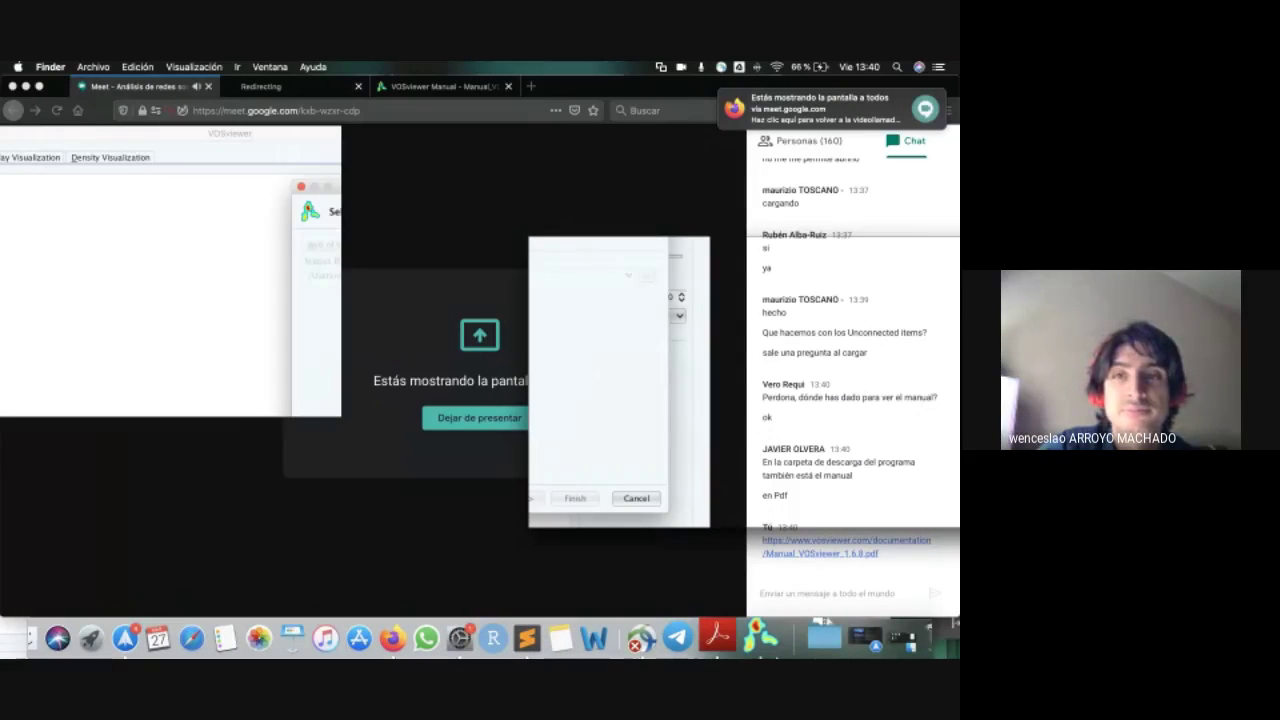
left_click(760, 630)
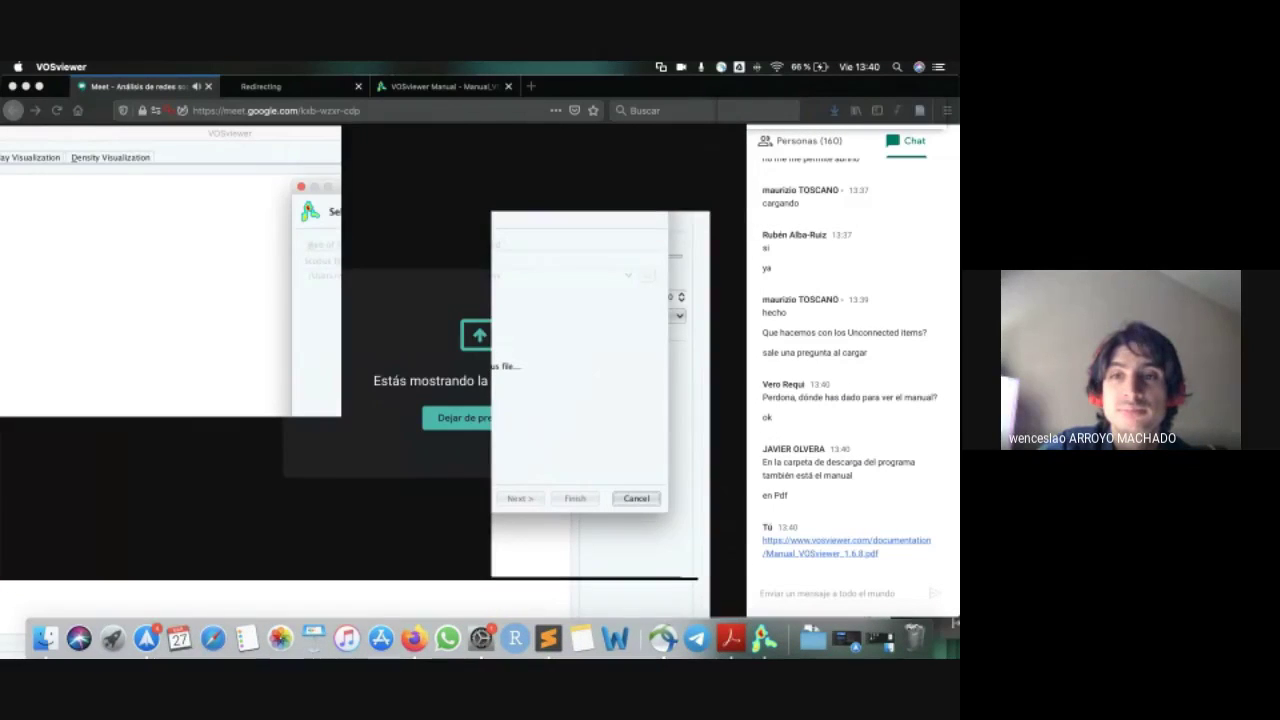
Check the Google Meet participant list in Firefox and switch back to VOSviewer's map creation dialog.
left_click(722, 148)
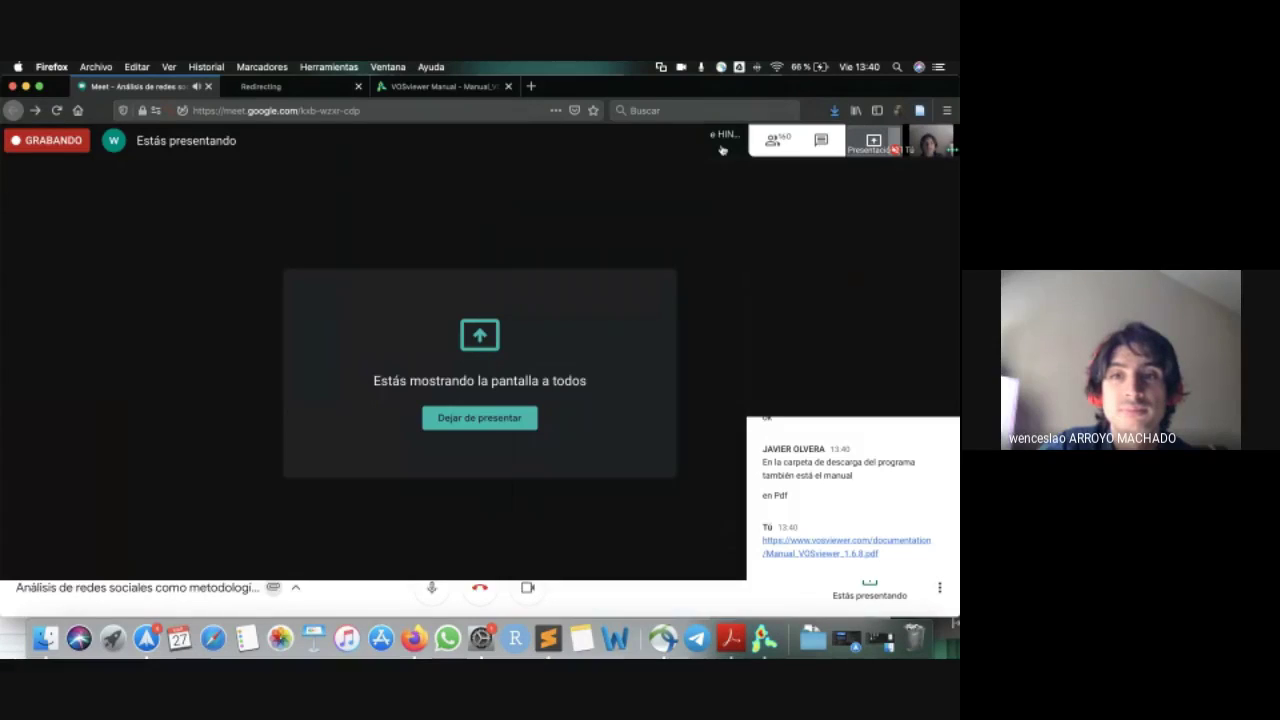
left_click(690, 141)
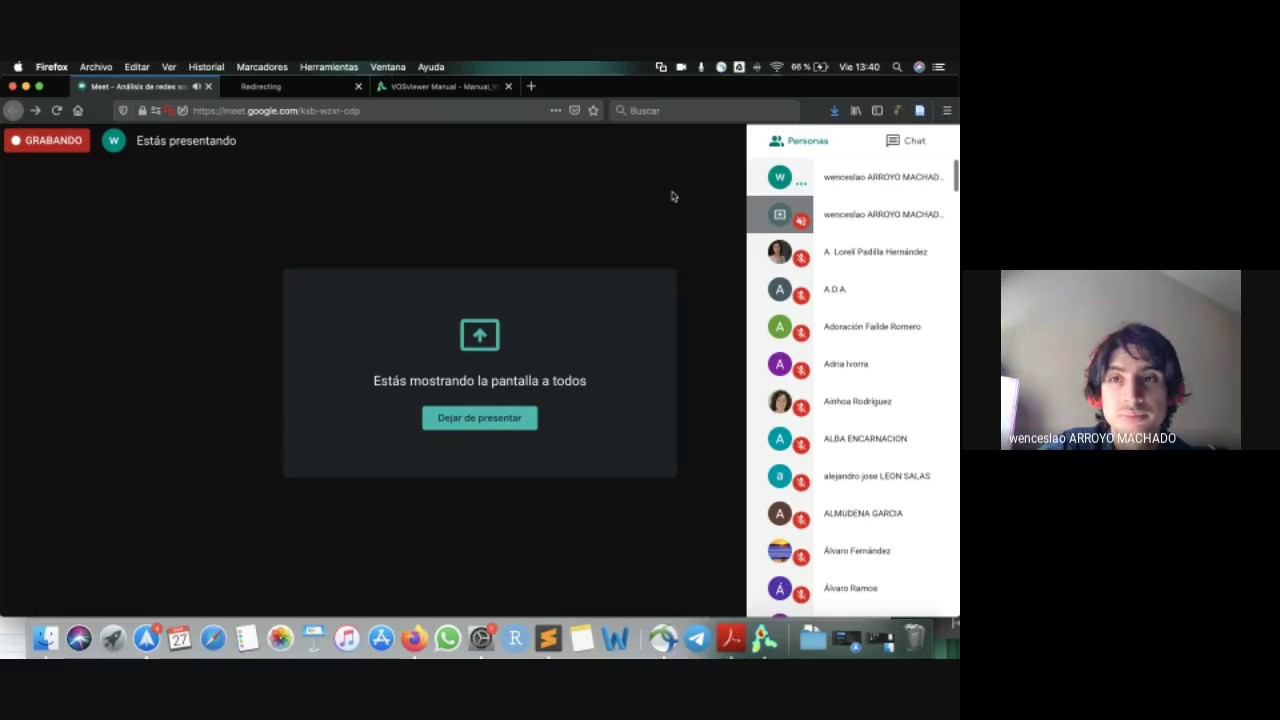
left_click(764, 640)
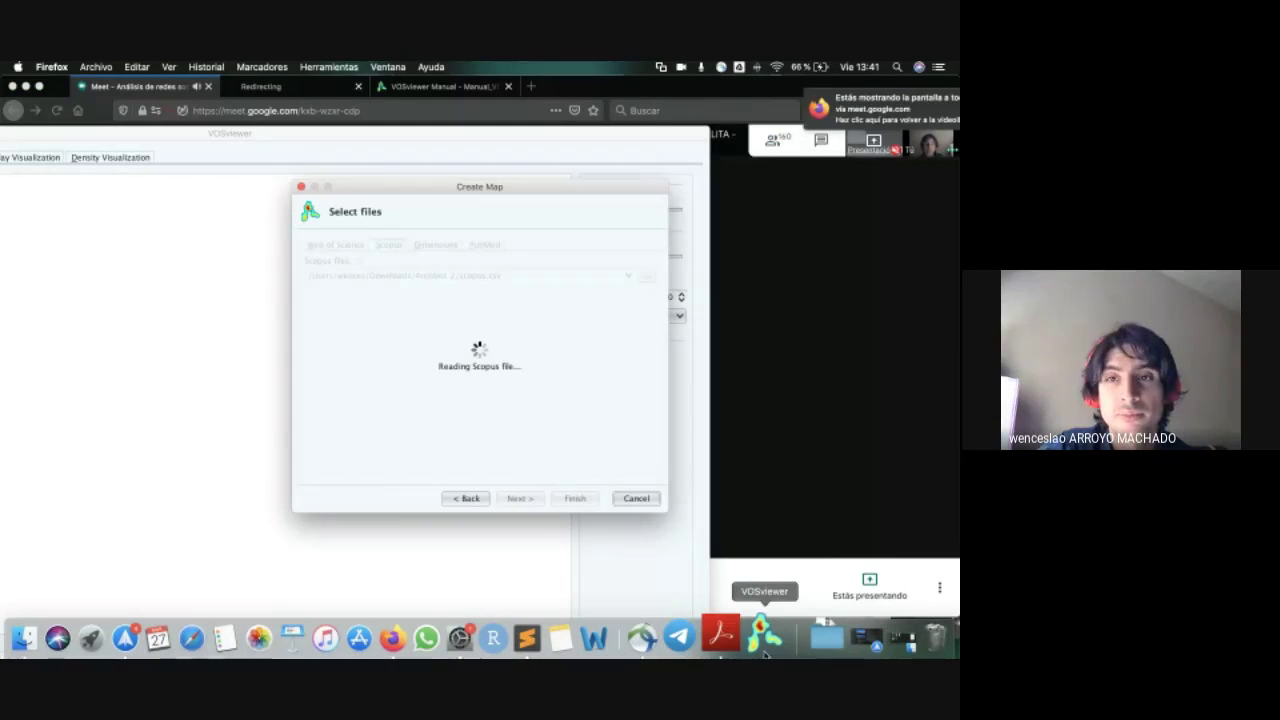